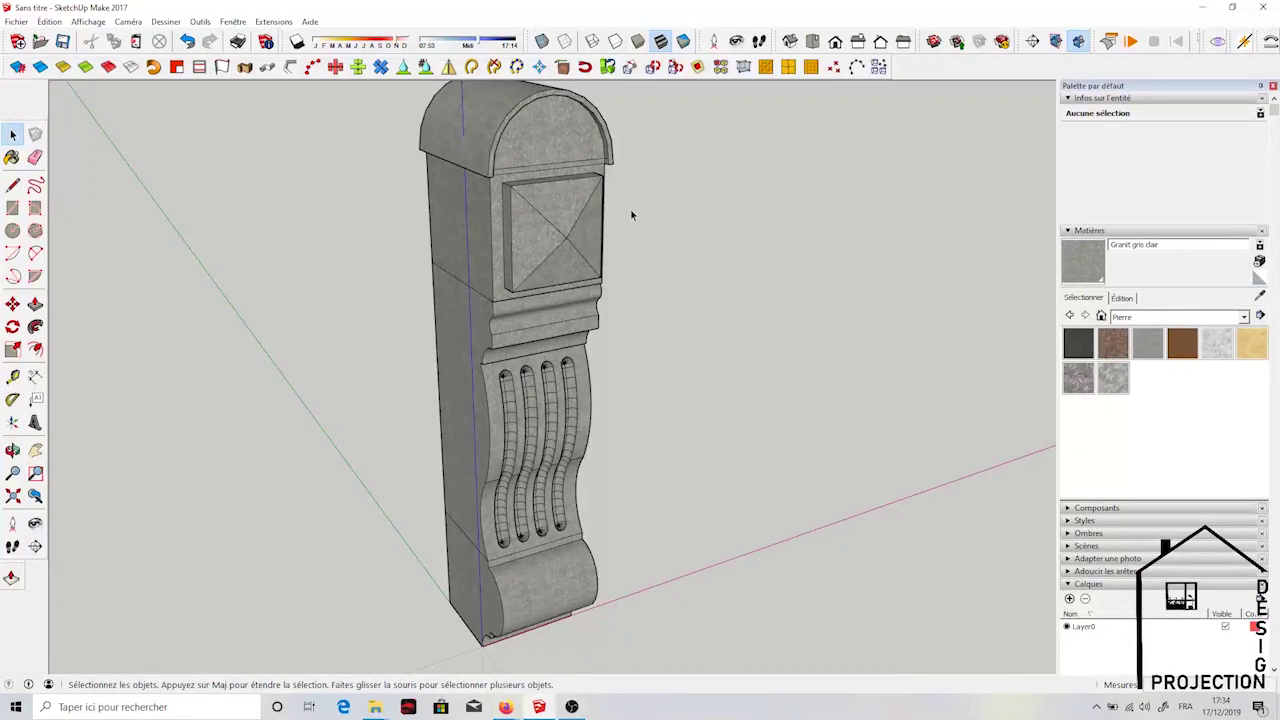
Orbit and pan around the granite column to see its rounded top and carved base
left_click(35, 449)
mouse_move(383, 291)
middle_mouse_down()
mouse_move(297, 374)
mouse_move(463, 280)
mouse_move(479, 234)
mouse_move(217, 314)
mouse_move(491, 246)
mouse_move(412, 254)
middle_mouse_up()
mouse_move(412, 254)
left_mouse_down()
mouse_move(214, 249)
mouse_move(331, 314)
mouse_move(614, 254)
mouse_move(408, 334)
mouse_move(480, 120)
left_mouse_up()
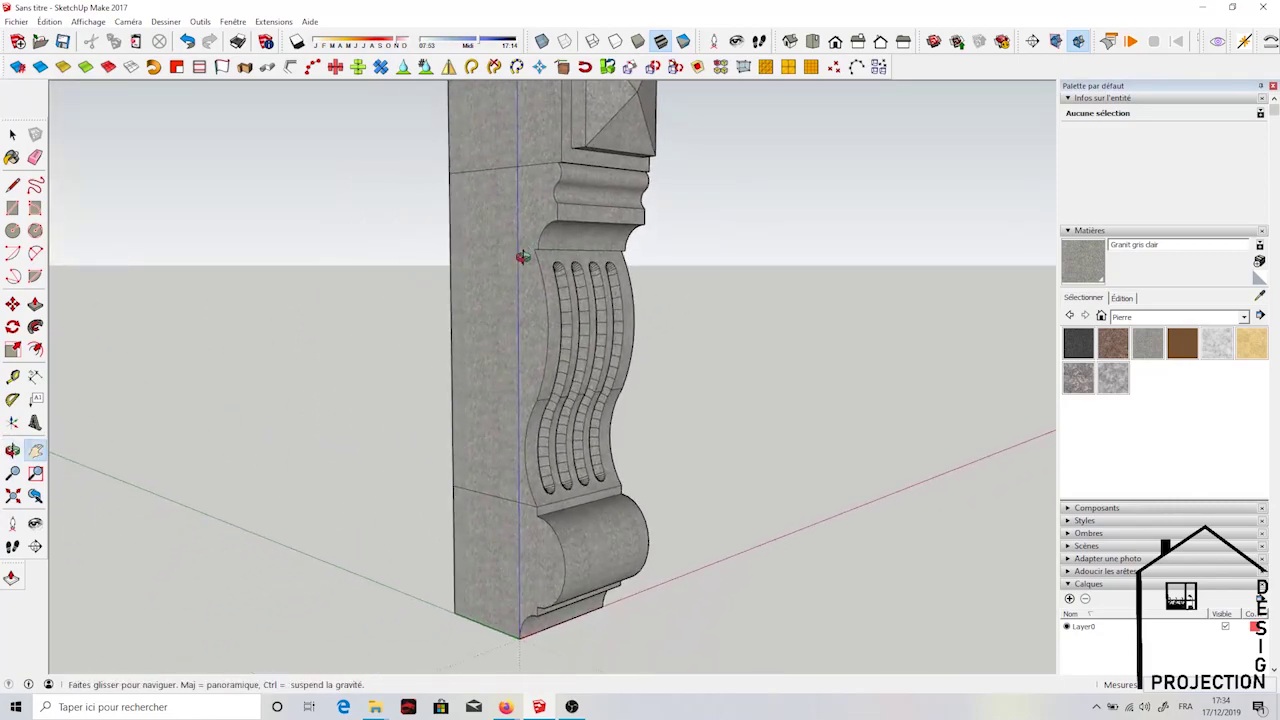
mouse_move(517, 260)
left_mouse_down("shift")
mouse_move(432, 320)
mouse_move(404, 382)
mouse_move(413, 334)
mouse_move(503, 257)
mouse_move(470, 330)
mouse_move(334, 317)
left_mouse_up("shift")
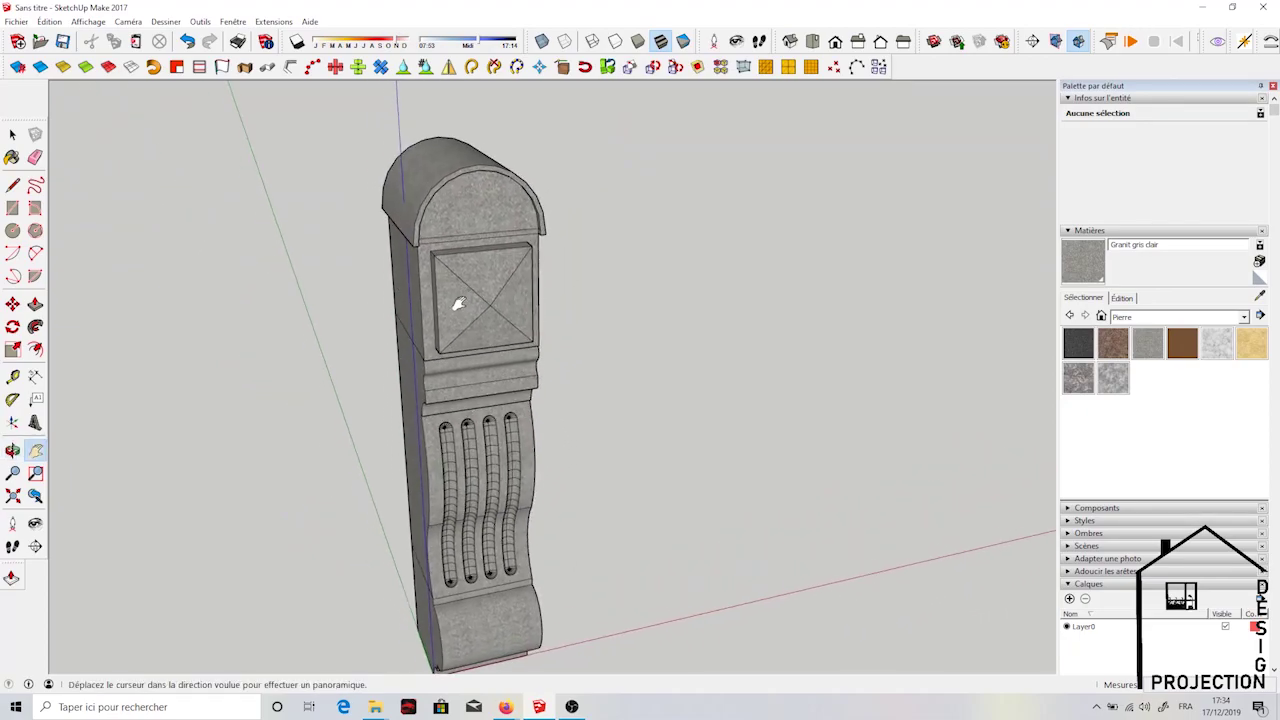
left_click_drag(451, 294, 500, 250)
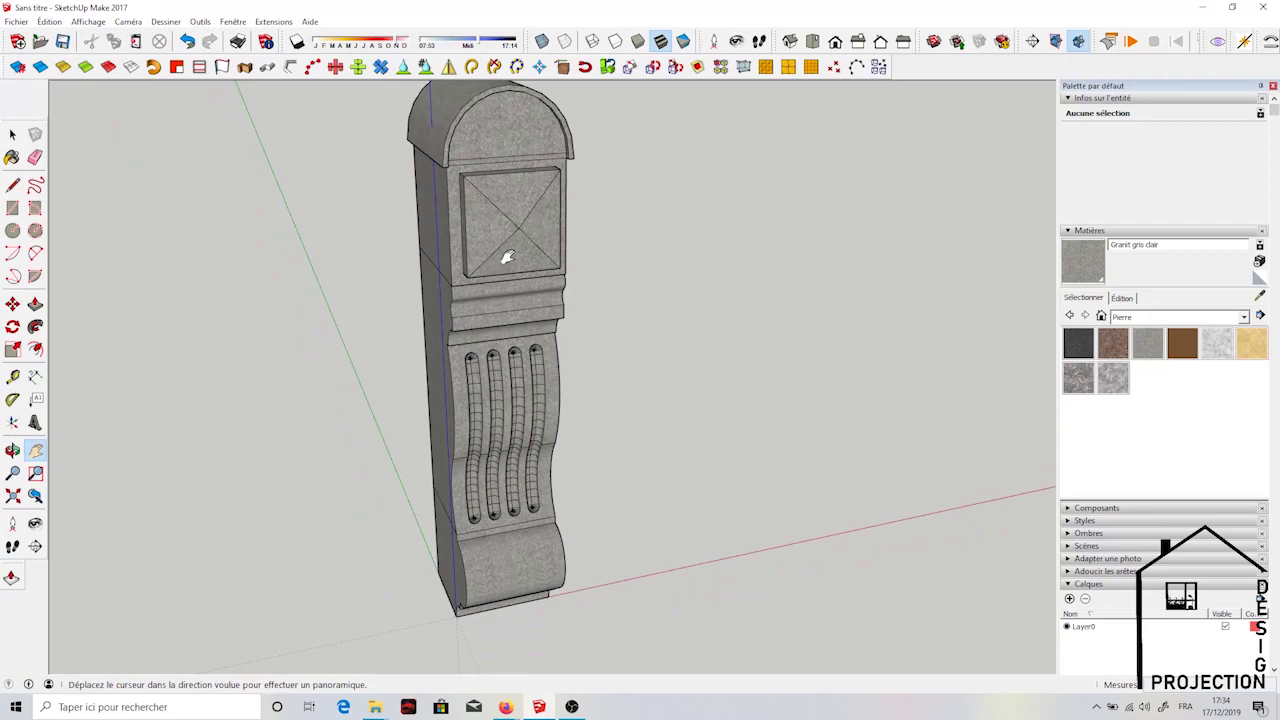
mouse_move(507, 258)
middle_mouse_down()
mouse_move(396, 285)
mouse_move(510, 277)
mouse_move(590, 289)
mouse_move(508, 289)
middle_mouse_up()
left_click_drag(509, 289, 466, 287)
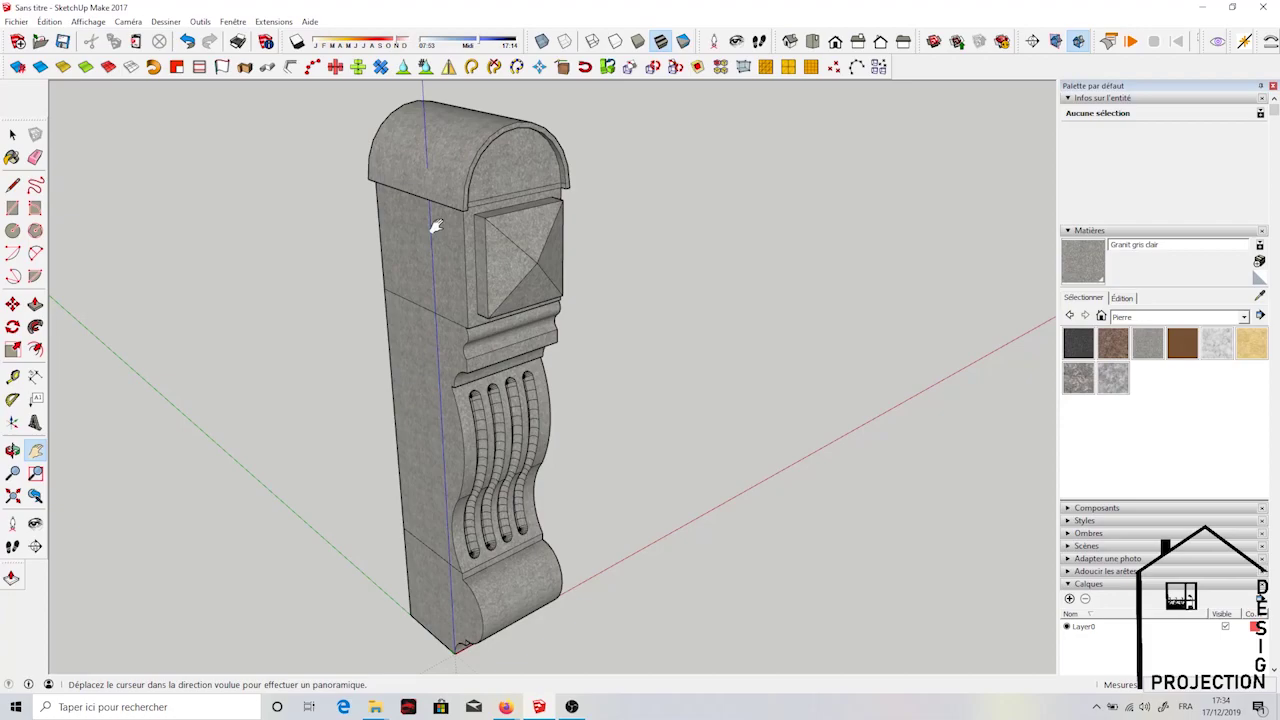
key("space")
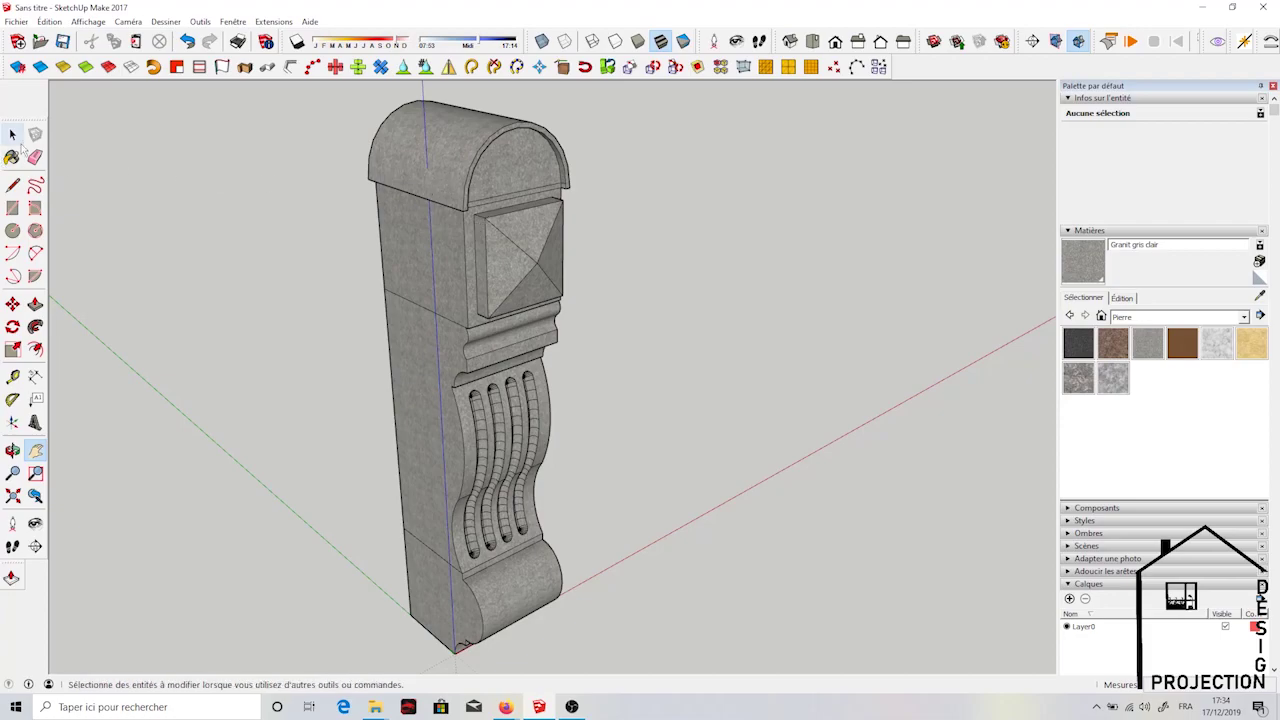
Select the corbel group and orbit until its S-curved side profile faces the camera
left_click(418, 283)
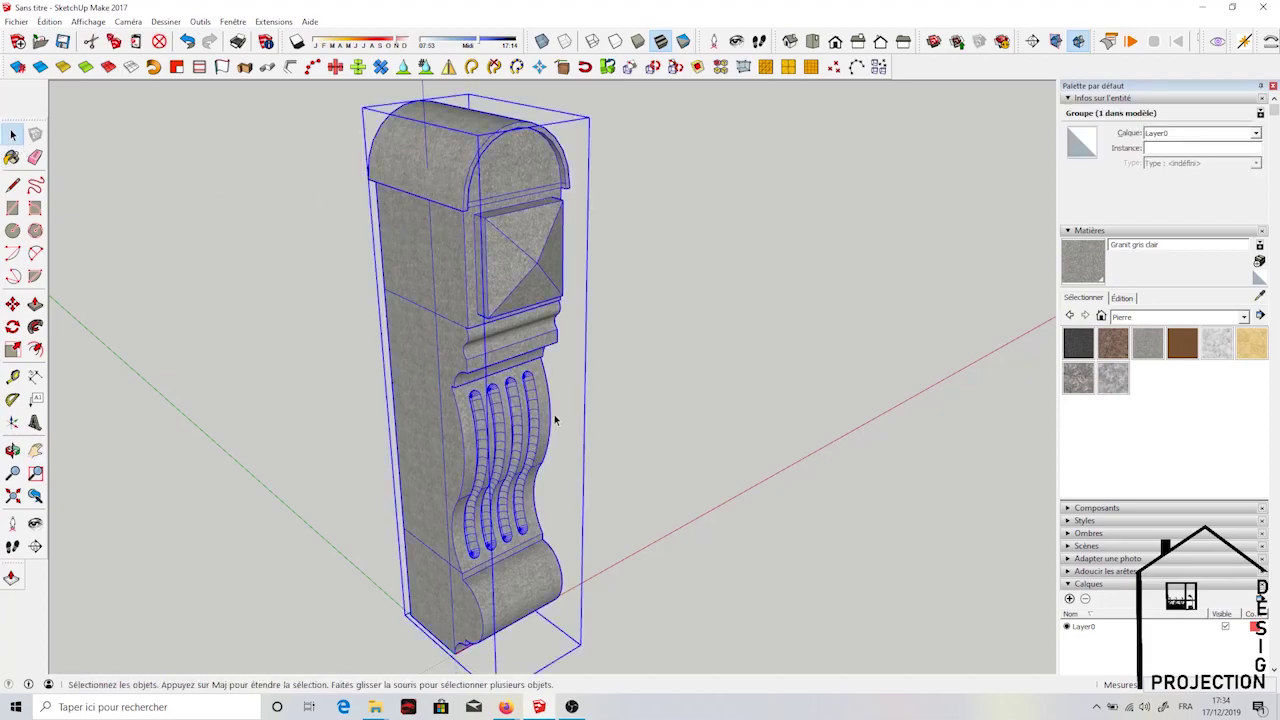
middle_click_drag(455, 545, 580, 486)
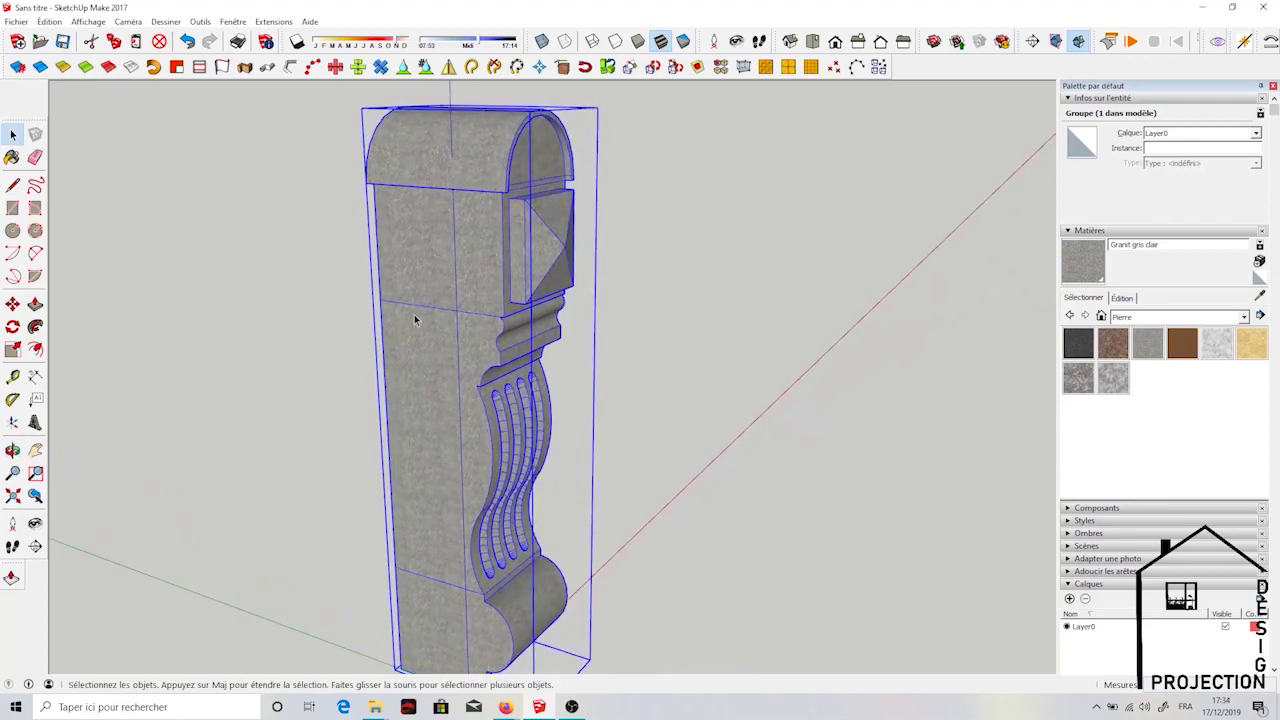
left_click(35, 450)
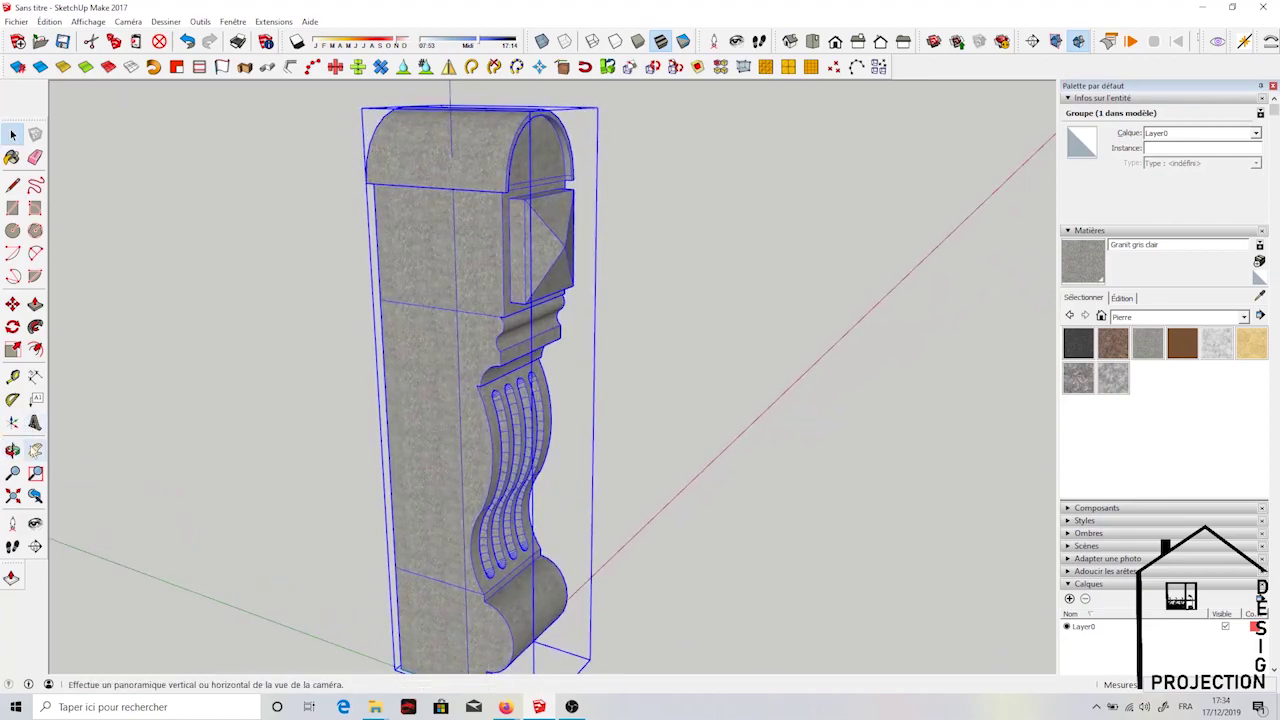
left_click_drag(371, 434, 530, 482)
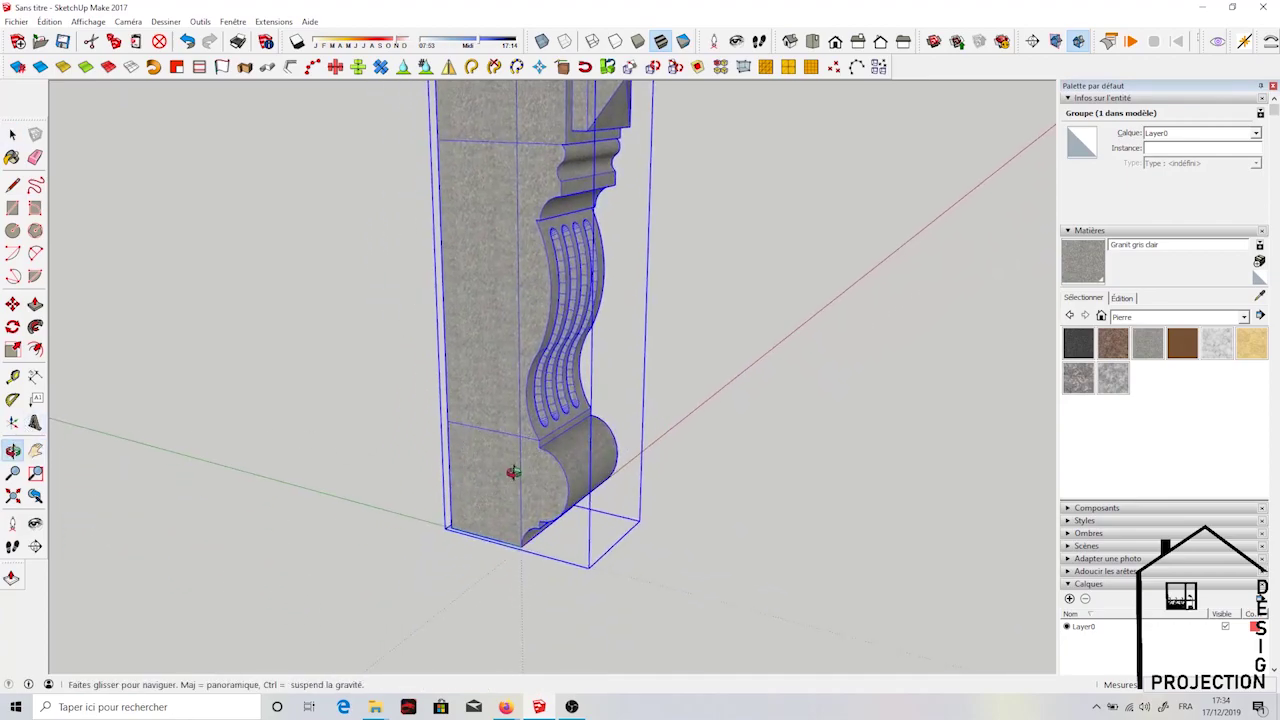
middle_click_drag(508, 463, 448, 430)
mouse_move(577, 433)
middle_mouse_down()
mouse_move(586, 449)
mouse_move(714, 451)
mouse_move(603, 452)
middle_mouse_up()
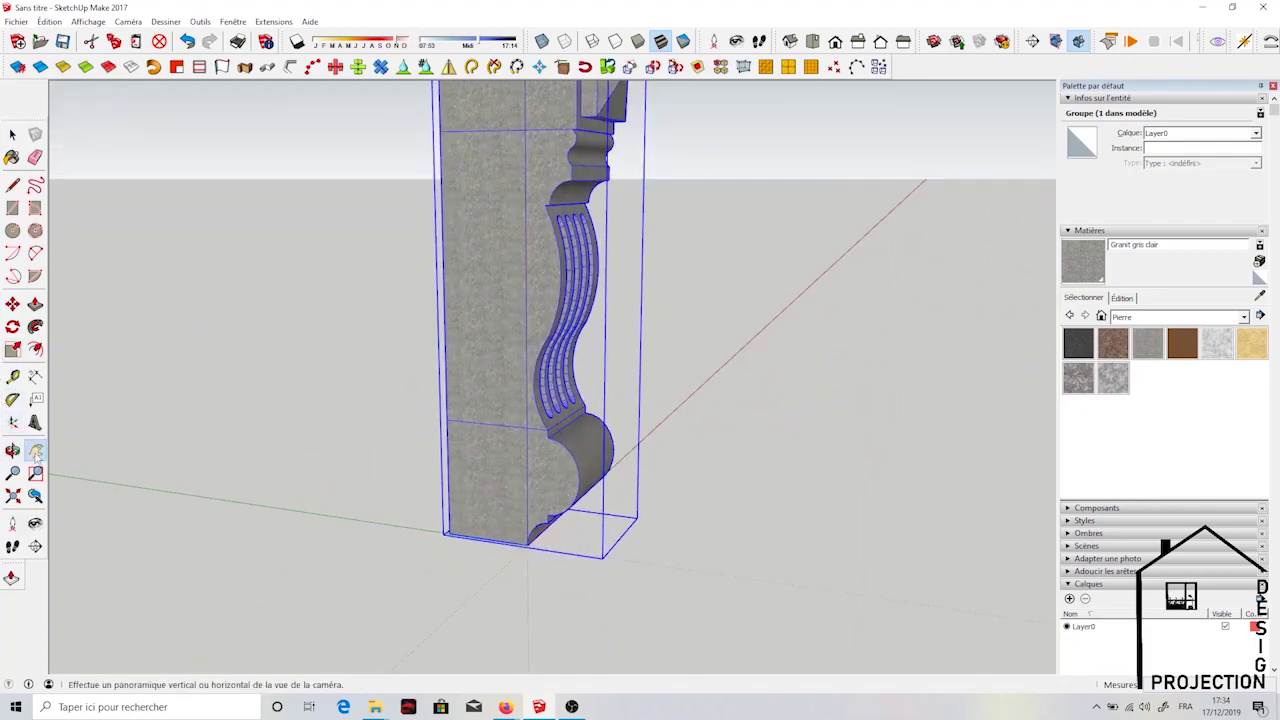
mouse_move(331, 347)
middle_mouse_down()
mouse_move(501, 480)
mouse_move(457, 486)
mouse_move(663, 357)
mouse_move(677, 374)
mouse_move(719, 327)
middle_mouse_up()
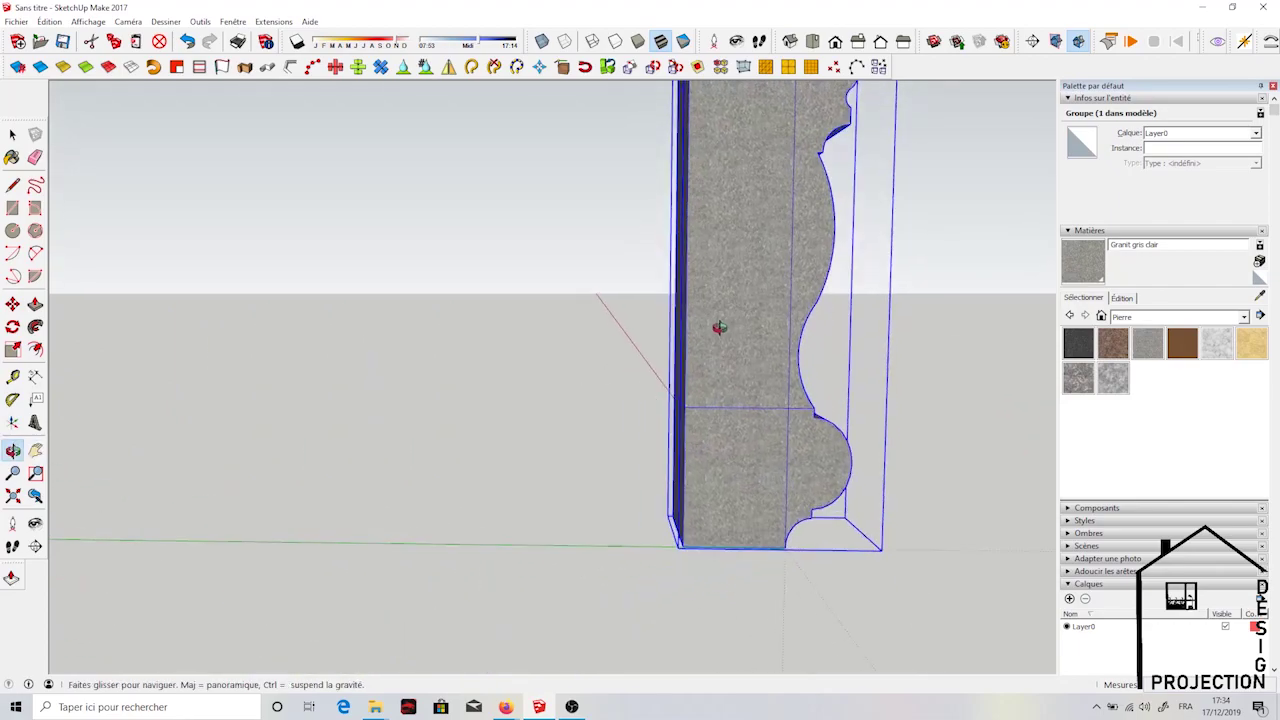
left_click(35, 207)
Draw a vertical square on the green axis with a narrow, taller strip beside it
left_click(330, 543)
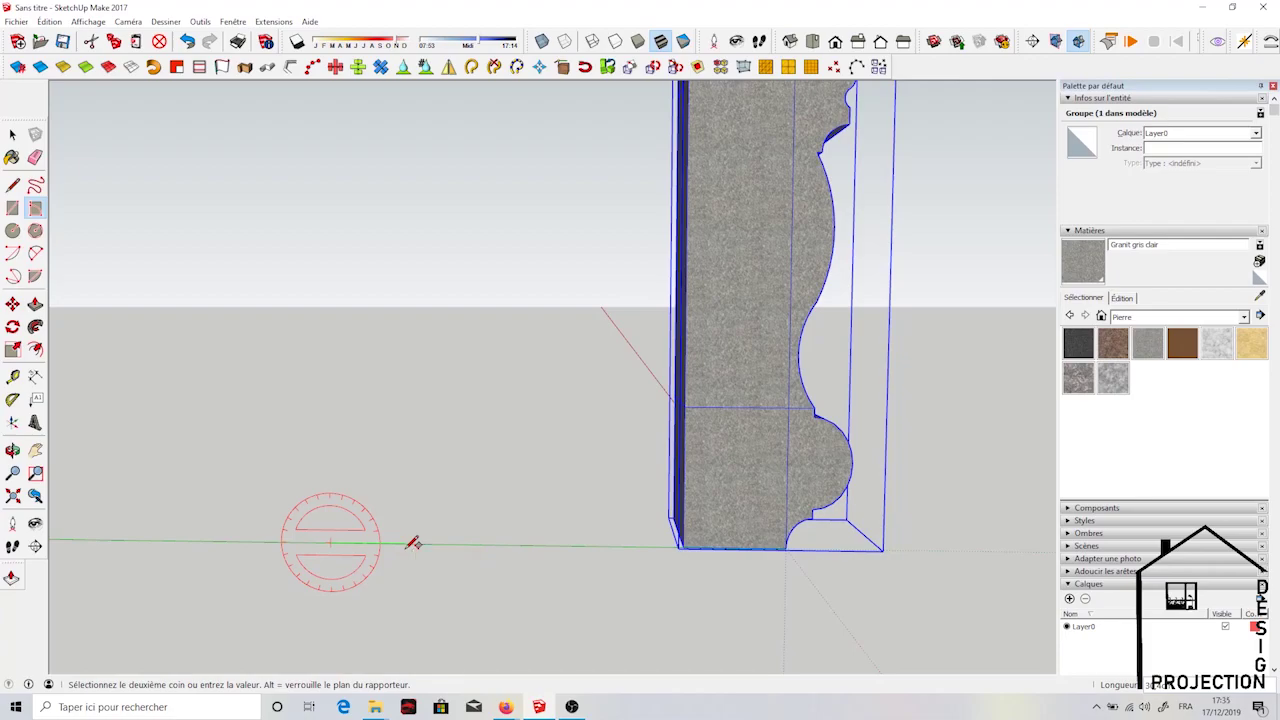
left_click(413, 543)
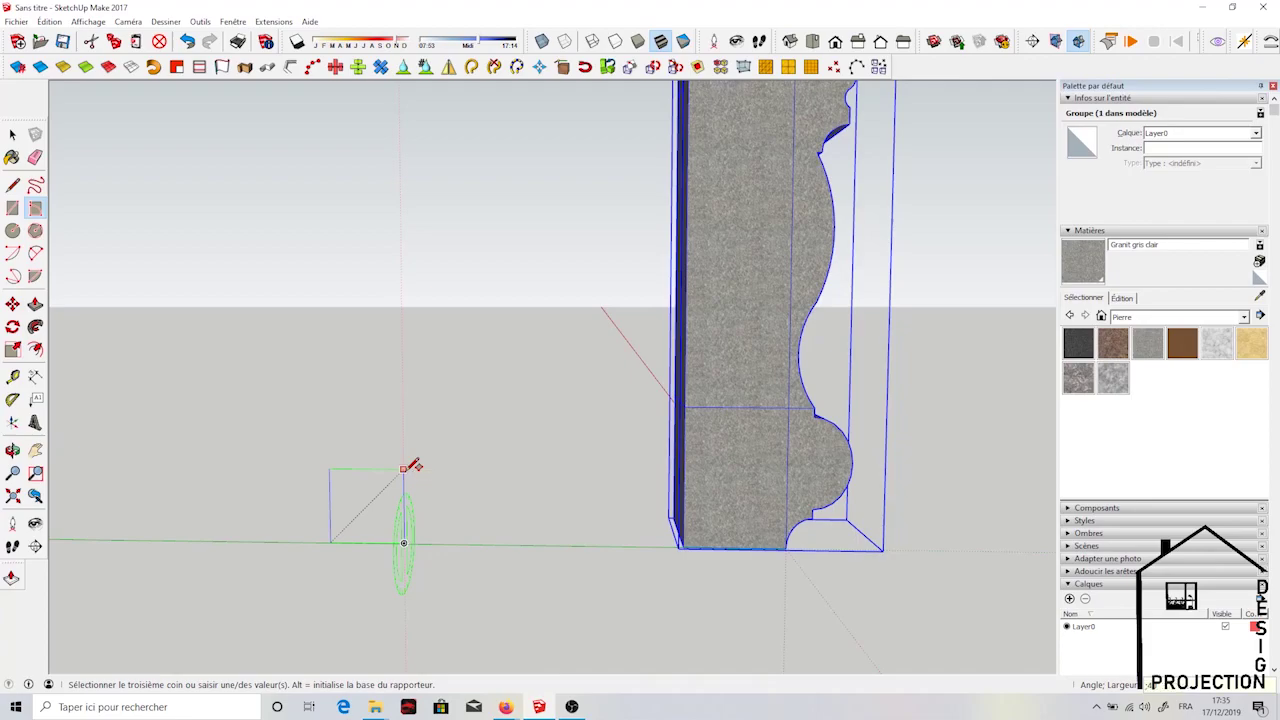
left_click(404, 468)
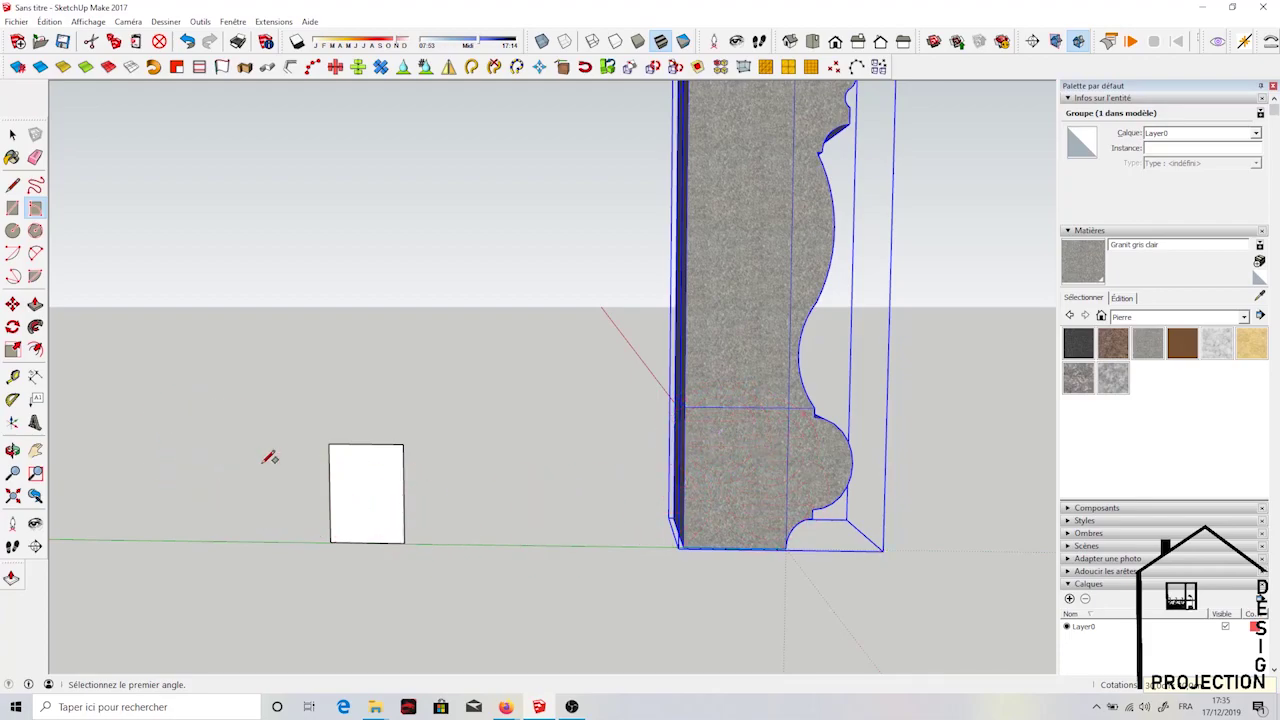
left_click(404, 542)
left_click(428, 543)
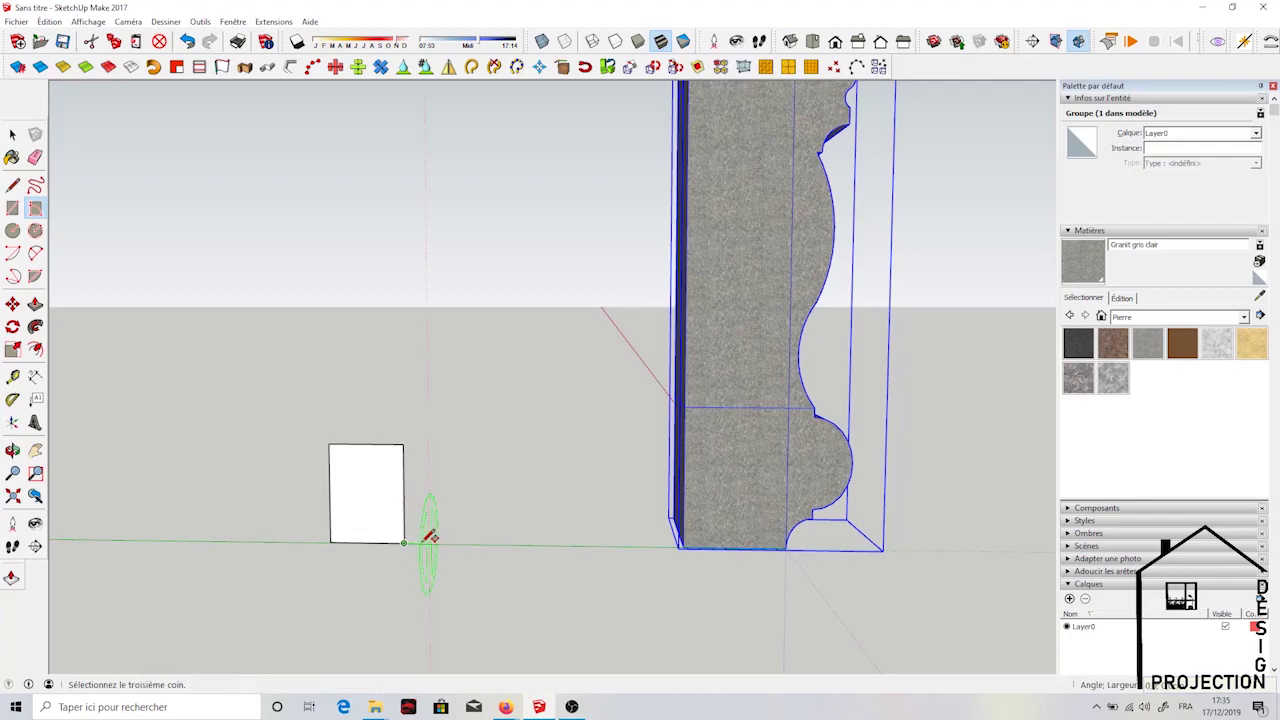
left_click(404, 443)
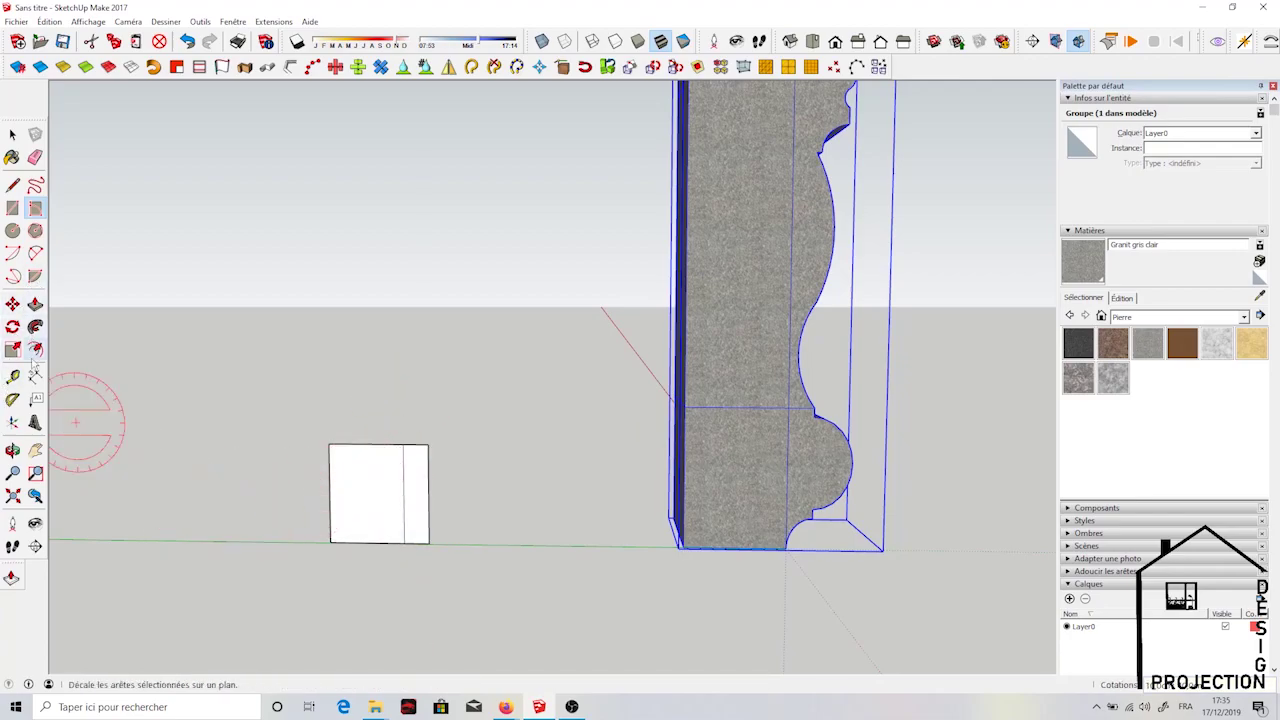
Add a quarter-round notch arc at the lower right corner and start a line on the right edge
left_click(35, 253)
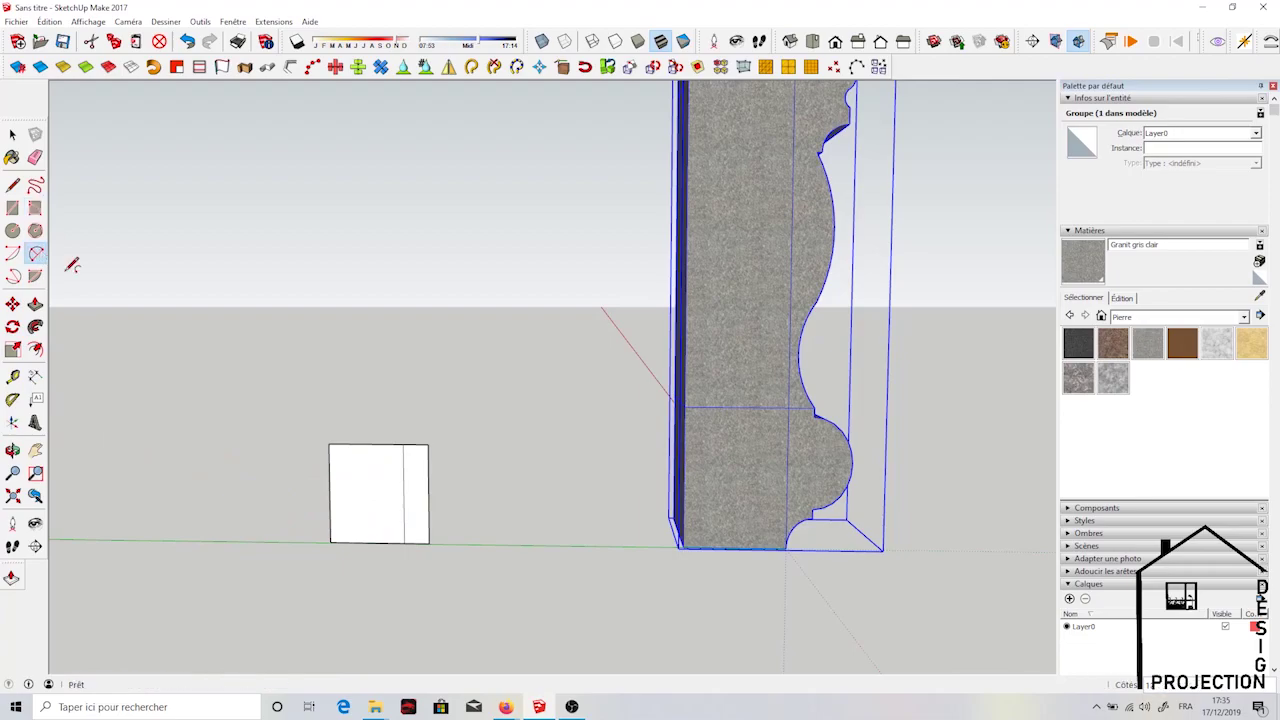
left_click(404, 543)
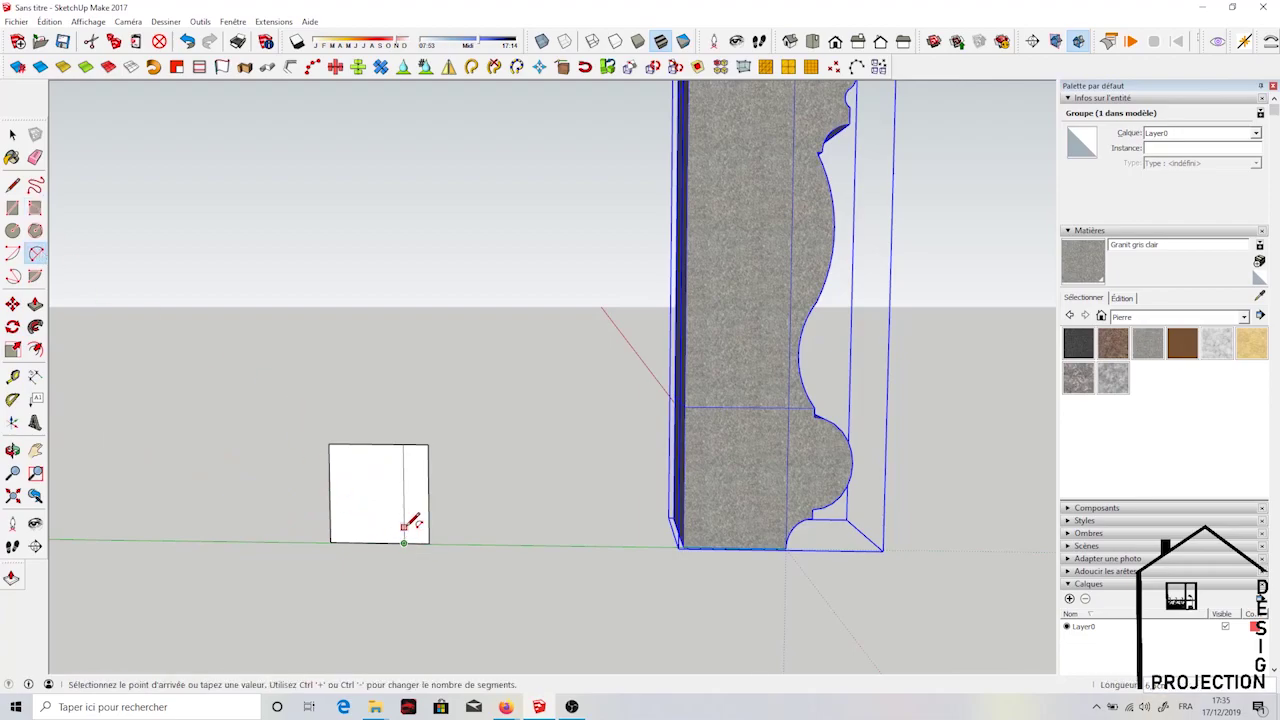
scroll(410, 520, "up", 1)
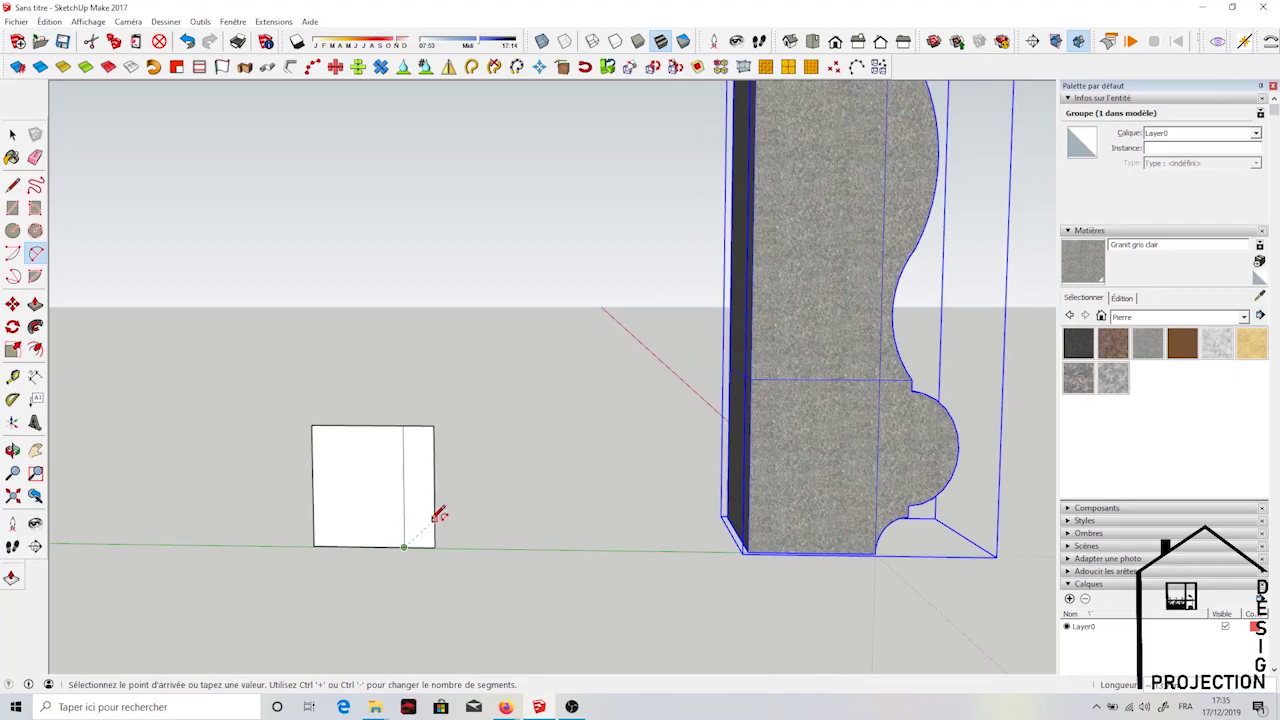
left_click(435, 515)
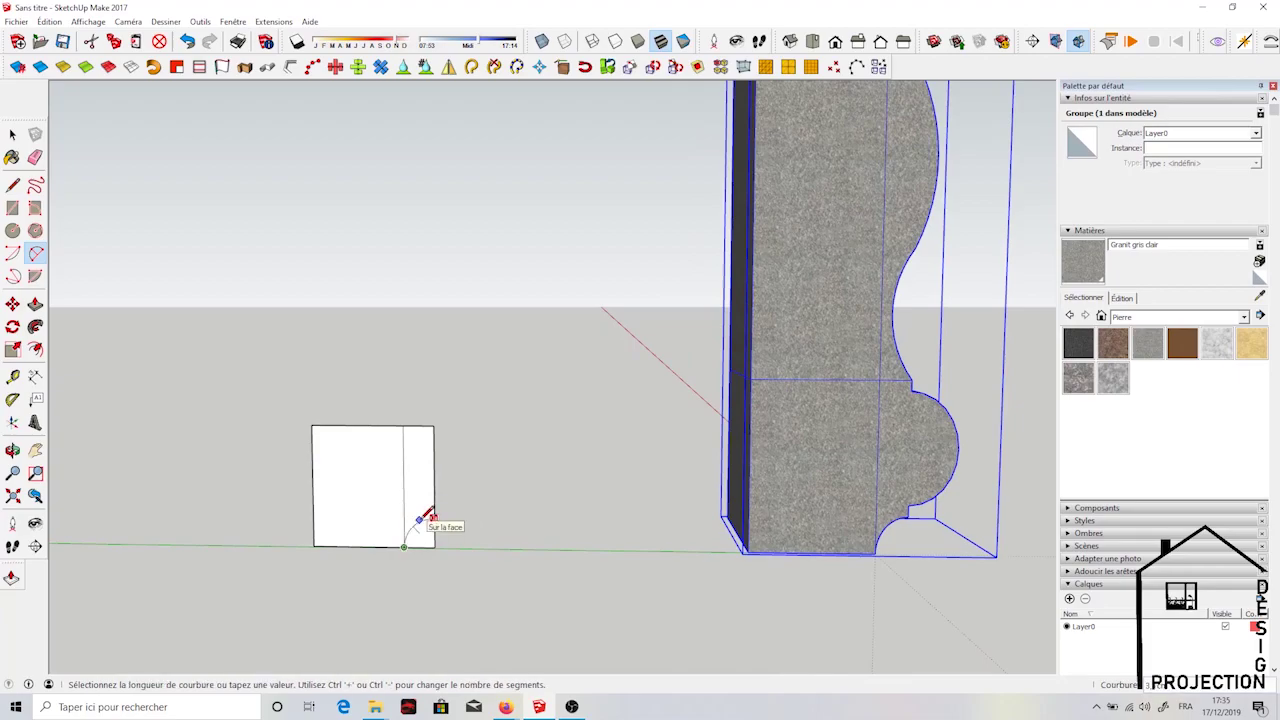
left_click(426, 516)
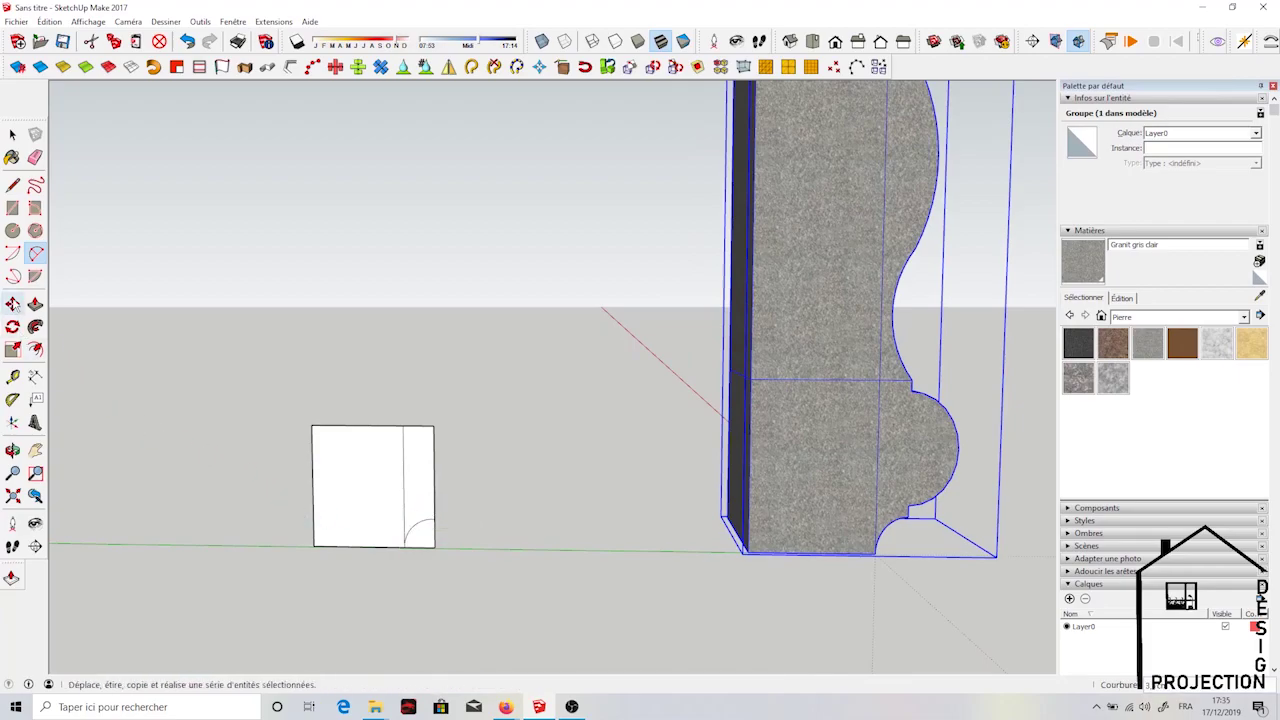
left_click(12, 185)
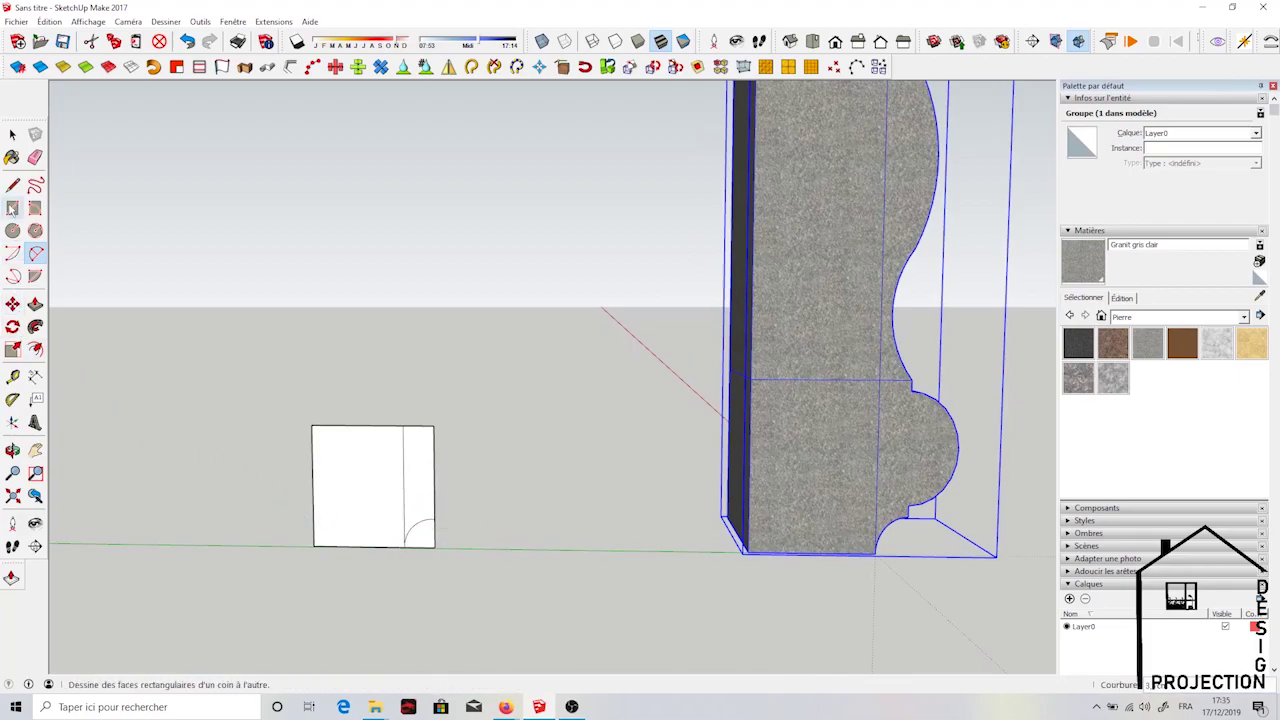
left_click(435, 517)
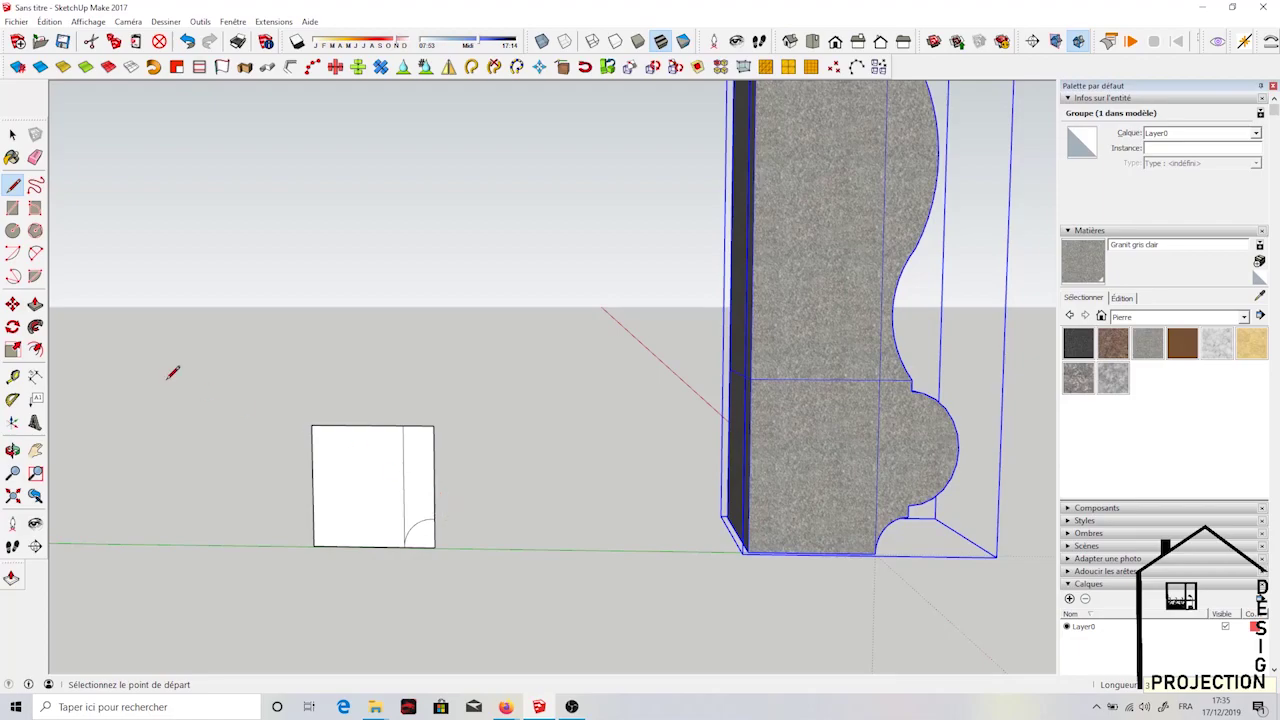
Draw a semicircular arc bulging out from the upper right edge to the top corner
left_click(35, 254)
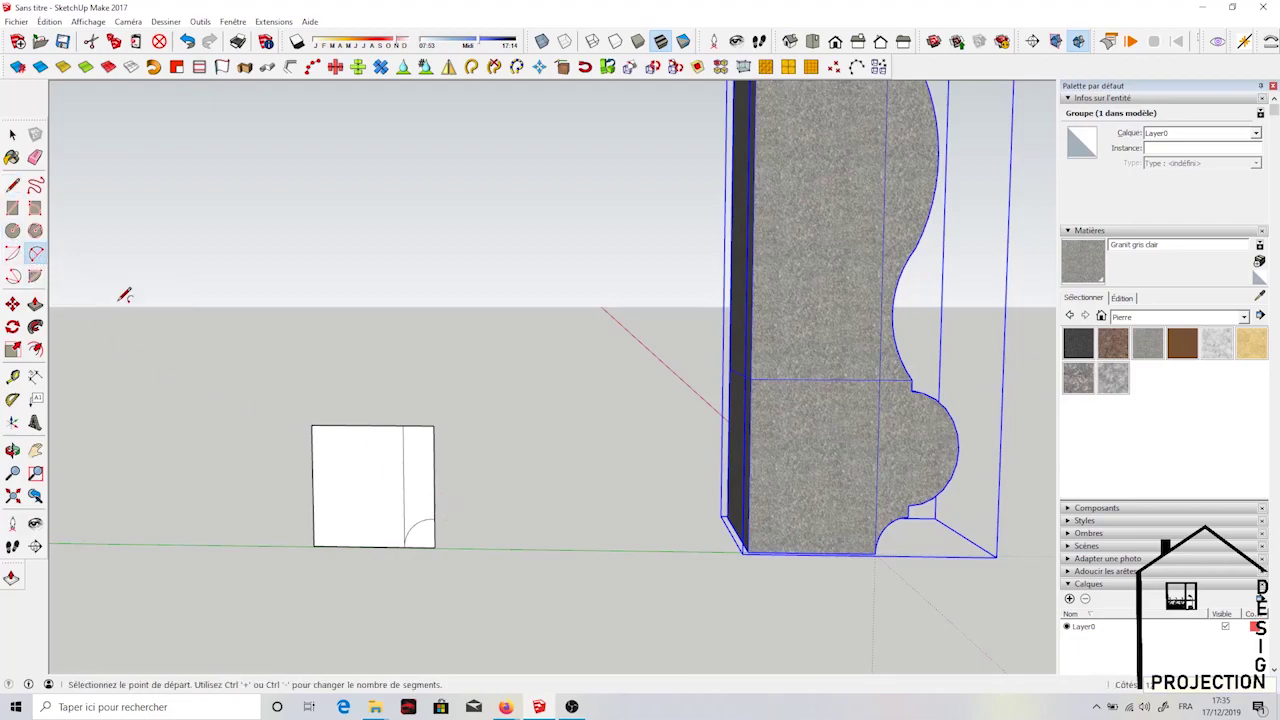
left_click(434, 509)
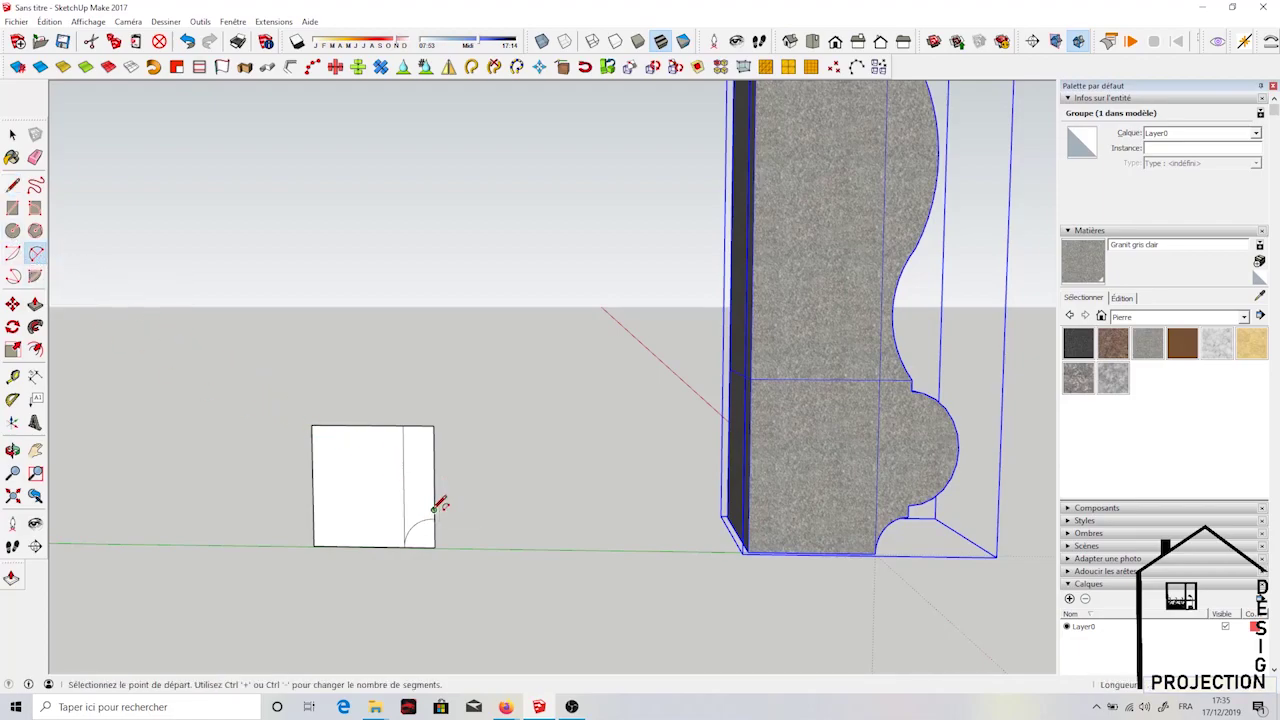
left_click(433, 439)
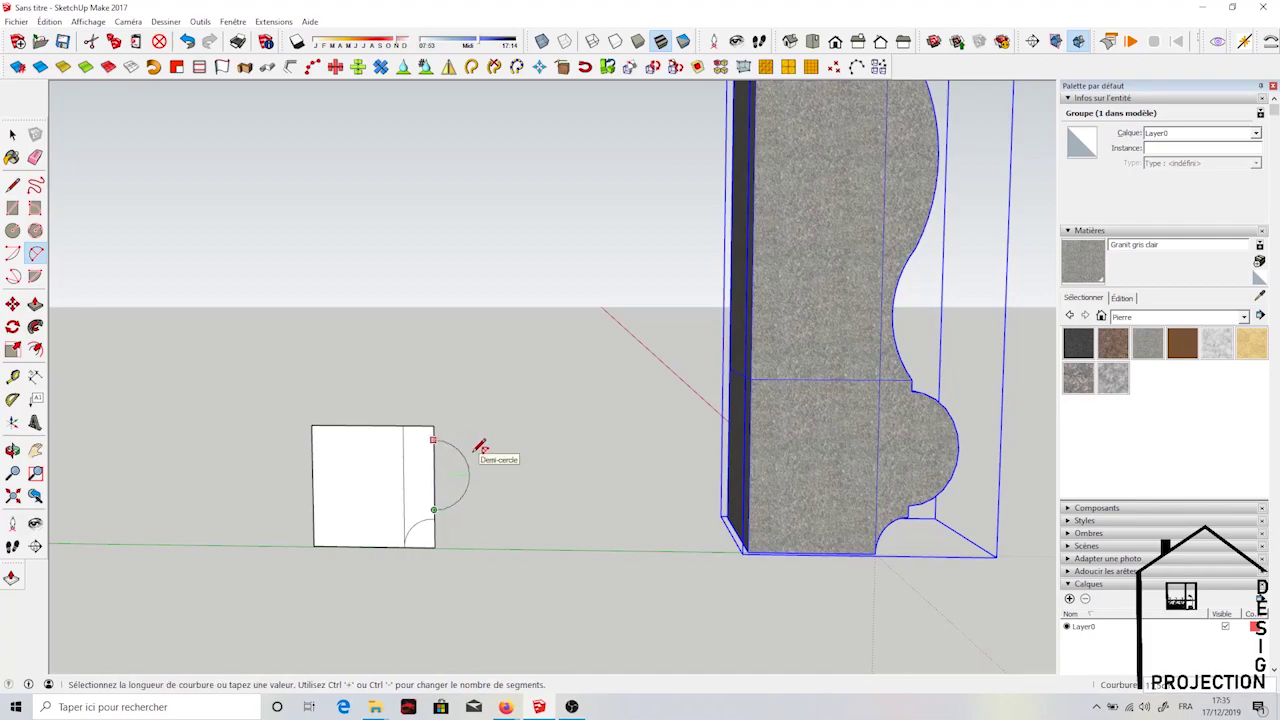
left_click(480, 446)
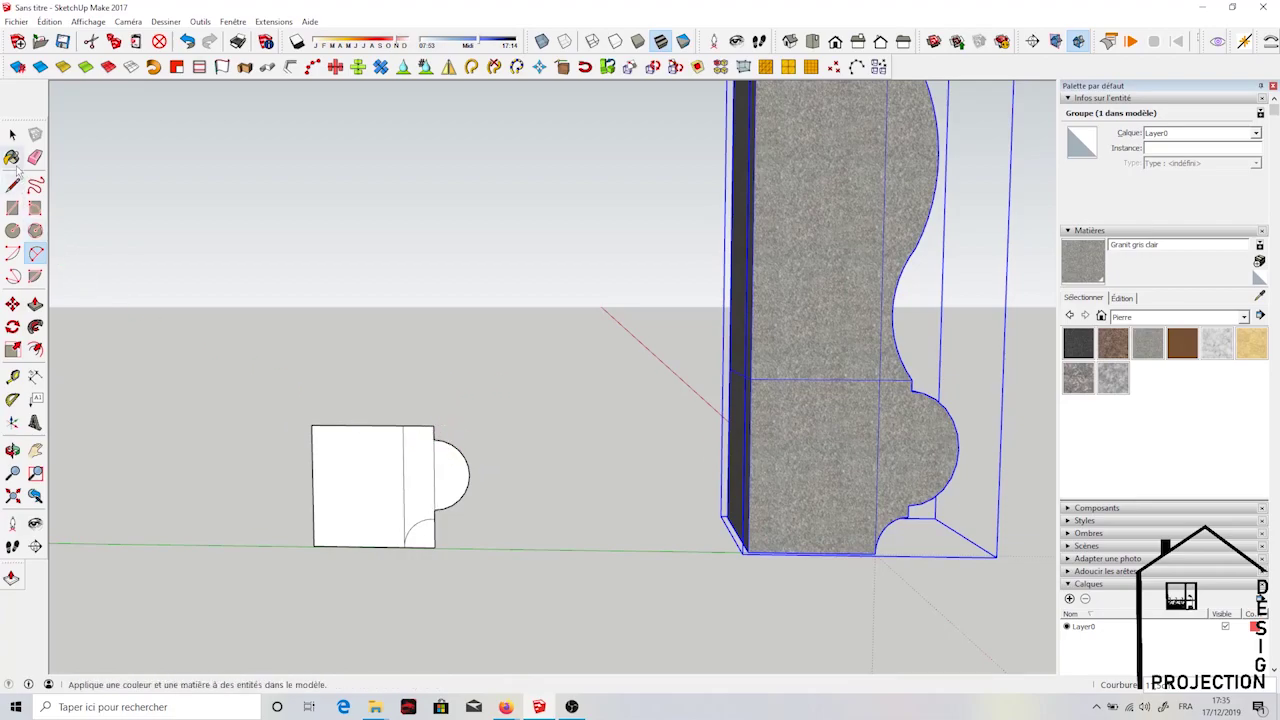
Erase the inner vertical line and the corner edges outside the quarter arc
left_click(35, 157)
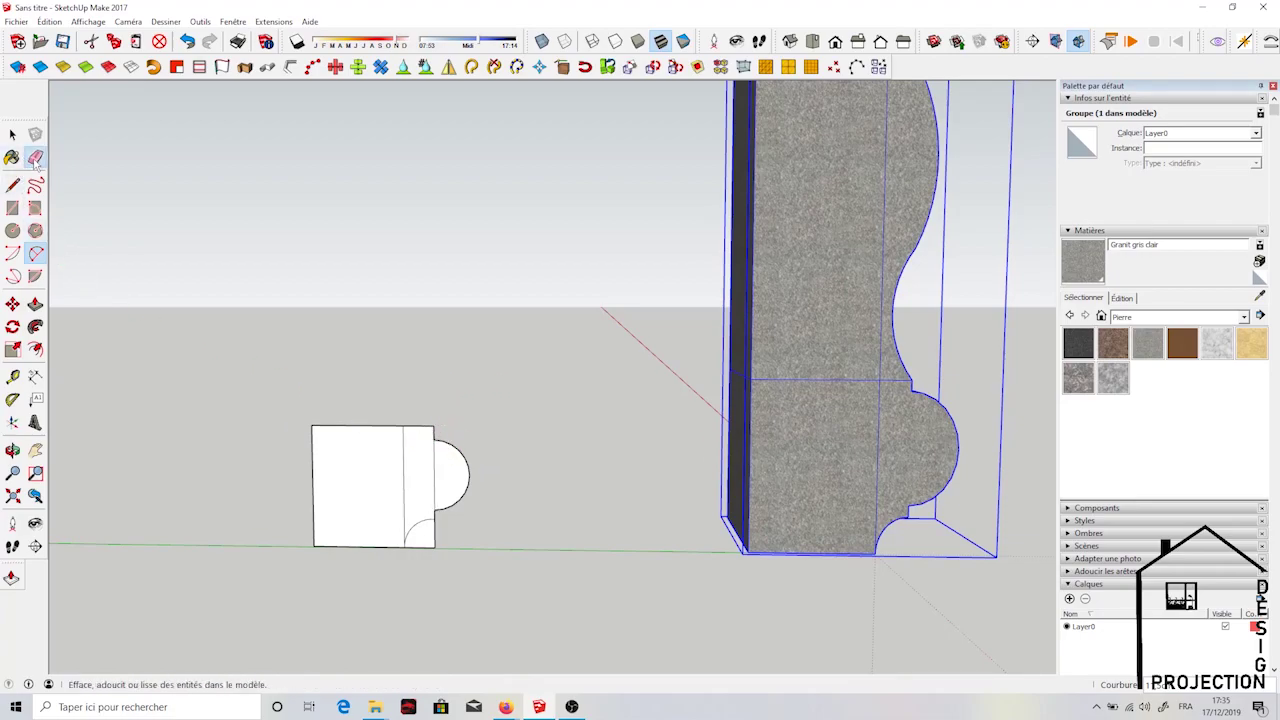
left_click(406, 472)
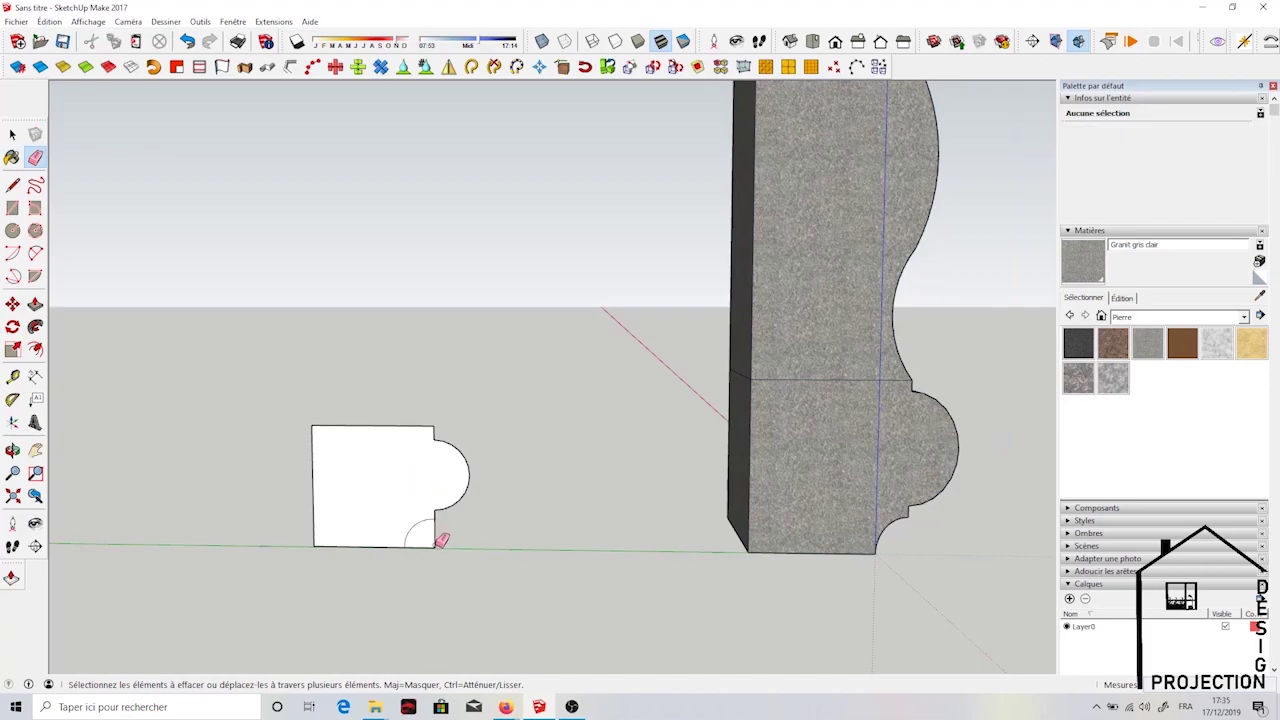
left_click_drag(441, 541, 434, 546)
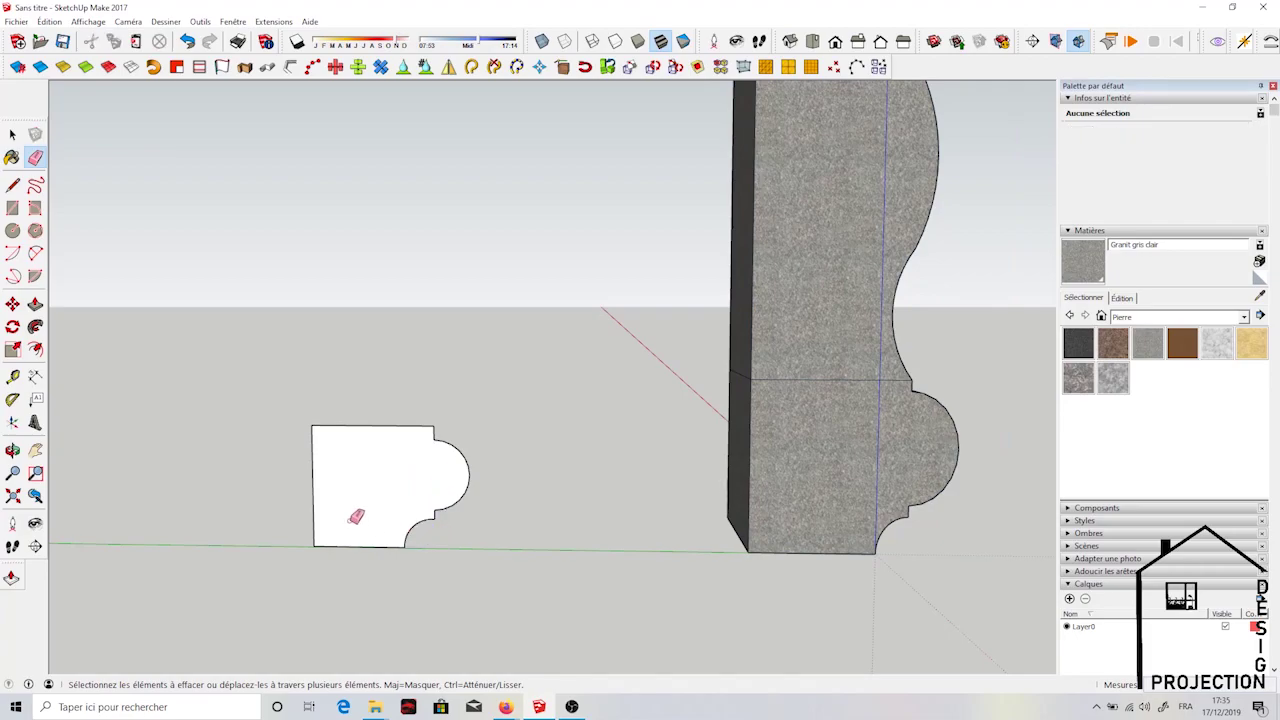
left_click(35, 303)
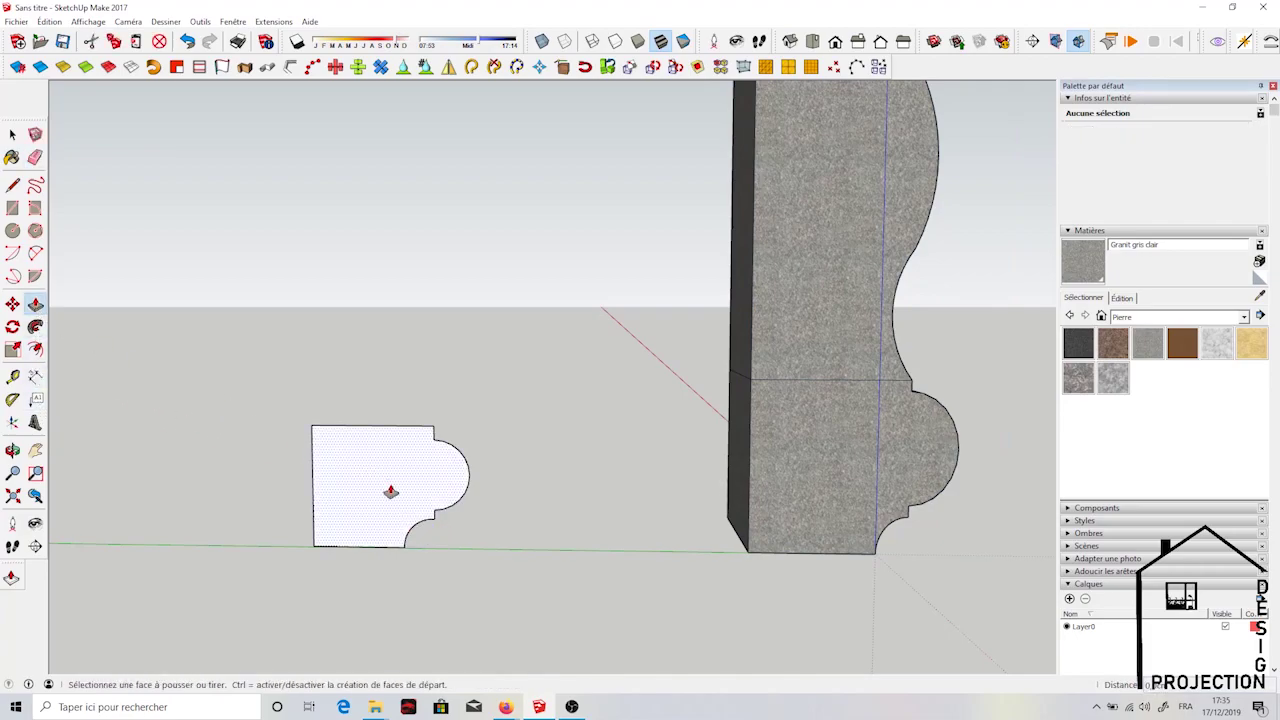
left_click(391, 490)
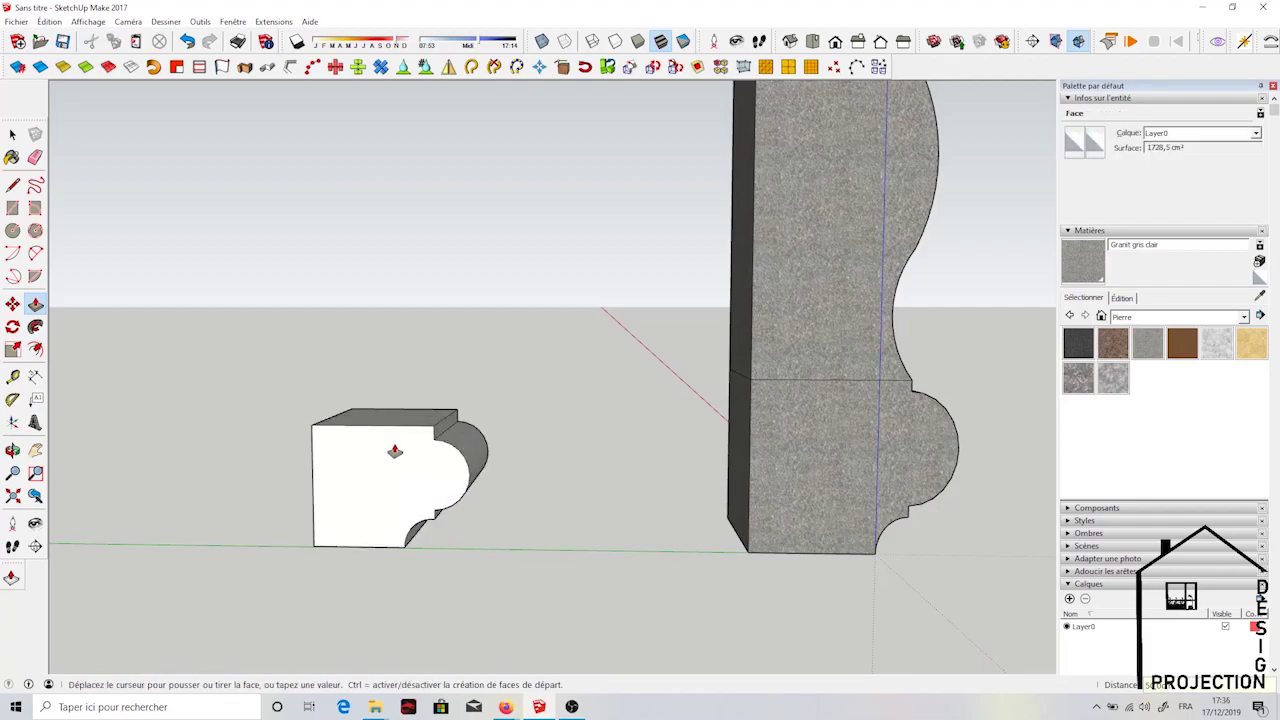
left_click(395, 451)
middle_click_drag(423, 428, 120, 397)
key("space")
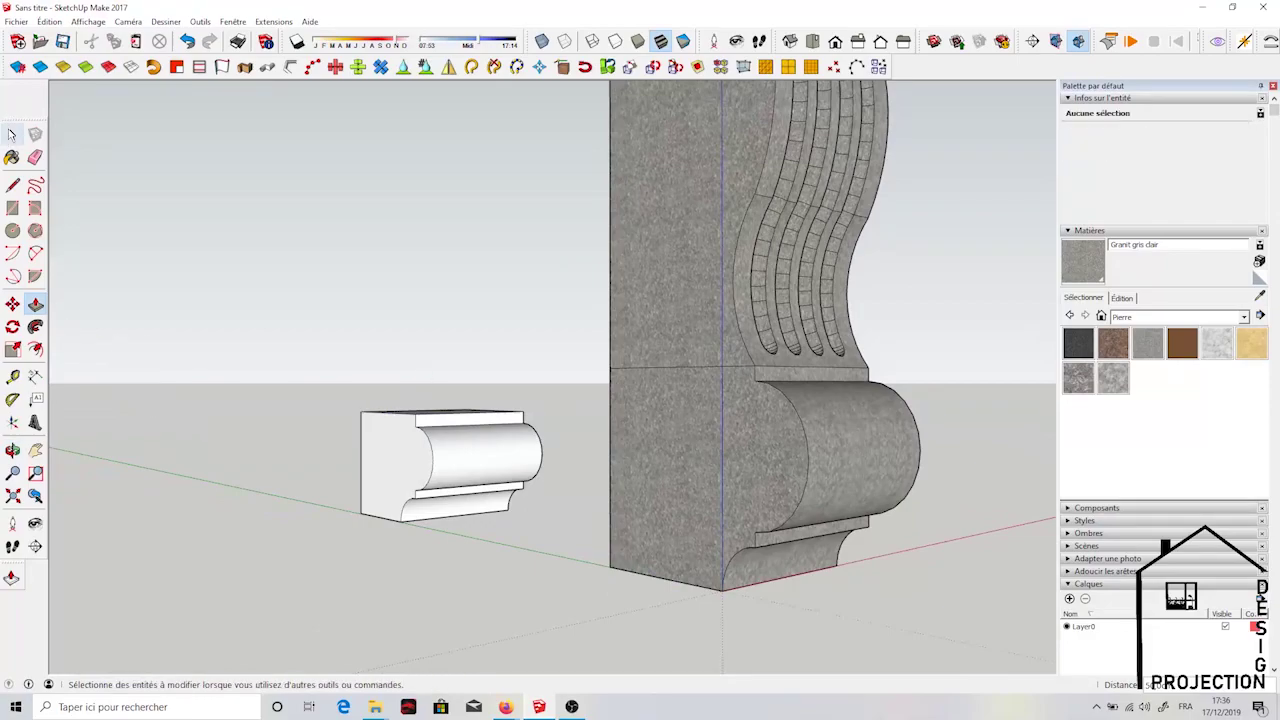
scroll(588, 447, "up", 1)
mouse_move(572, 430)
middle_mouse_down()
mouse_move(543, 443)
mouse_move(409, 429)
mouse_move(537, 423)
mouse_move(414, 429)
mouse_move(503, 449)
mouse_move(453, 485)
middle_mouse_up()
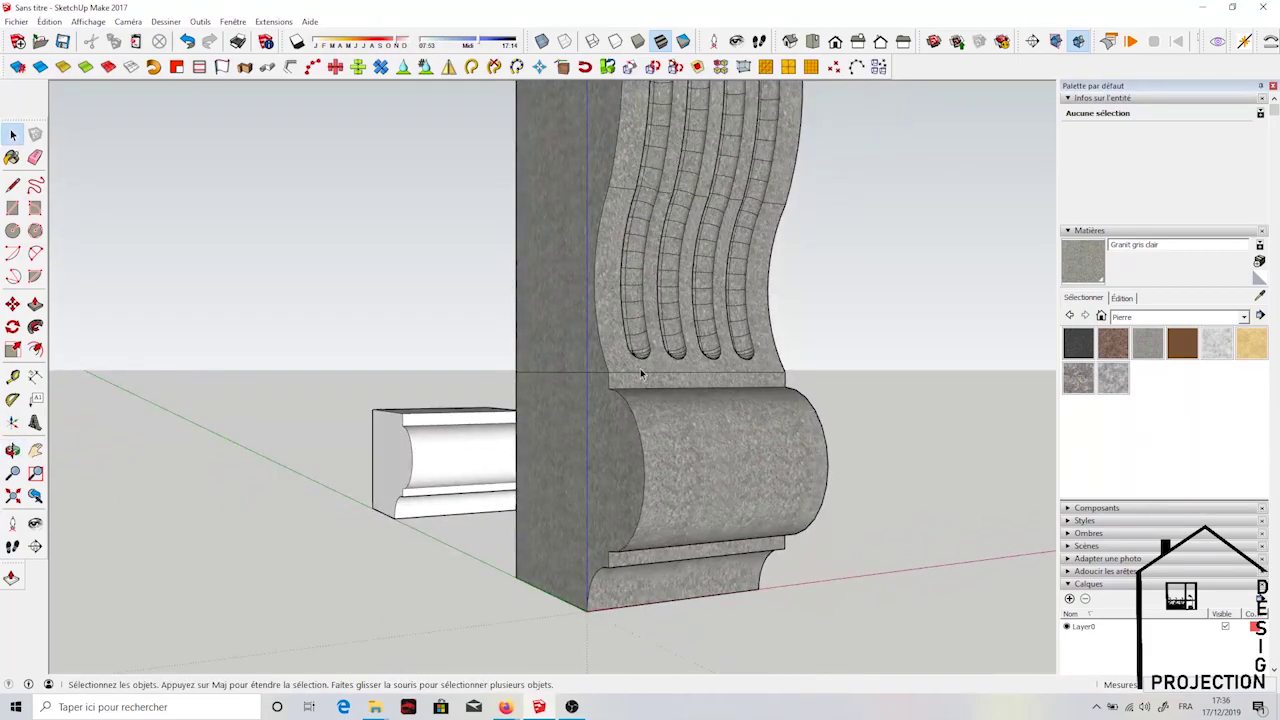
middle_click_drag(700, 420, 630, 389)
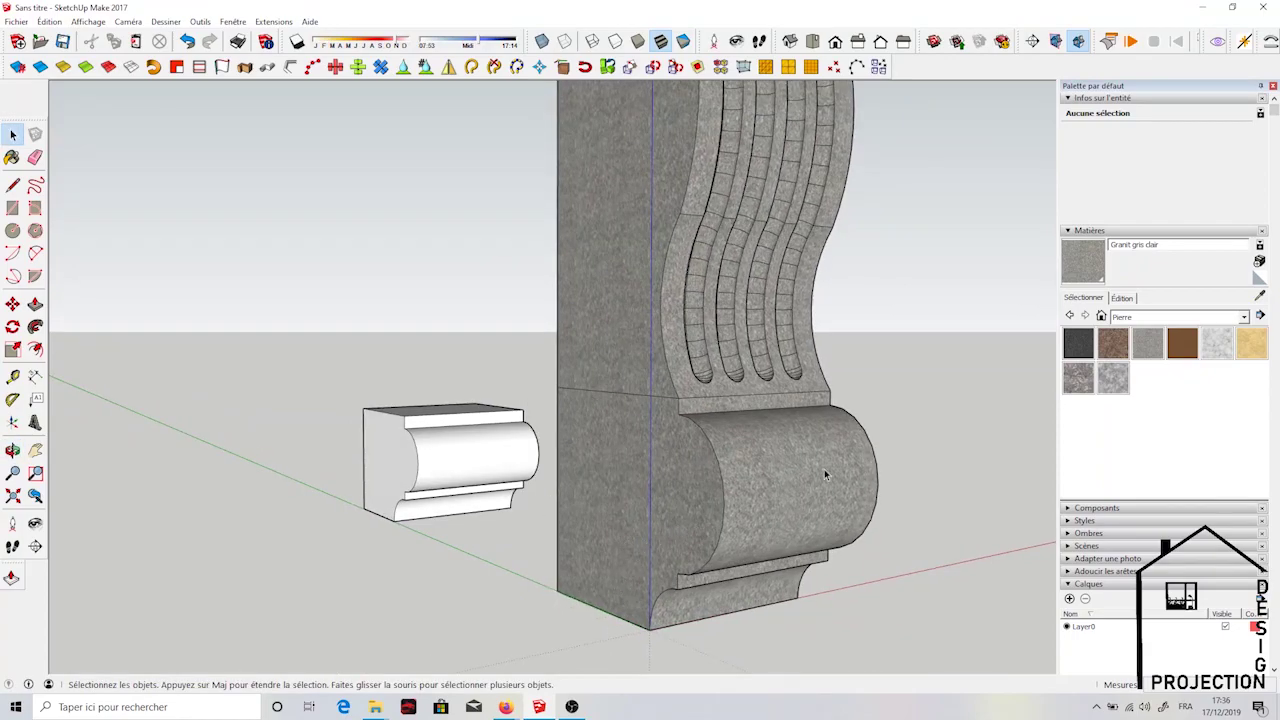
mouse_move(825, 472)
middle_mouse_down()
mouse_move(610, 483)
mouse_move(694, 482)
mouse_move(834, 523)
mouse_move(750, 522)
middle_mouse_up()
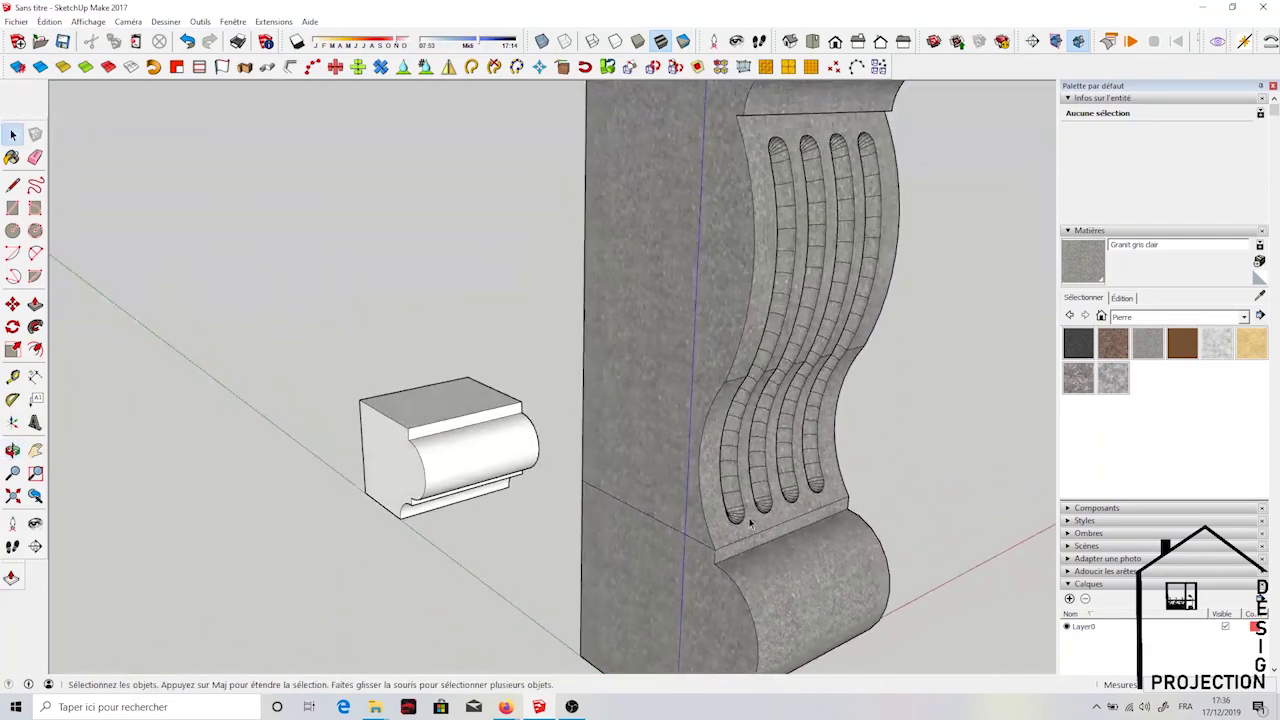
mouse_move(517, 412)
middle_mouse_down()
mouse_move(620, 405)
mouse_move(649, 363)
mouse_move(610, 508)
middle_mouse_up()
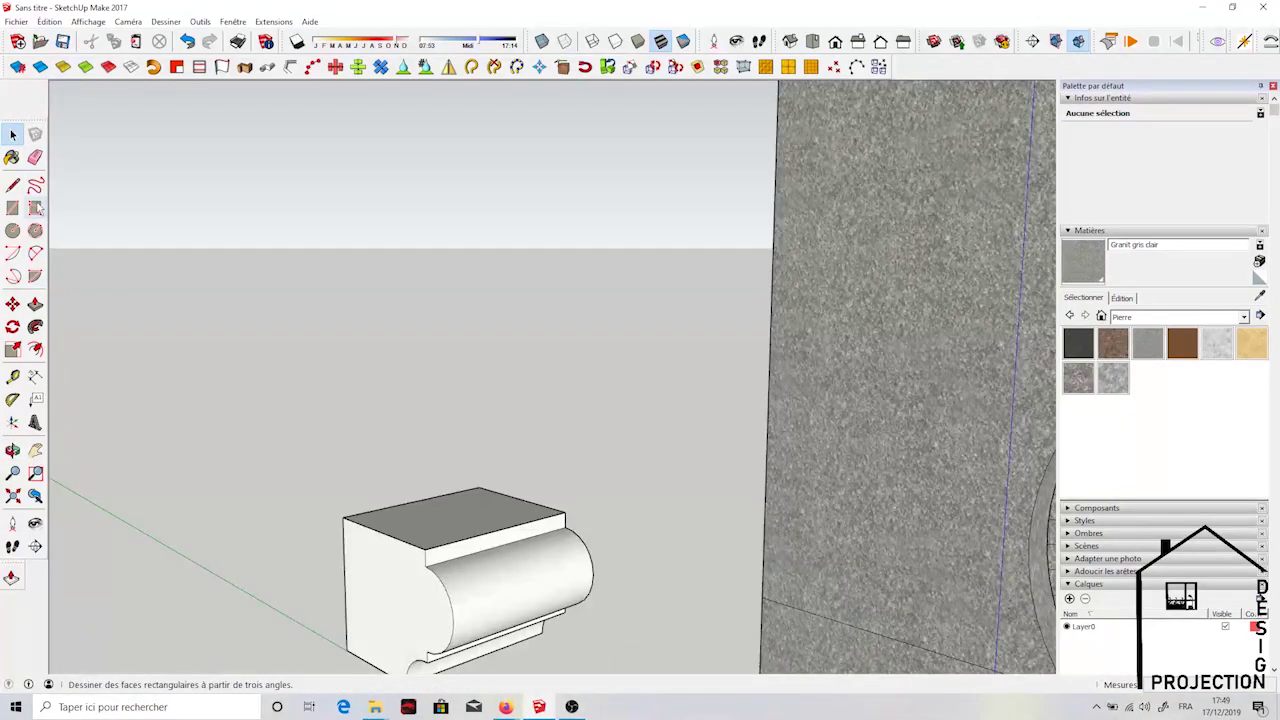
Draw a tall vertical rectangle standing on the cap block's top edge
left_click(35, 207)
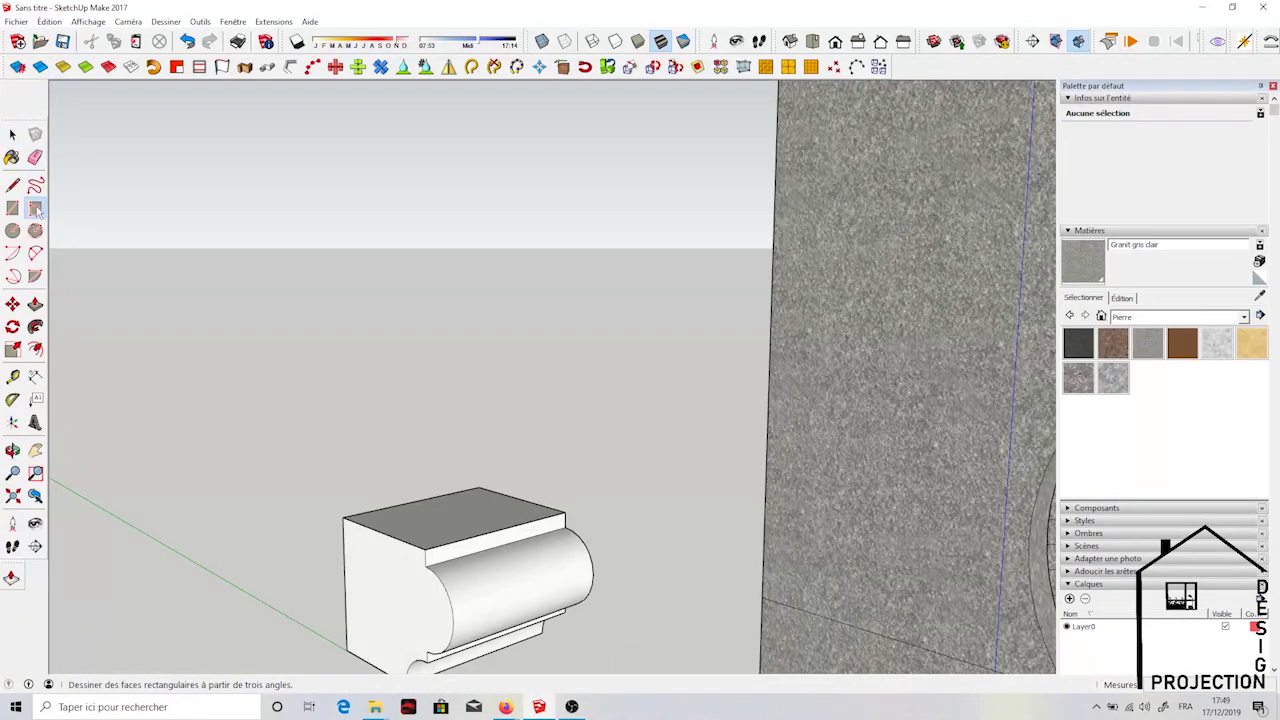
mouse_move(250, 396)
middle_mouse_down()
mouse_move(286, 432)
mouse_move(526, 403)
mouse_move(586, 591)
middle_mouse_up()
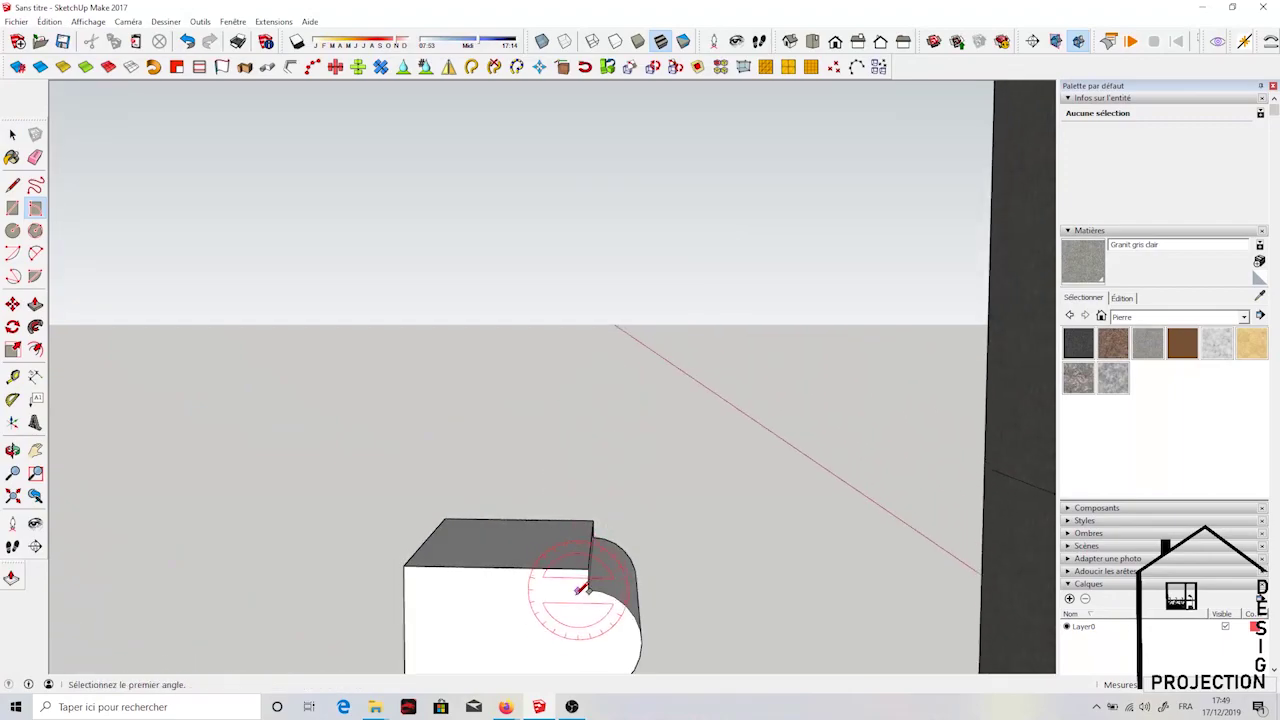
left_click(588, 568)
left_click(403, 566)
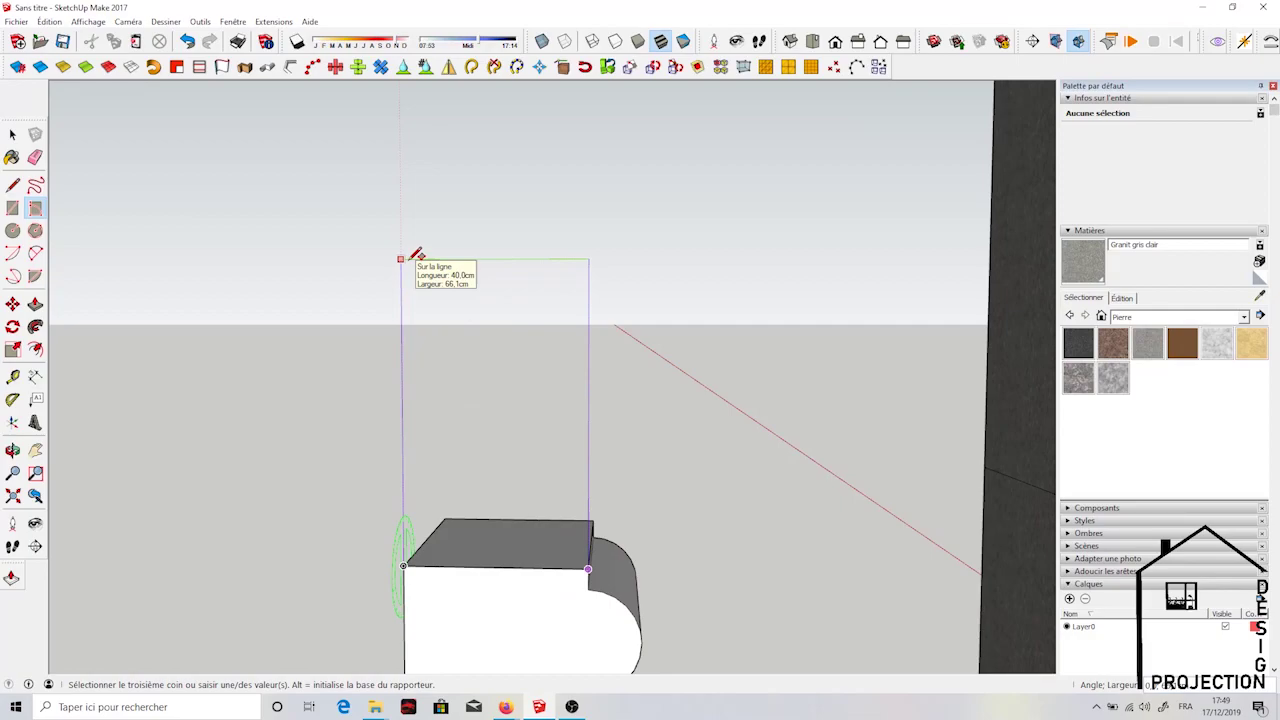
left_click(401, 259)
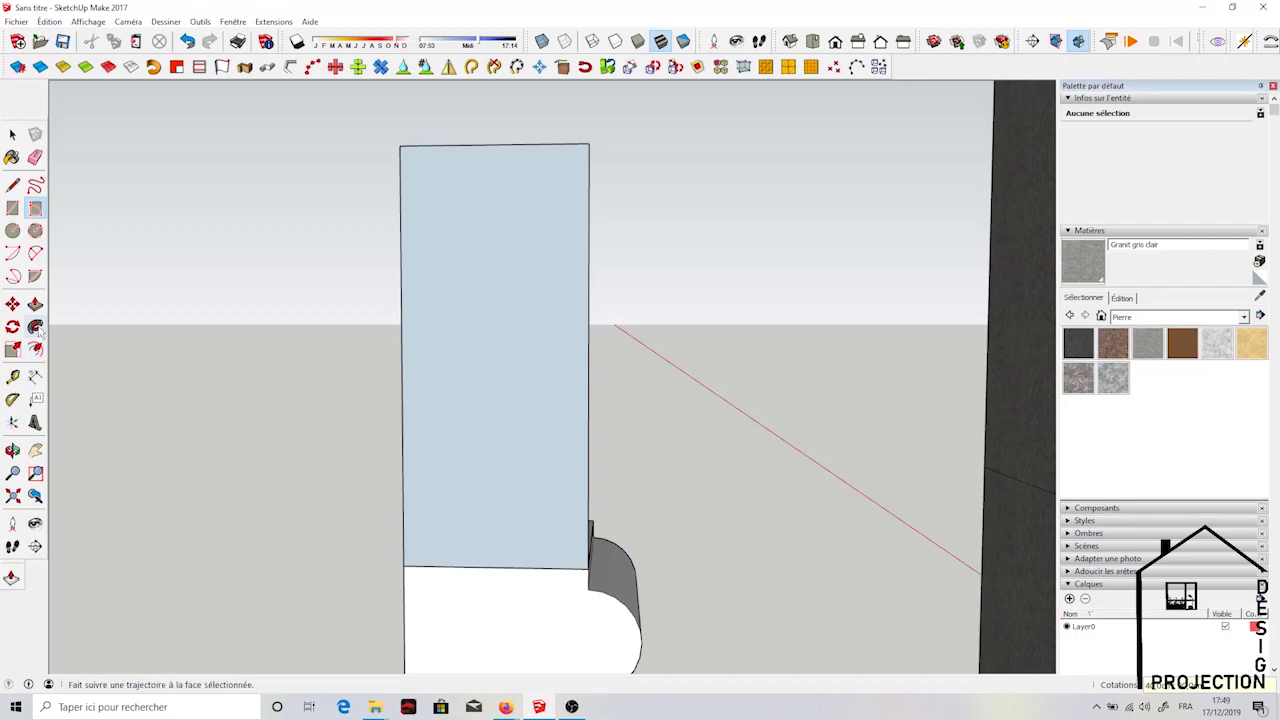
Add an inward-bulging lower arc and an outward-bulging upper arc along the right edge
left_click(35, 253)
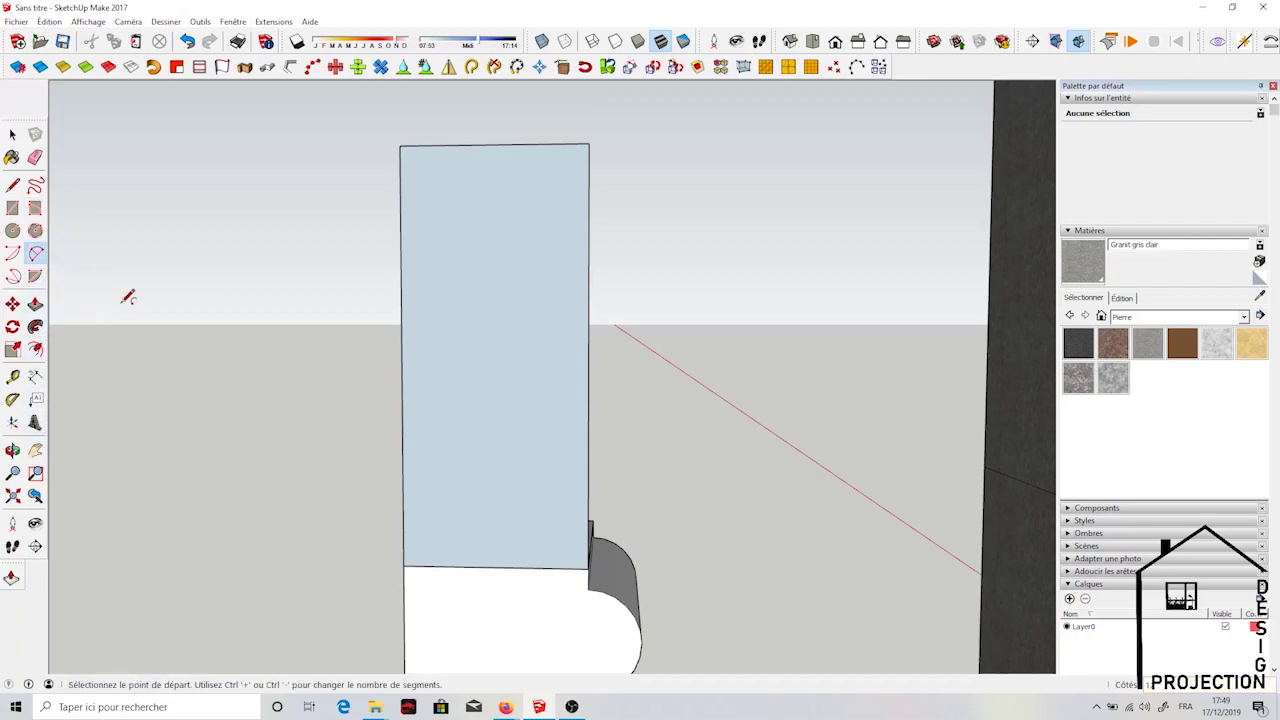
left_click(588, 568)
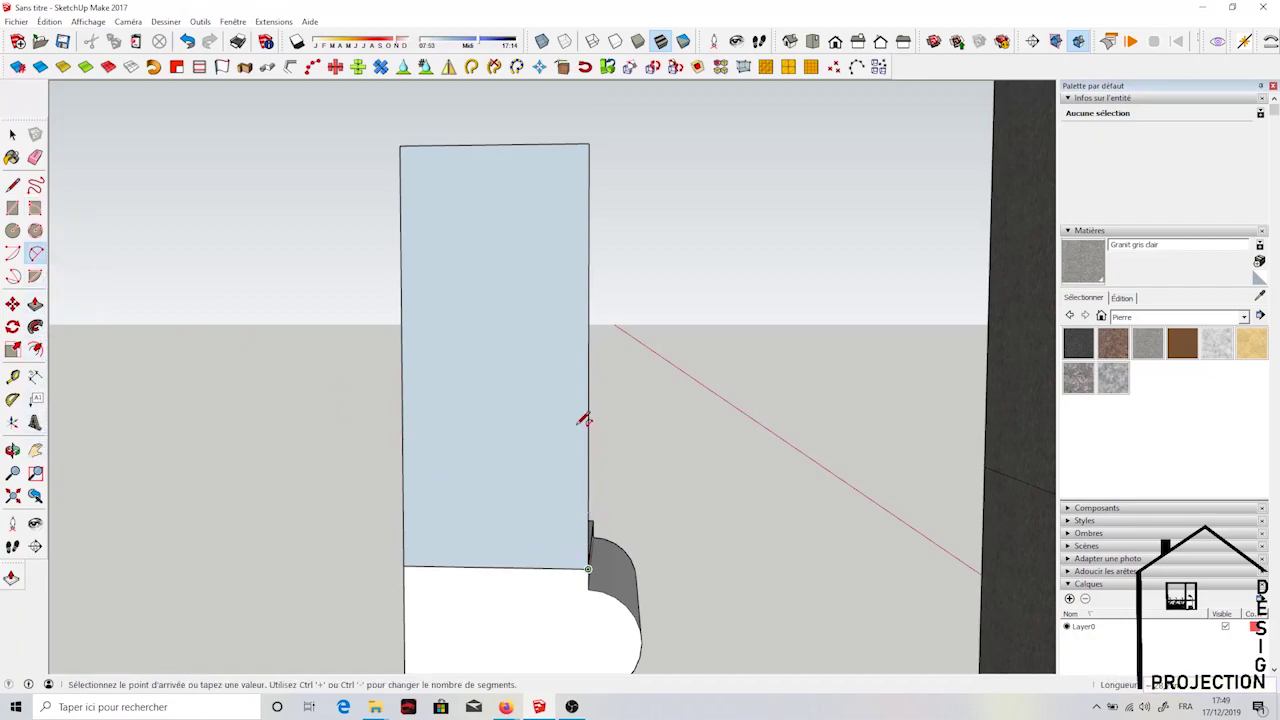
left_click(588, 357)
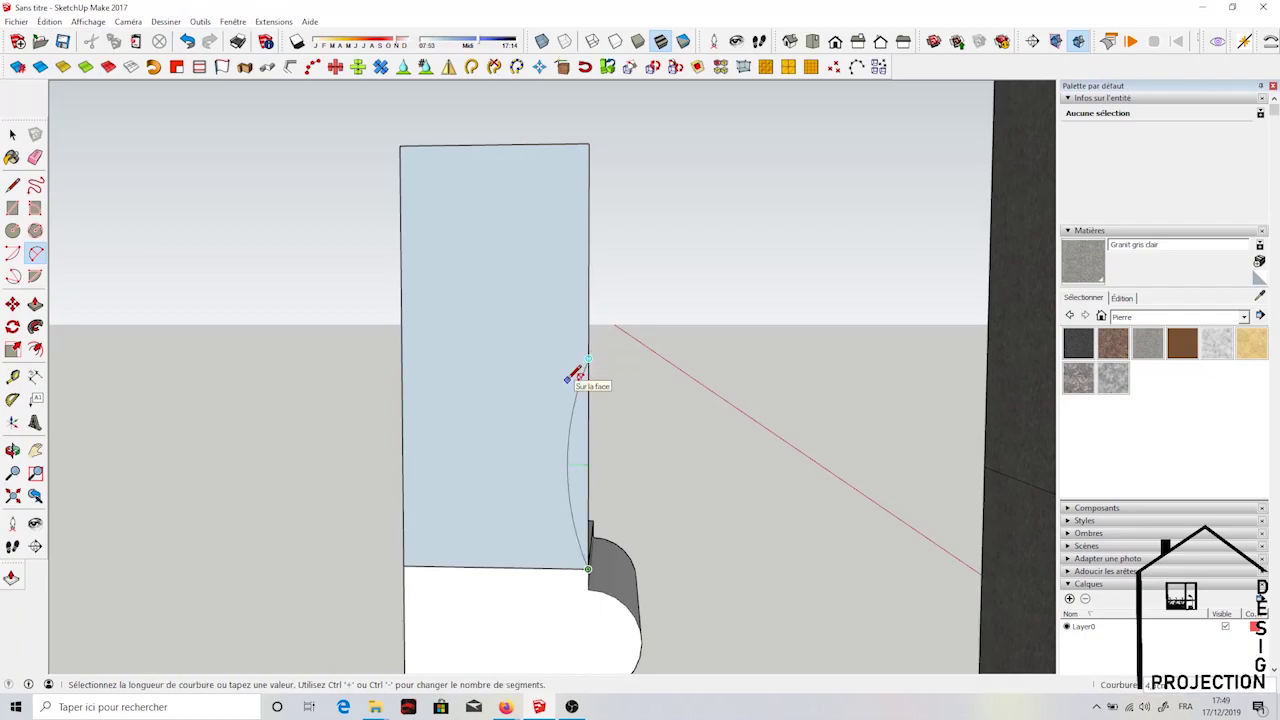
left_click(574, 374)
left_click(588, 358)
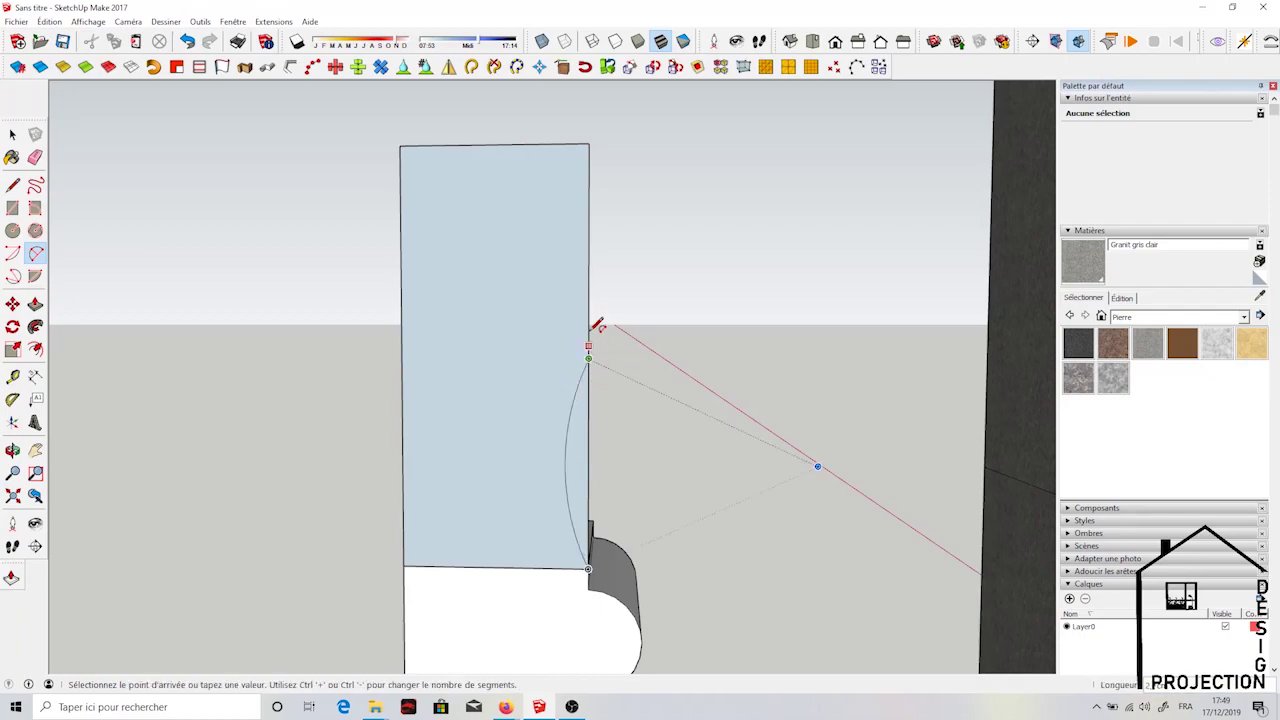
left_click(590, 143)
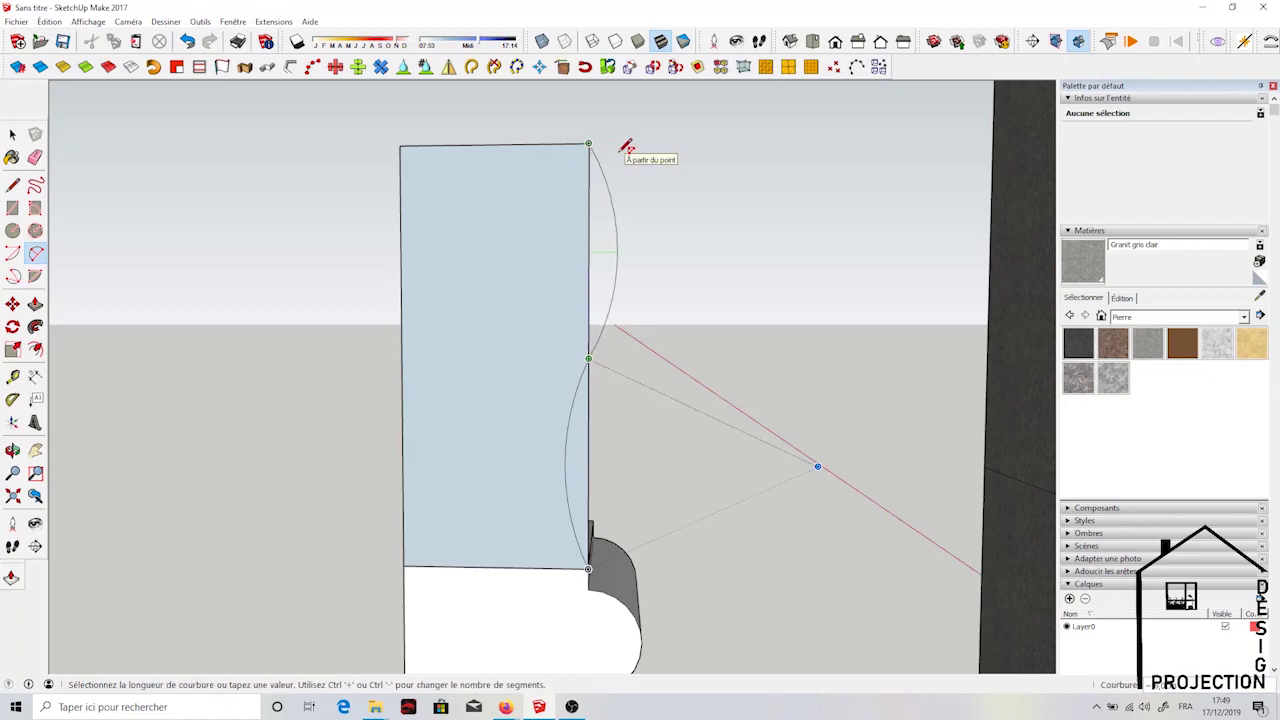
left_click(623, 149)
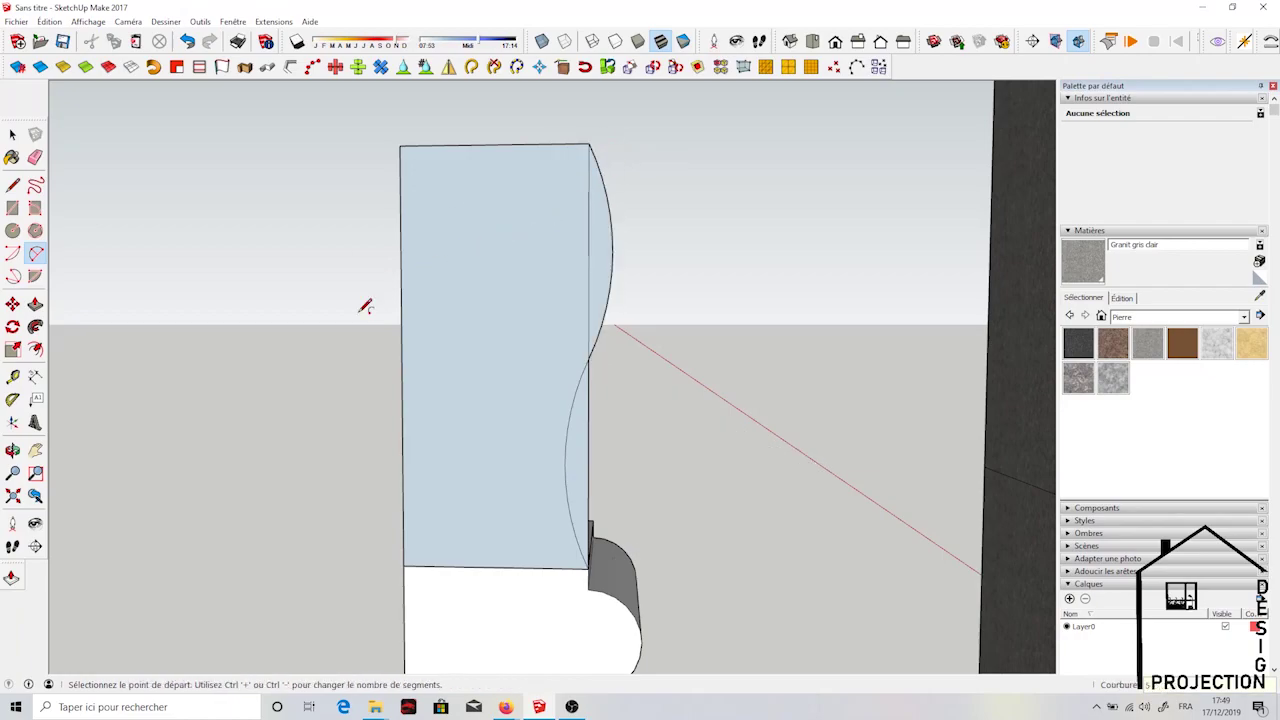
Erase the two straight right-edge segments, leaving the S-curve
left_click(35, 157)
left_click(589, 242)
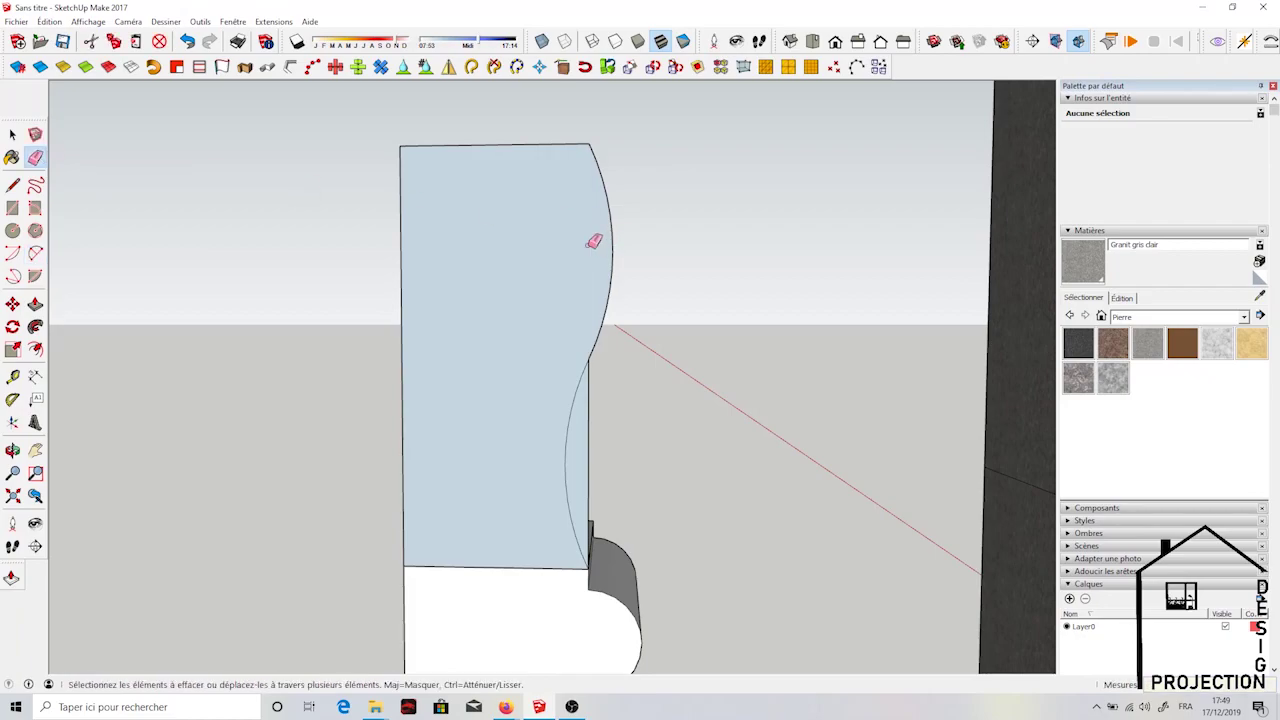
left_click(597, 406)
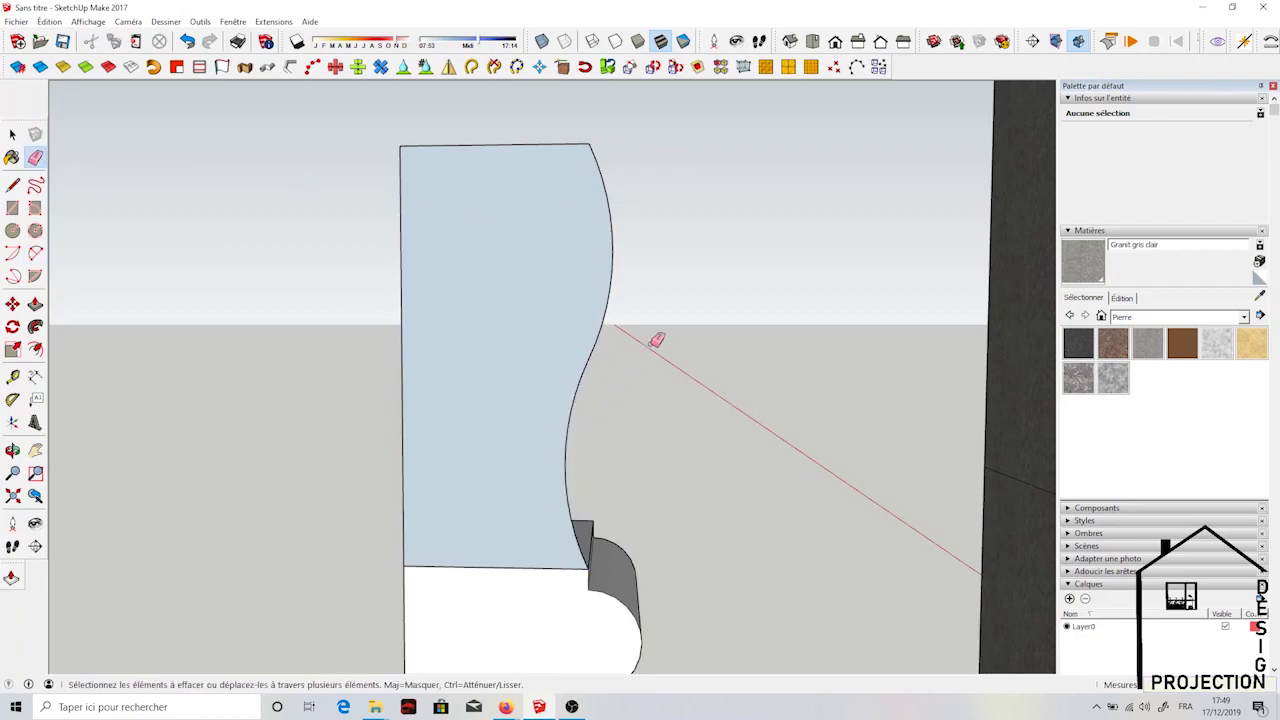
Push/pull the S-curved face into a thick curved solid
mouse_move(657, 337)
middle_mouse_down()
mouse_move(381, 384)
mouse_move(560, 486)
middle_mouse_up()
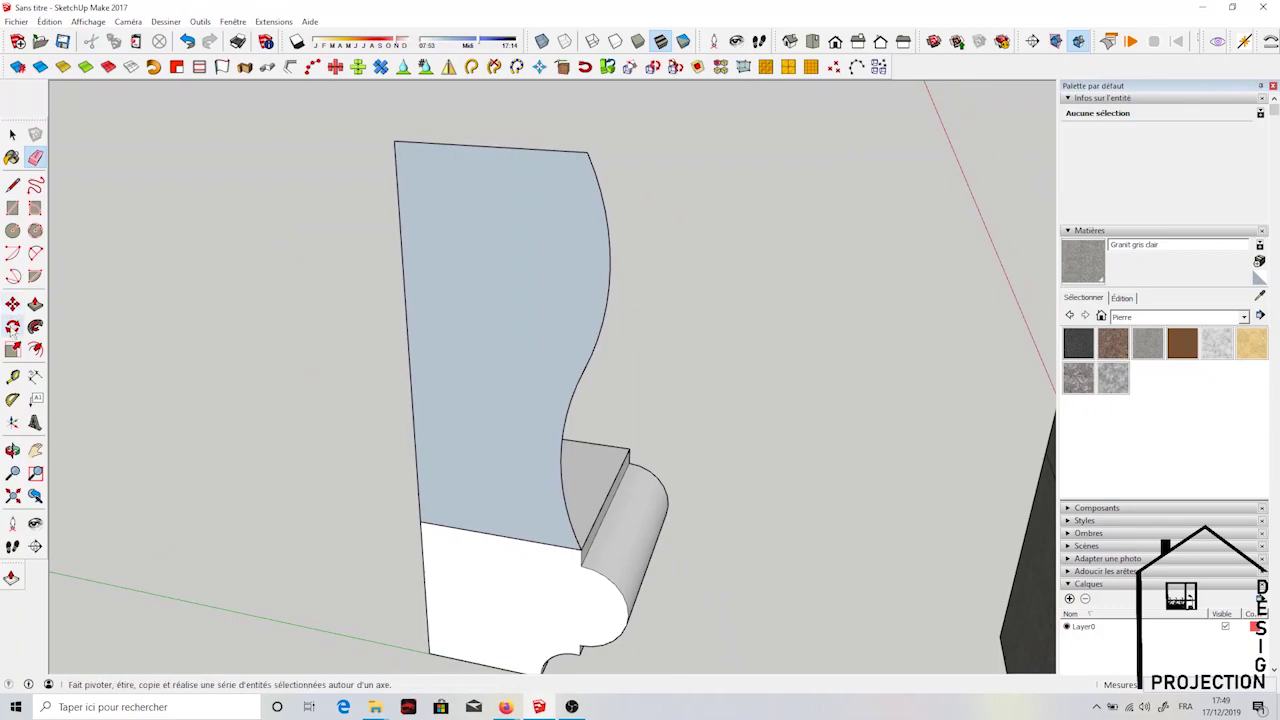
left_click(35, 303)
left_click(471, 380)
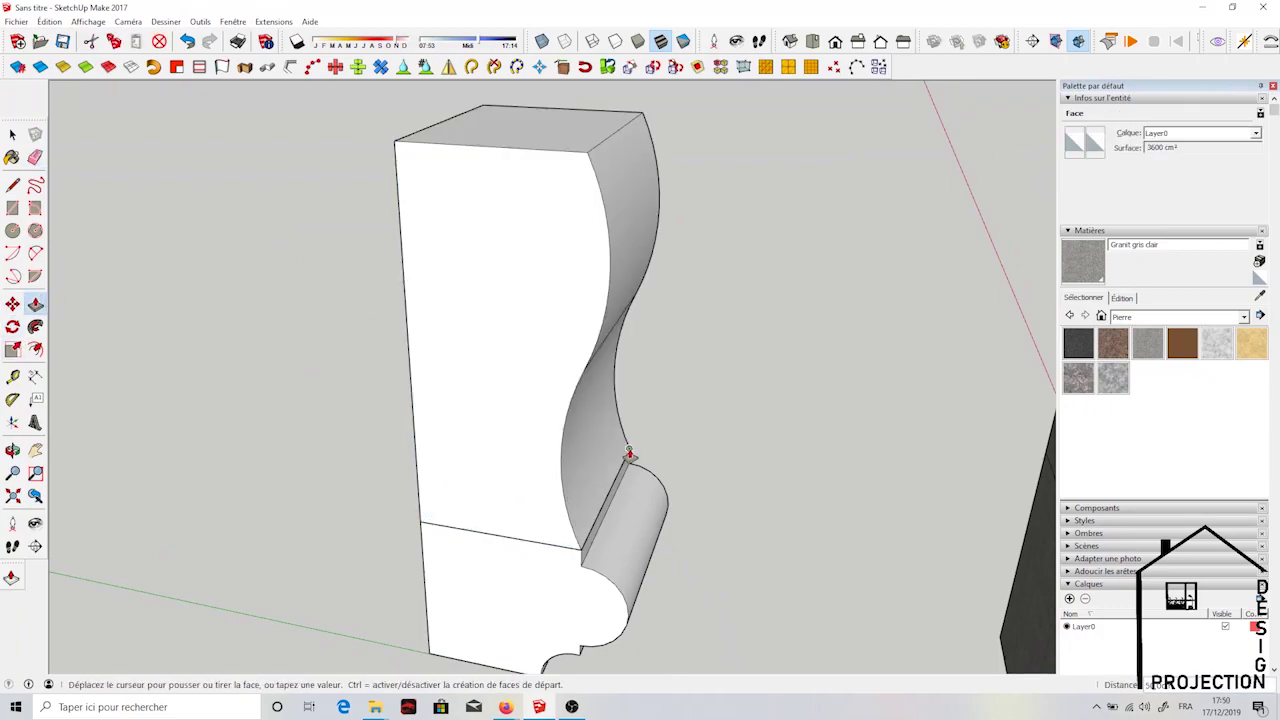
mouse_move(618, 428)
middle_mouse_down()
mouse_move(528, 260)
mouse_move(246, 231)
mouse_move(451, 249)
mouse_move(417, 238)
mouse_move(461, 270)
middle_mouse_up()
Select the upper left curved edge of the new solid
key("space")
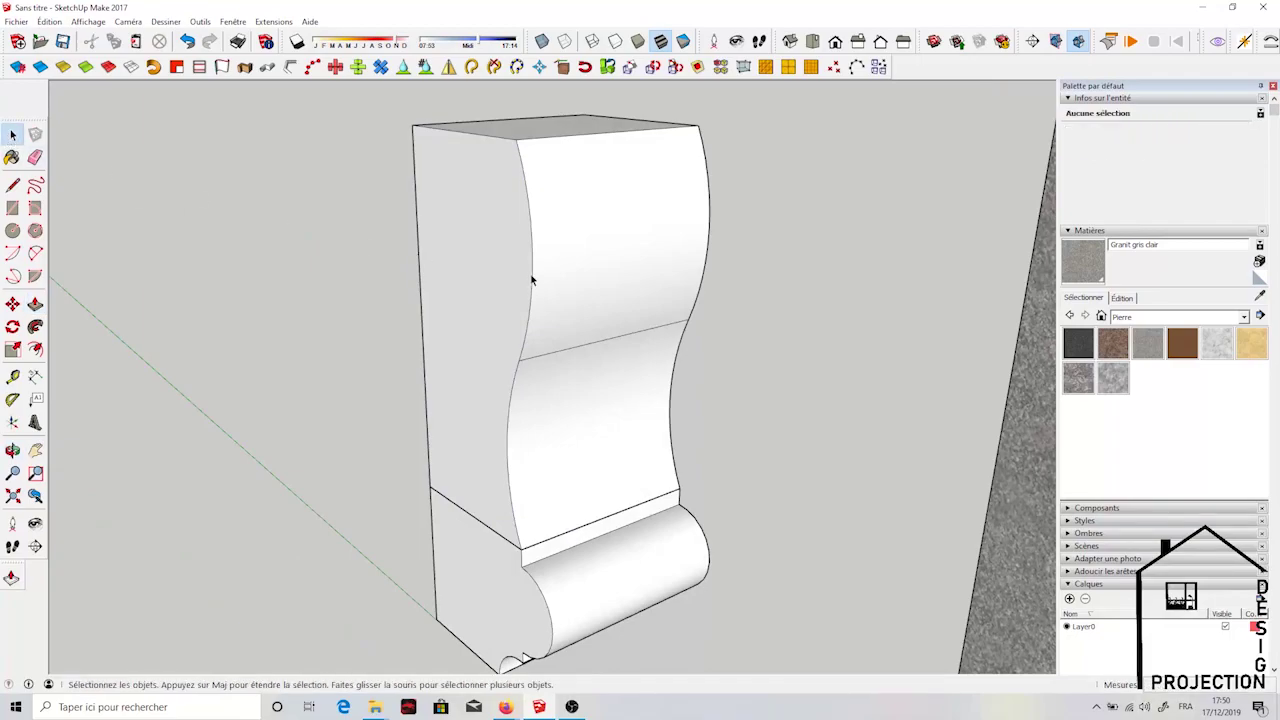
left_click(531, 280)
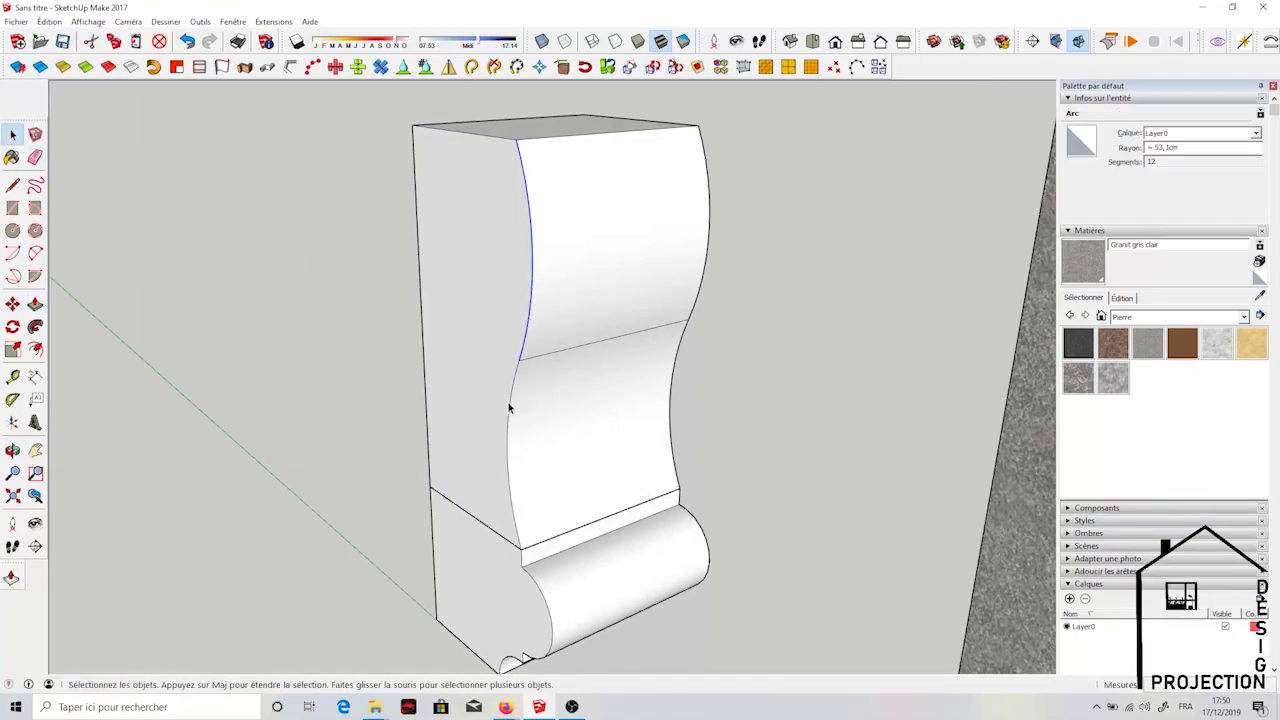
left_click(508, 405)
left_click(531, 295)
scroll(537, 294, "up", 2)
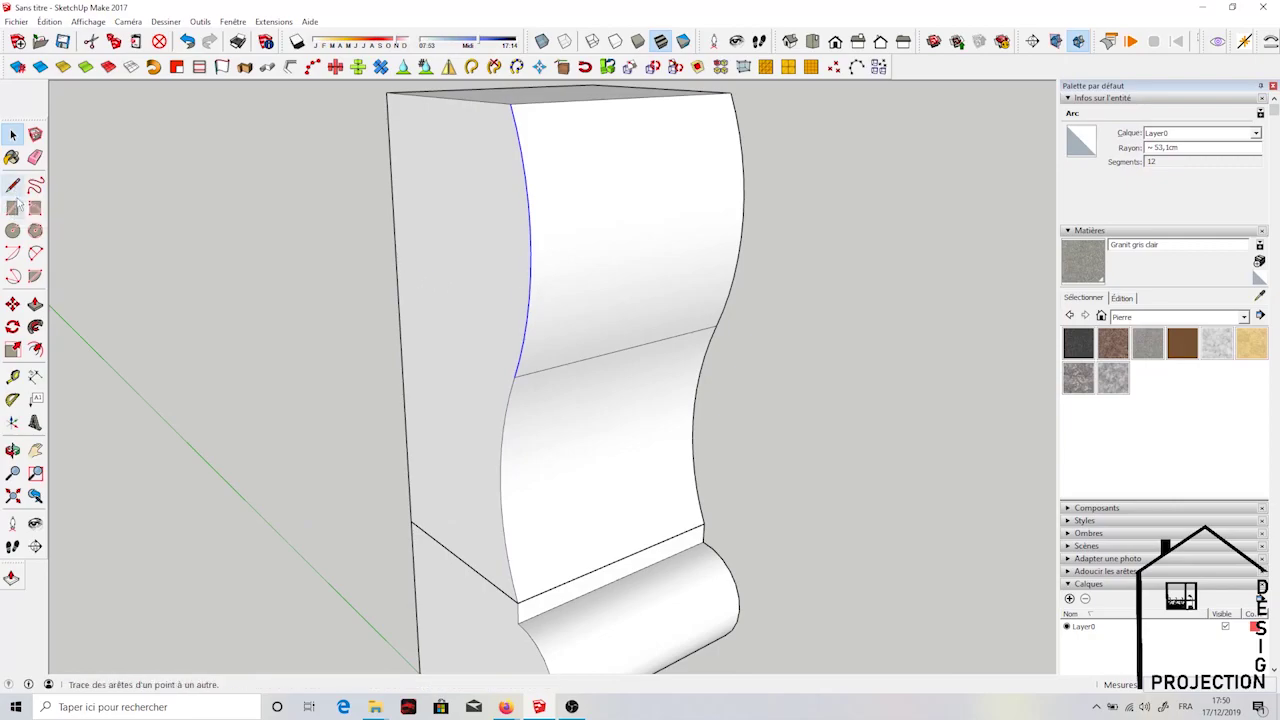
Draw one line across the curved front near the top and another near the base
left_click(14, 186)
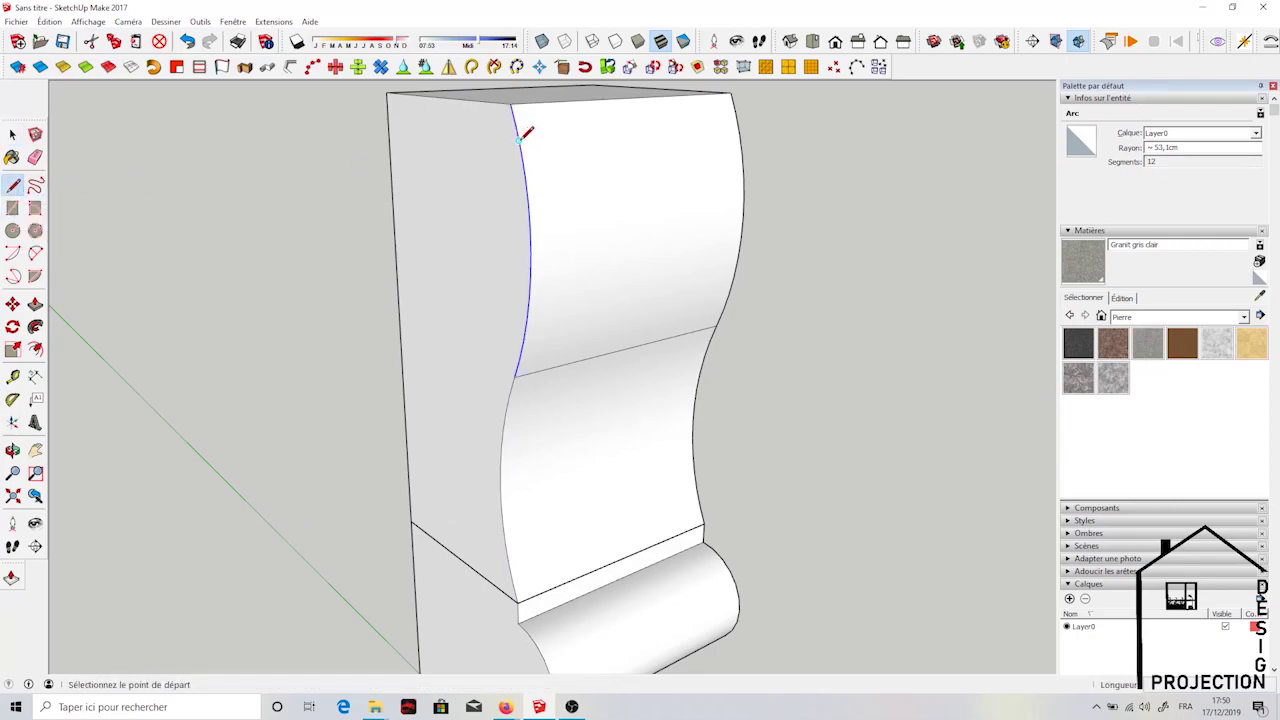
left_click(518, 141)
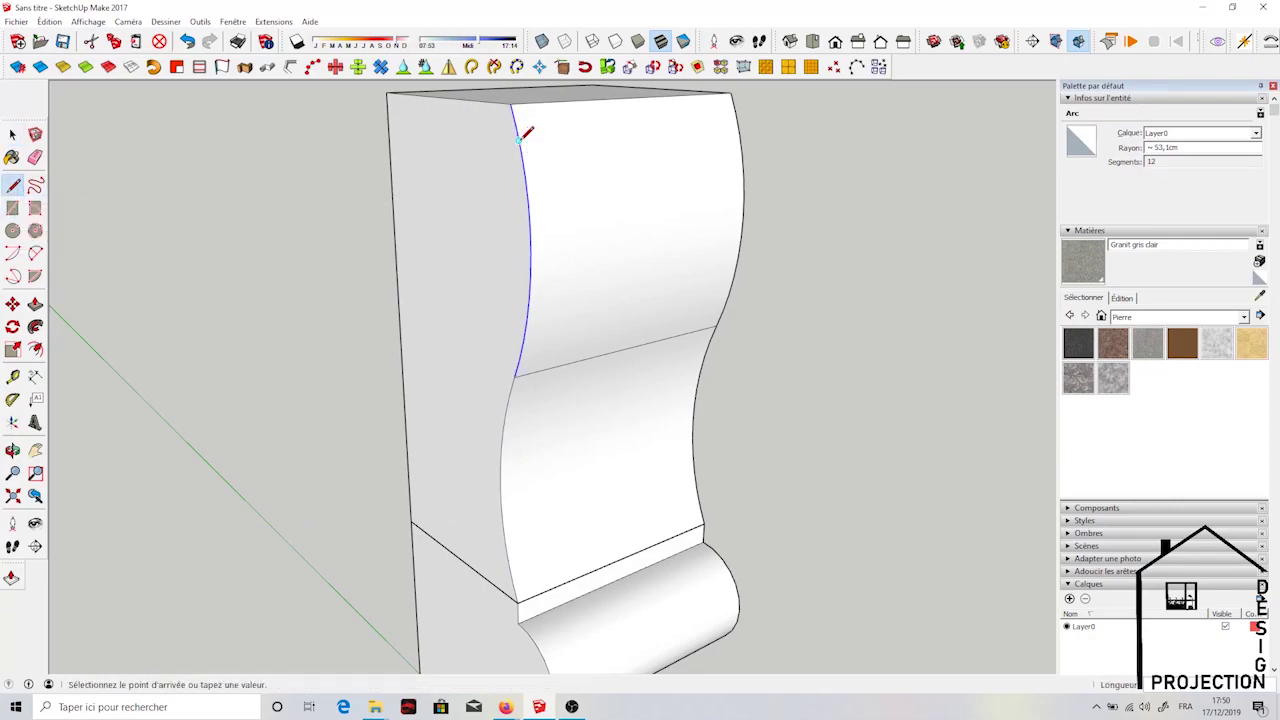
left_click(737, 124)
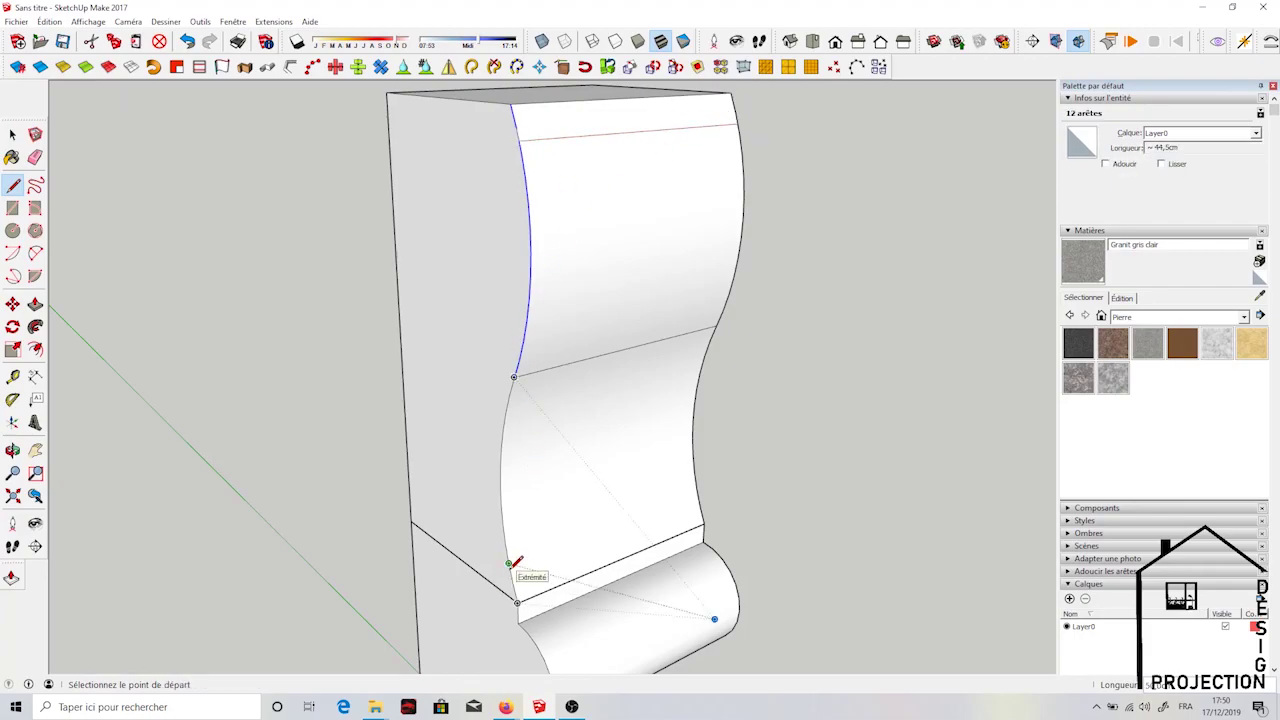
left_click(509, 563)
left_click(696, 489)
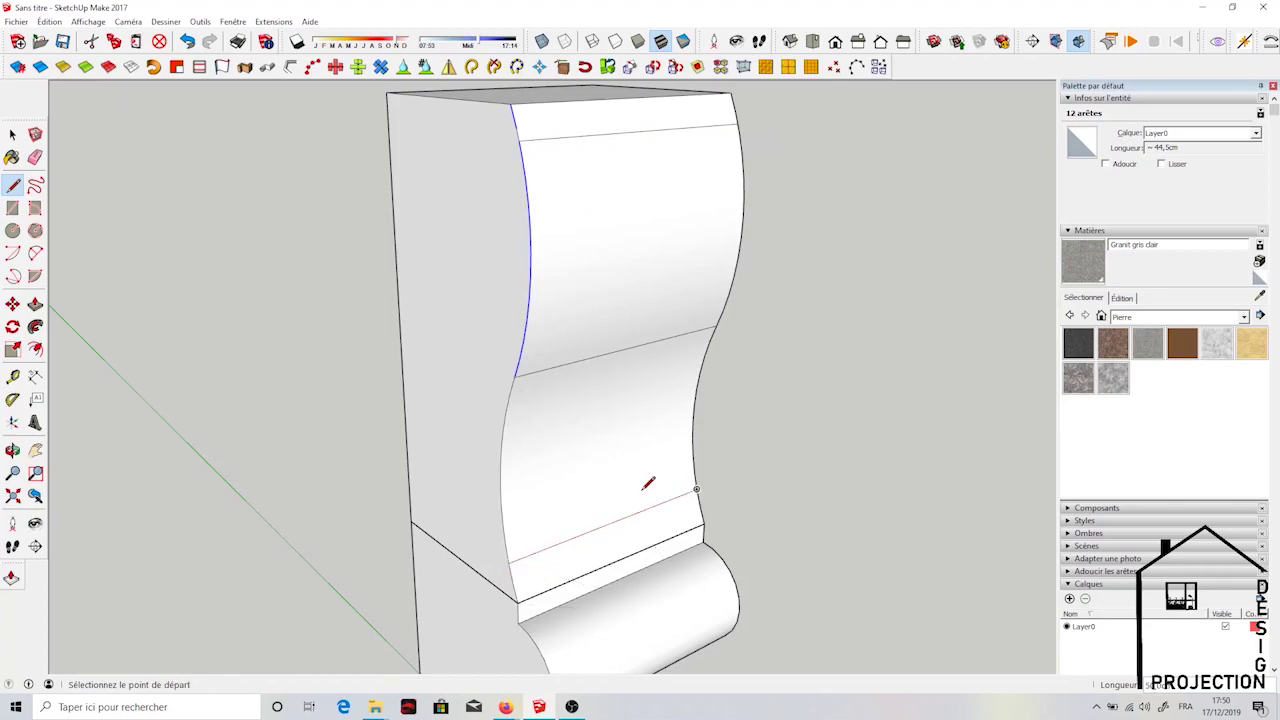
Select both the upper and lower left curved edges
key("space")
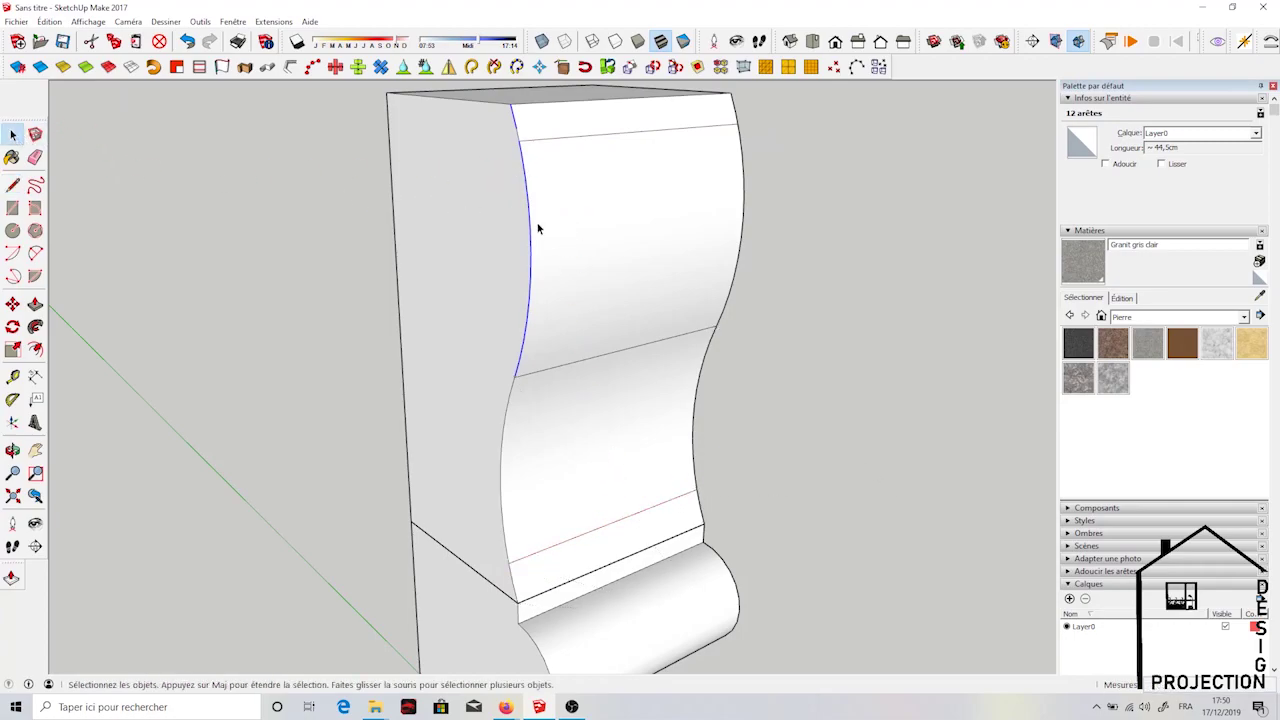
left_click(530, 228)
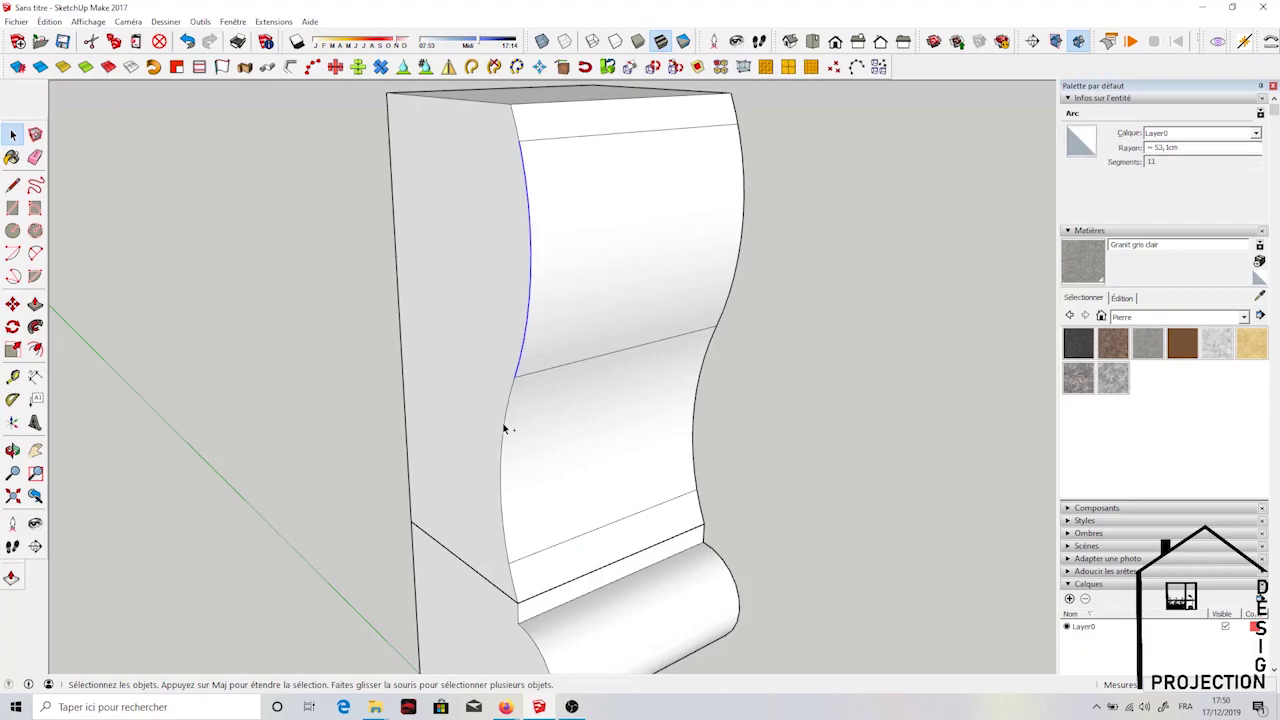
left_click(504, 430, "shift")
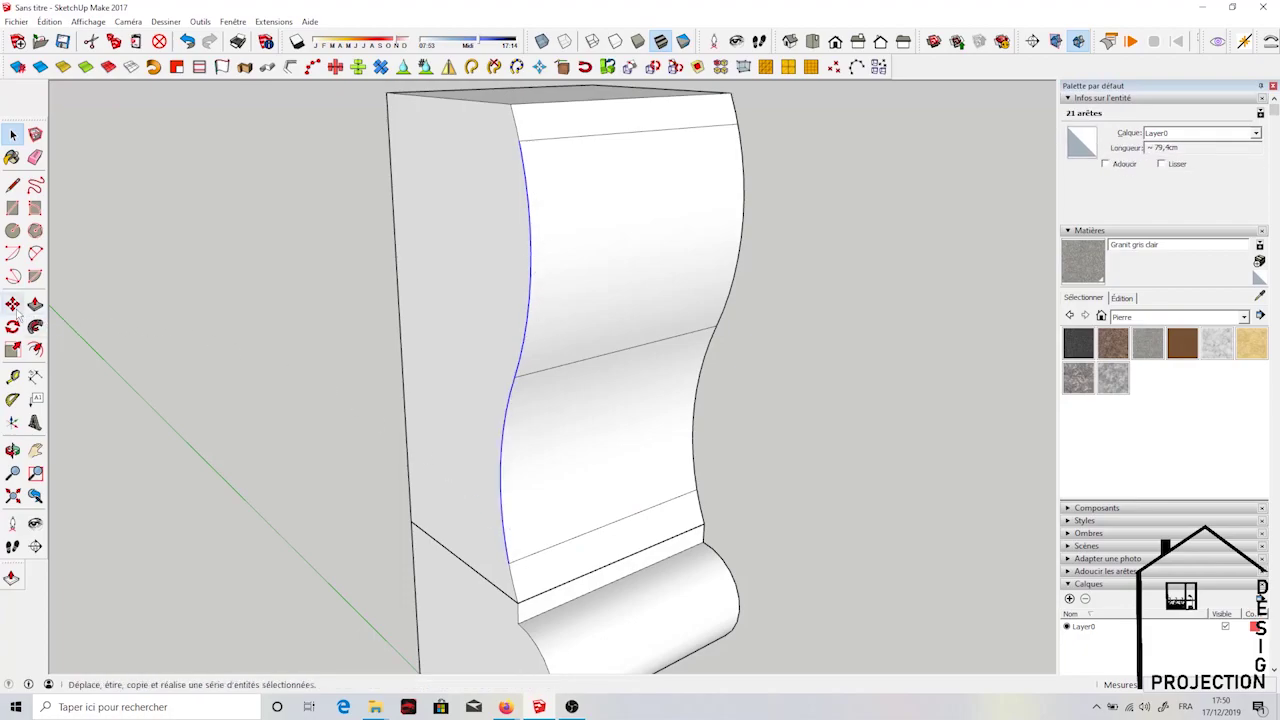
Copy the S-curve with Move+Ctrl and place the copy beside the original
left_click(12, 304)
left_click(527, 140)
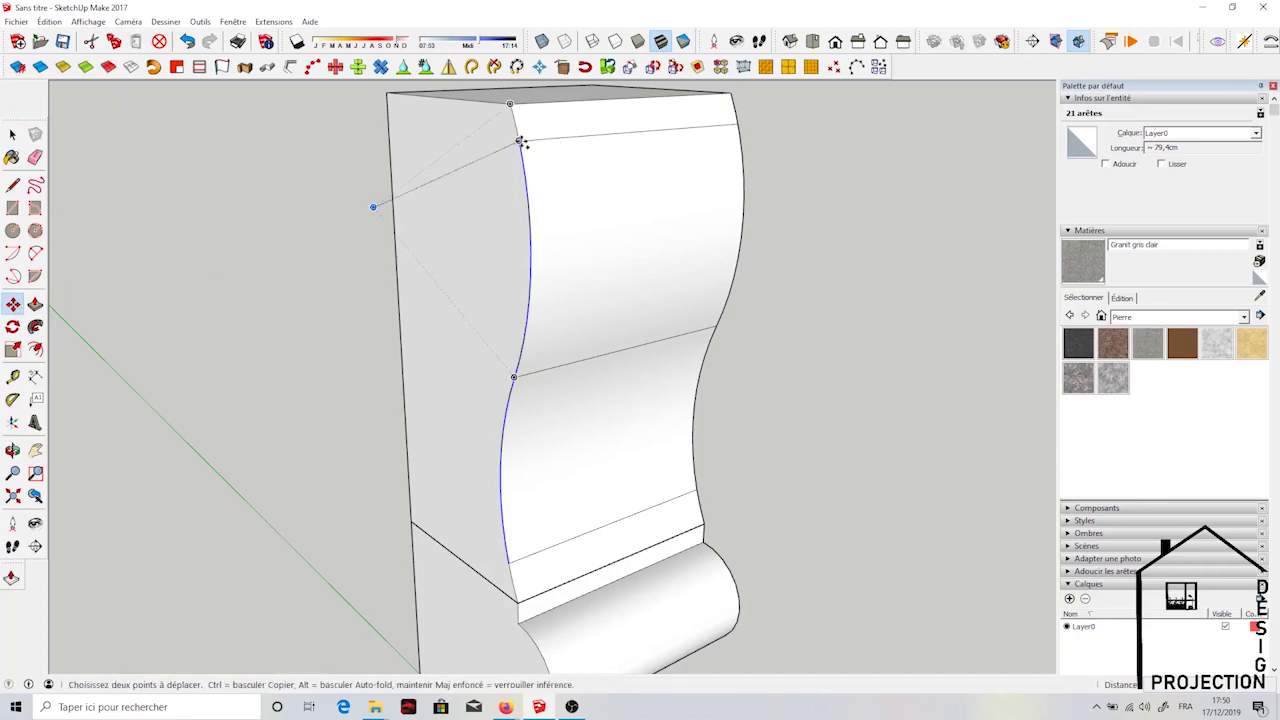
key("ctrl")
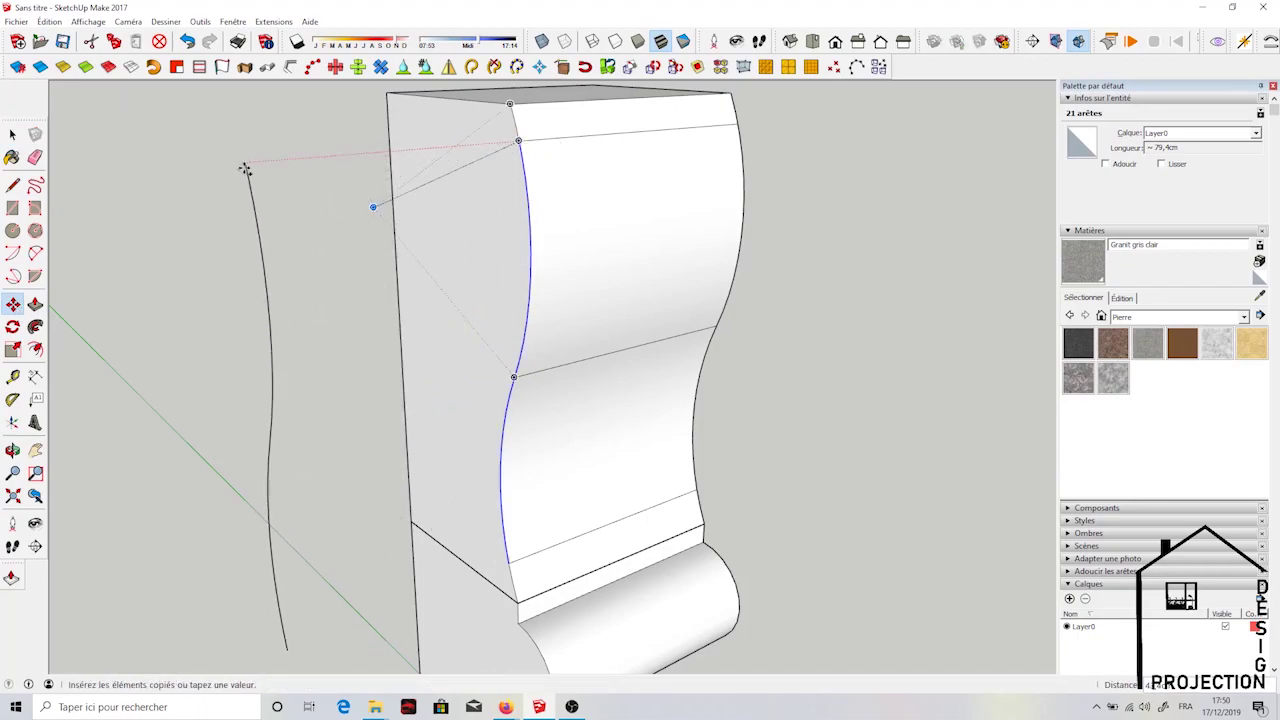
left_click(236, 172)
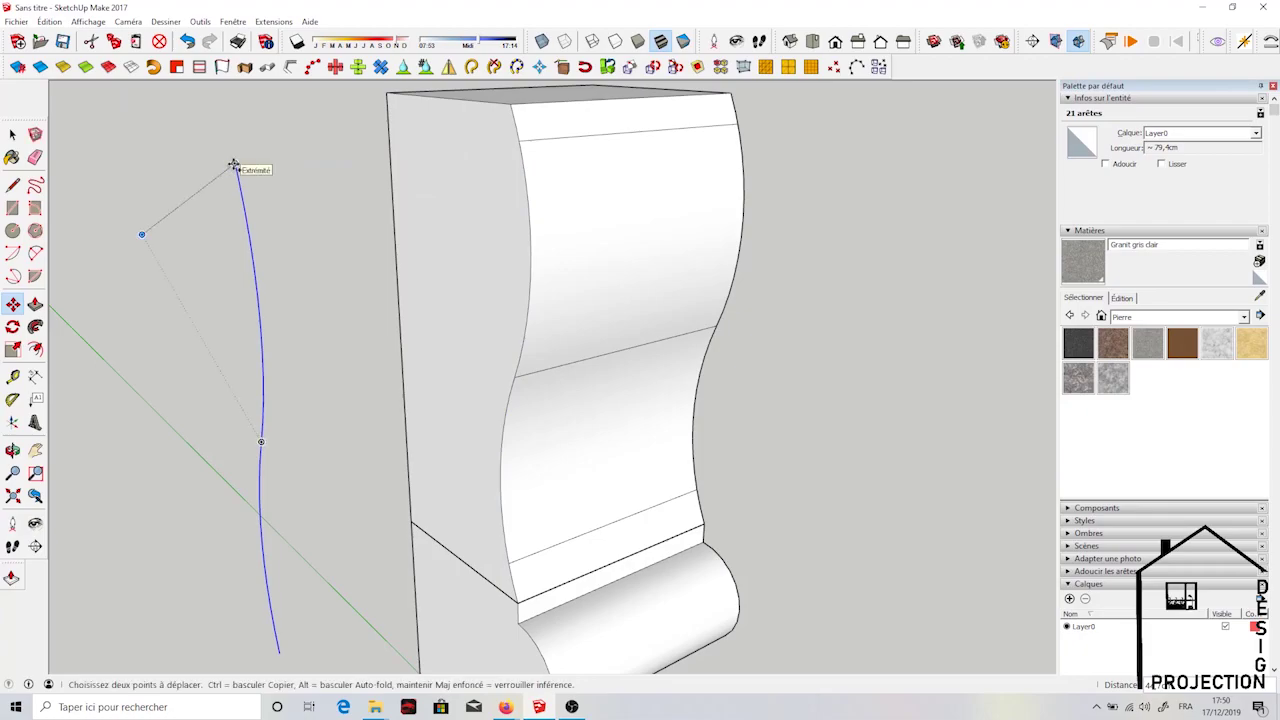
left_click(233, 165)
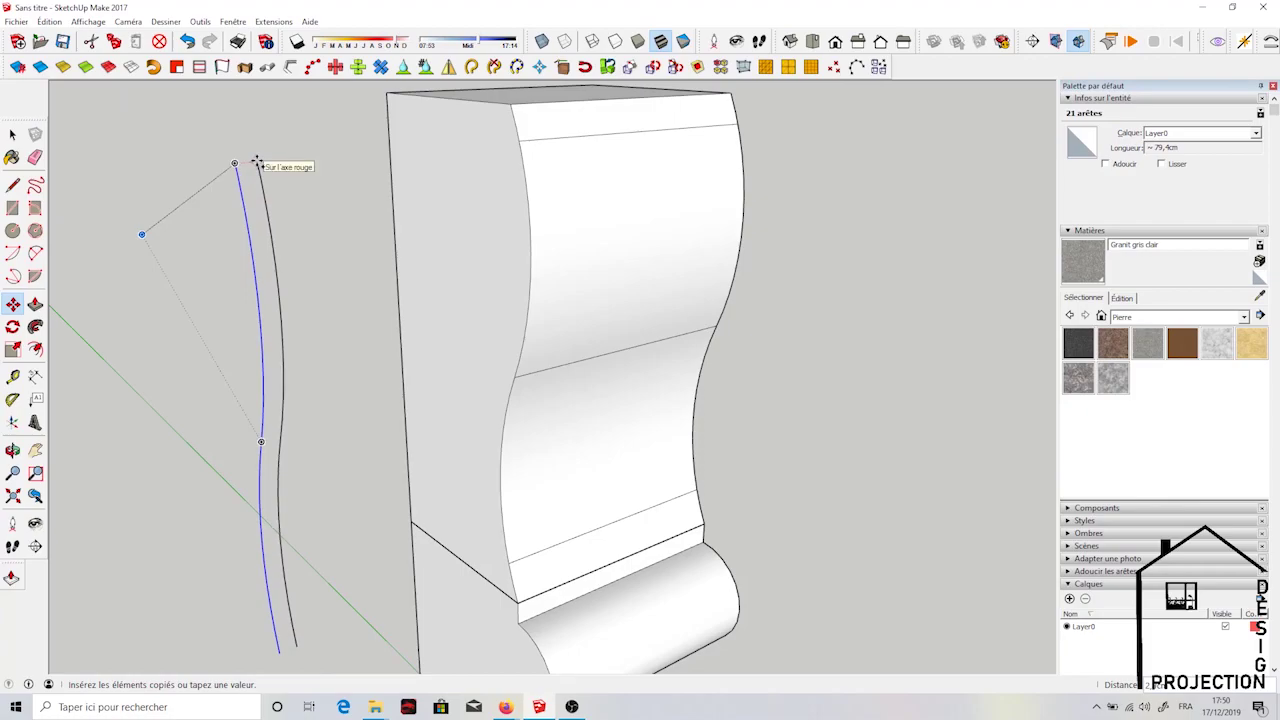
left_click(257, 163)
key("space")
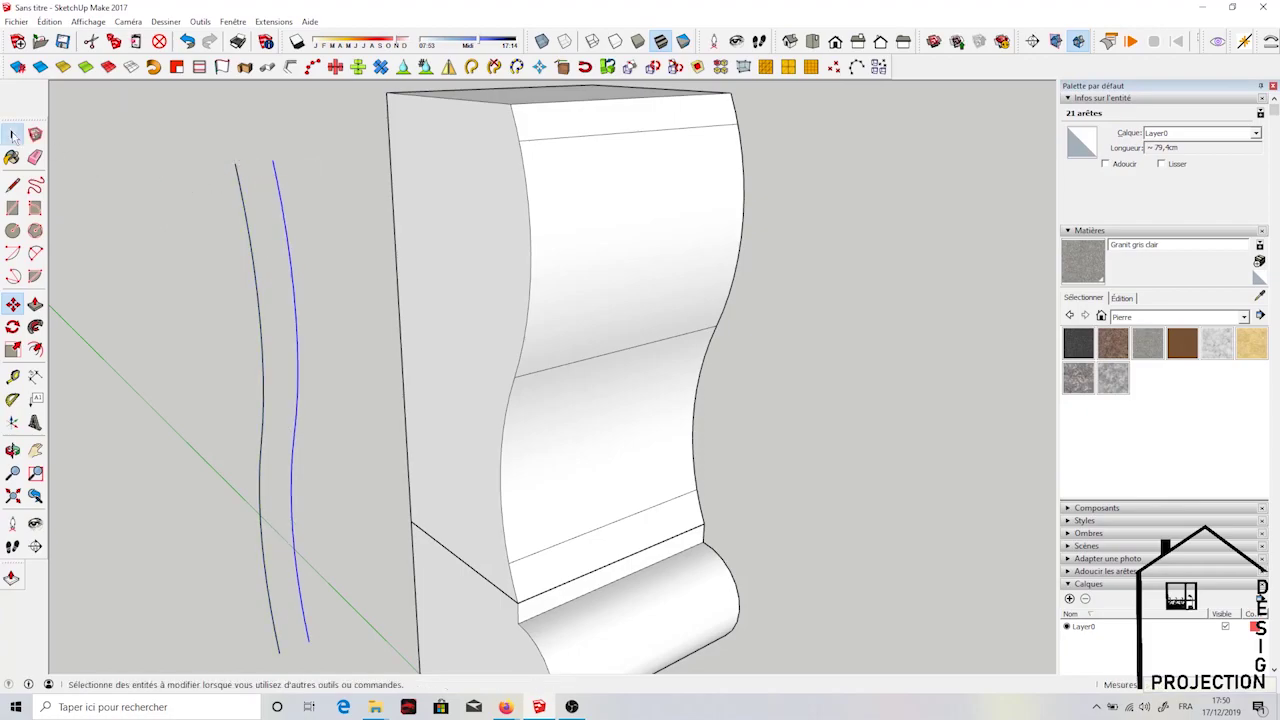
Select both curves and copy the pair onto the block's curved front face
left_click(241, 193)
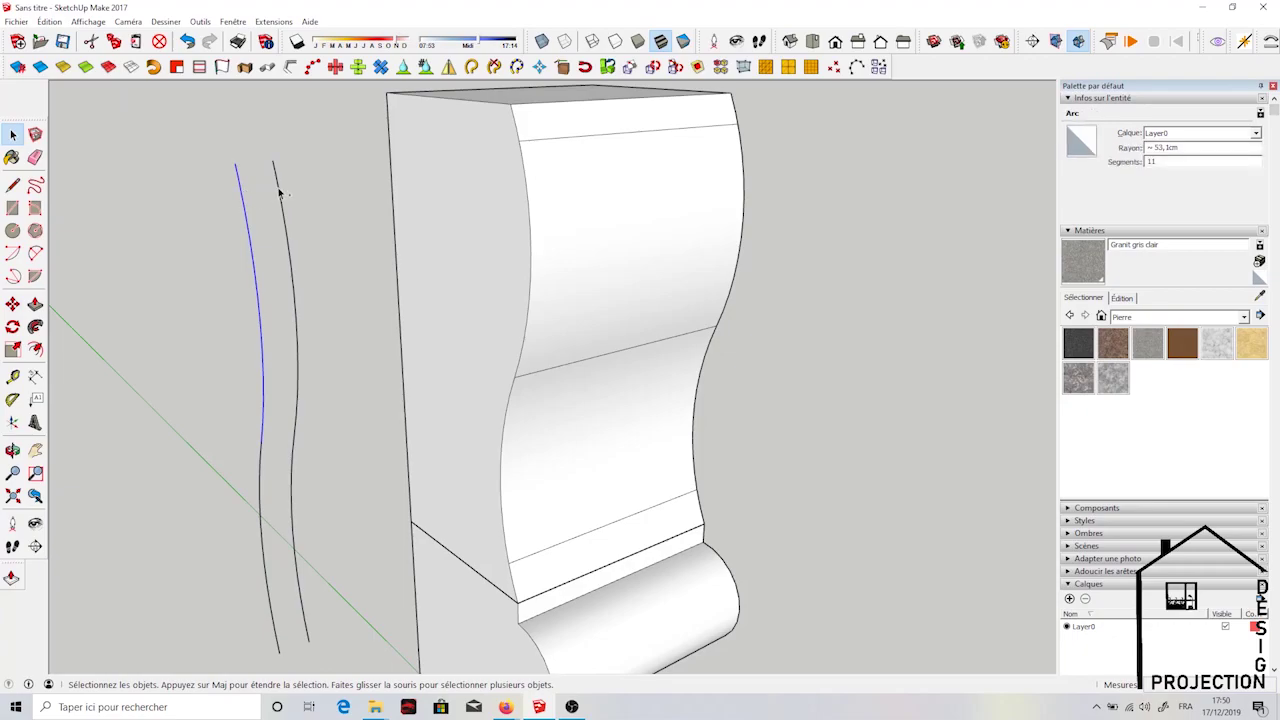
left_click(282, 193, "shift")
left_click(12, 303)
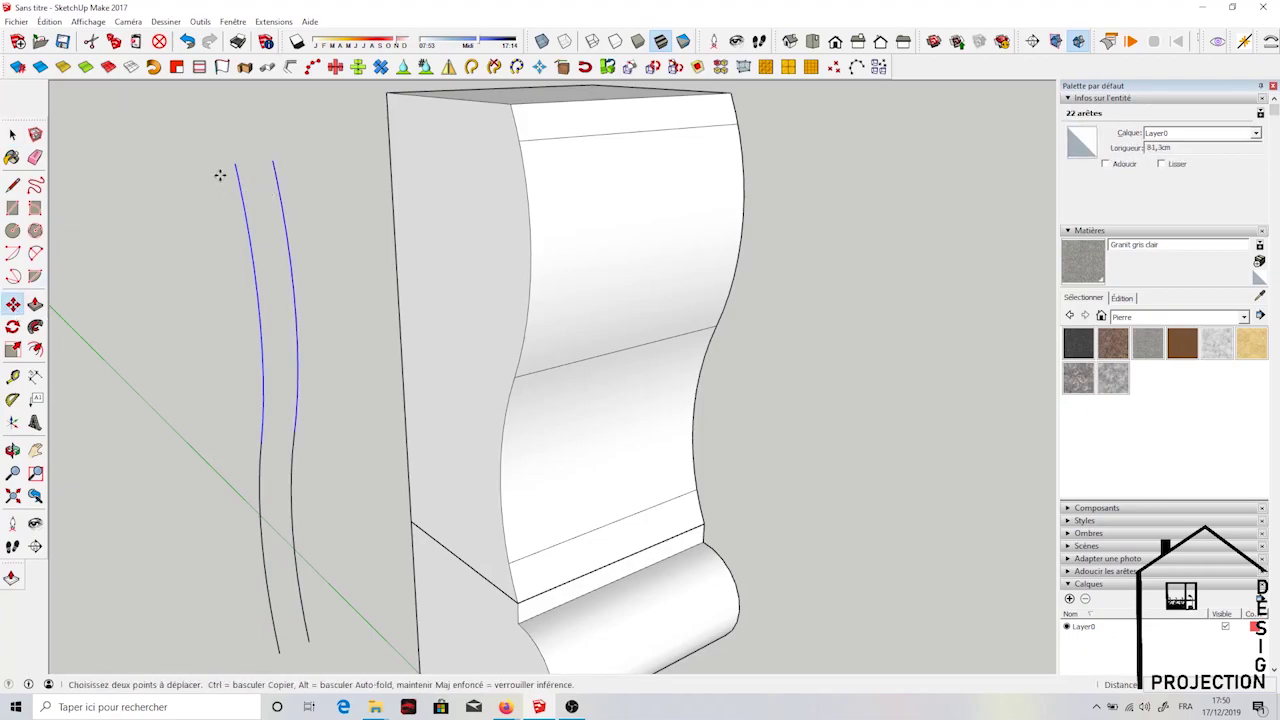
left_click(234, 165)
left_click(12, 134)
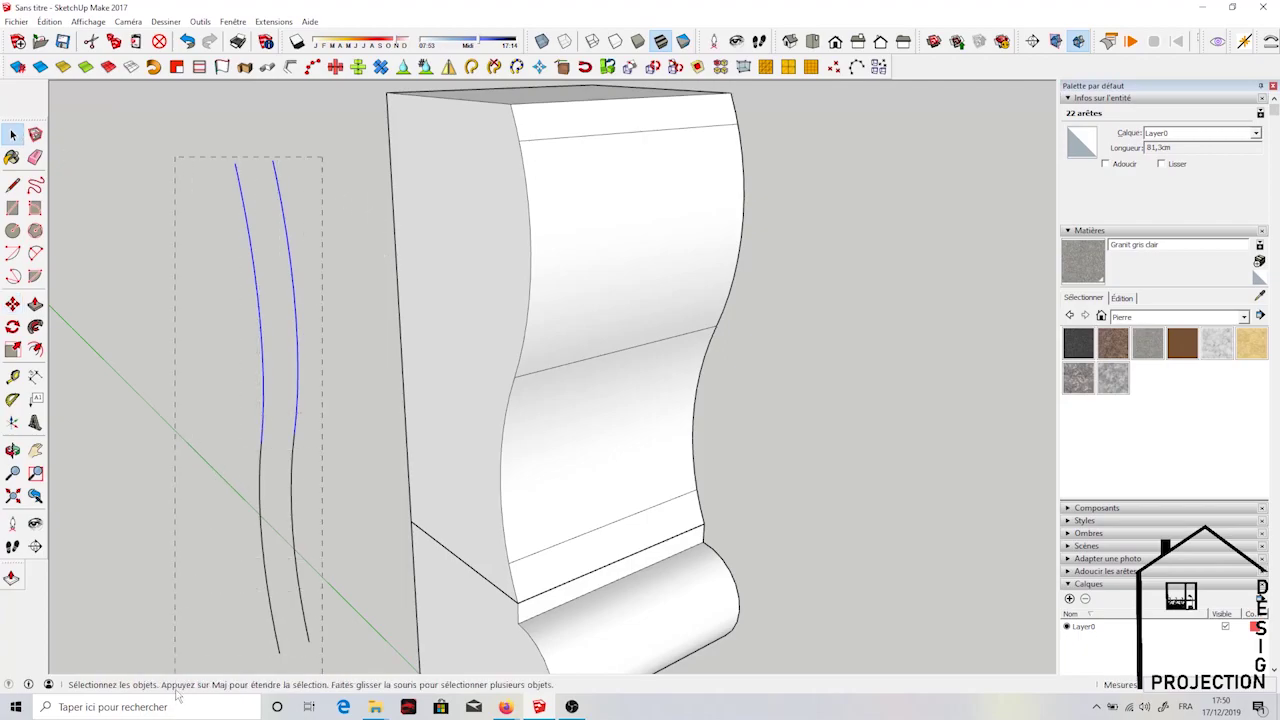
left_click_drag(177, 694, 177, 694)
key("m")
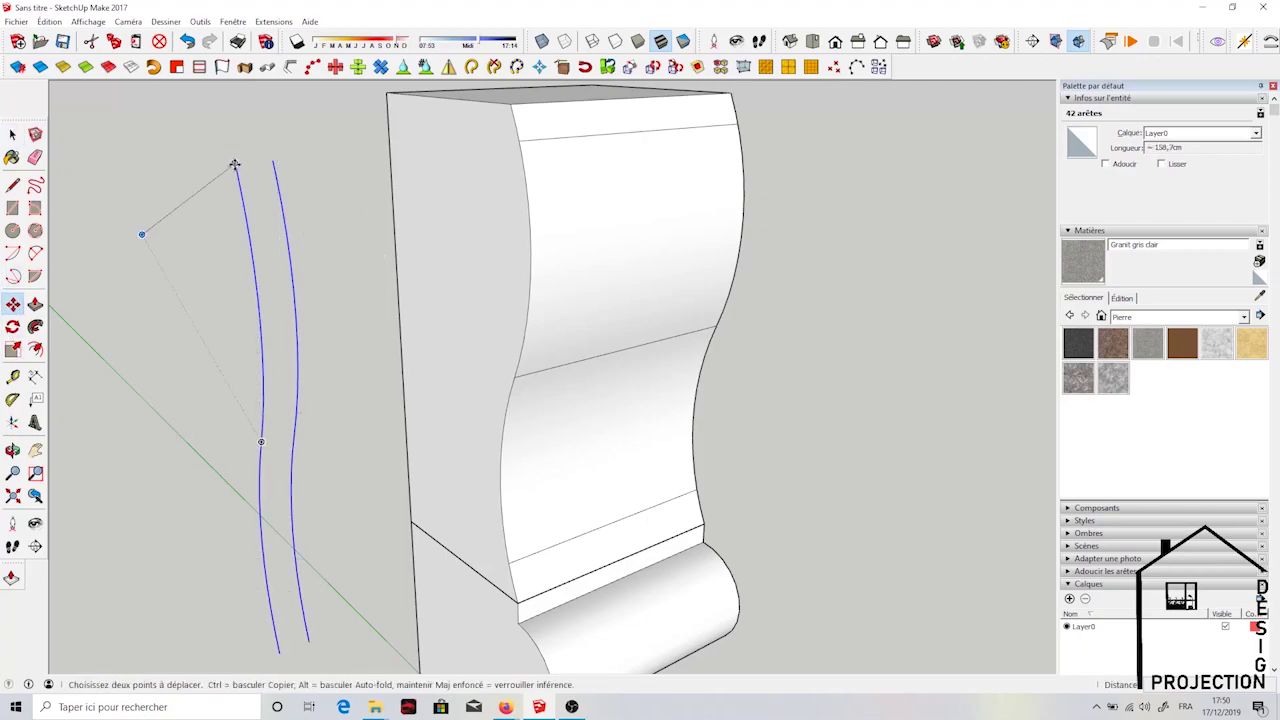
left_click(234, 165)
key("ctrl")
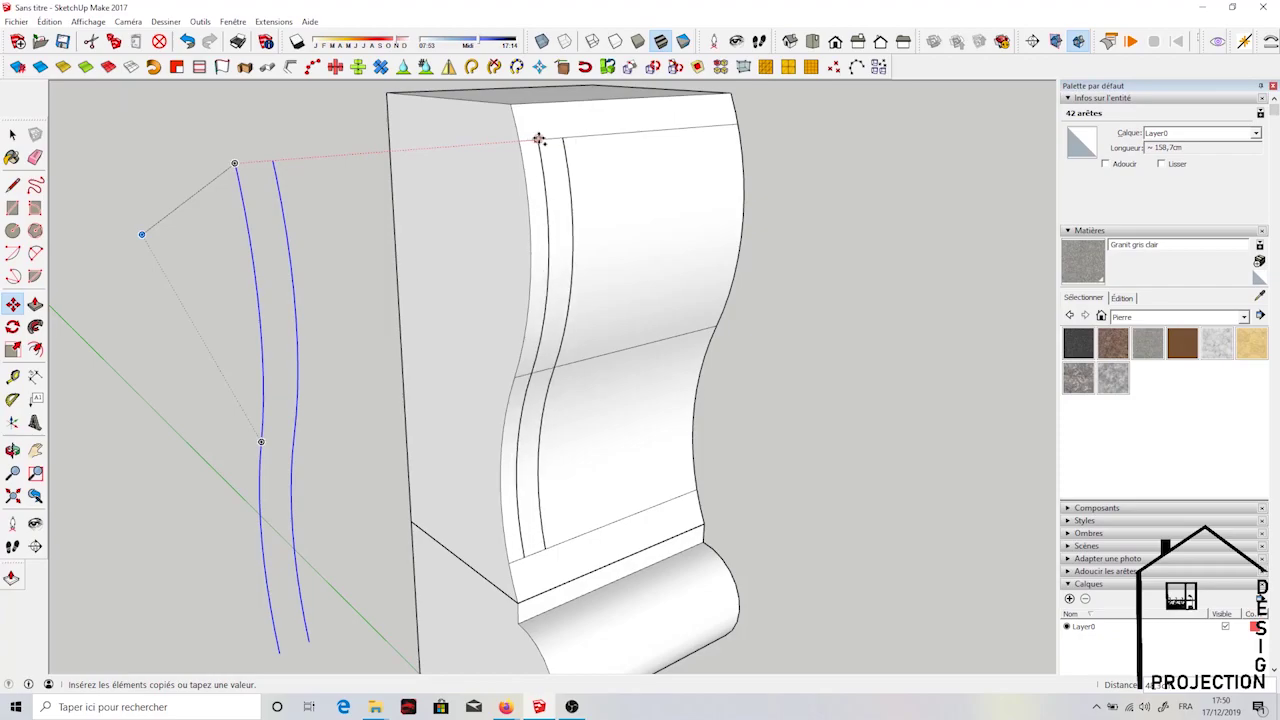
left_click(539, 138)
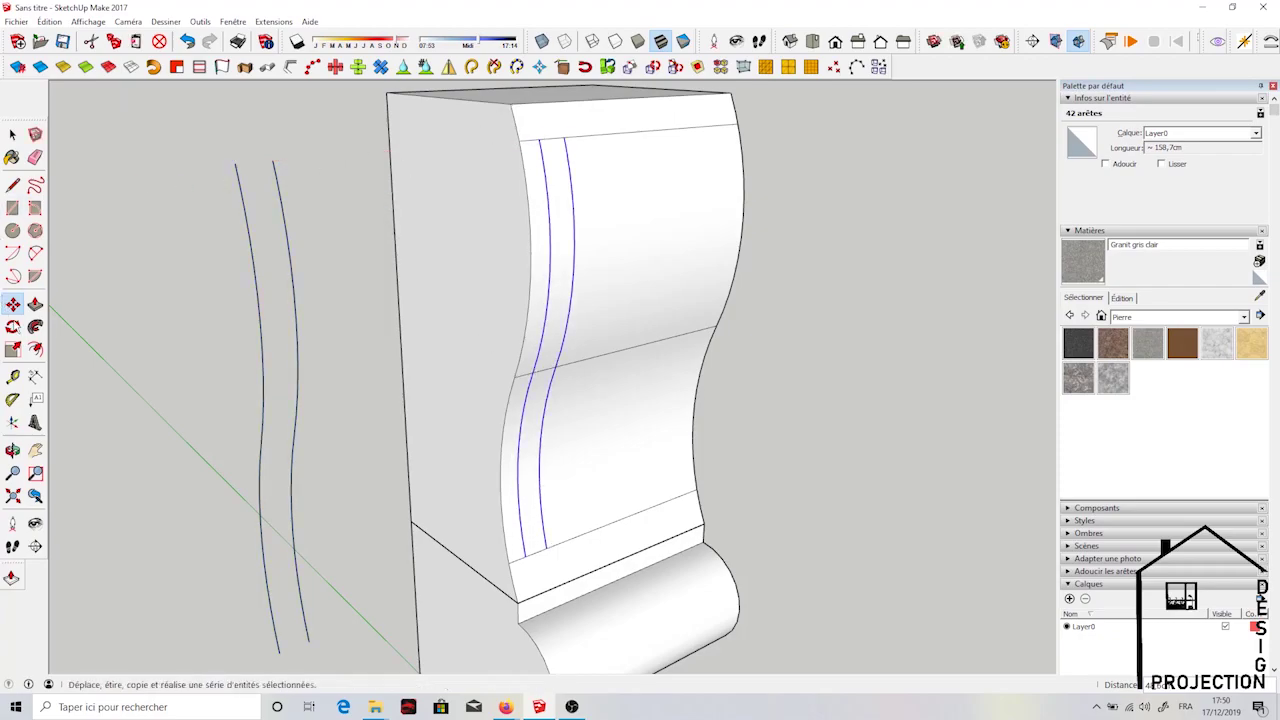
Join the tops of the two curves with a rounded 2-point arc
left_click(35, 253)
scroll(565, 160, "up", 2)
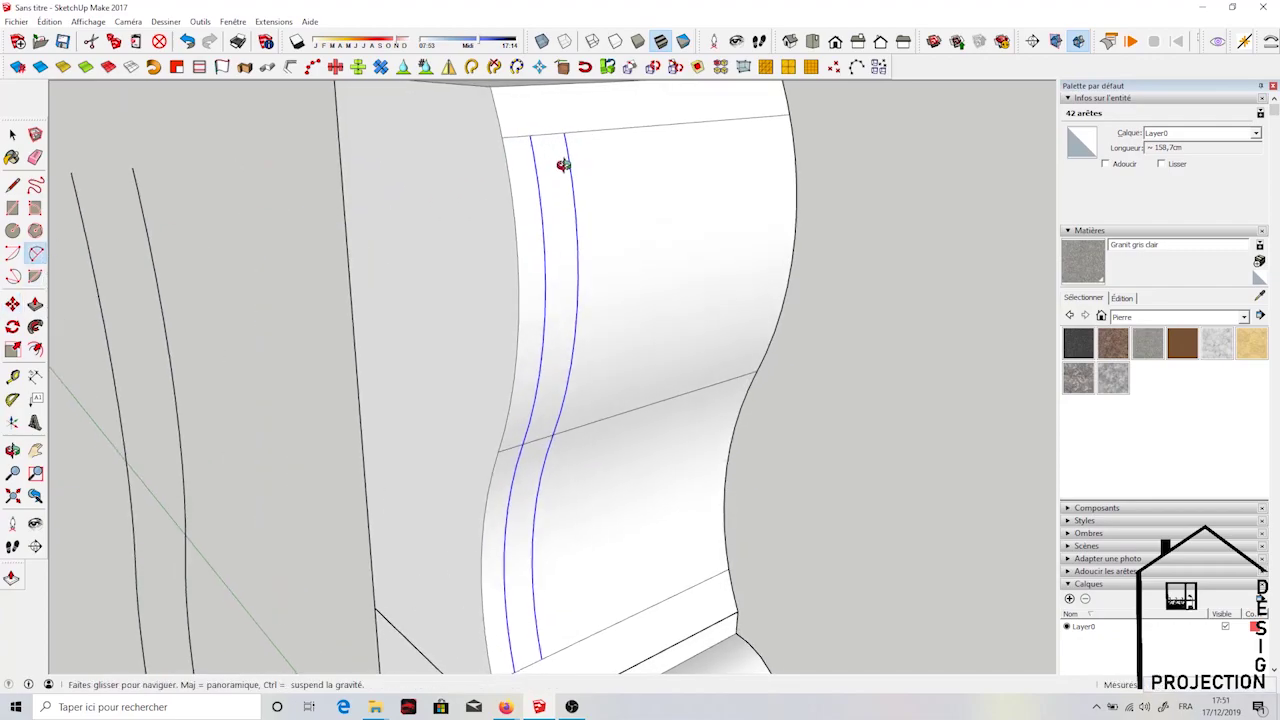
scroll(535, 150, "up", 2)
left_click(529, 148)
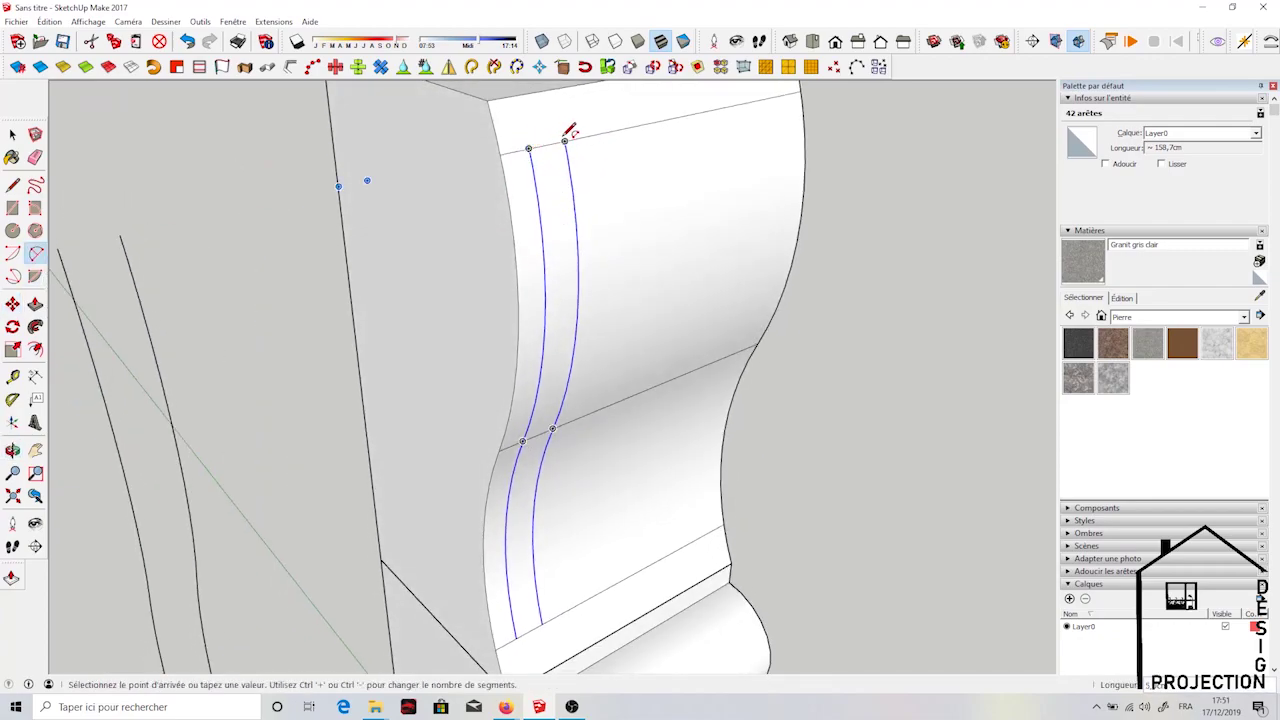
left_click(565, 140)
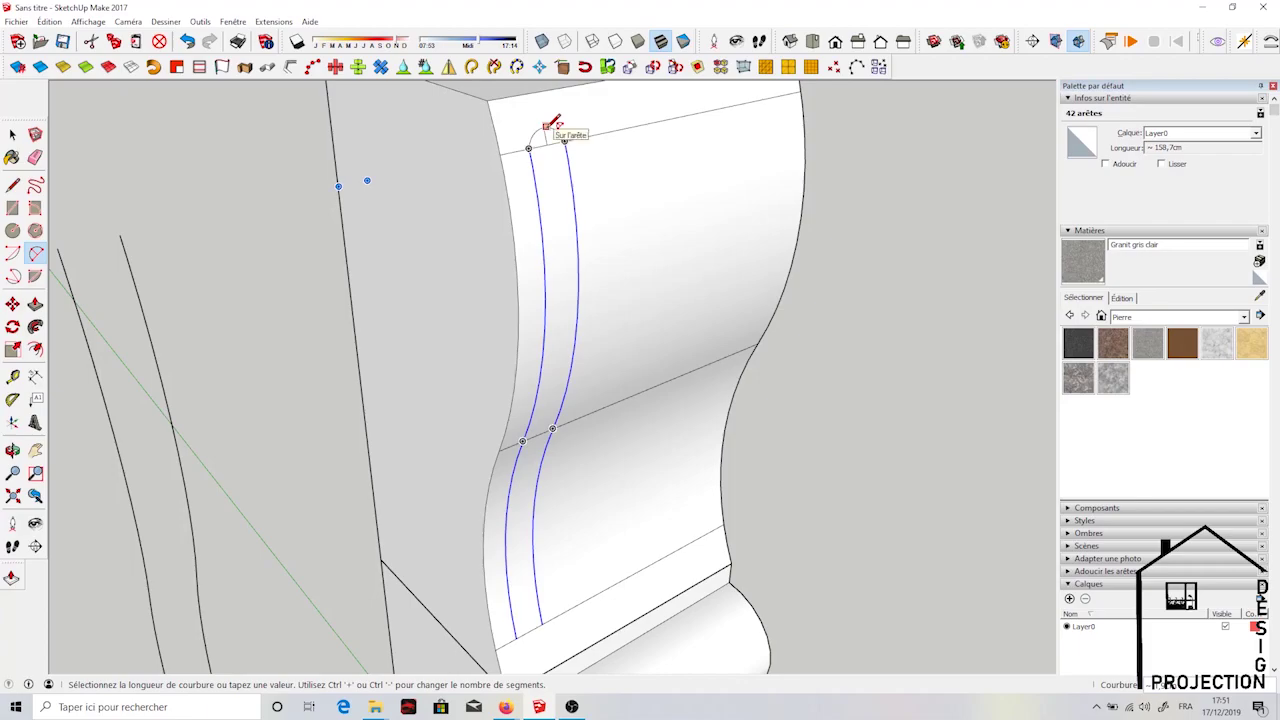
left_click(545, 125)
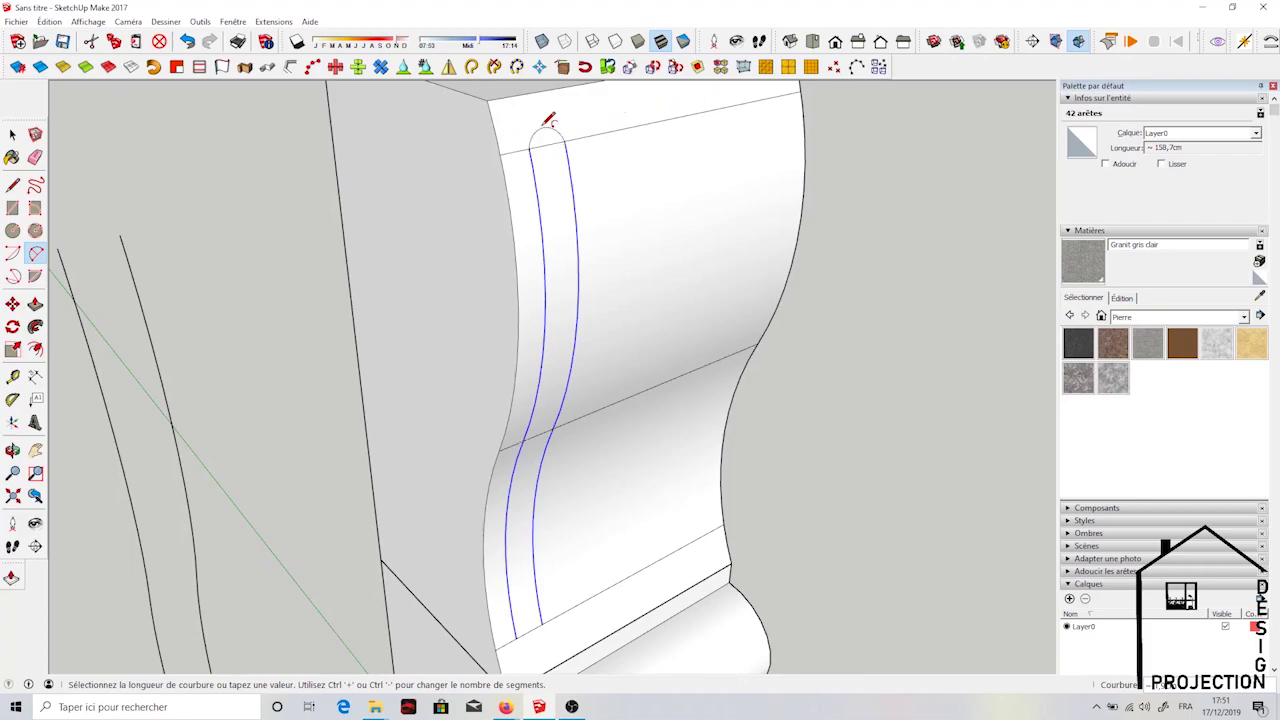
key("space")
left_click(545, 140)
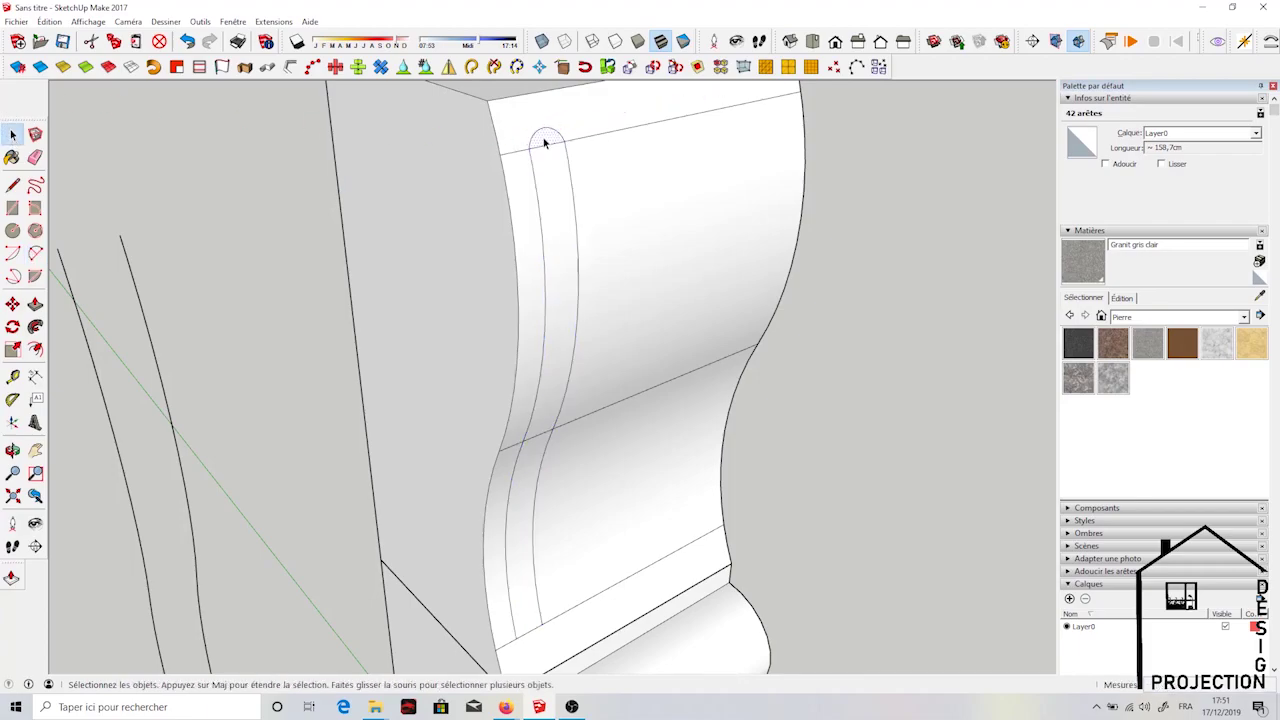
left_click(567, 111)
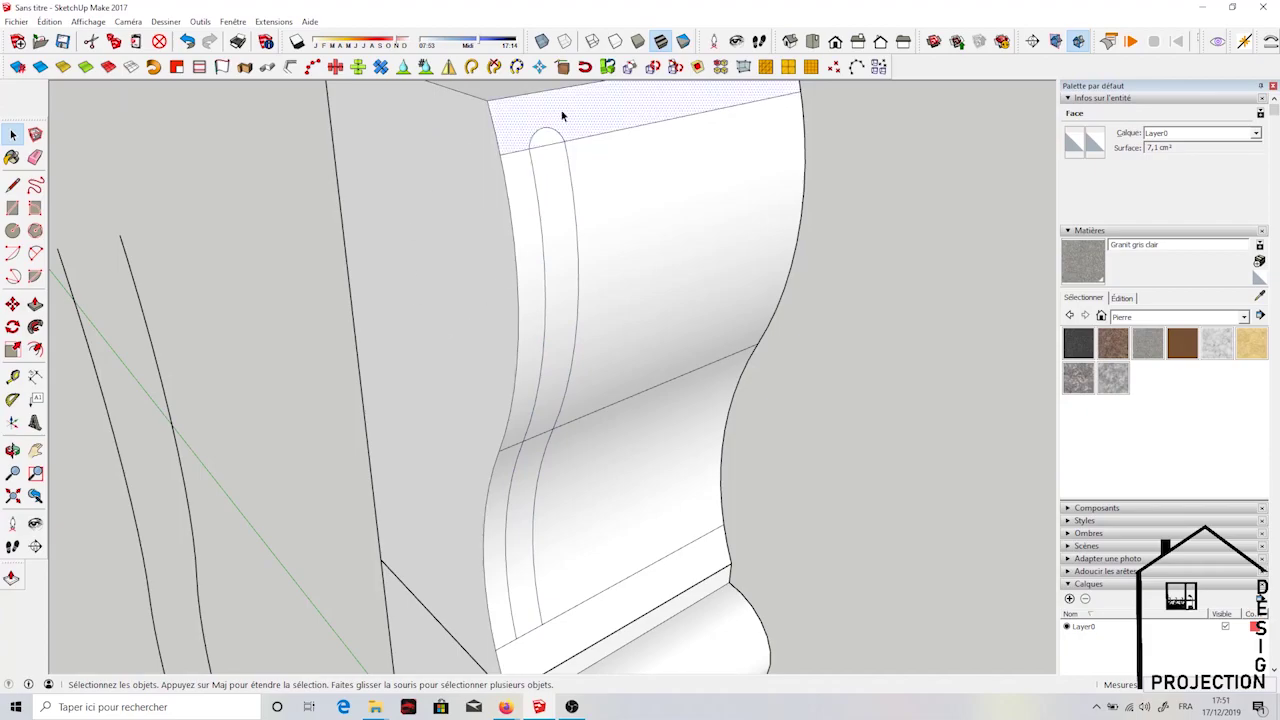
Join the bottoms of the two curves with a rounded 2-point arc
left_click(35, 450)
left_click_drag(280, 422, 266, 277)
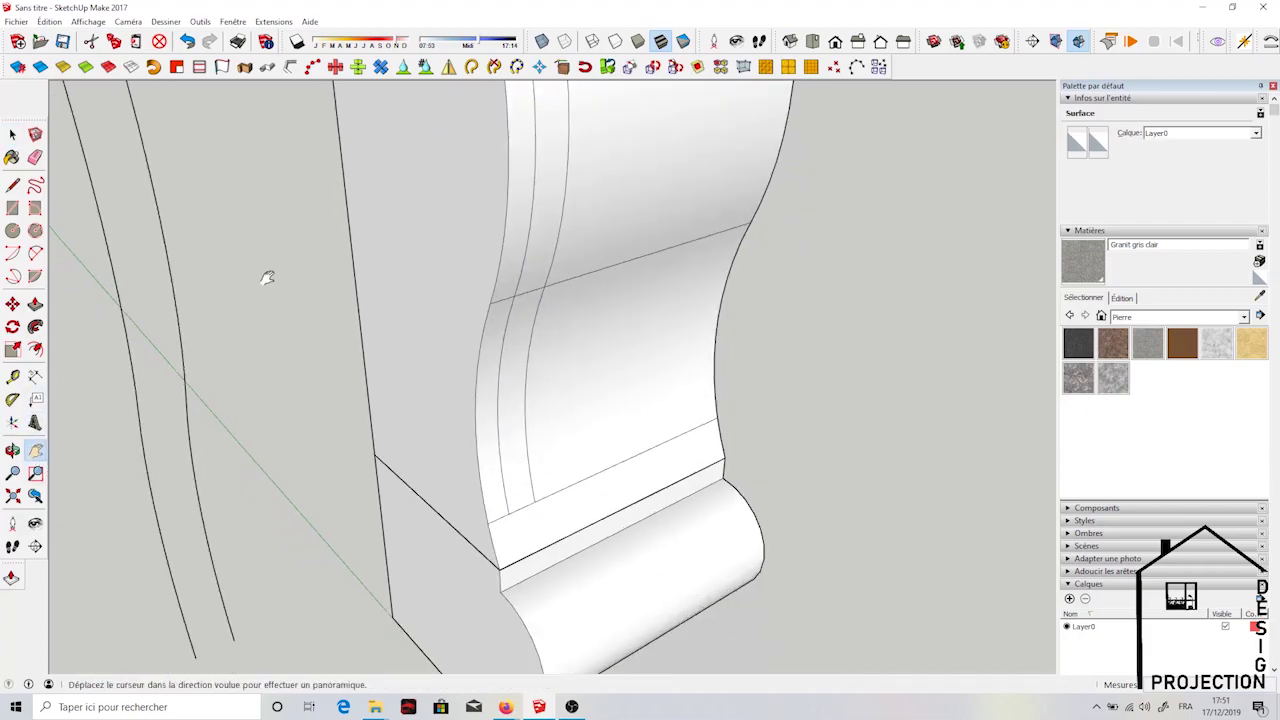
left_click(36, 254)
left_click(500, 490)
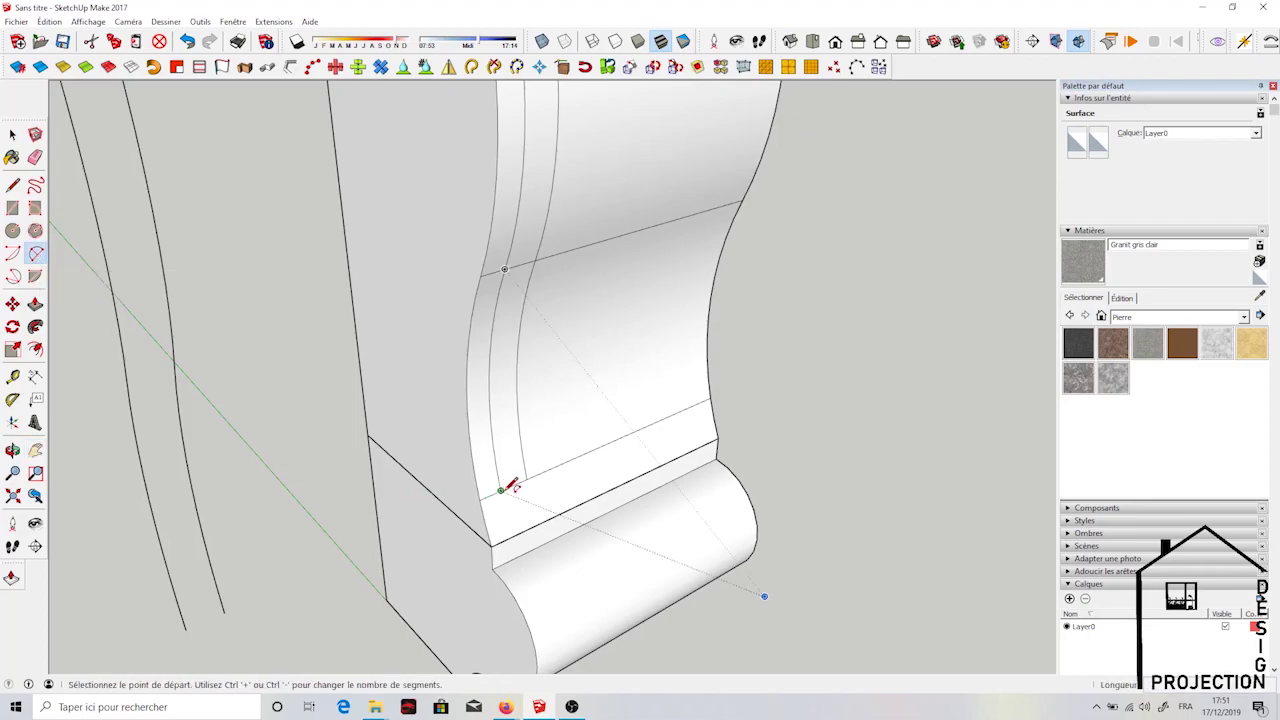
left_click(526, 479)
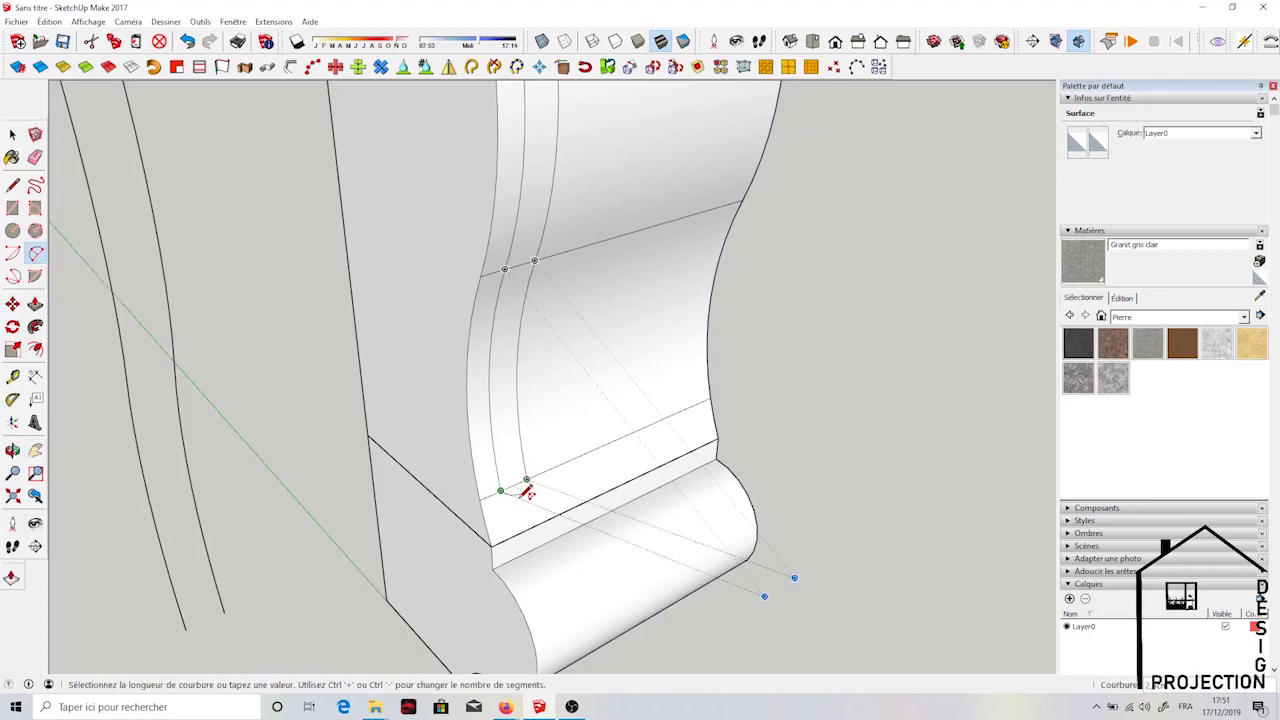
scroll(524, 497, "up", 2)
scroll(524, 497, "up", 2)
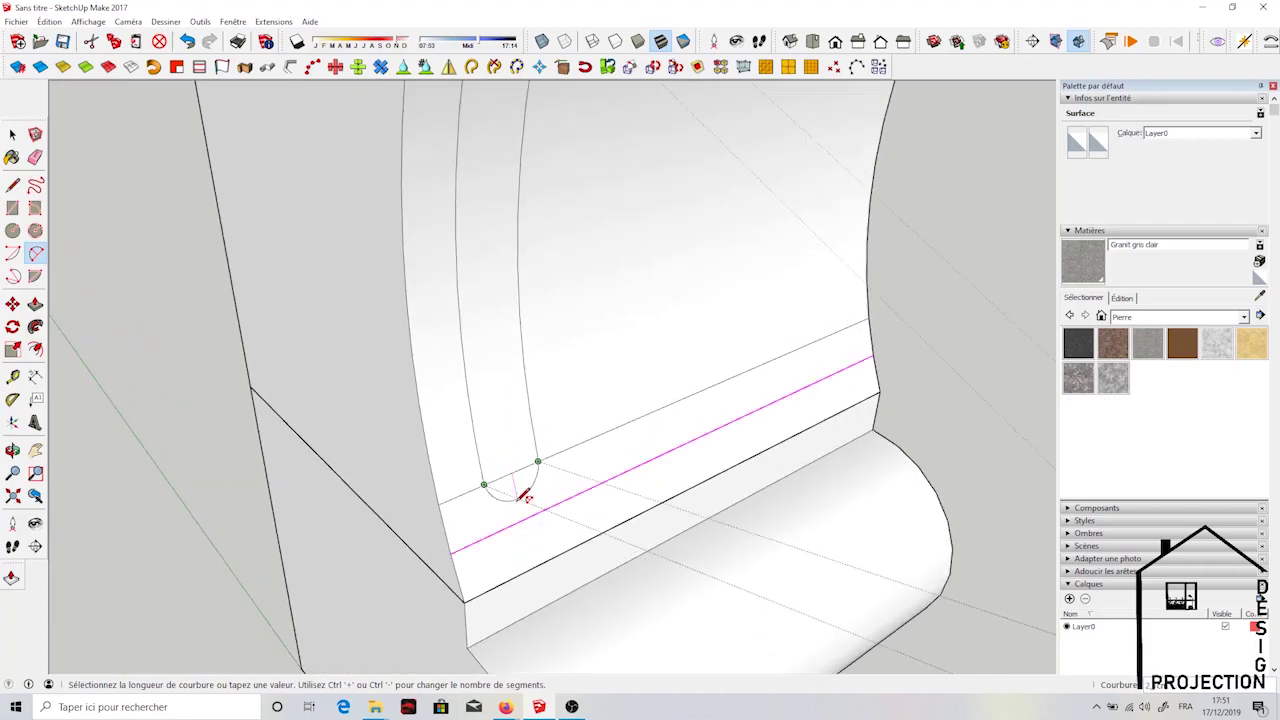
left_click(524, 497)
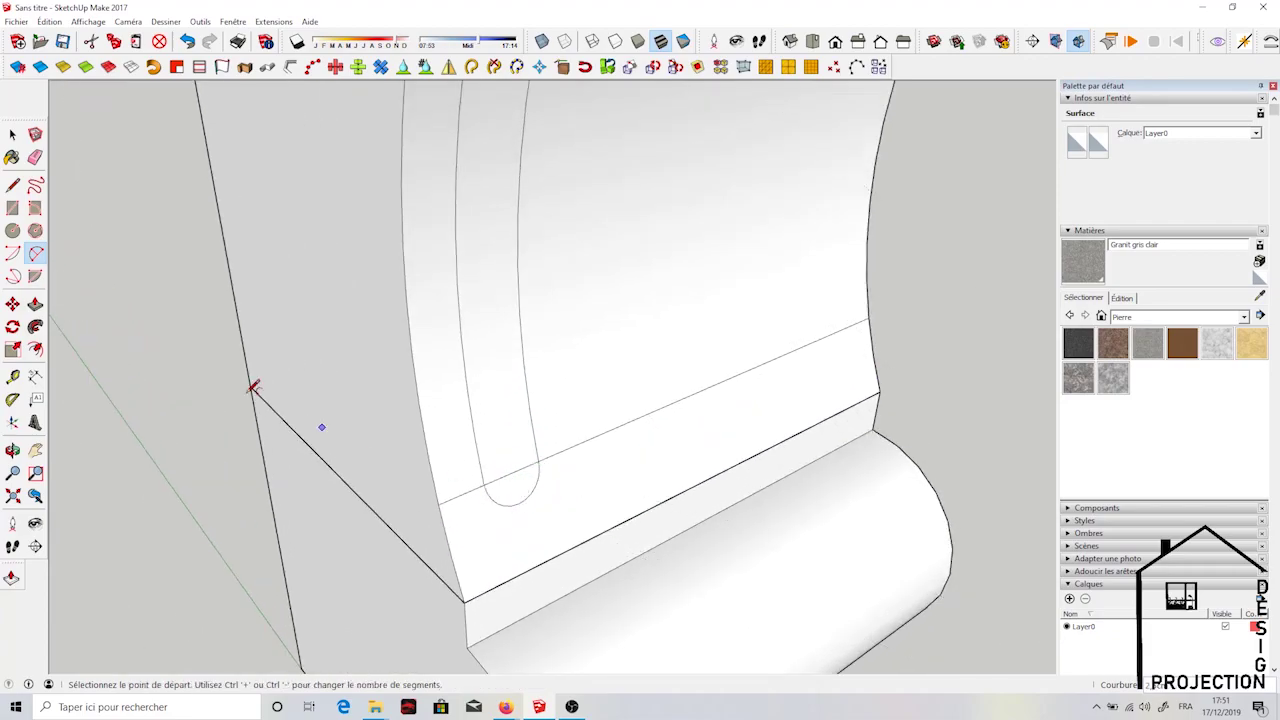
Select the strip, front, flute and band faces to confirm they formed properly
left_click(12, 134)
left_click(434, 341)
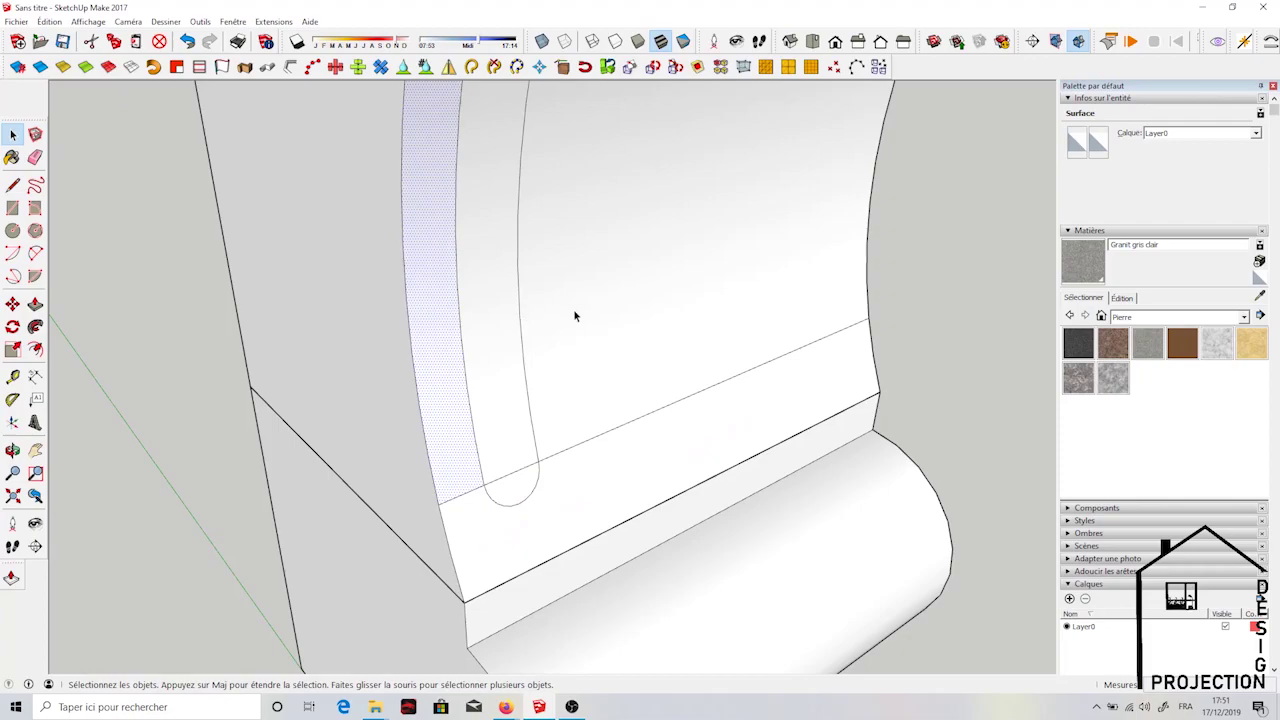
left_click(577, 314)
left_click(509, 363)
left_click(484, 543)
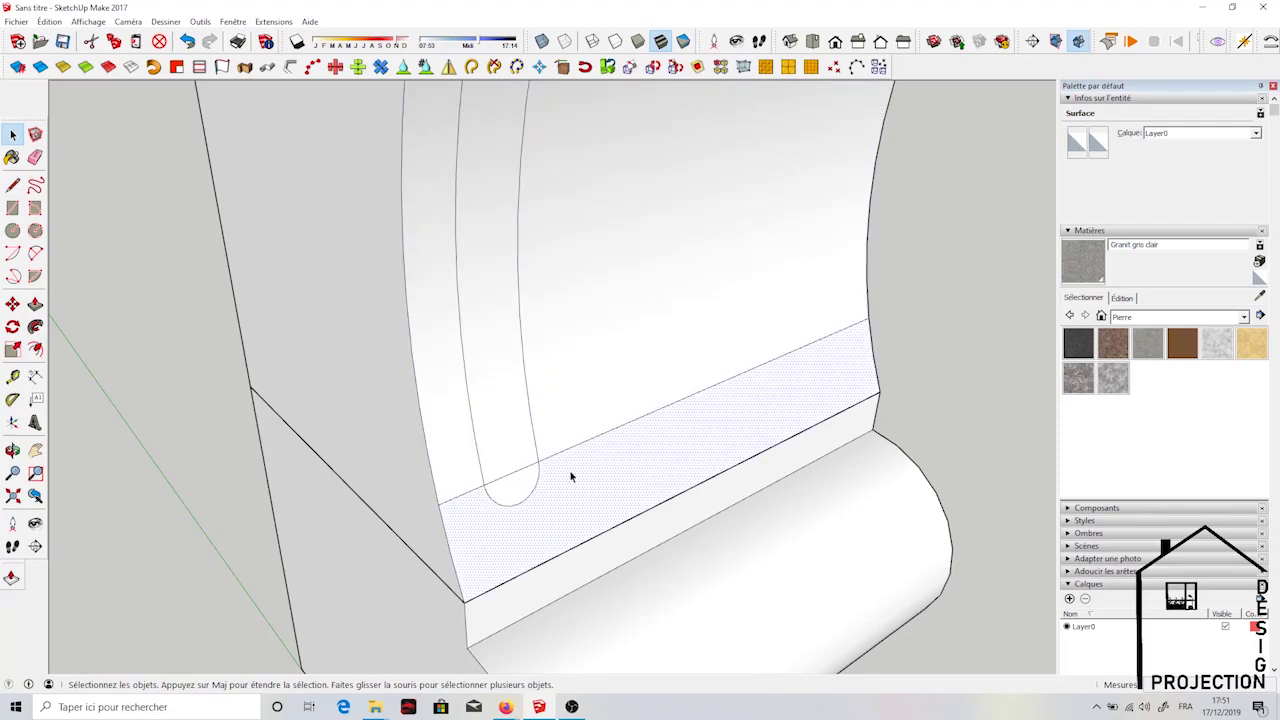
scroll(540, 440, "down", 2)
scroll(517, 420, "down", 1)
scroll(517, 420, "down", 2)
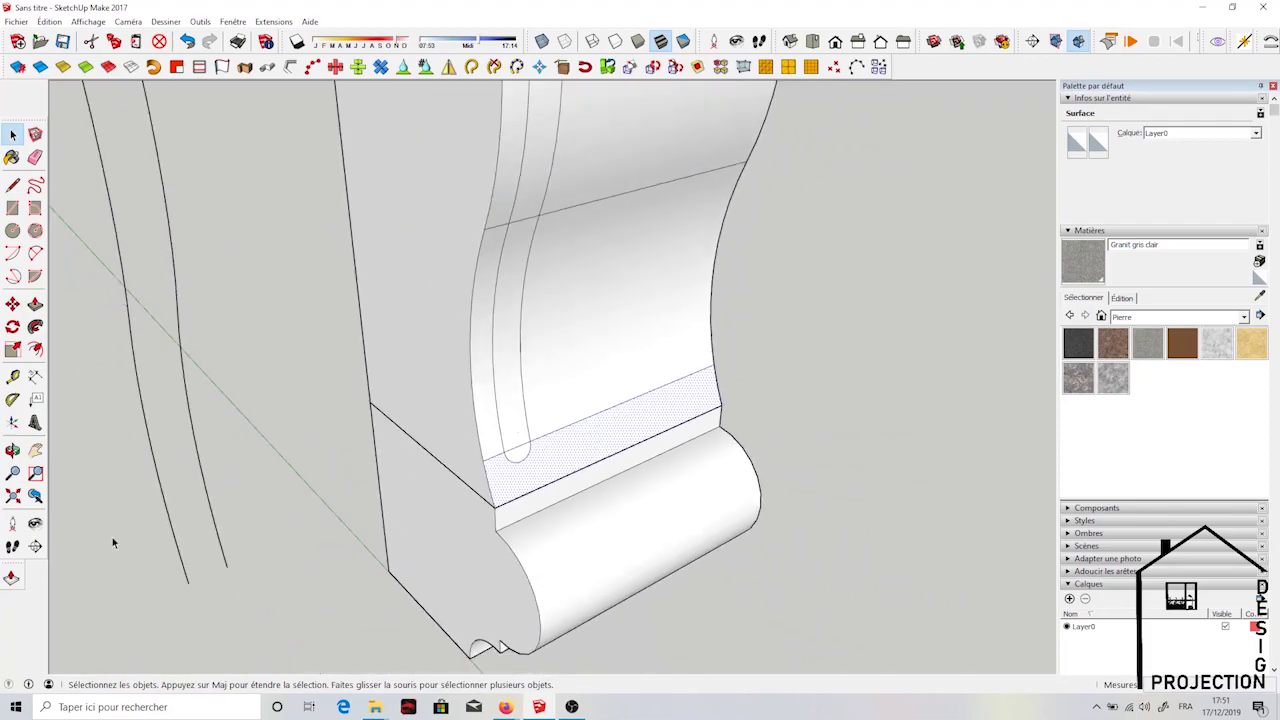
middle_click_drag(113, 542, 117, 213, "shift")
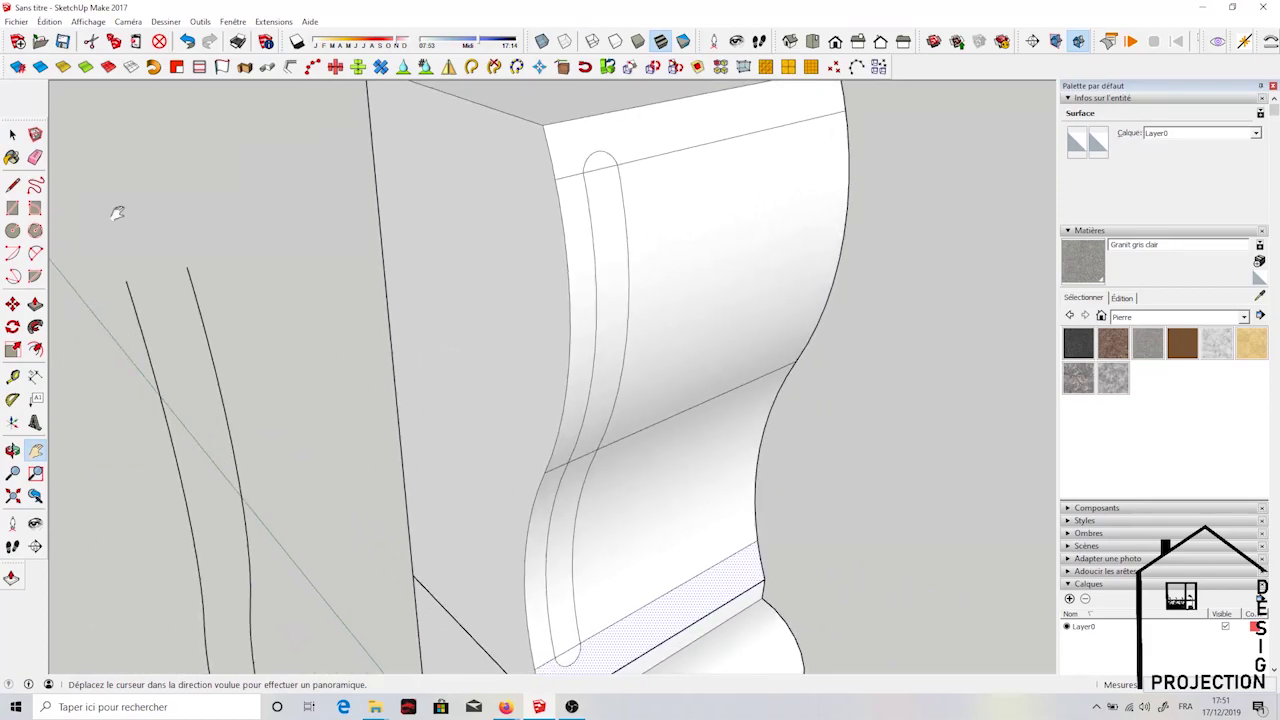
Copy the flute's top arc onto the tops of the loose curves beside the block
left_click(589, 161)
left_click(12, 305)
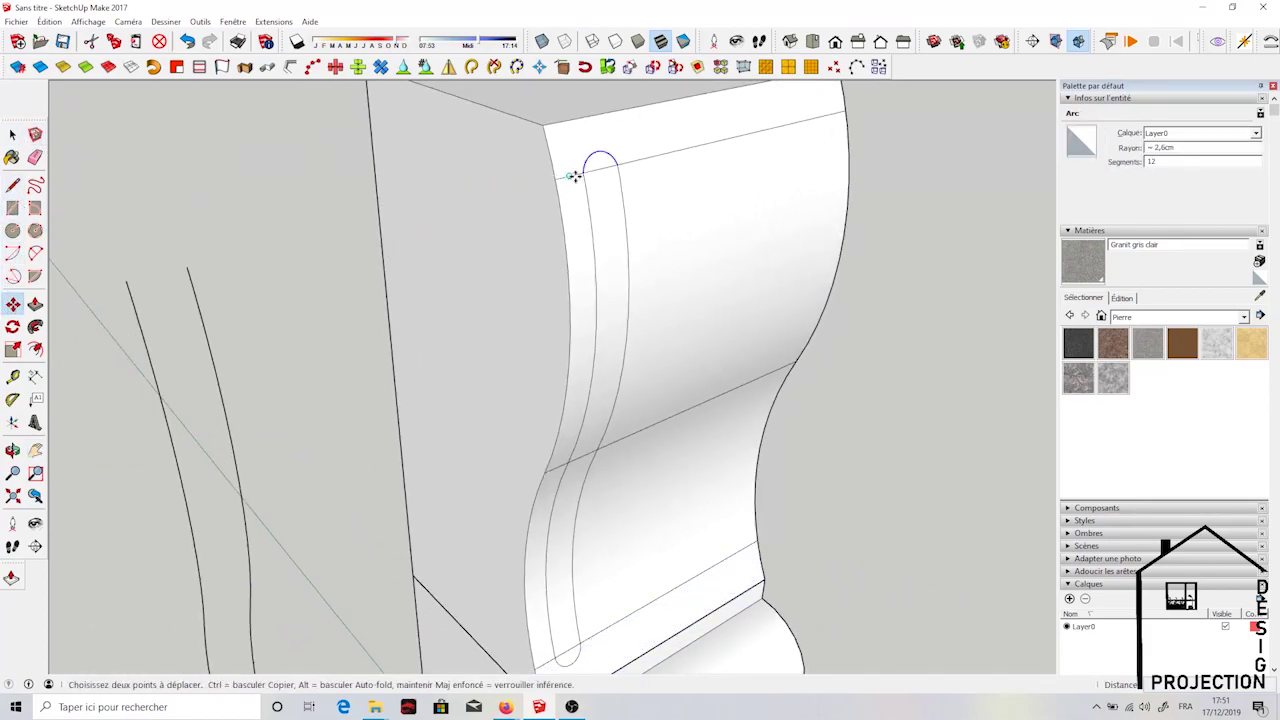
key("ctrl")
left_click(585, 172)
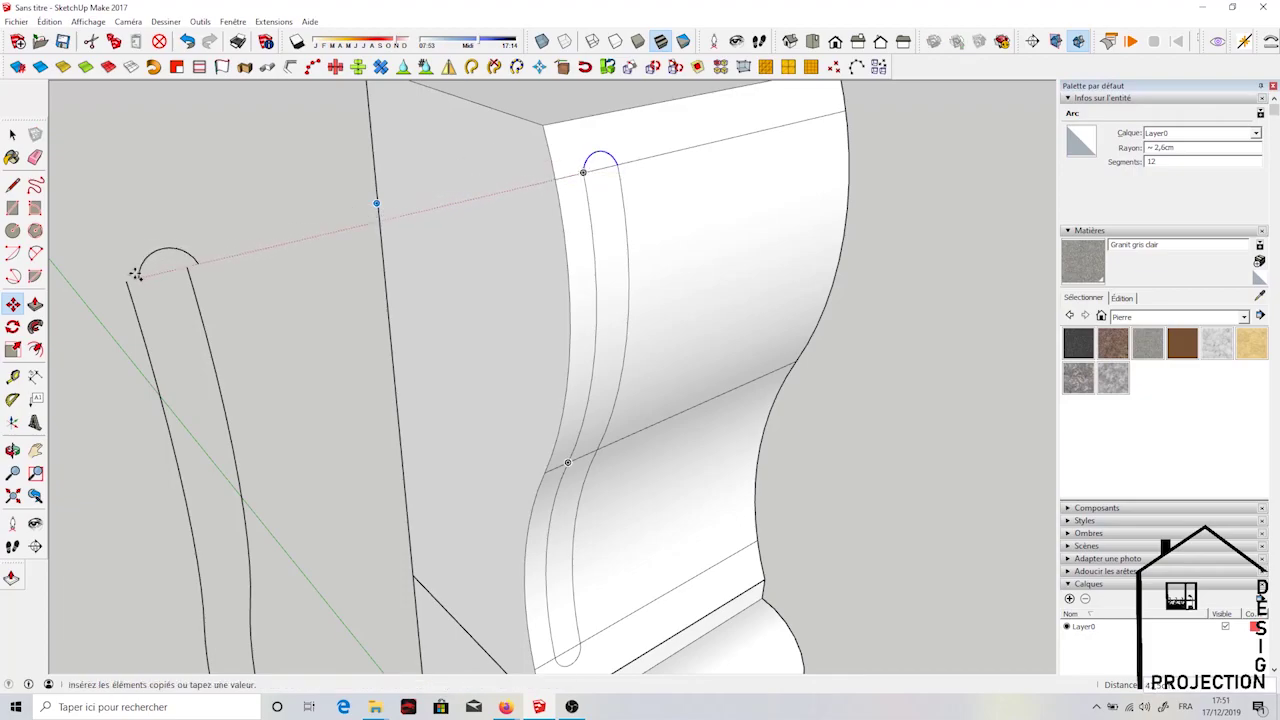
left_click(130, 283)
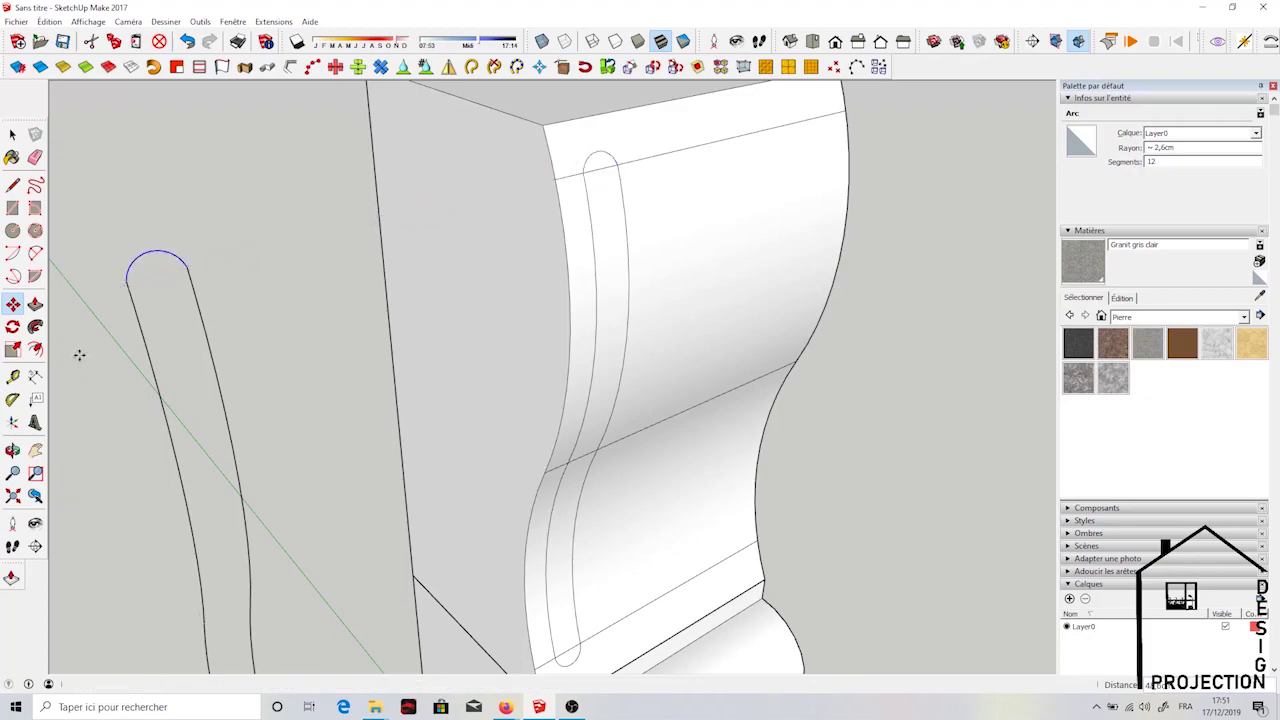
key("h")
left_click_drag(305, 423, 349, 115)
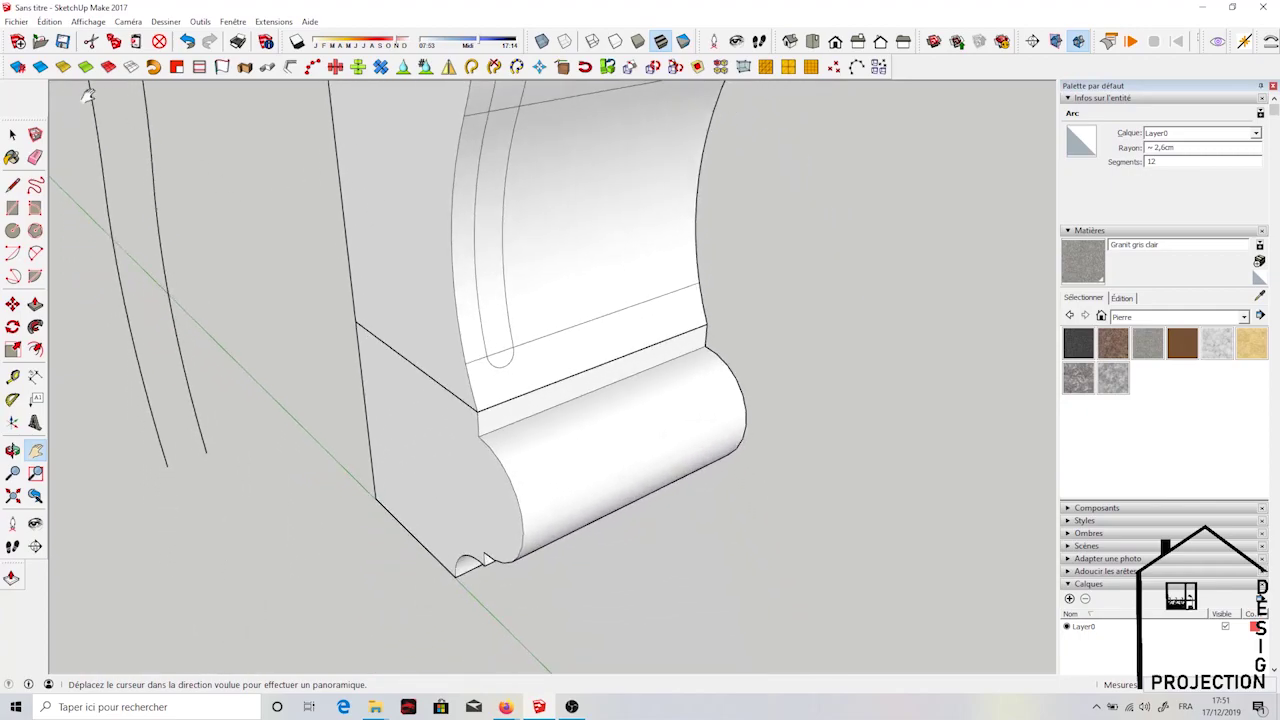
key("space")
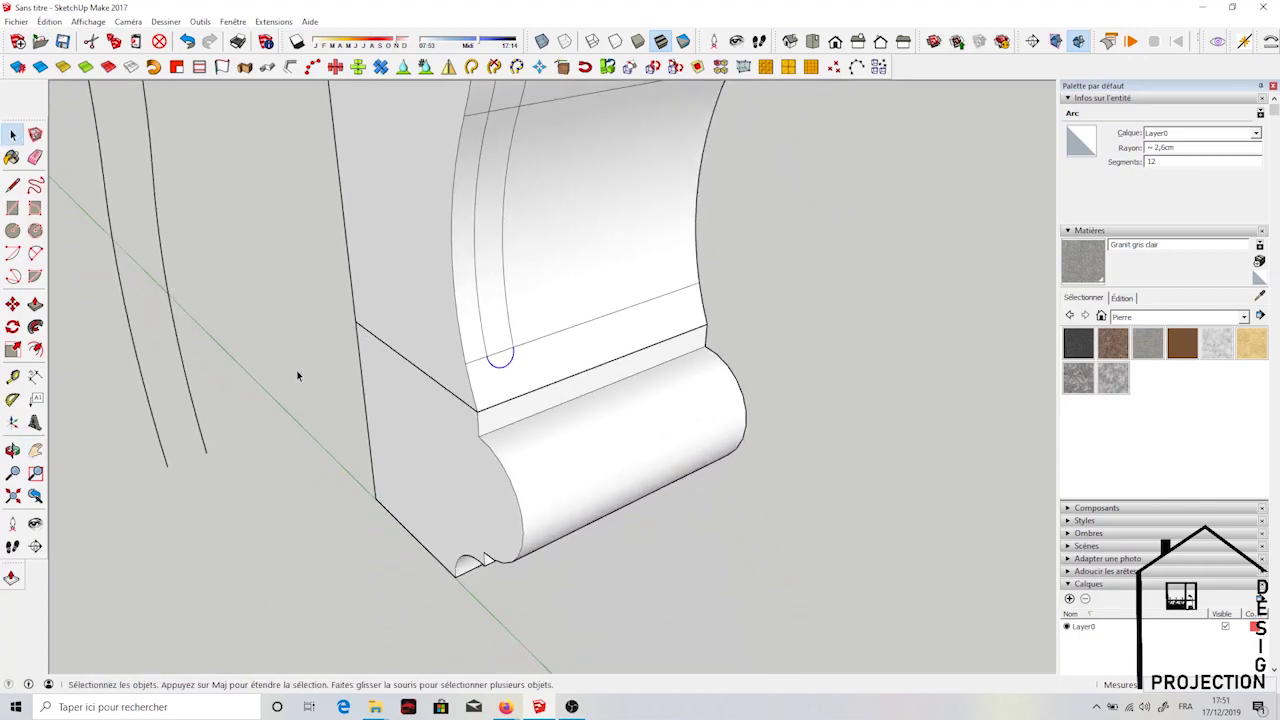
Copy the flute's bottom arc to the bottom of the loose side curves
left_click(13, 302)
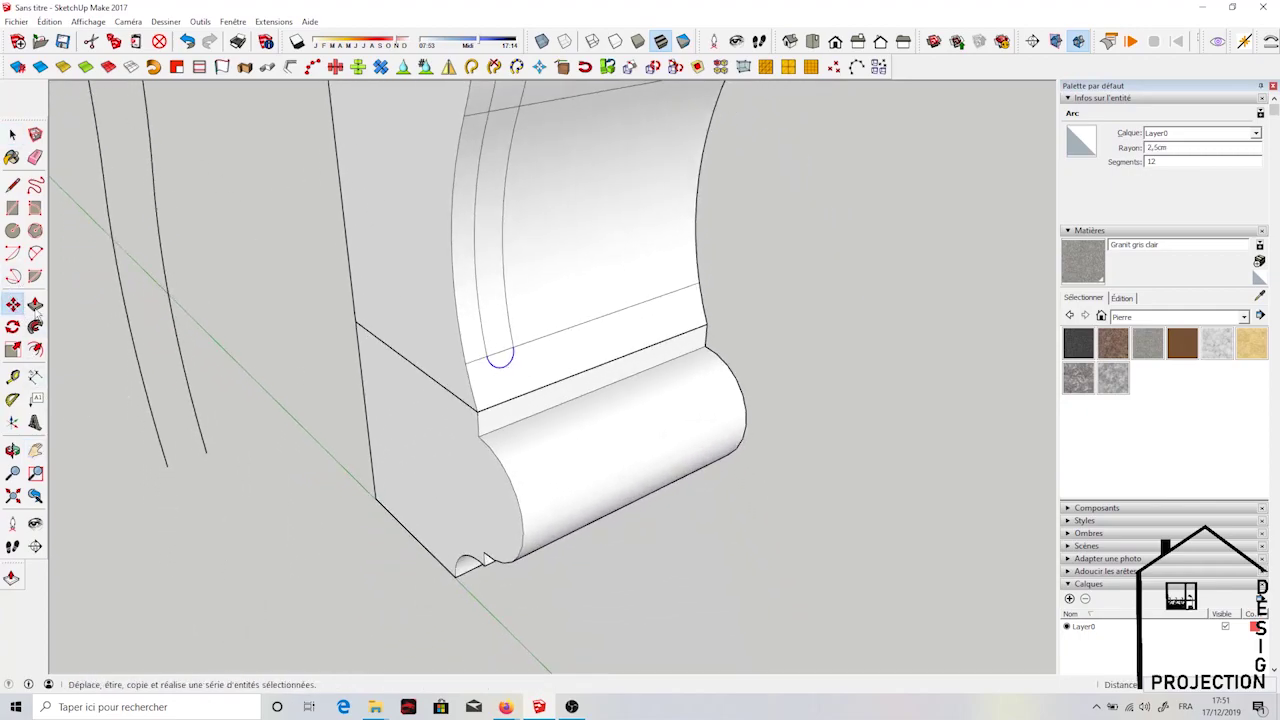
key("ctrl")
left_click(490, 357)
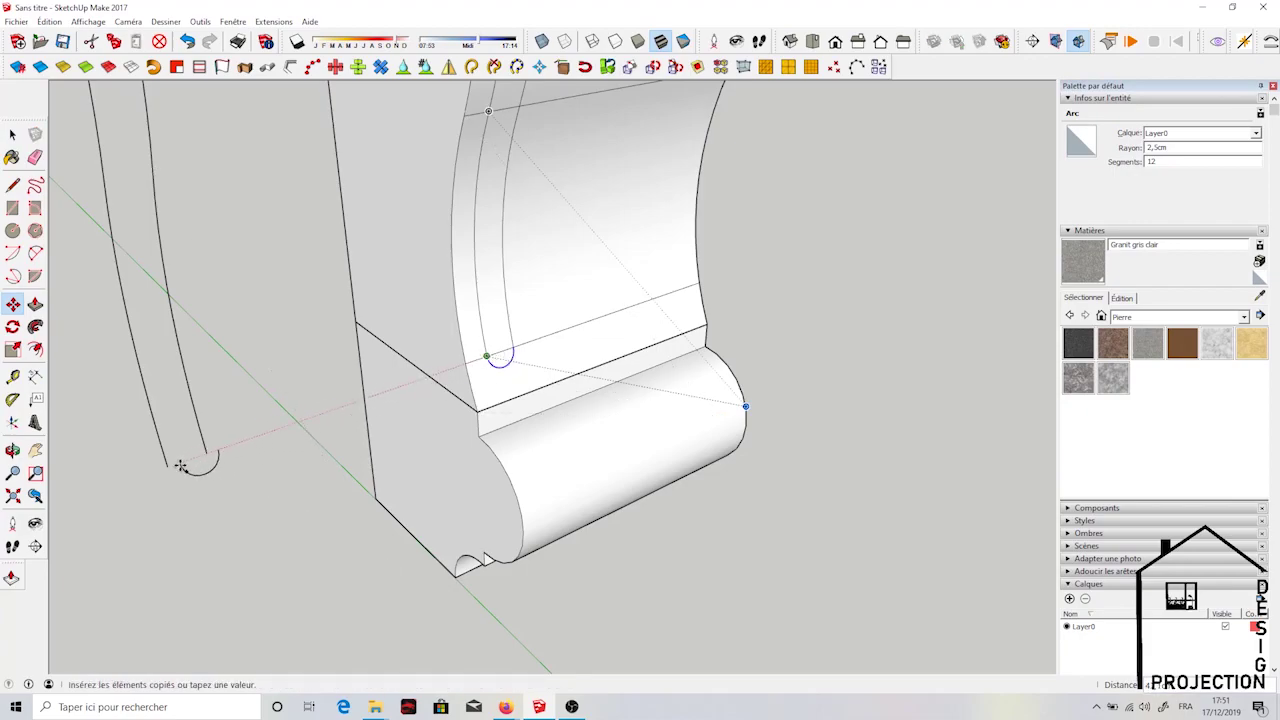
left_click(166, 470)
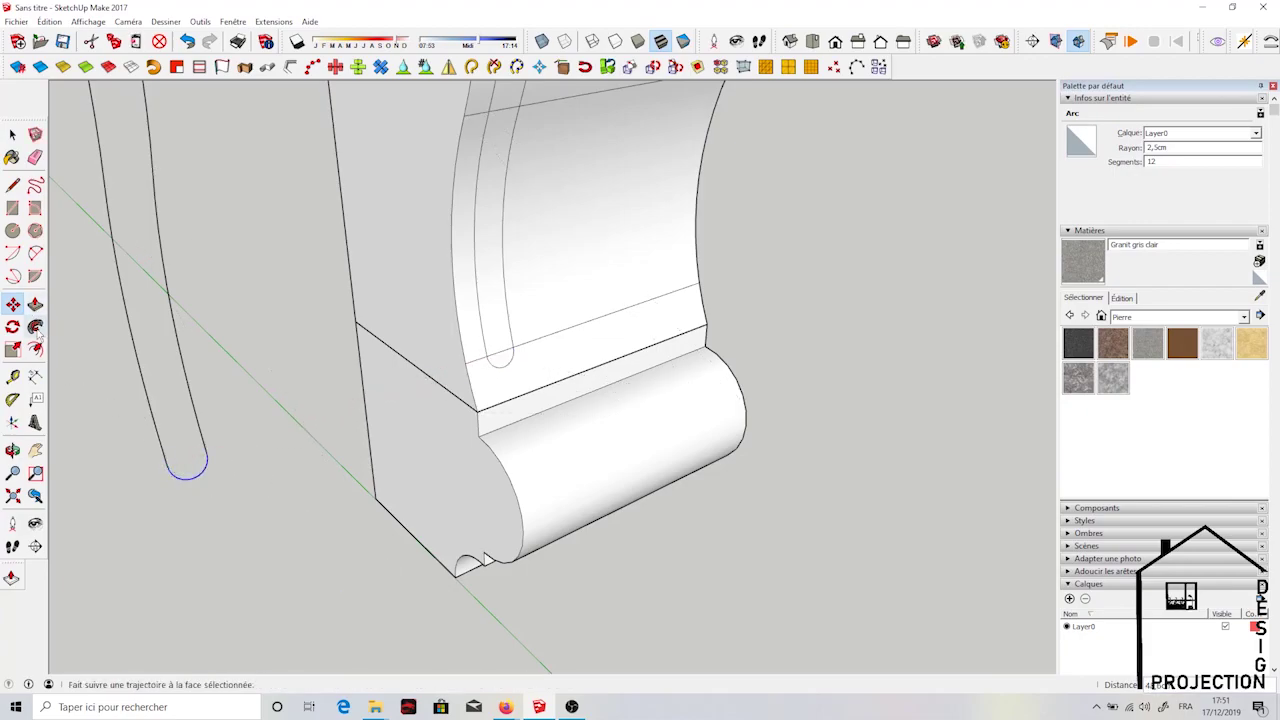
left_click(35, 450)
left_click_drag(135, 372, 152, 482)
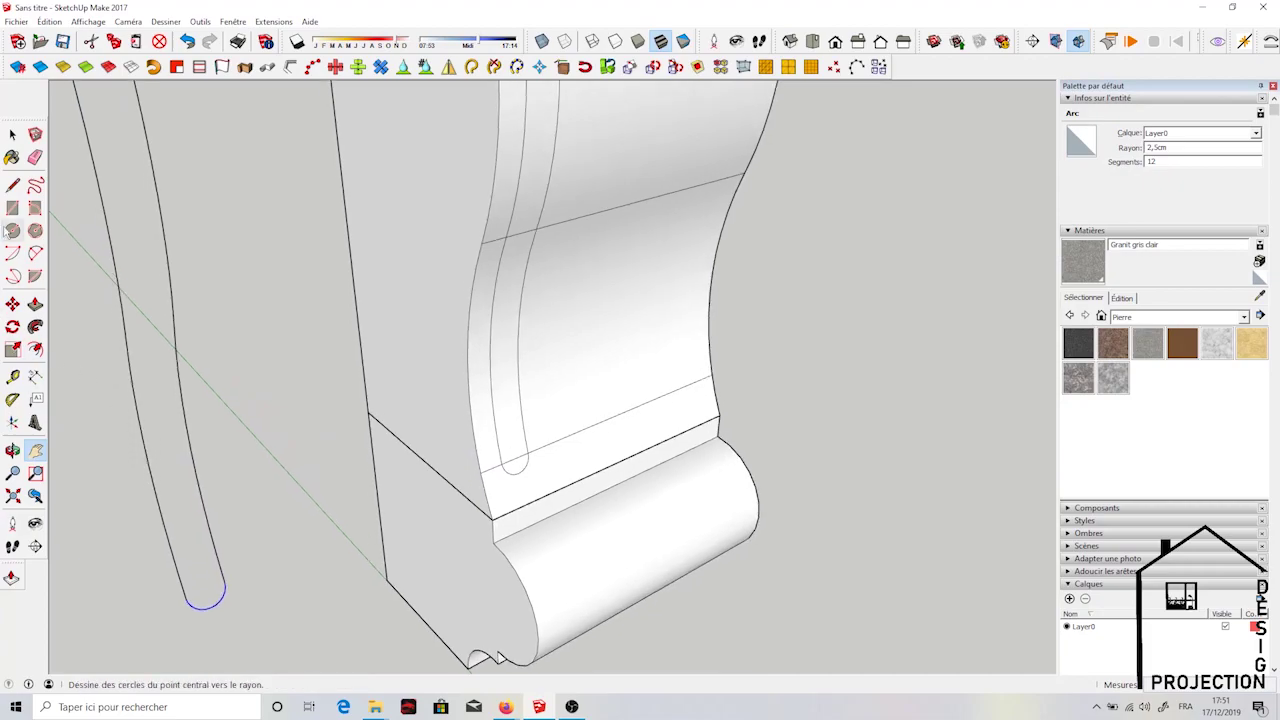
Add a line across the loose curved outline, then delete the whole outline
left_click(12, 186)
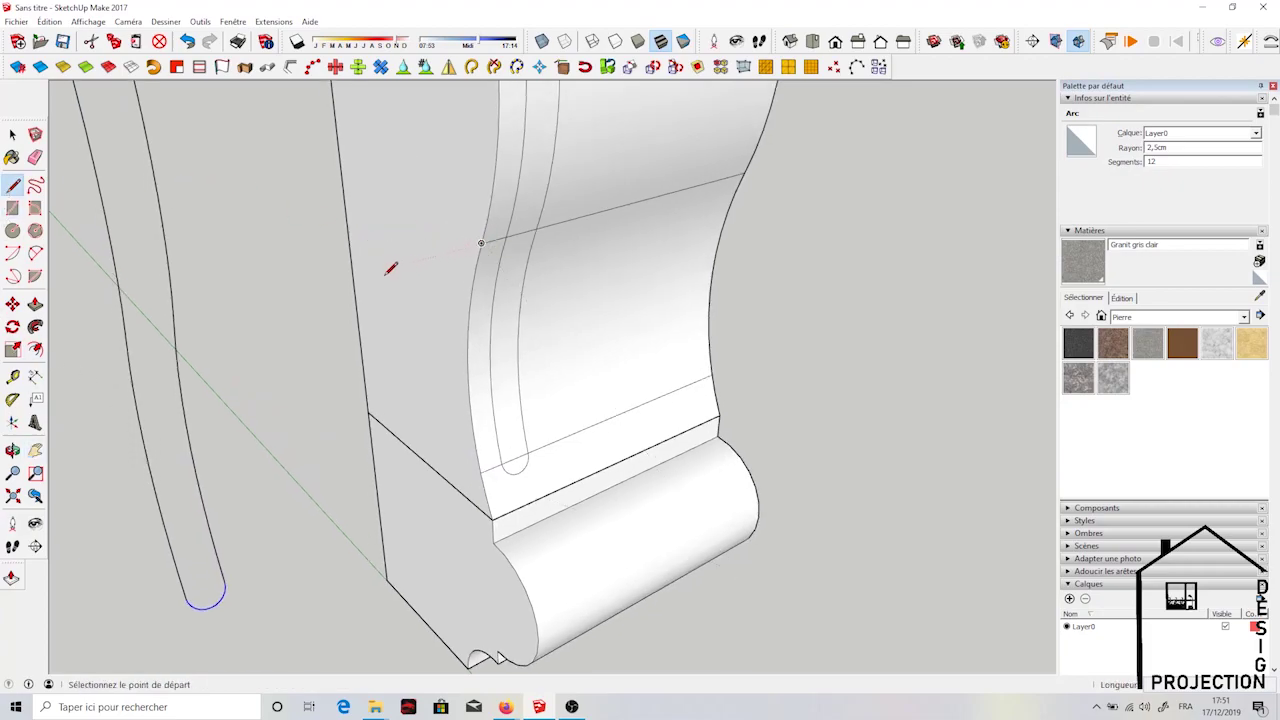
left_click(176, 324)
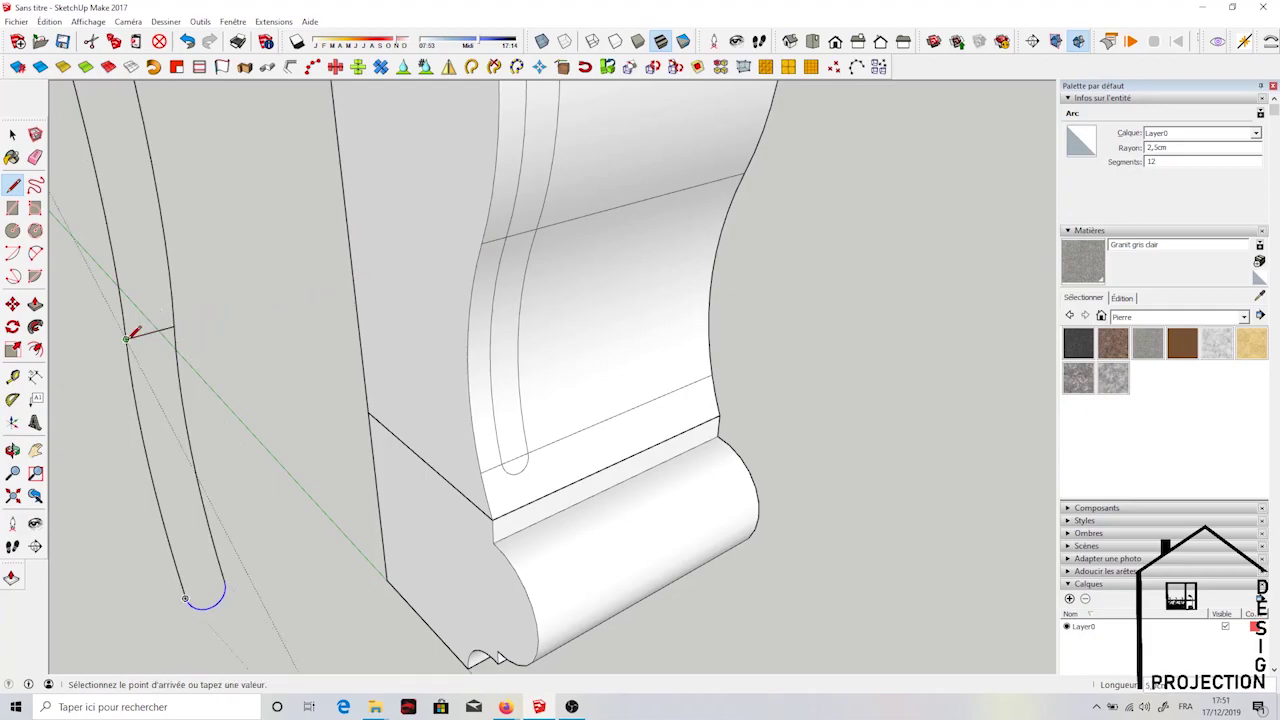
mouse_move(143, 266)
middle_mouse_down()
mouse_move(119, 278)
mouse_move(206, 271)
mouse_move(171, 377)
mouse_move(250, 463)
mouse_move(243, 286)
middle_mouse_up()
left_click(12, 134)
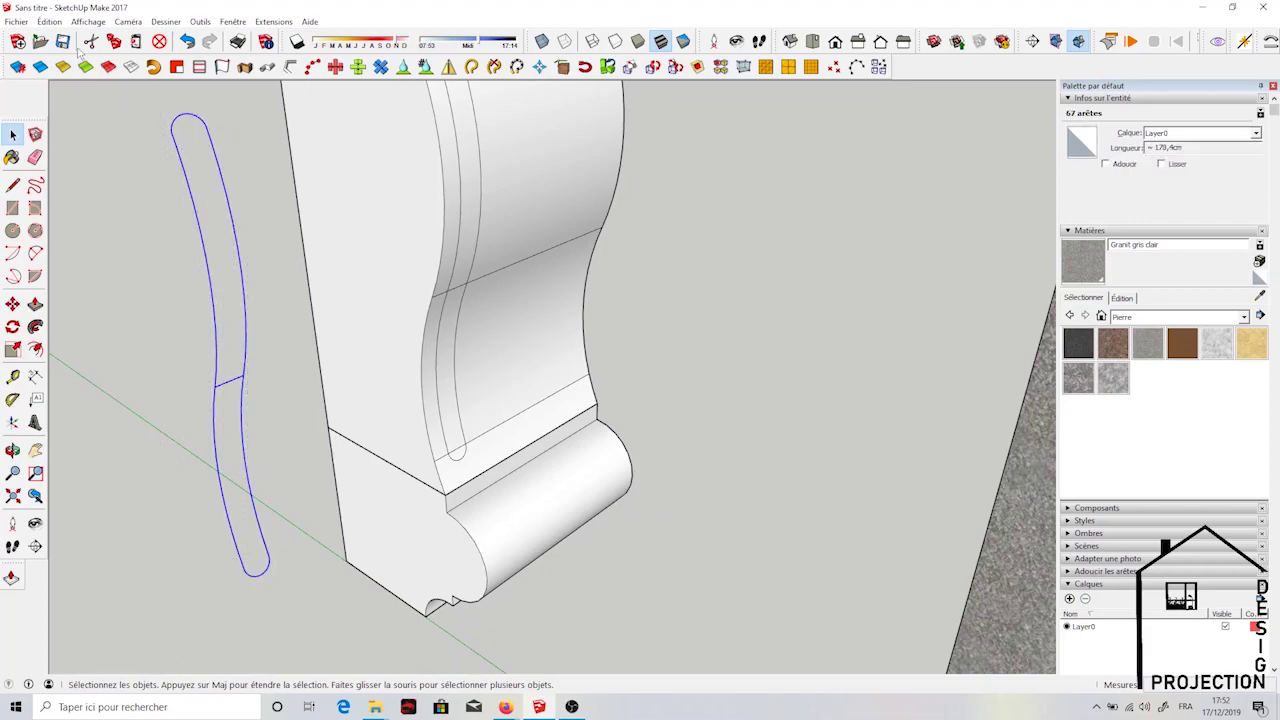
key("Delete")
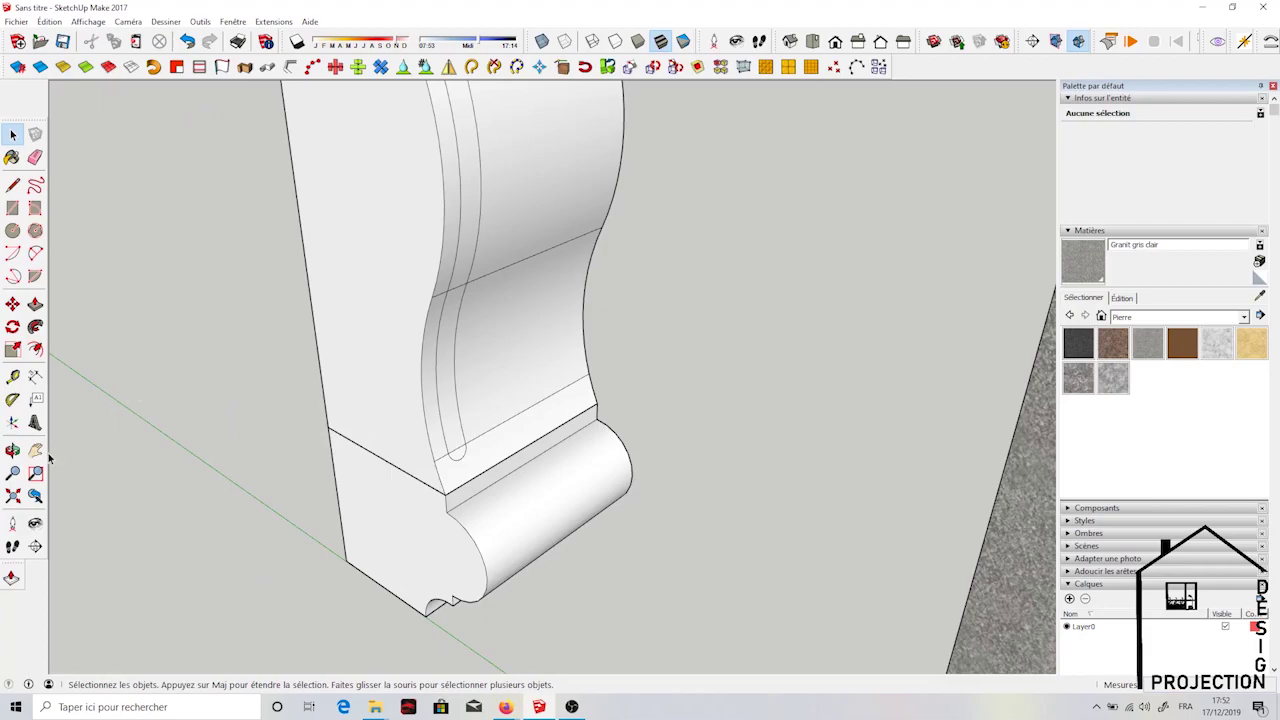
Try erasing the edge at the groove's bottom end, then undo that erasure
left_click(35, 451)
left_click_drag(320, 257, 277, 374)
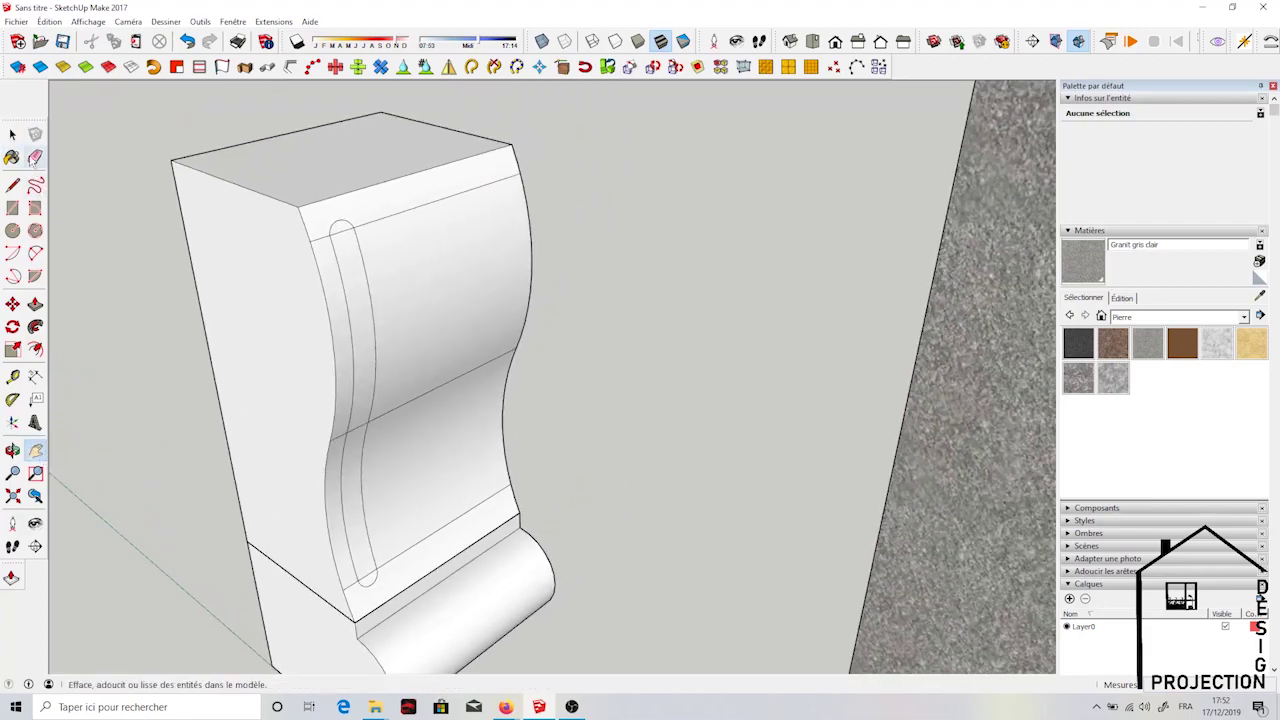
left_click(35, 157)
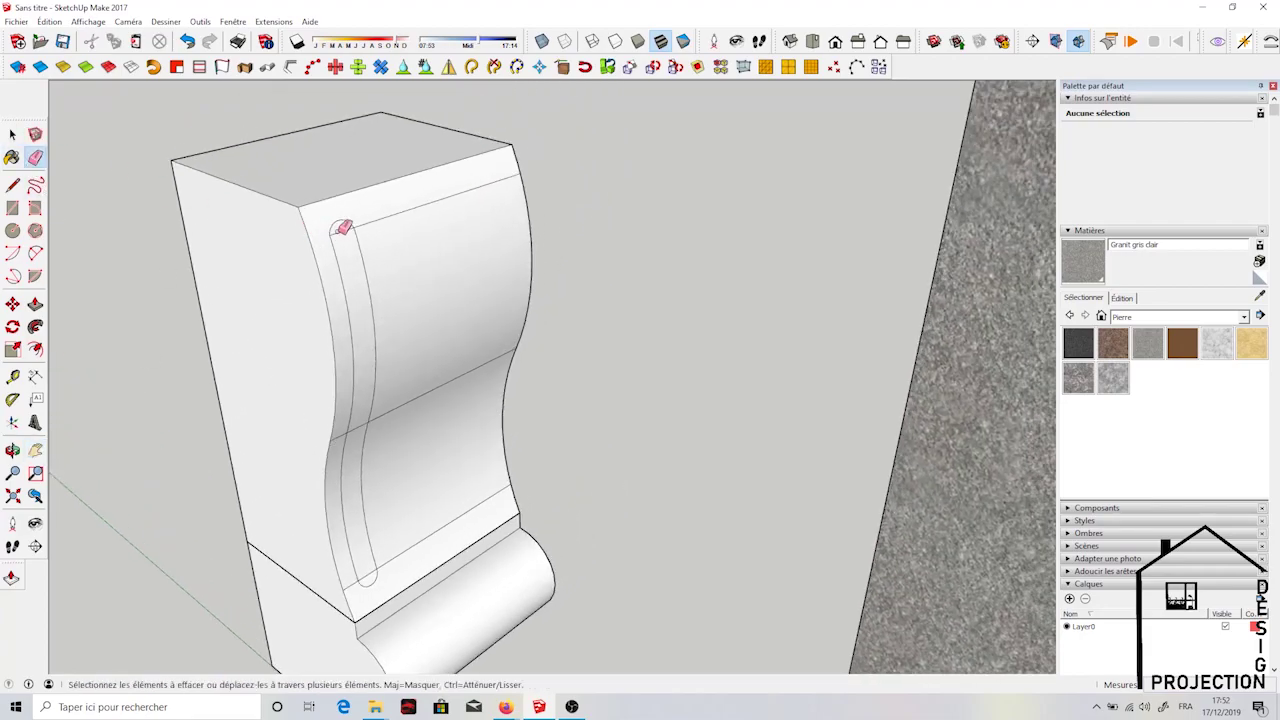
left_click(371, 572)
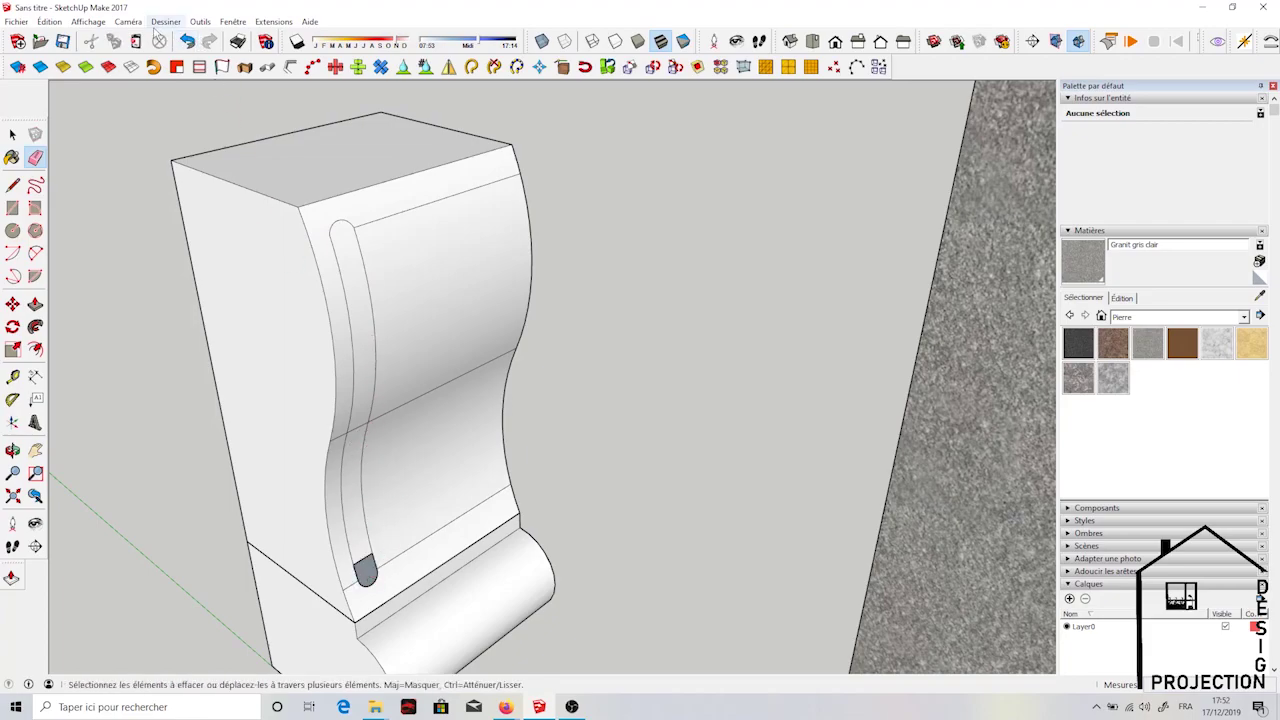
left_click(187, 41)
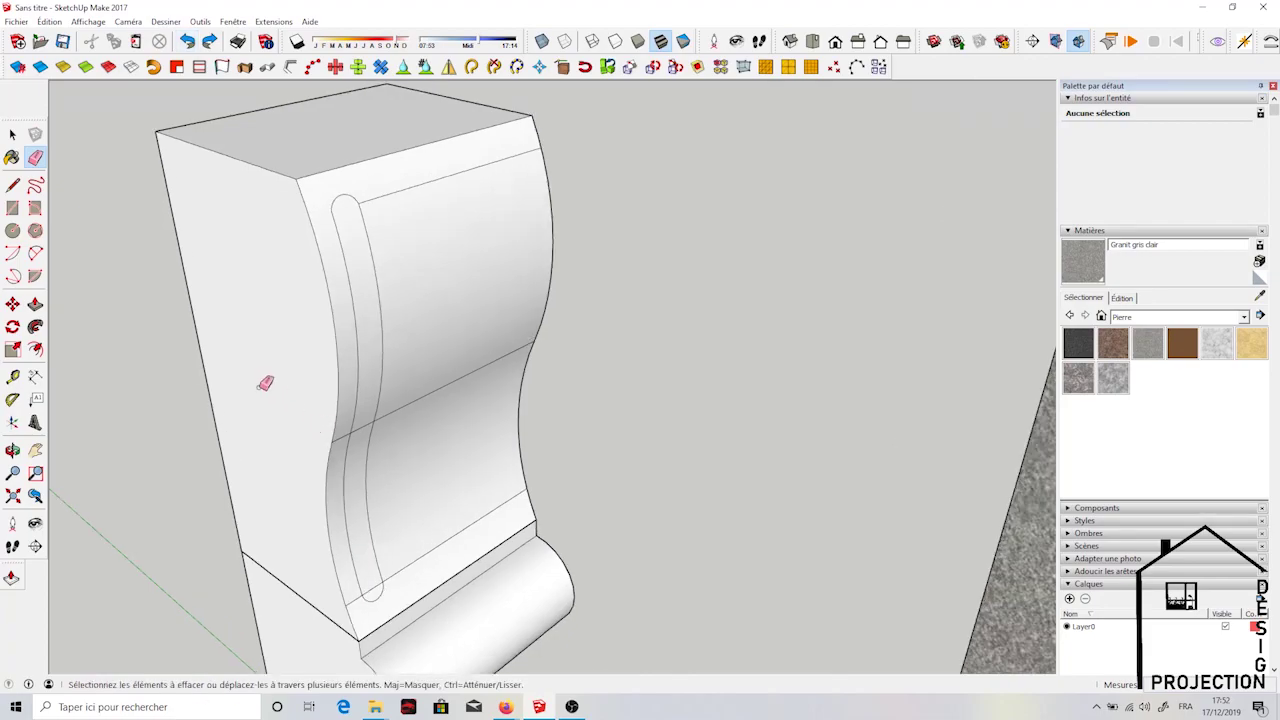
Zoom in on the groove bottom and cut away its grey bottom face and rounded arc
left_click(35, 450)
left_click_drag(298, 414, 316, 246)
scroll(340, 300, "up", 3)
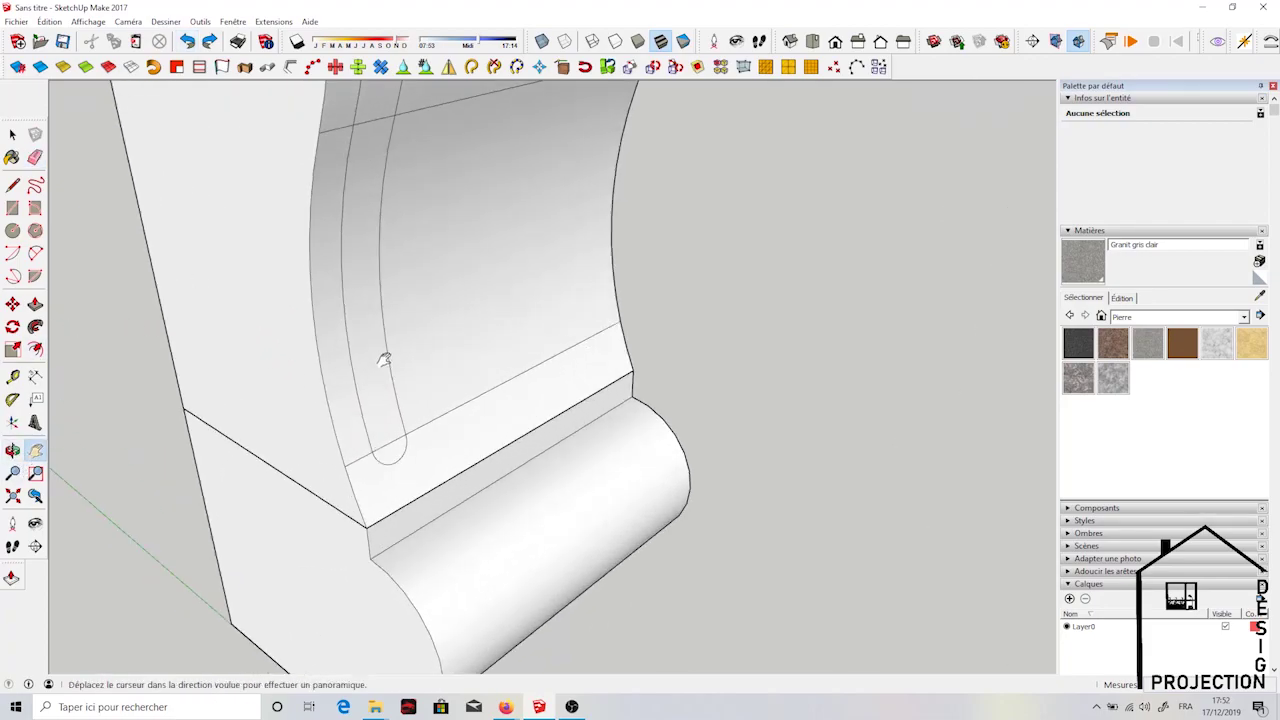
scroll(383, 357, "up", 2)
left_click(12, 134)
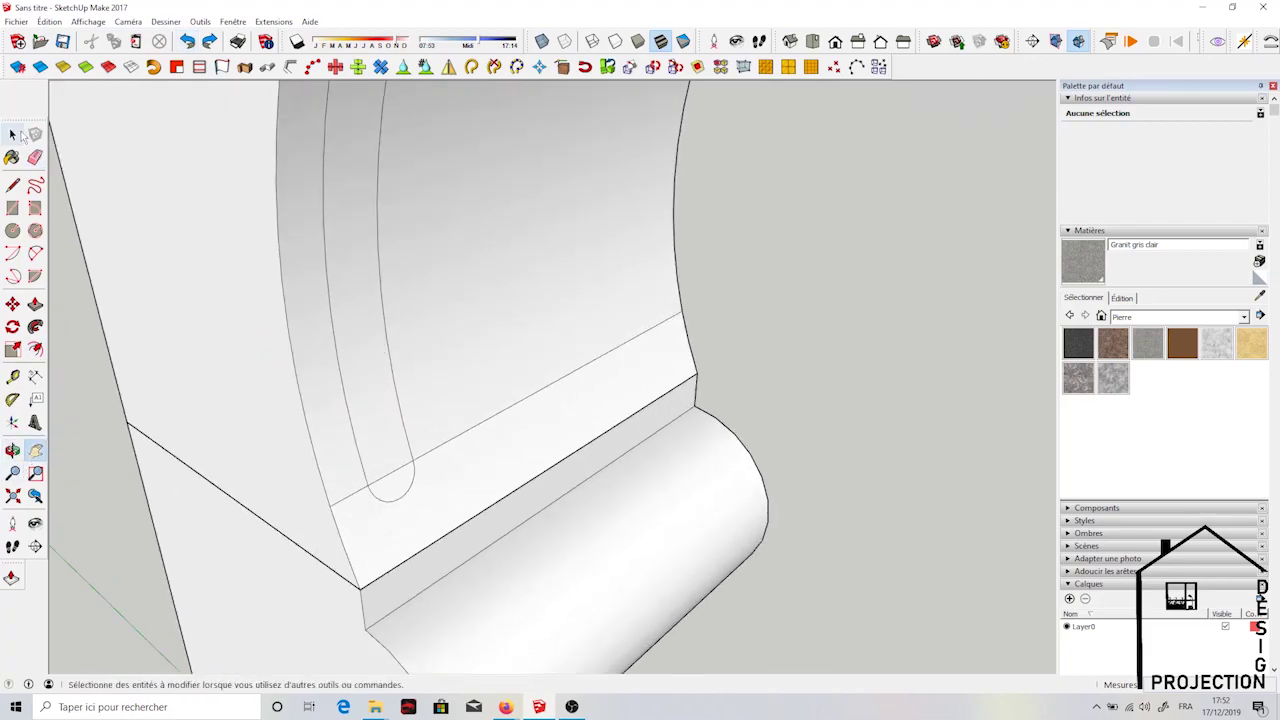
left_click(390, 477)
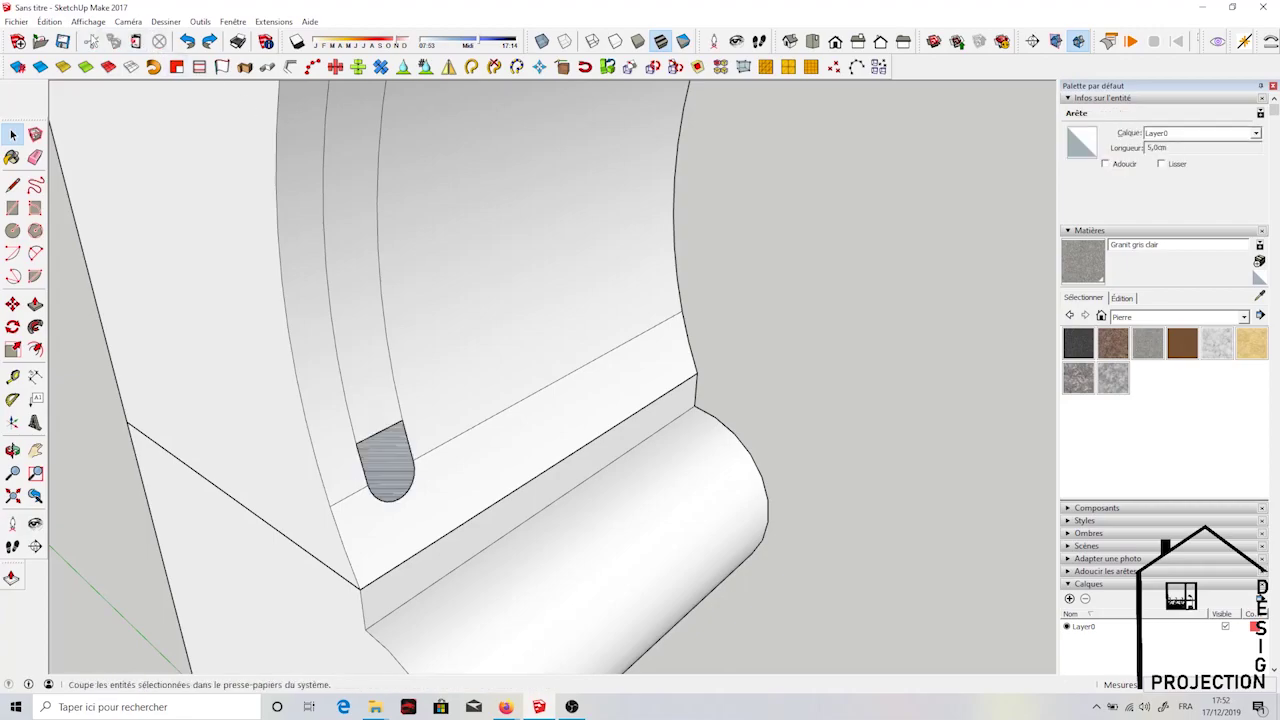
mouse_move(451, 362)
middle_mouse_down()
mouse_move(443, 423)
mouse_move(289, 471)
mouse_move(229, 434)
mouse_move(294, 277)
mouse_move(400, 294)
mouse_move(196, 302)
middle_mouse_up()
scroll(320, 449, "up", 2)
left_click(187, 41)
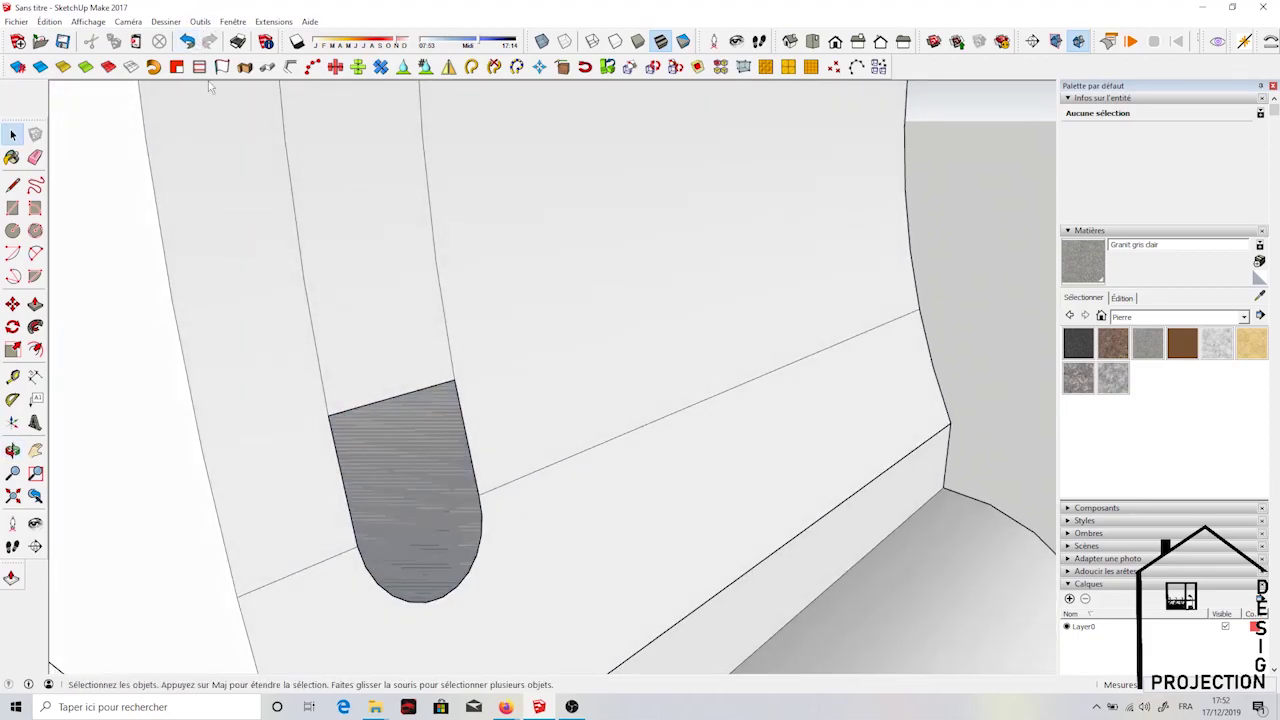
left_click(370, 580)
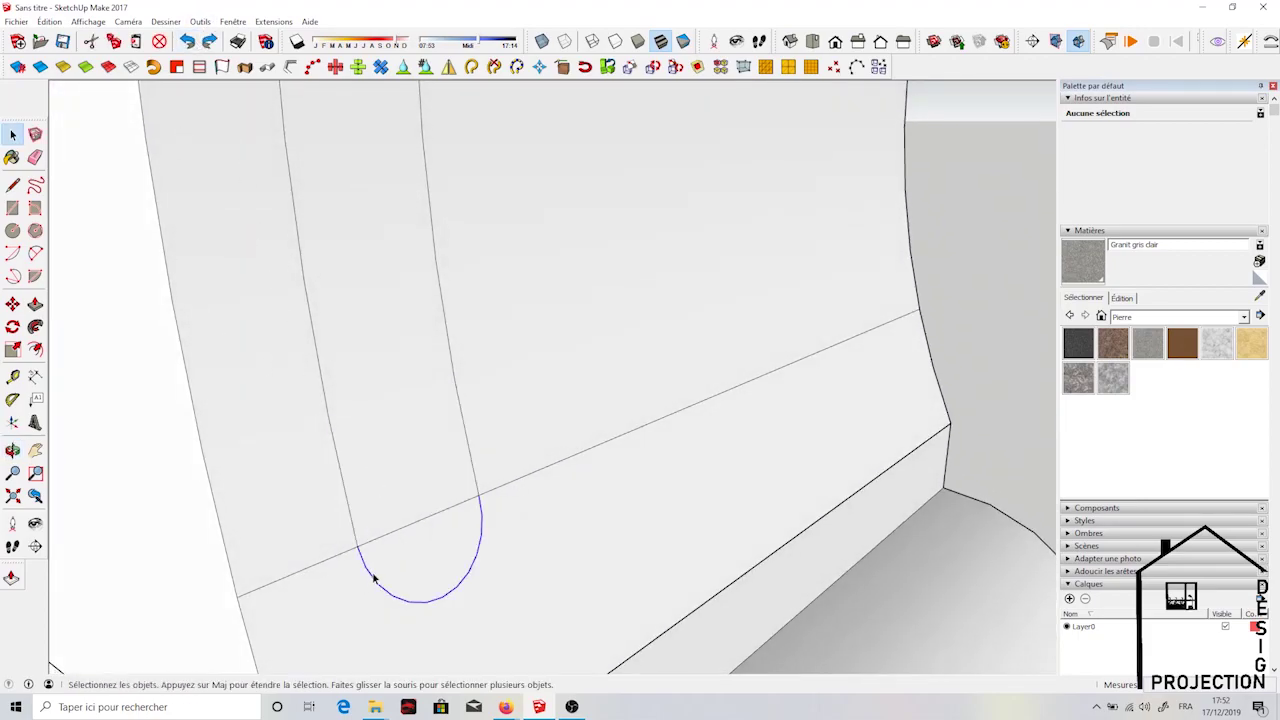
left_click(99, 41)
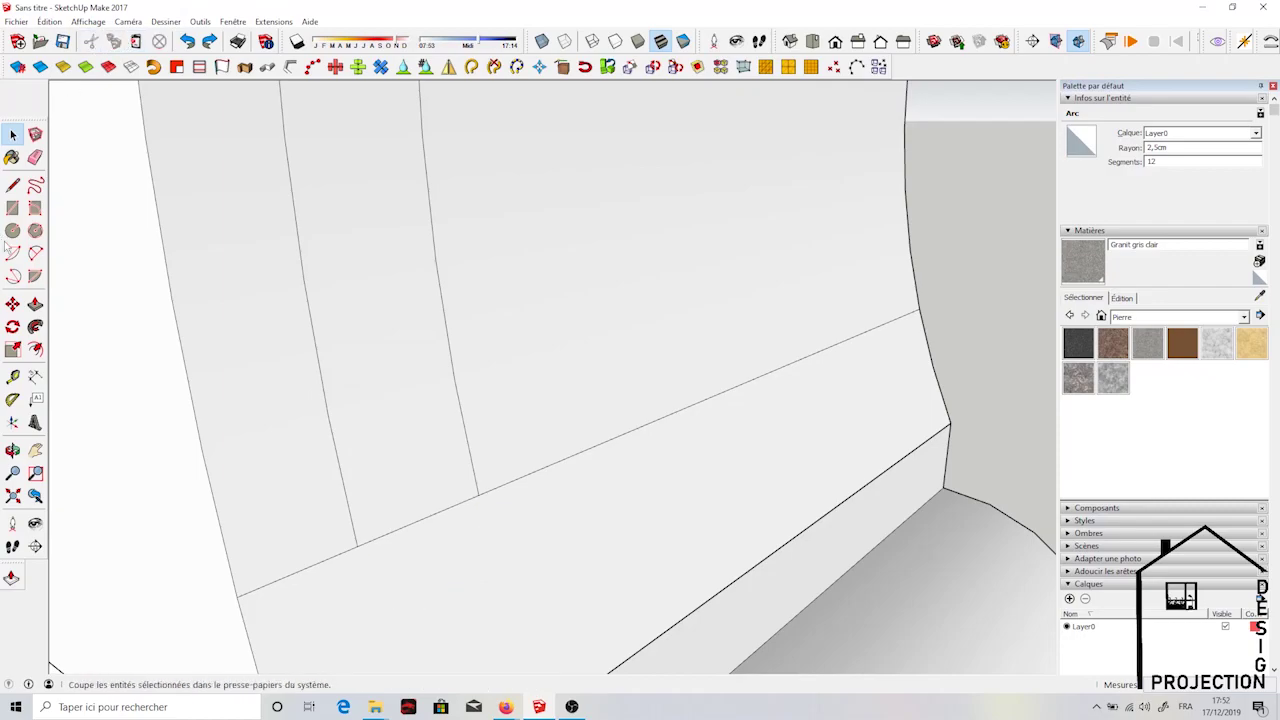
Draw a first two-point arc across the groove bottom, then undo it and a stray edge erasure
left_click(36, 255)
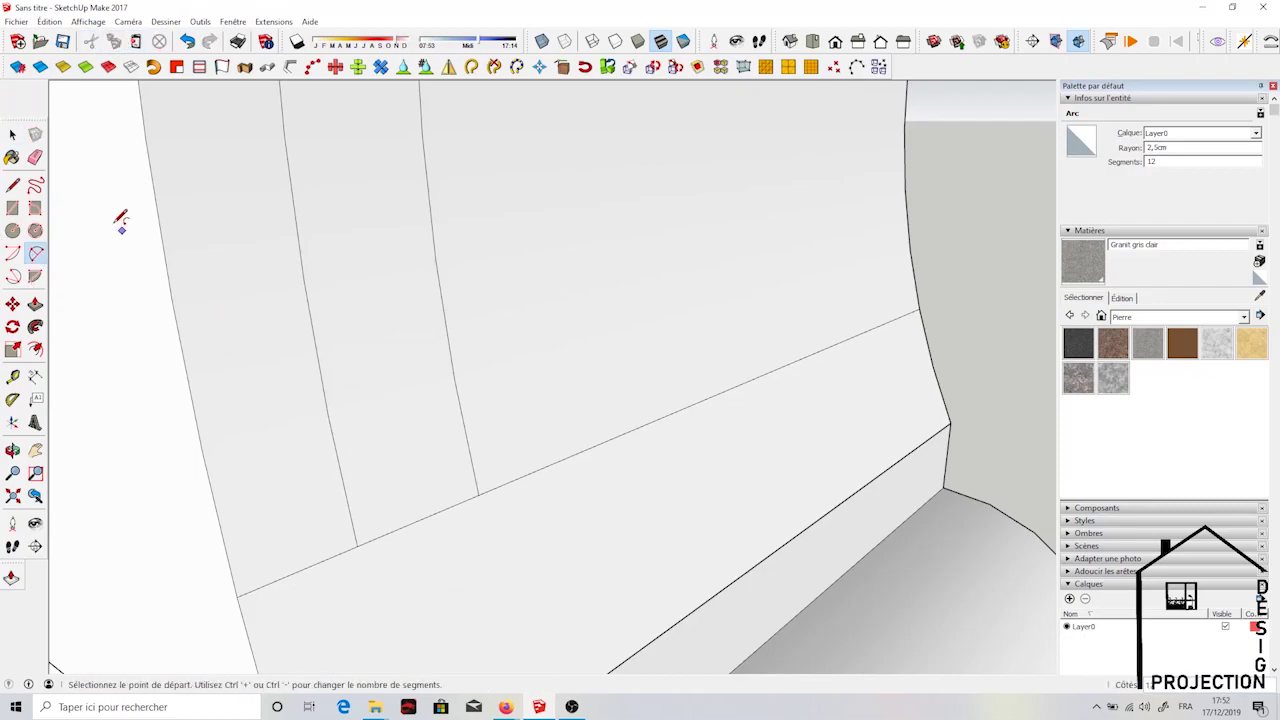
left_click(357, 546)
left_click(478, 494)
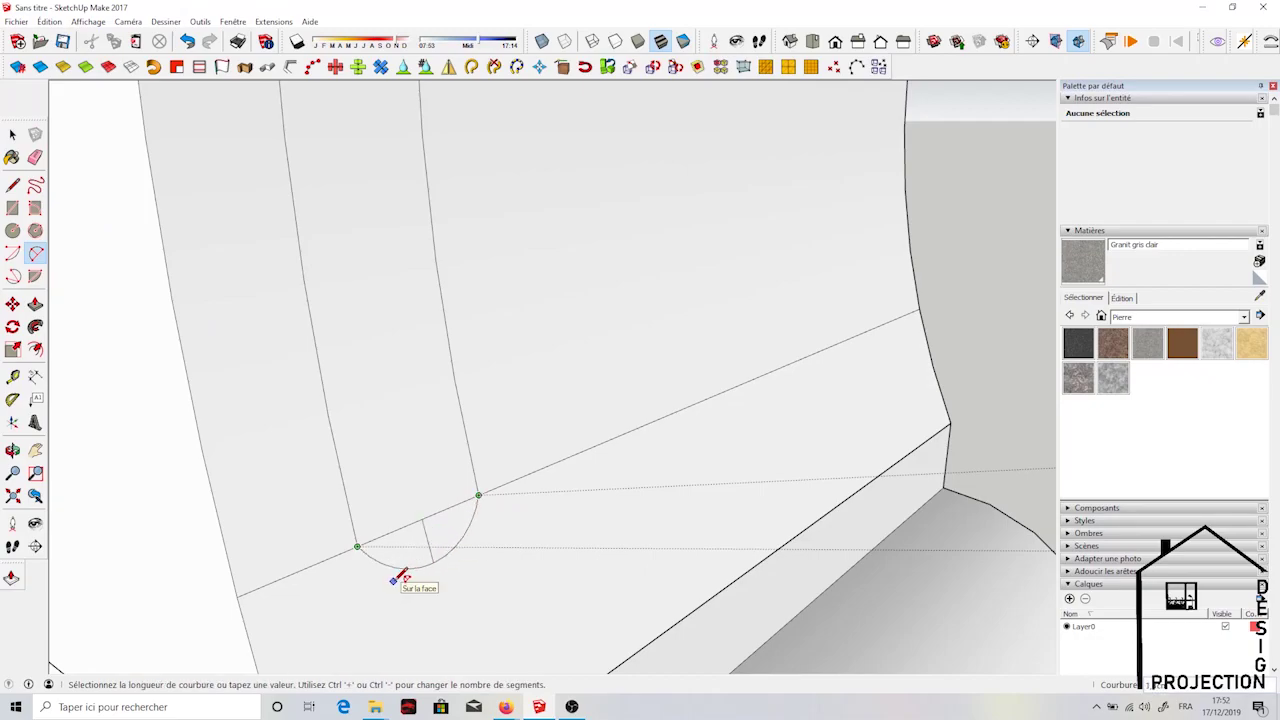
left_click(401, 584)
left_click(35, 157)
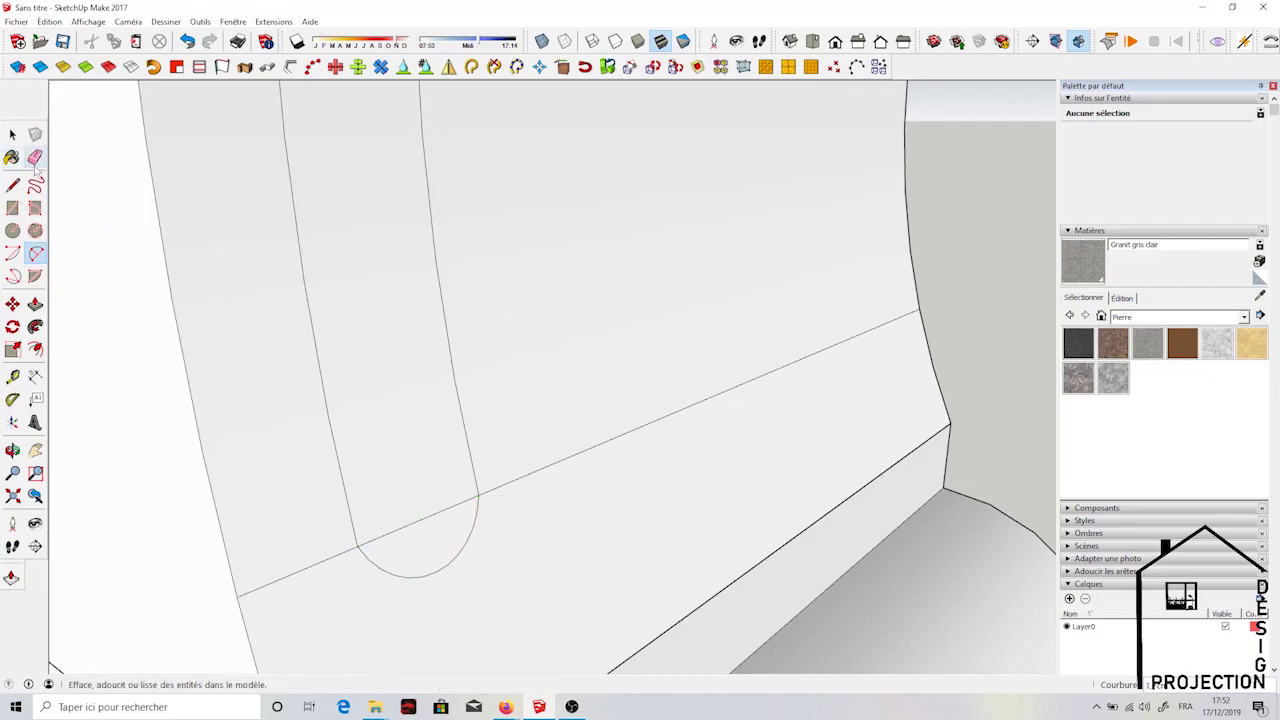
left_click(446, 509)
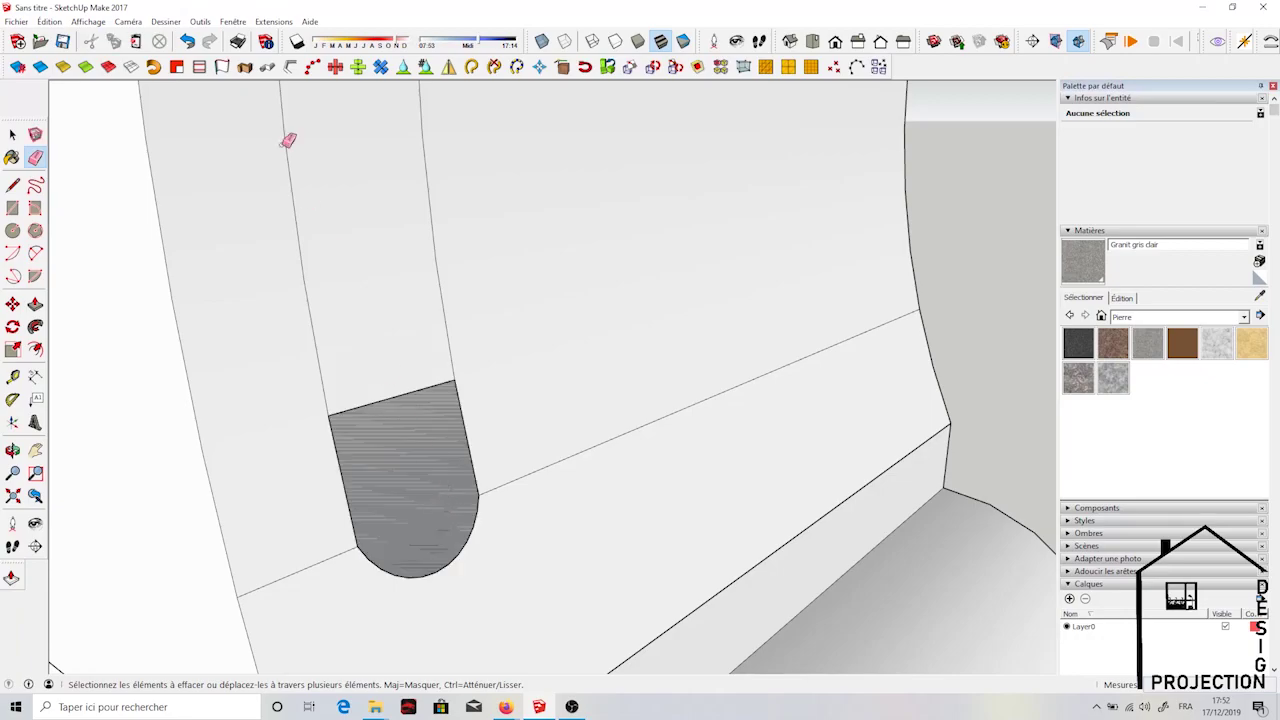
key("ctrl+z")
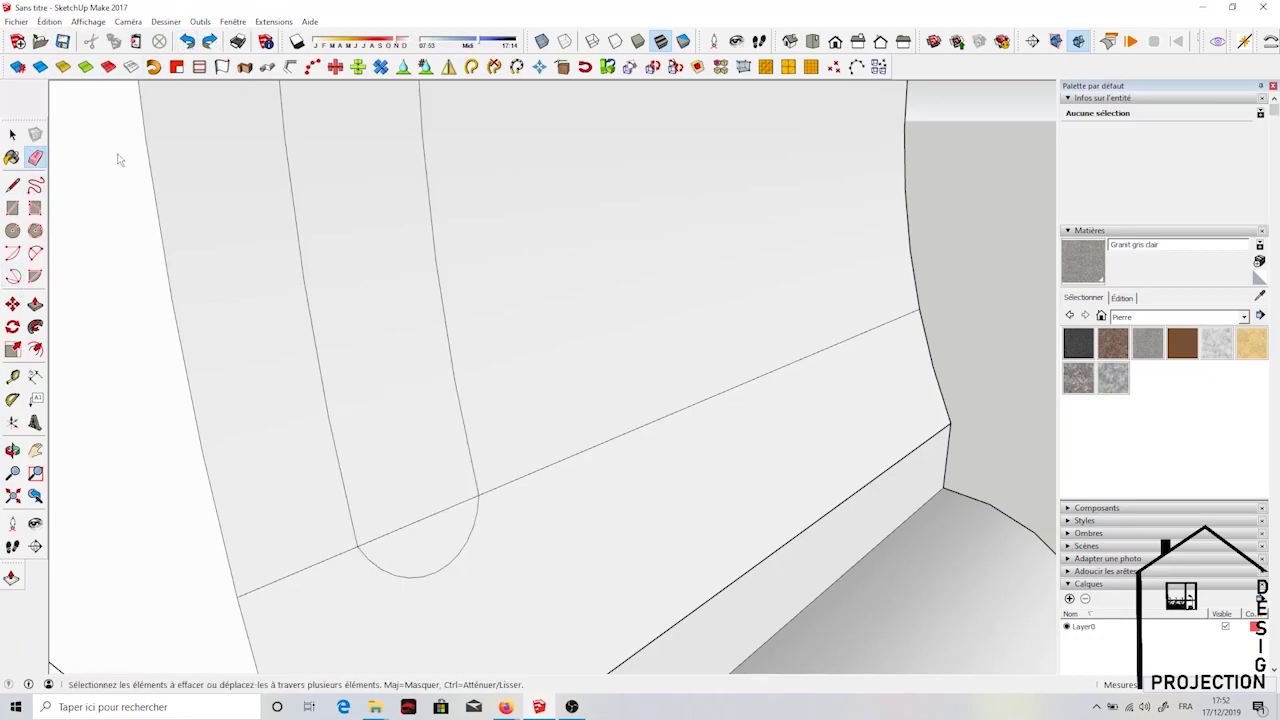
key("ctrl+z")
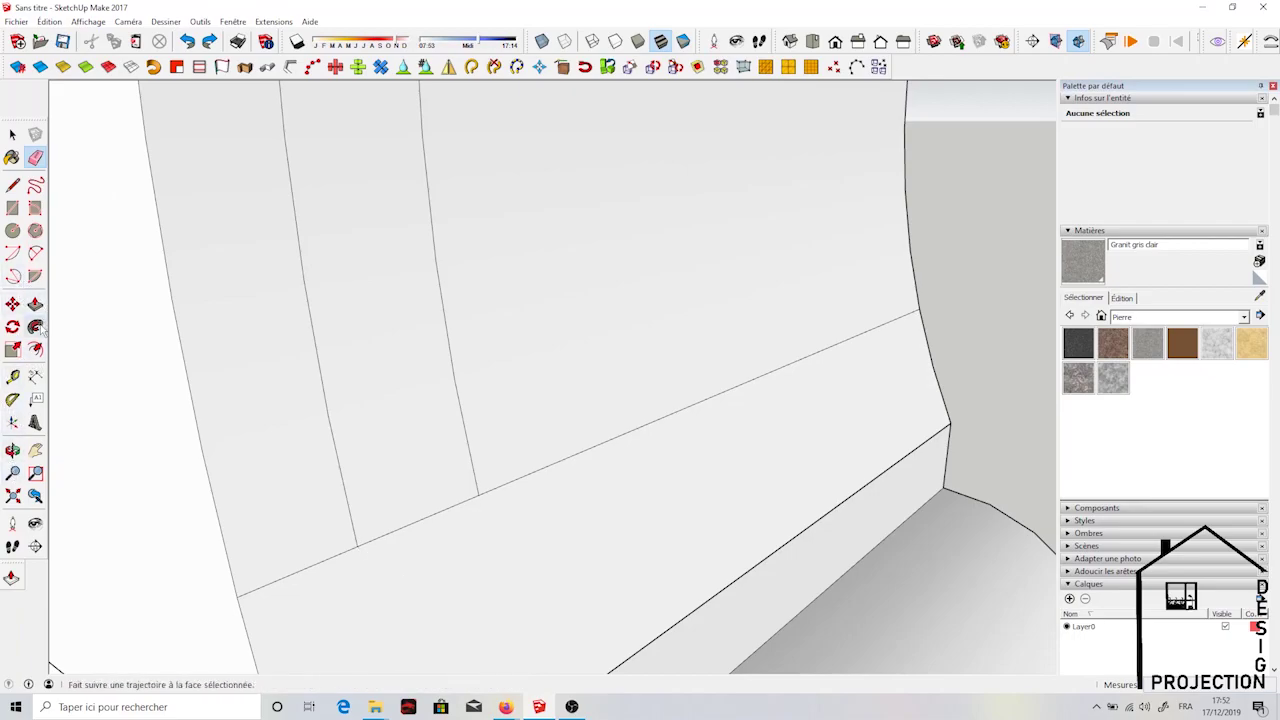
Redraw the two-point arc from the left groove line's end to the right one, bulging downward
left_click(35, 253)
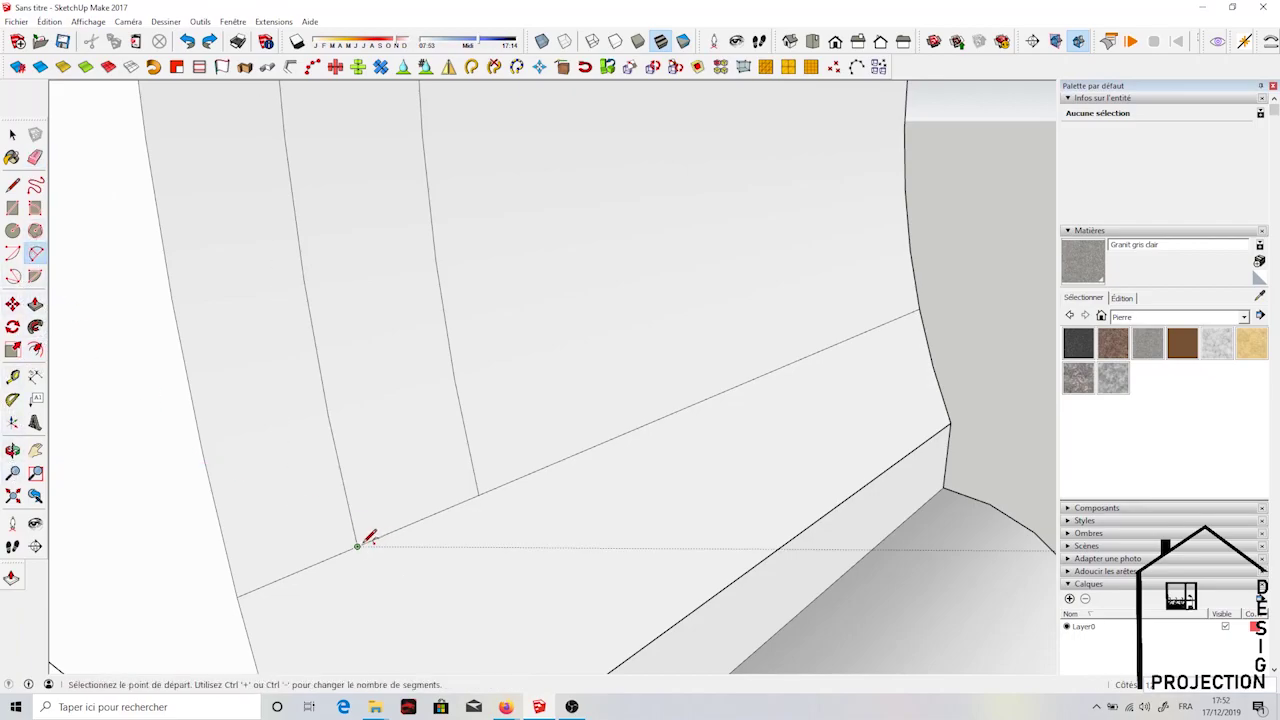
left_click(357, 546)
left_click(479, 494)
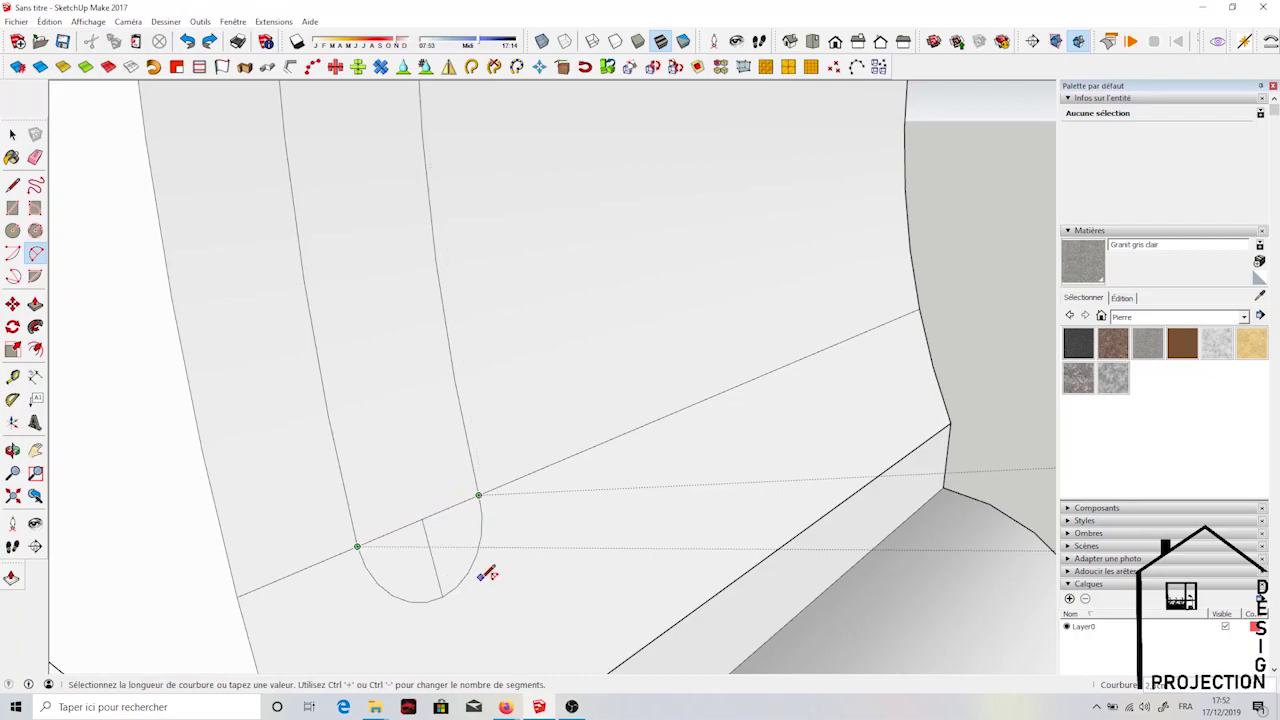
mouse_move(414, 591)
middle_mouse_down()
mouse_move(523, 543)
mouse_move(240, 591)
middle_mouse_up()
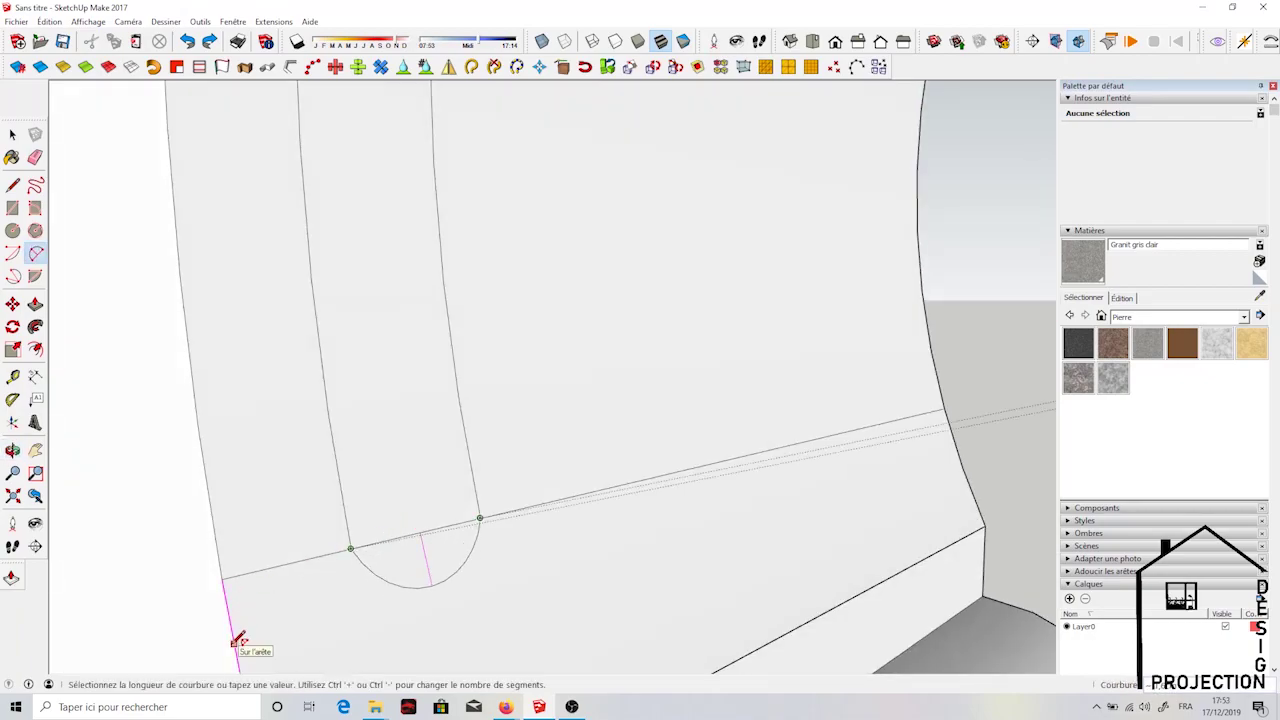
left_click(238, 640)
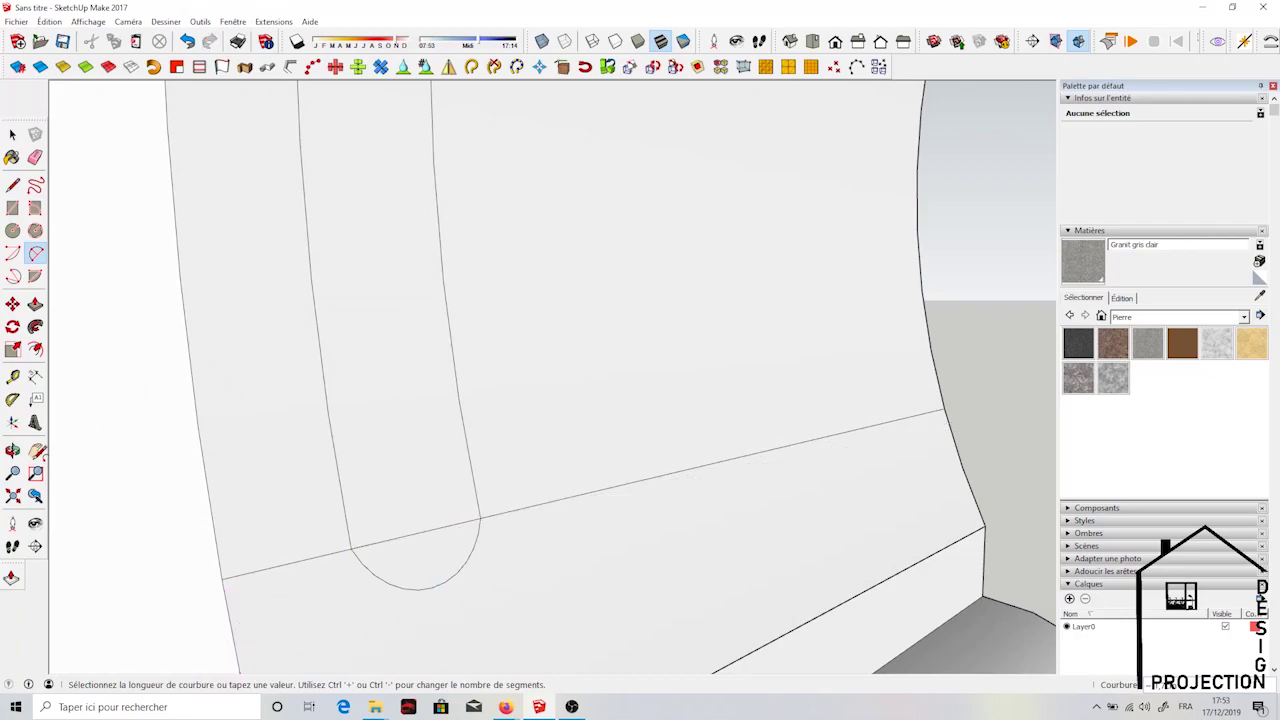
mouse_move(69, 414)
middle_mouse_down()
mouse_move(249, 357)
mouse_move(269, 539)
middle_mouse_up()
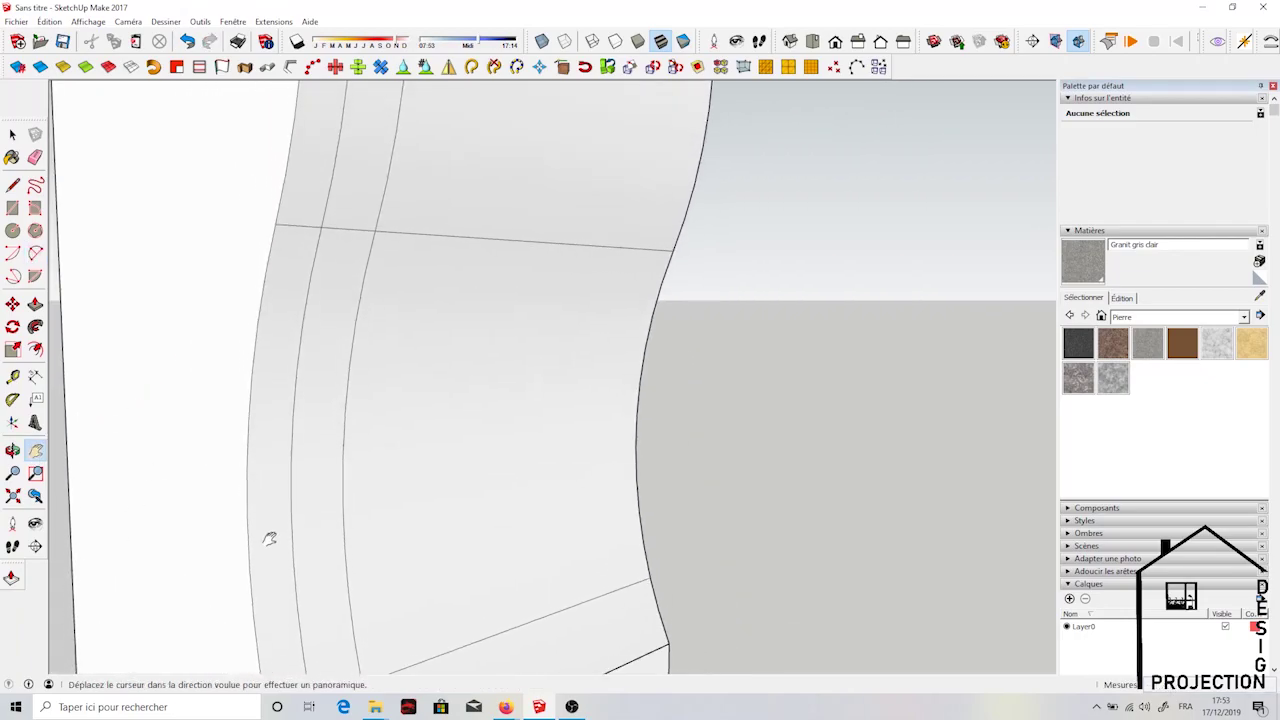
Zoom out and try erasing the lower horizontal edge across the groove, then undo it
scroll(258, 425, "down", 3)
scroll(263, 432, "down", 3)
scroll(268, 470, "down", 2)
scroll(271, 500, "down", 1)
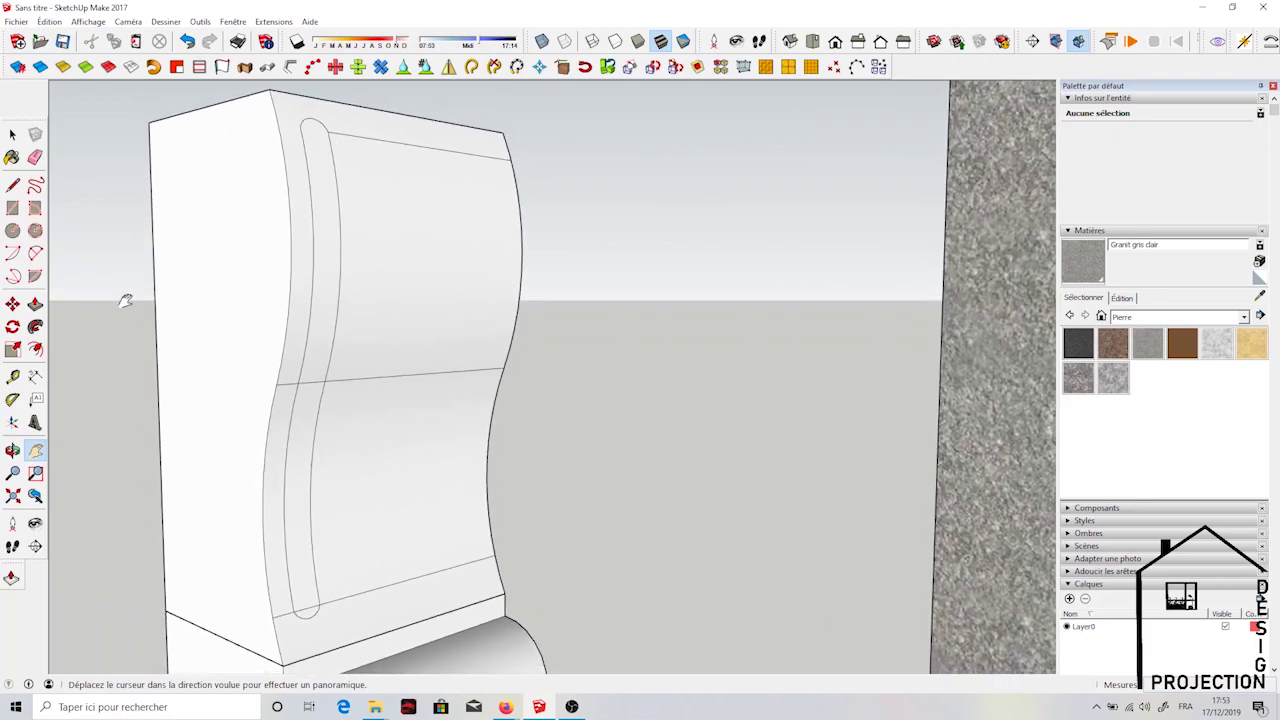
left_click(35, 157)
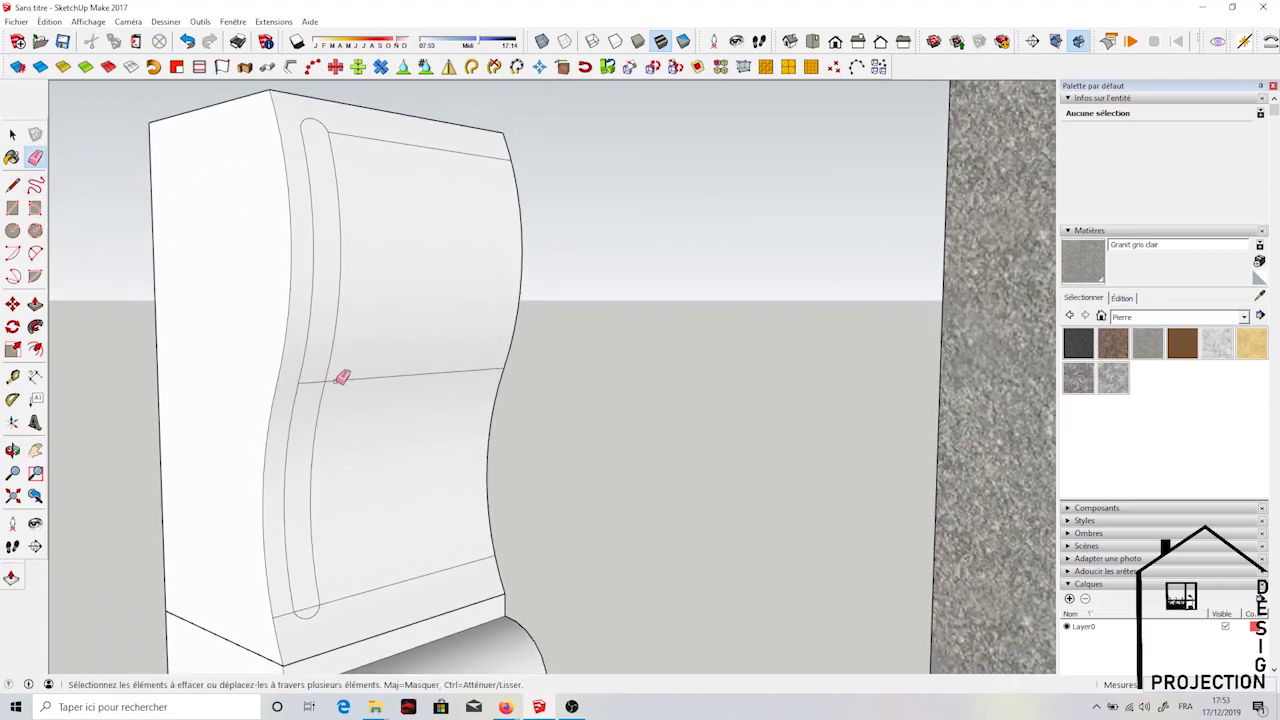
left_click(402, 585)
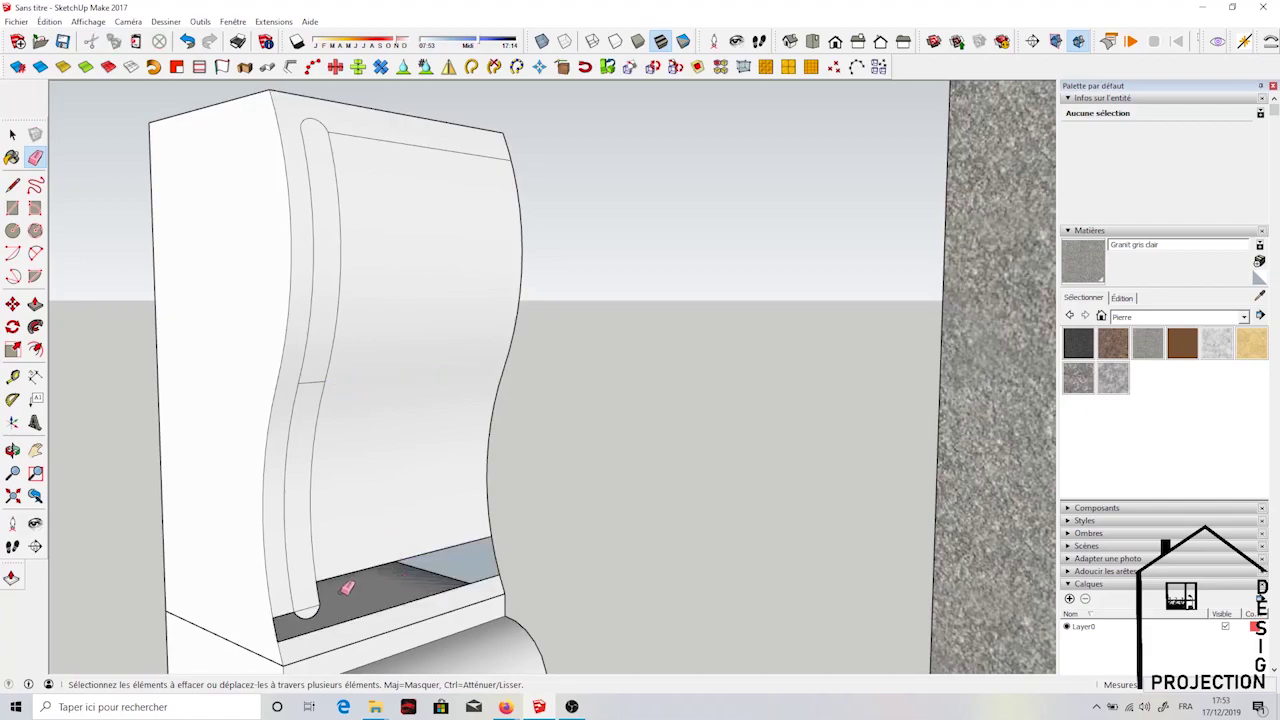
left_click(187, 41)
Select the upper and lower groove faces together with their outline edges
key("space")
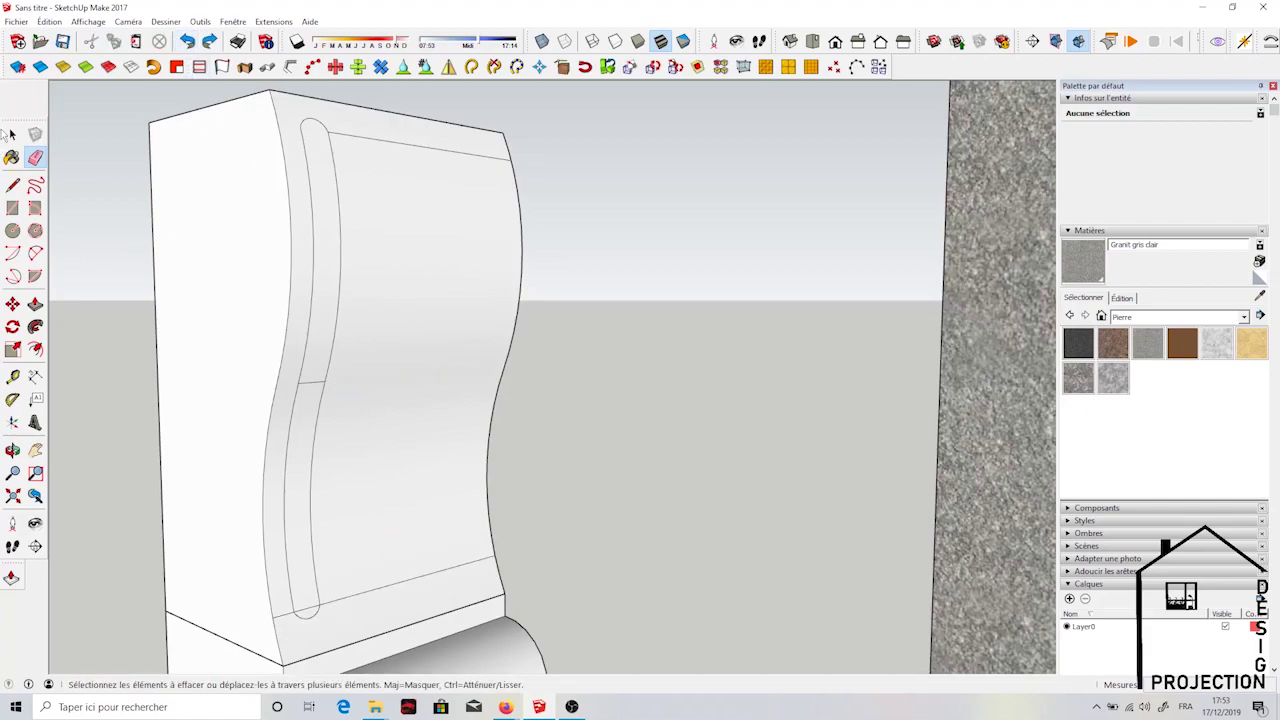
left_click(335, 228)
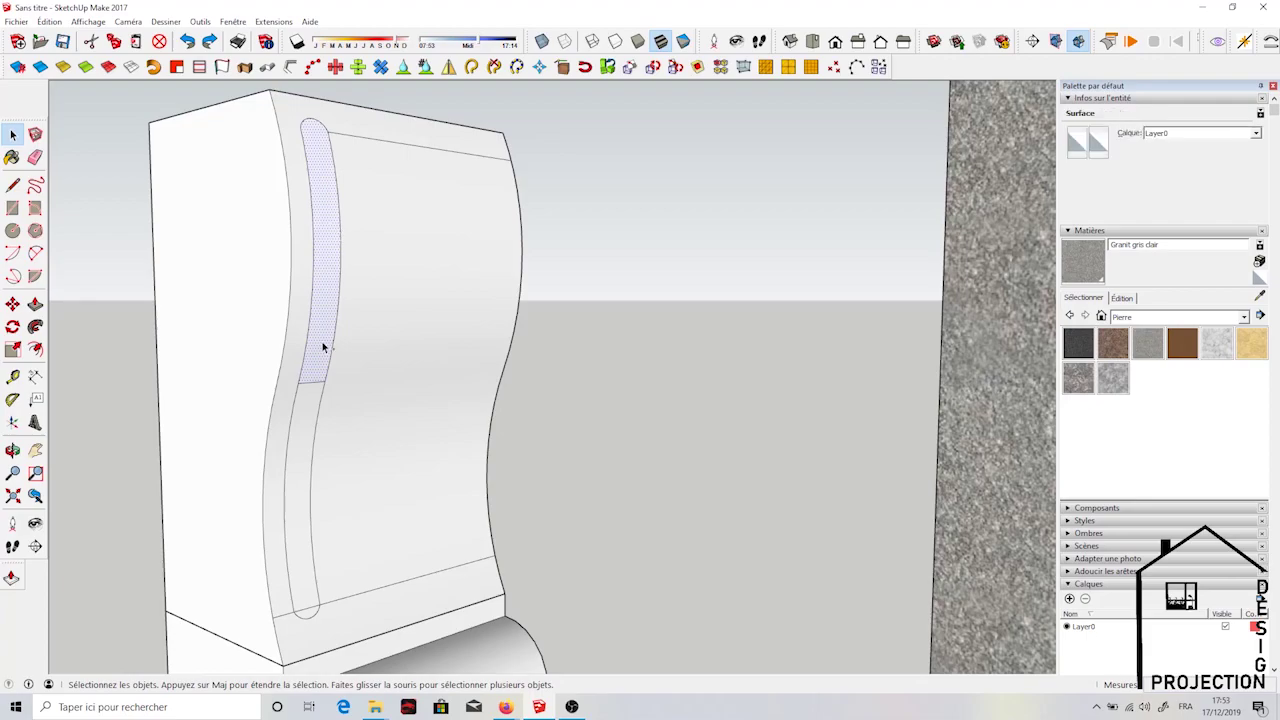
left_click(301, 590, "shift")
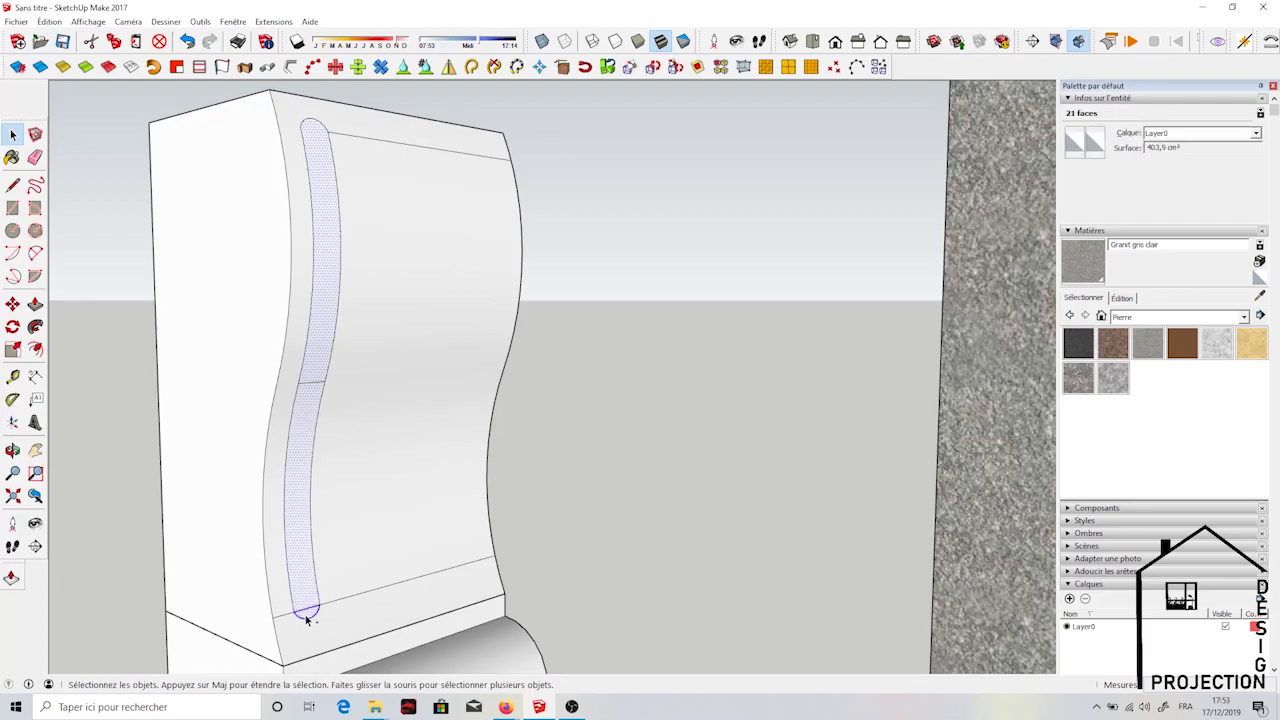
double_click(309, 547, "shift")
double_click(326, 331, "shift")
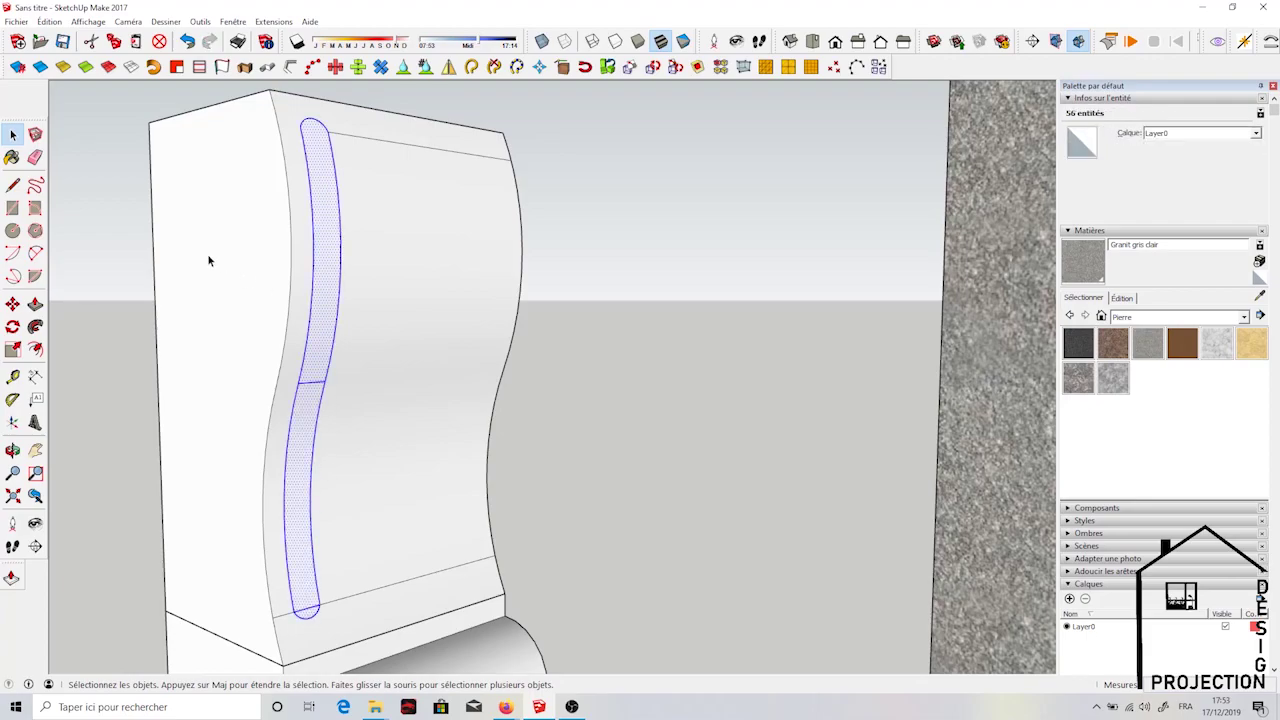
middle_click_drag(209, 260, 71, 466)
left_click(35, 451)
mouse_move(200, 347)
left_mouse_down()
mouse_move(285, 377)
mouse_move(263, 414)
left_mouse_up()
scroll(285, 377, "down", 2)
Copy the selected groove outline with Move plus Ctrl and drop it left along the red axis
key("m")
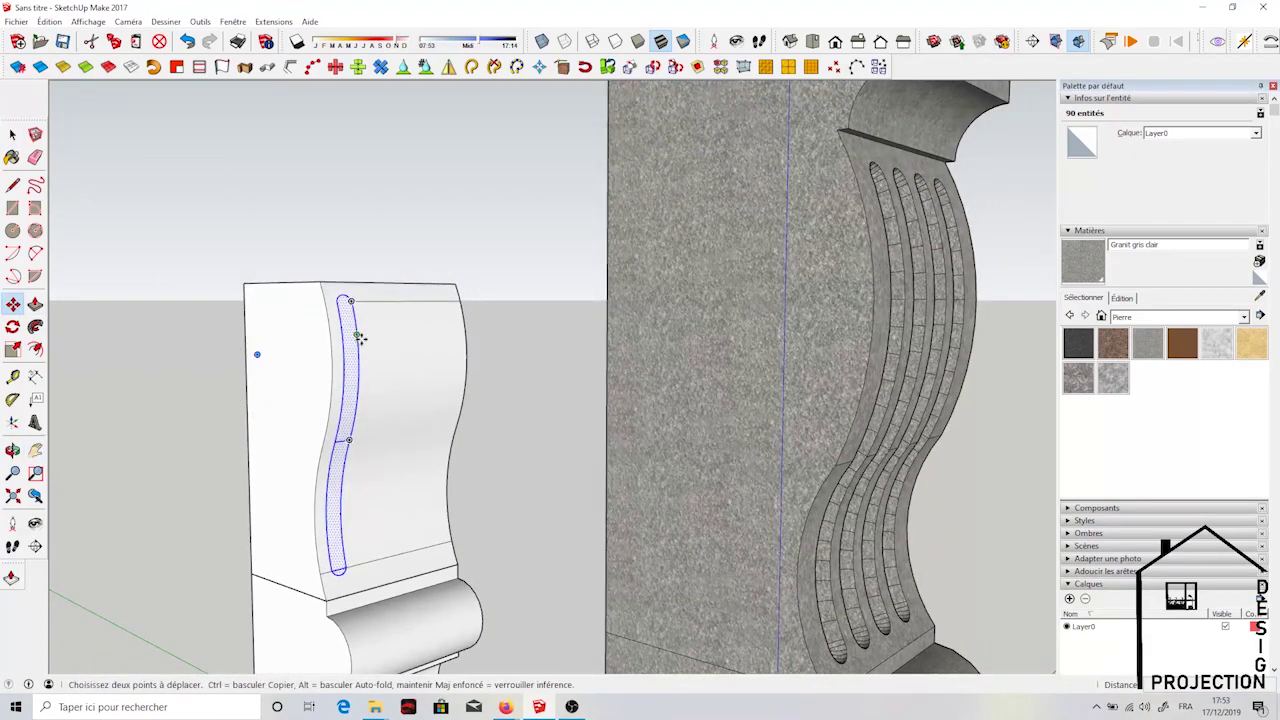
left_click(358, 347)
key("ctrl")
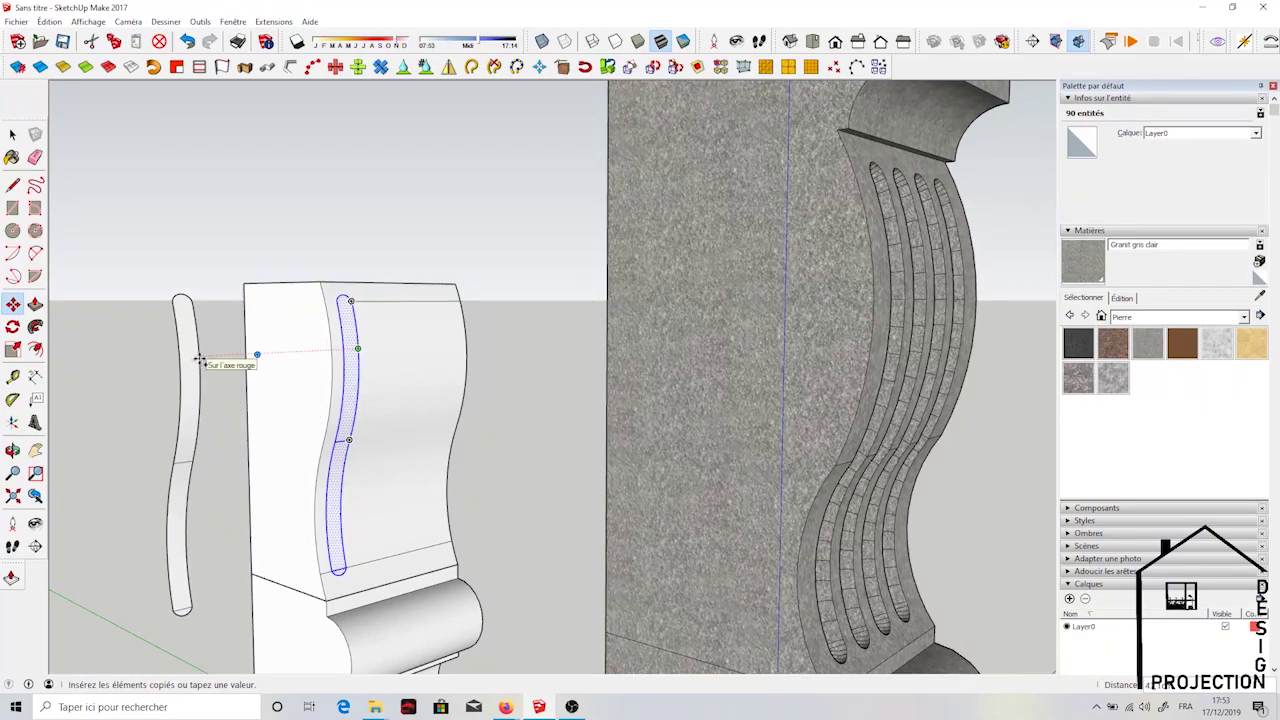
left_click(199, 360)
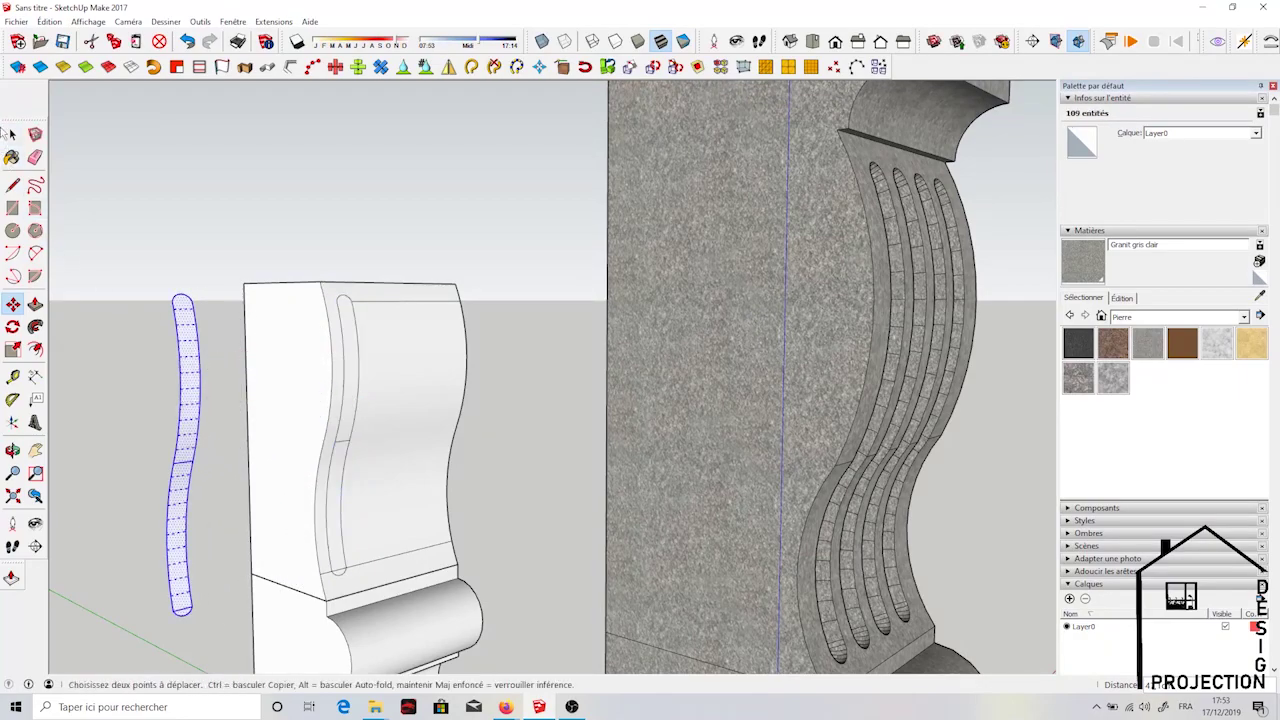
key("space")
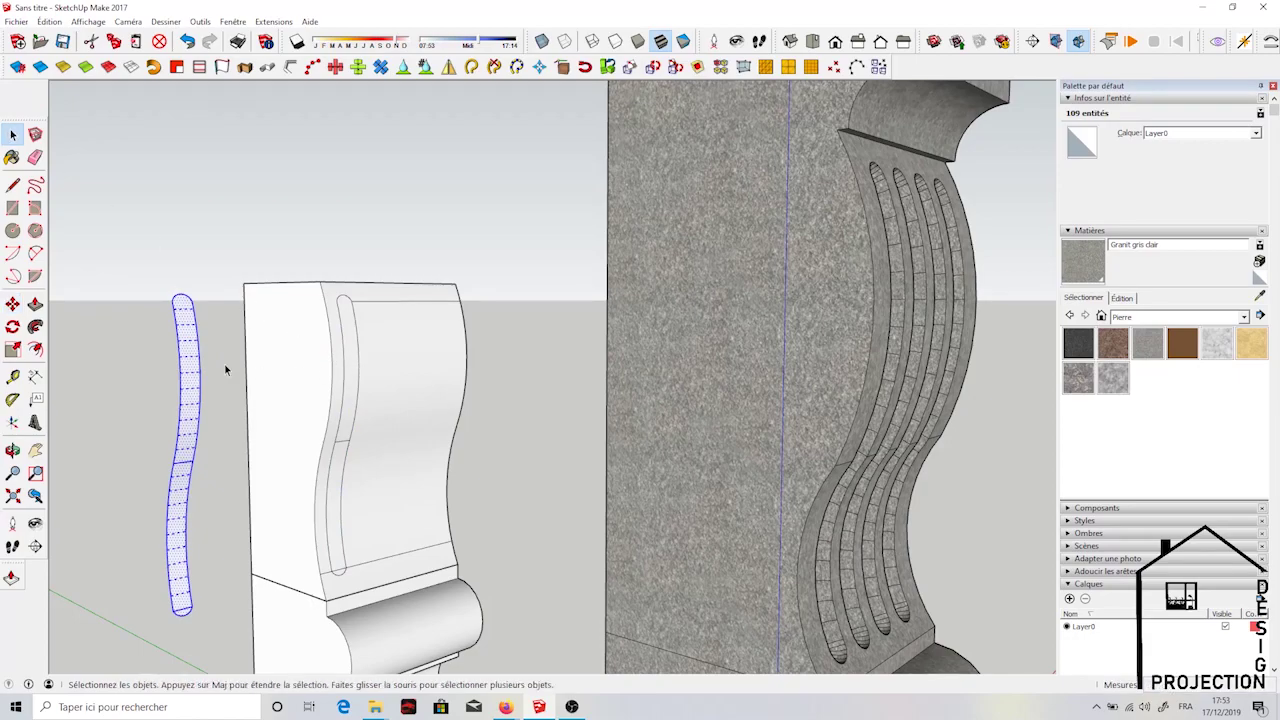
mouse_move(225, 370)
middle_mouse_down()
mouse_move(694, 263)
mouse_move(694, 443)
middle_mouse_up()
Draw a two-point arc profile across the end of the copied groove, closing a profile face
scroll(679, 390, "up", 3)
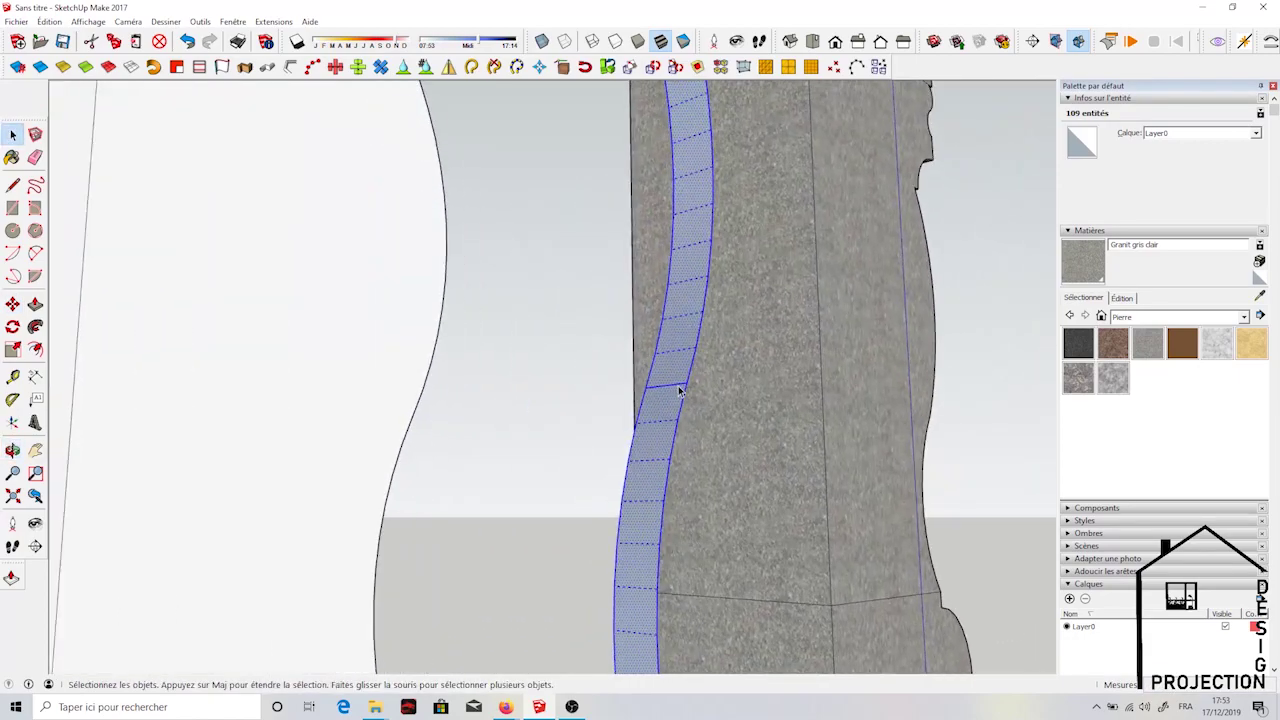
middle_click_drag(679, 390, 668, 405)
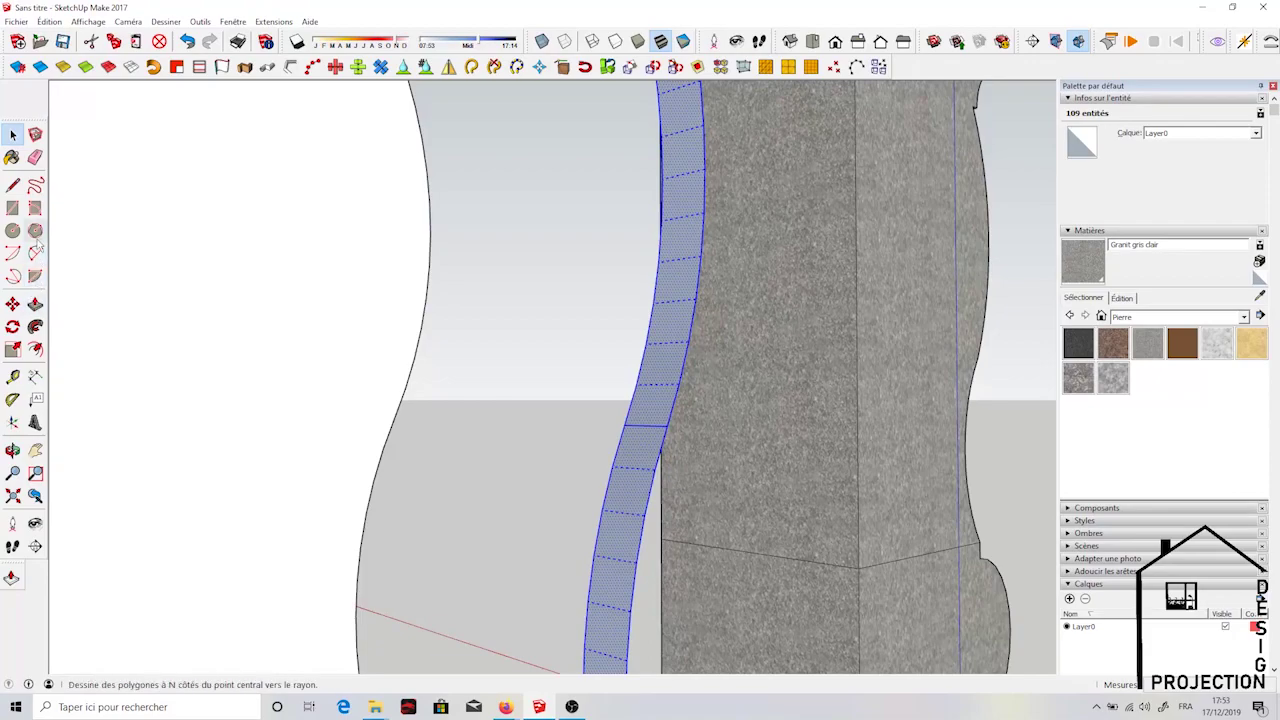
left_click(12, 185)
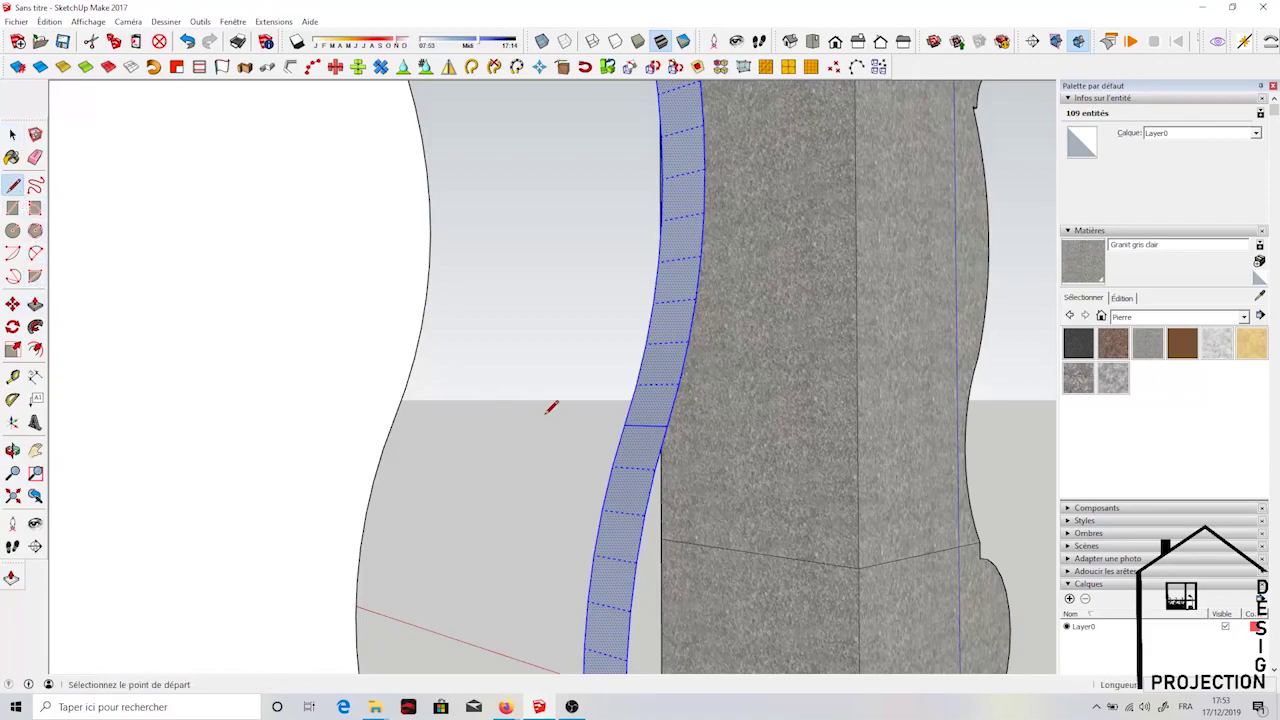
left_click(645, 426)
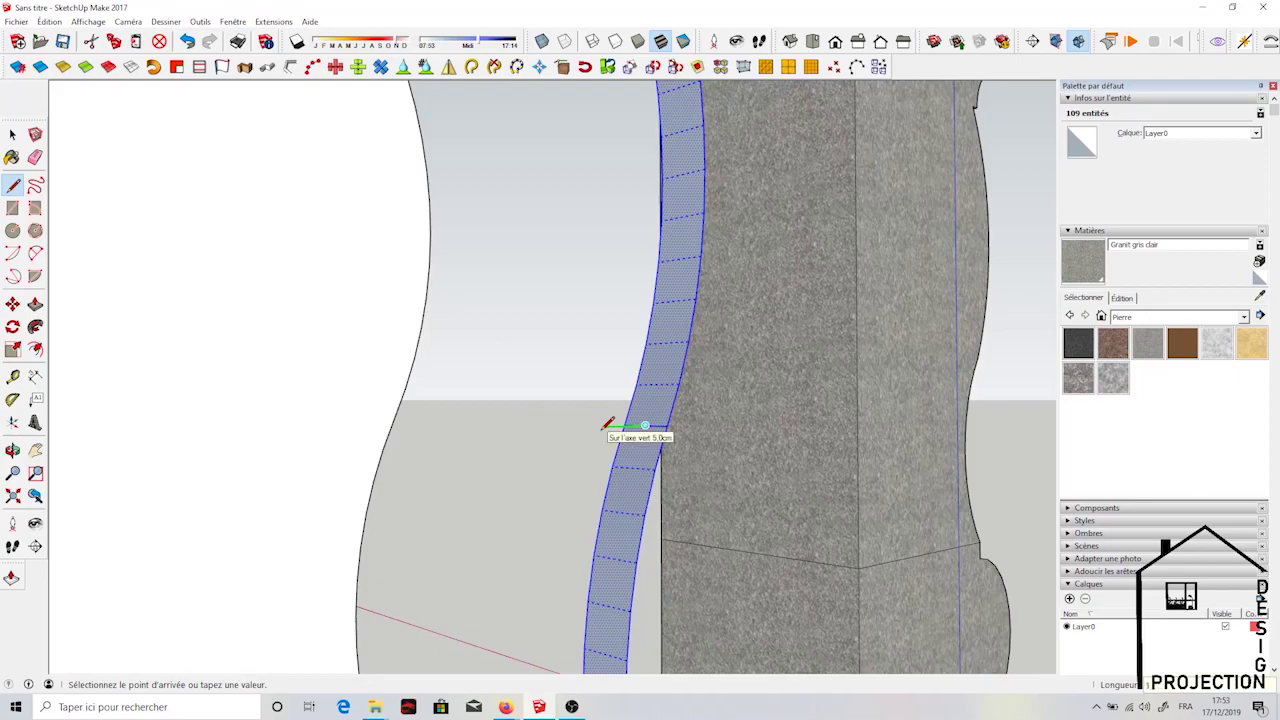
left_click(36, 256)
scroll(609, 409, "up", 5)
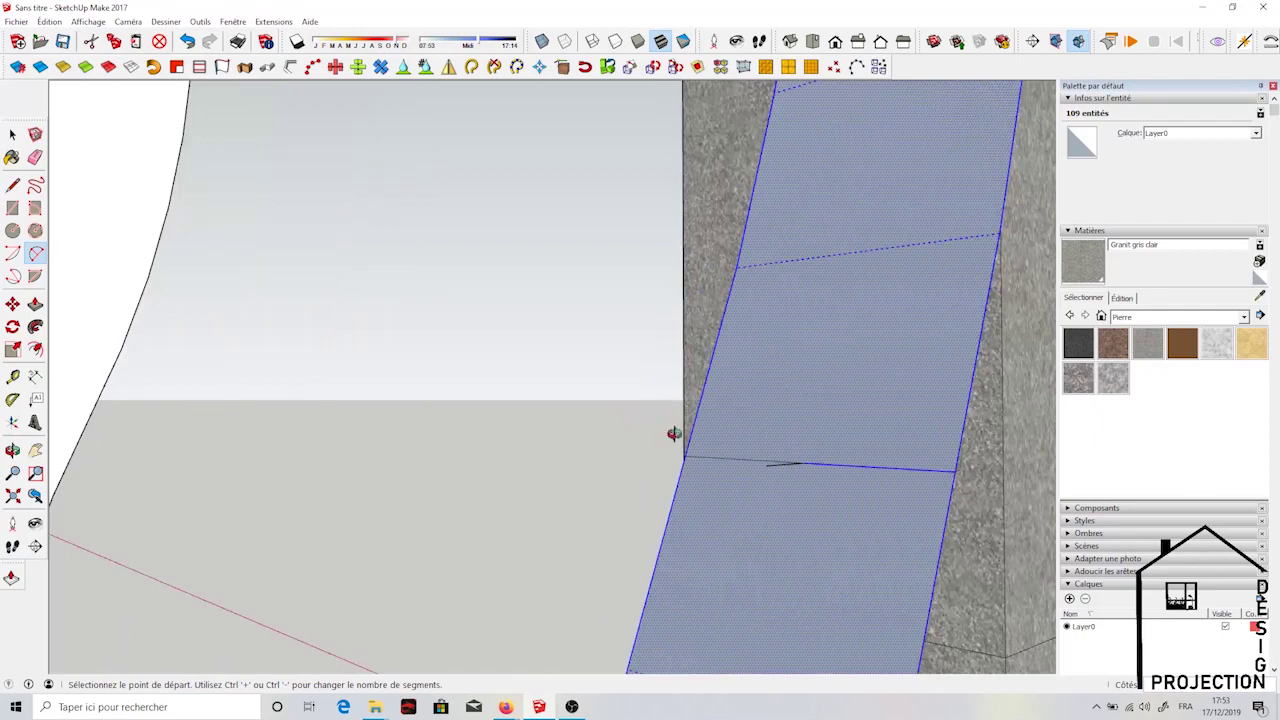
middle_click_drag(674, 431, 799, 569)
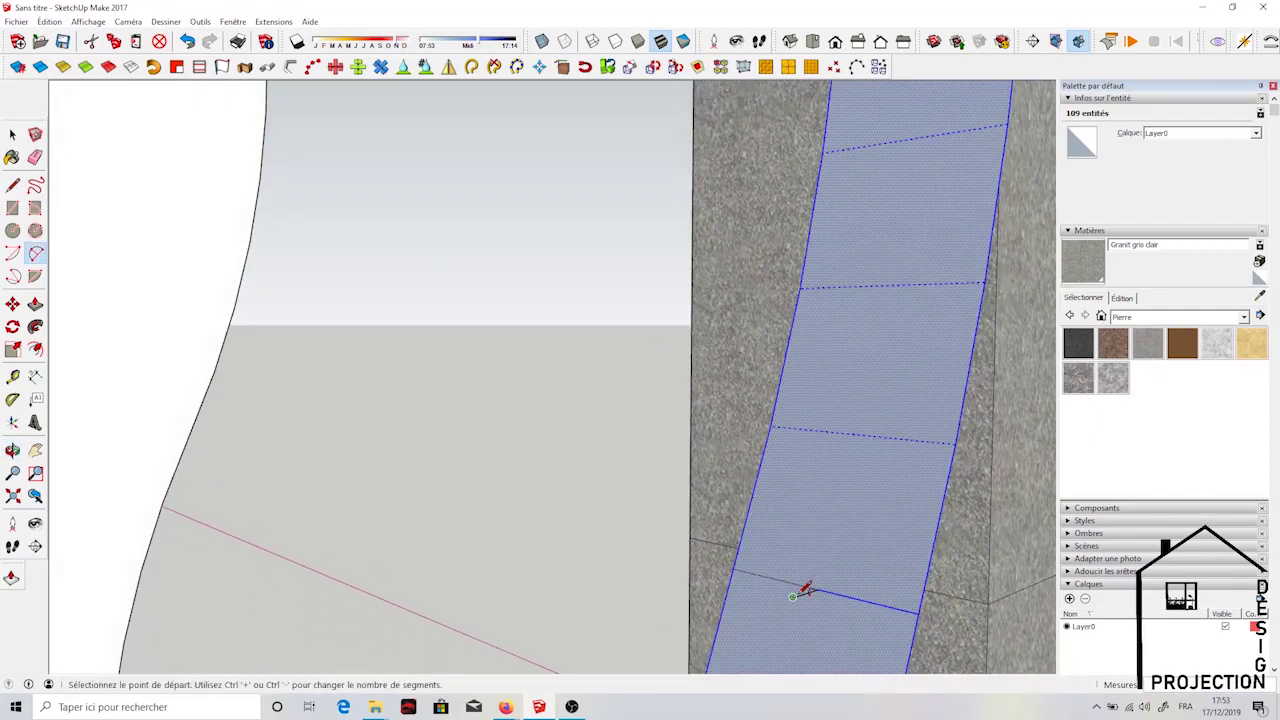
left_click(792, 597)
left_click(919, 612)
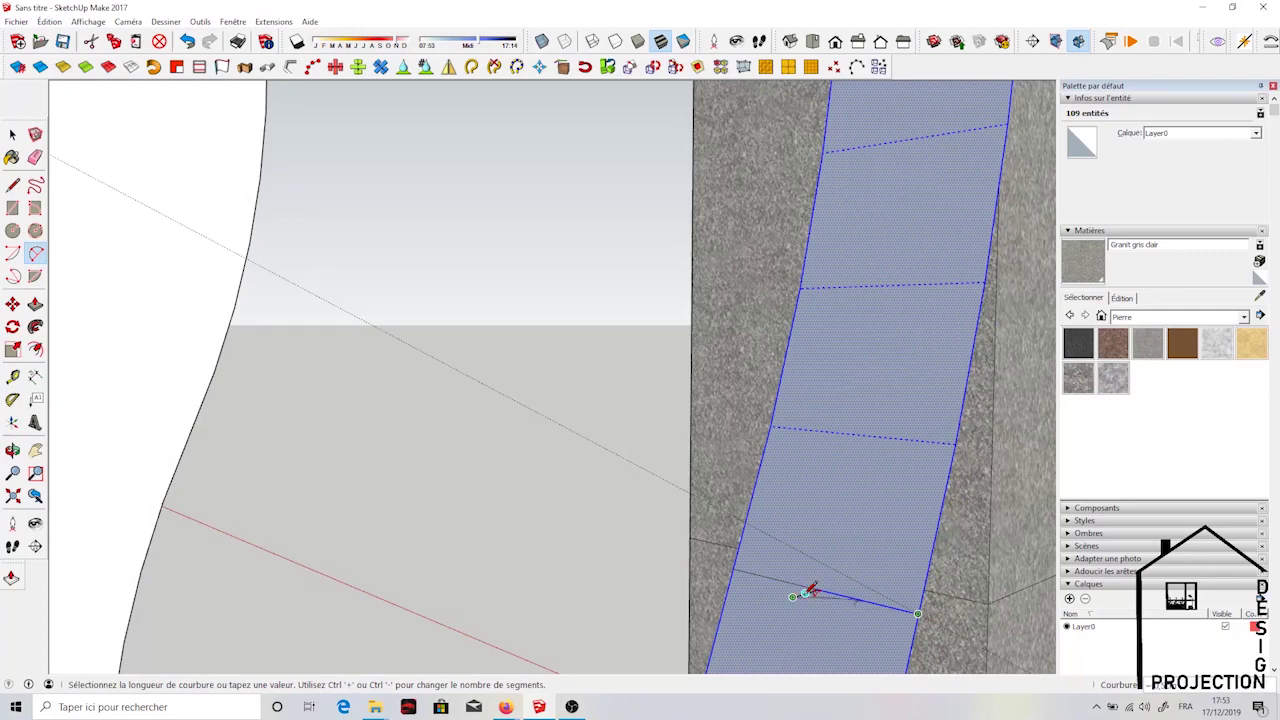
middle_click_drag(811, 591, 857, 694)
middle_click_drag(788, 570, 829, 591)
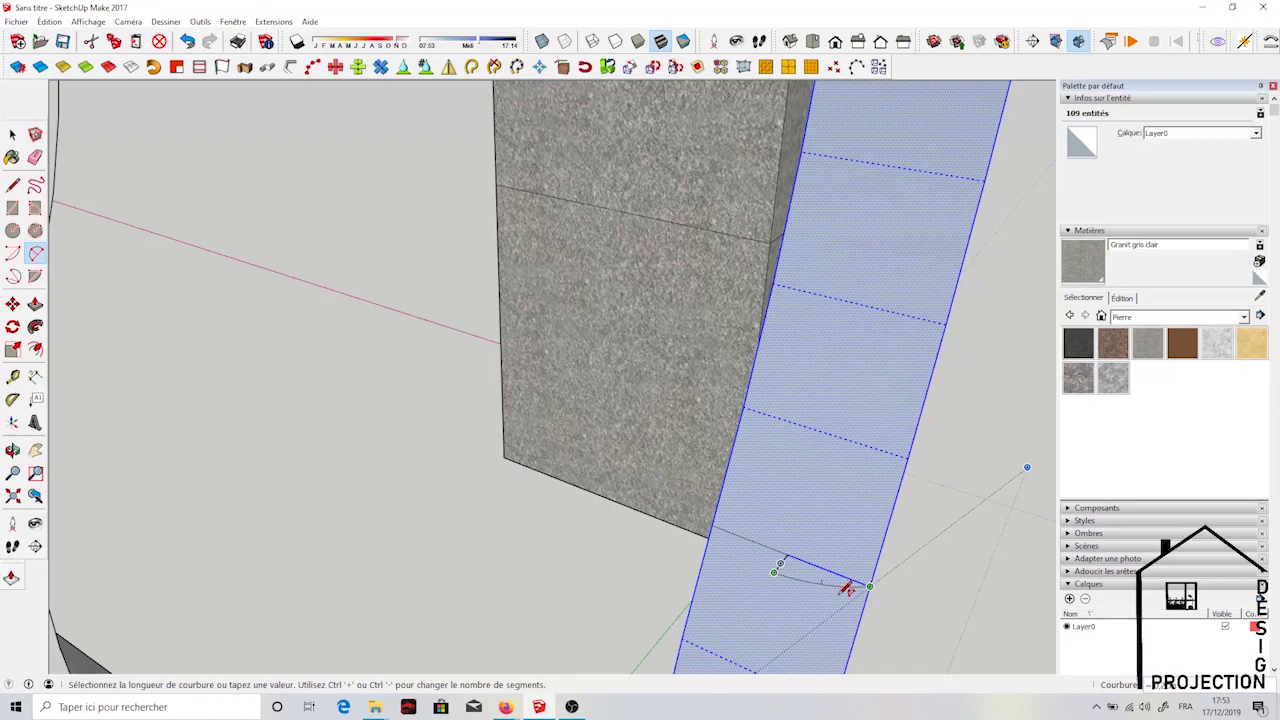
left_click(846, 588)
middle_click_drag(803, 549, 768, 569)
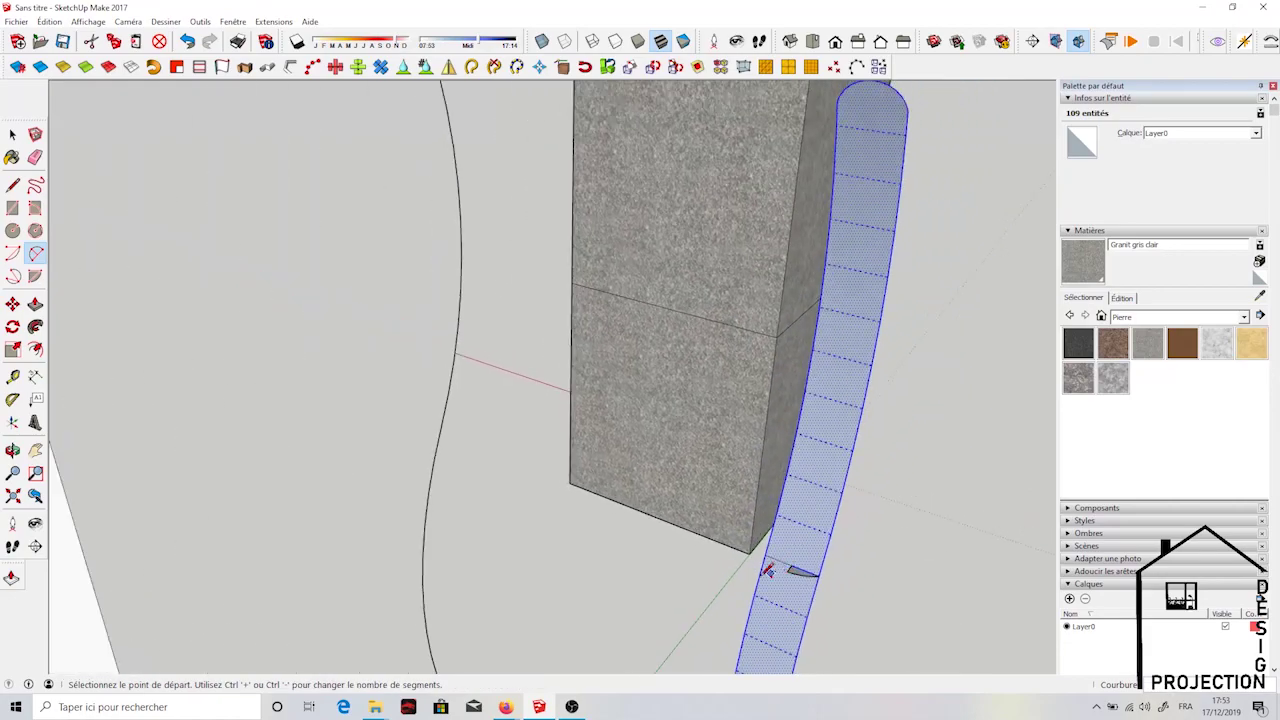
mouse_move(500, 386)
middle_mouse_down()
mouse_move(350, 427)
mouse_move(94, 371)
middle_mouse_up()
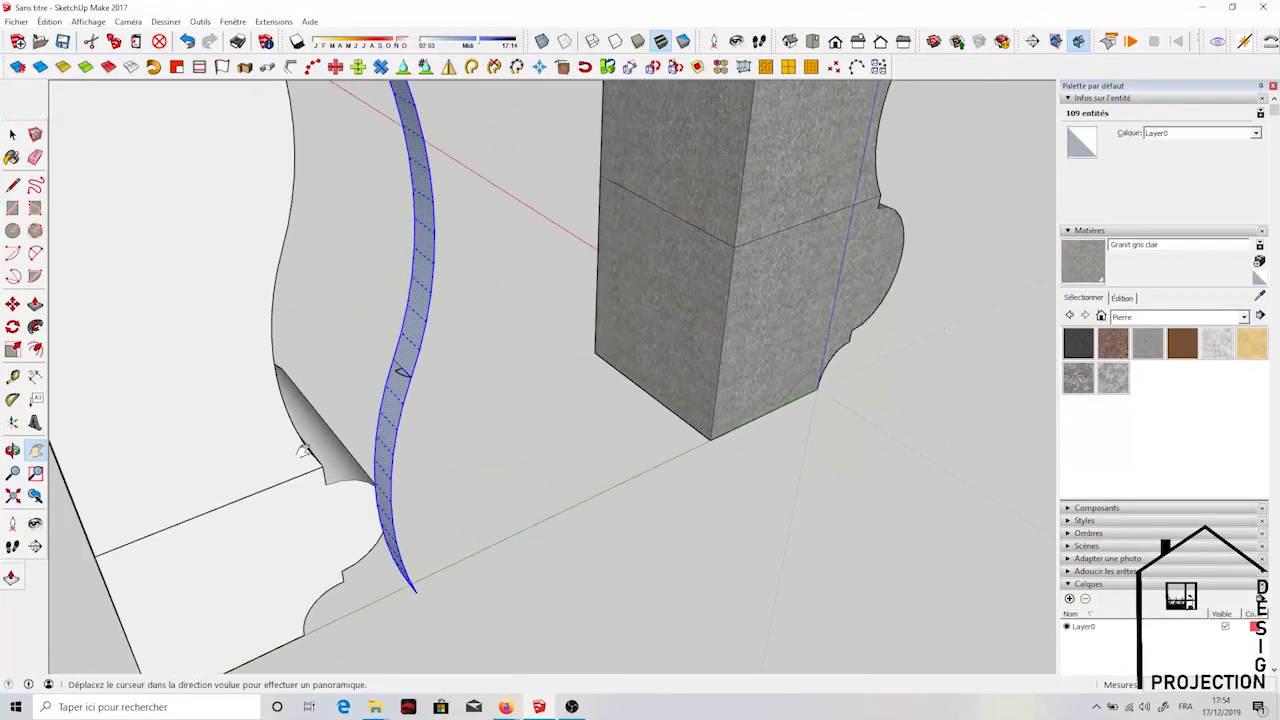
middle_click_drag(280, 326, 354, 420, "shift")
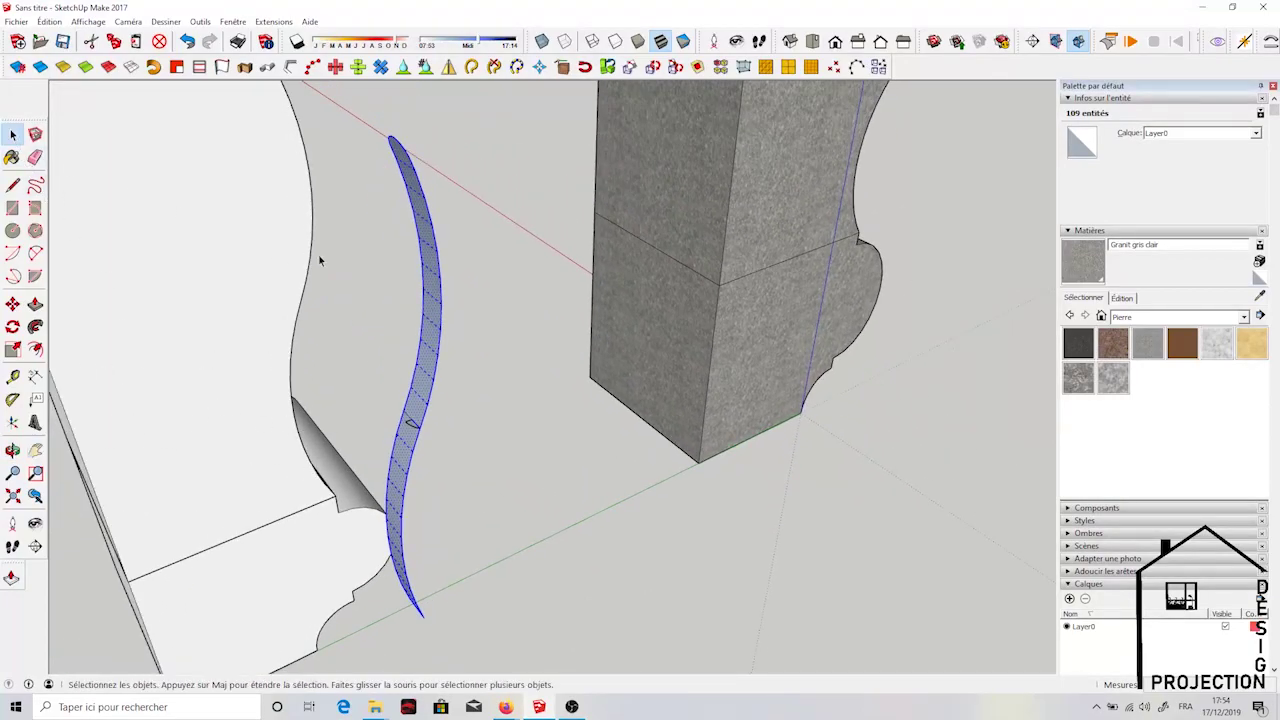
Select the three curve segments of the copied groove as the sweep path
left_click(405, 418)
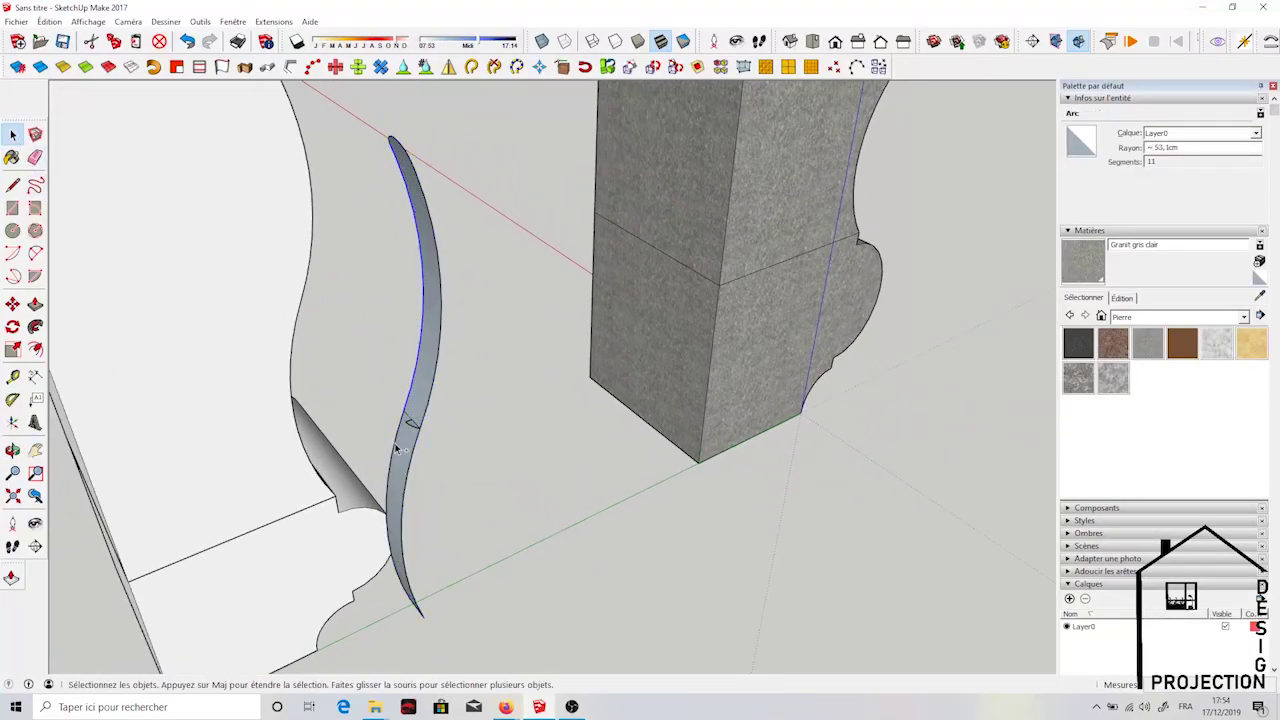
left_click(406, 444, "shift")
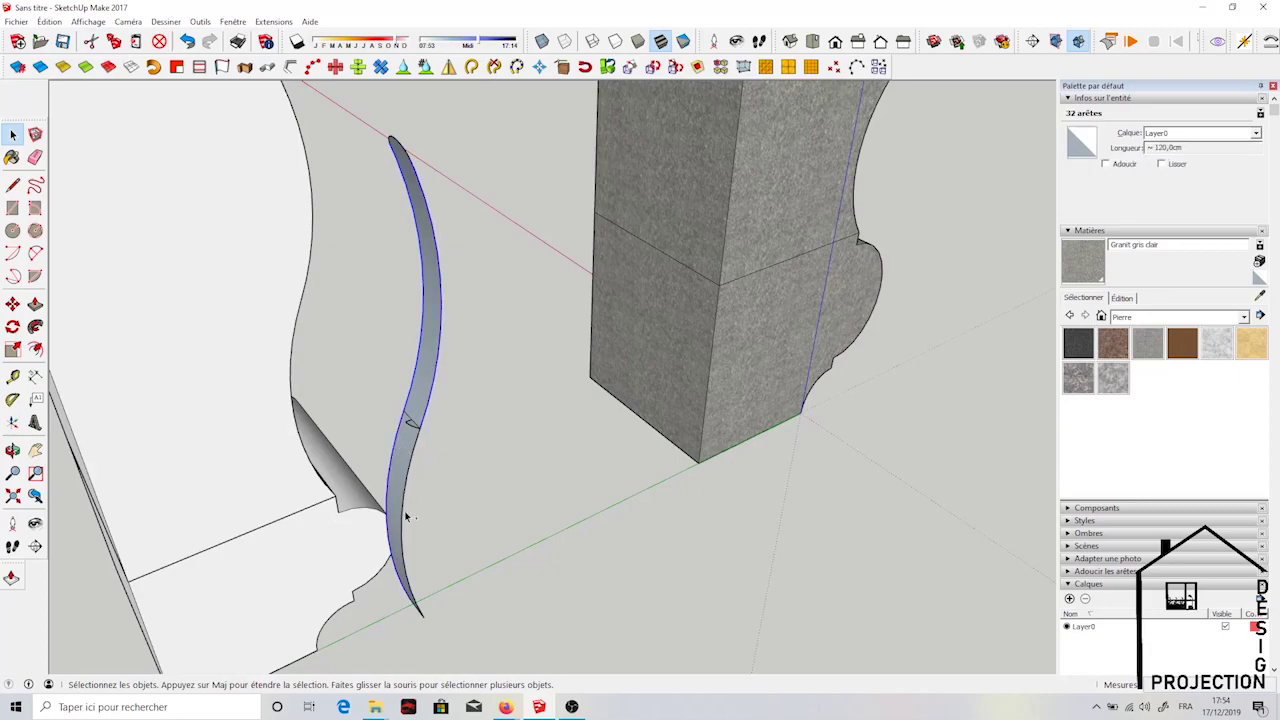
left_click(414, 160, "shift")
left_click(12, 450)
mouse_move(266, 337)
left_mouse_down()
mouse_move(472, 356)
mouse_move(152, 324)
left_mouse_up()
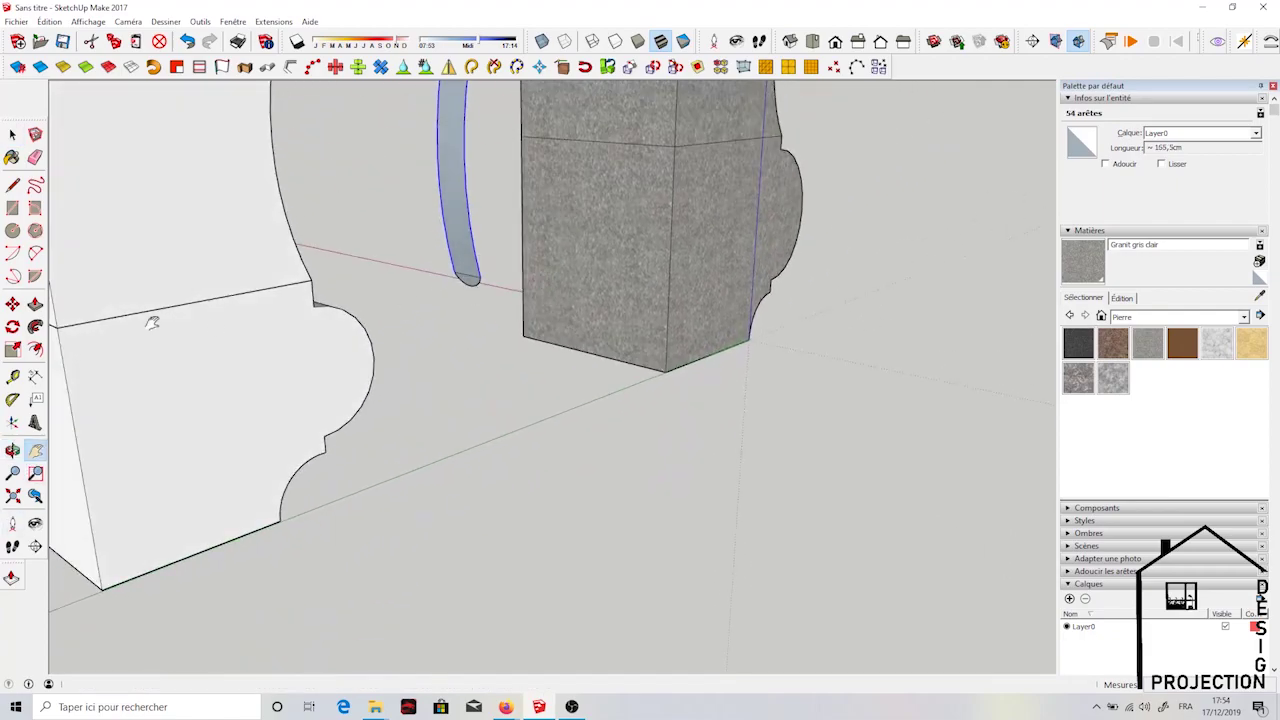
key("space")
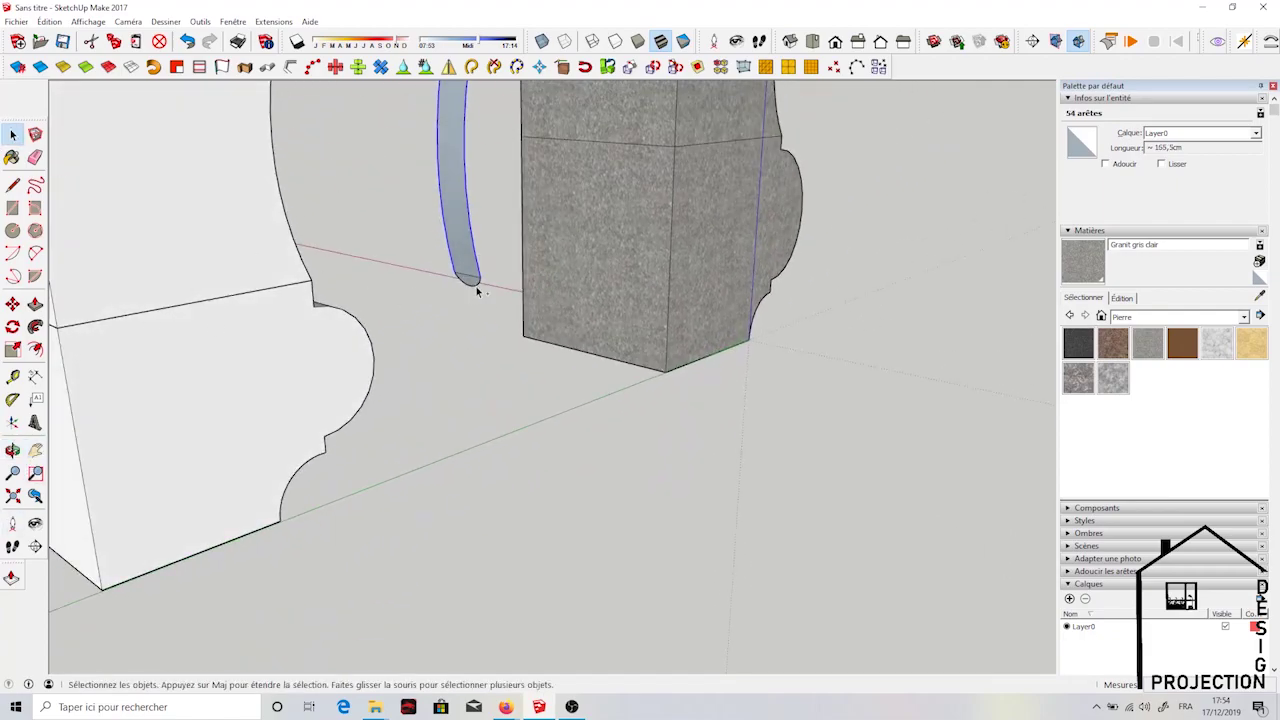
left_click(35, 450)
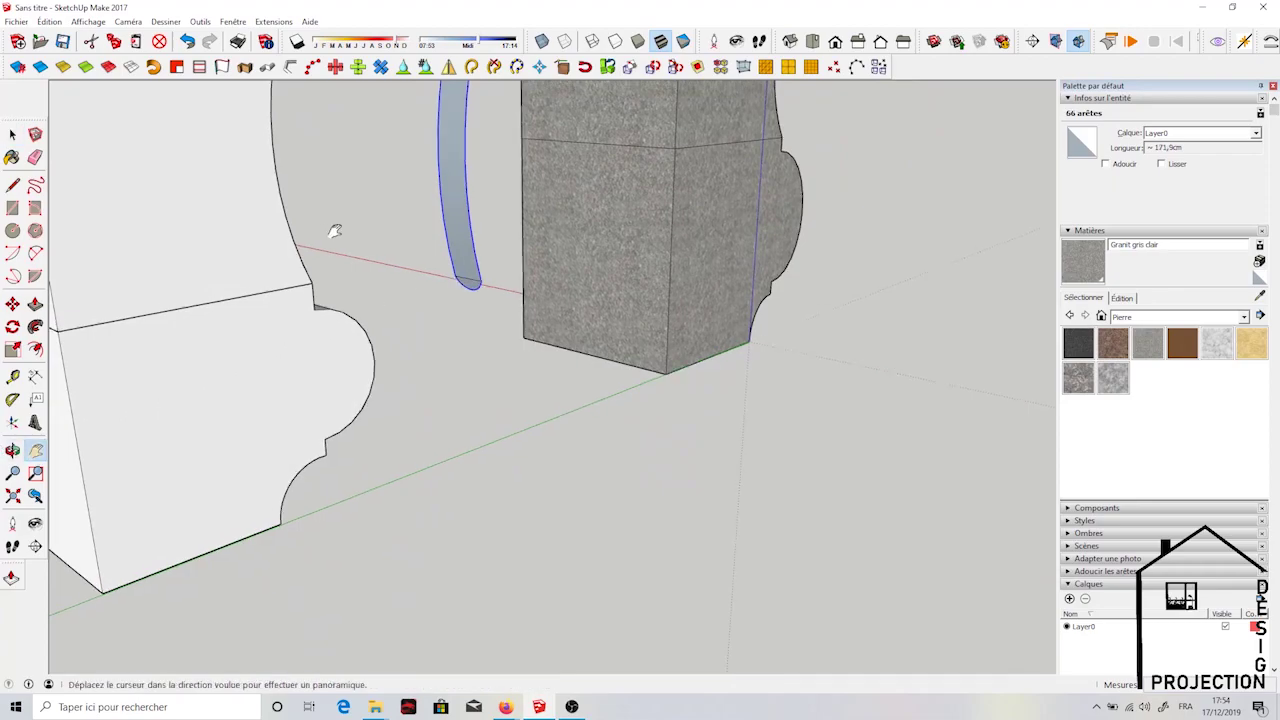
scroll(334, 229, "up", 3)
left_click_drag(334, 229, 163, 567)
Sweep the arc profile along the curve with Follow Me into a tube, then undo the last change
left_click(35, 326)
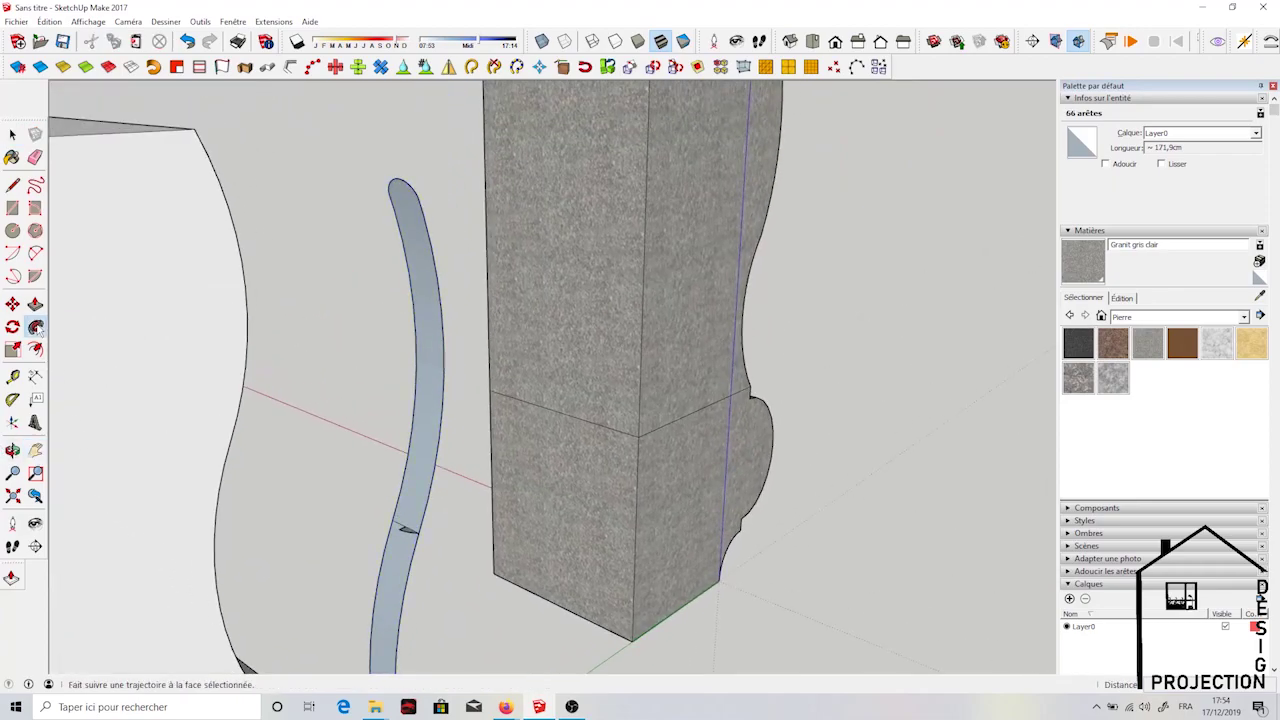
left_click(410, 533)
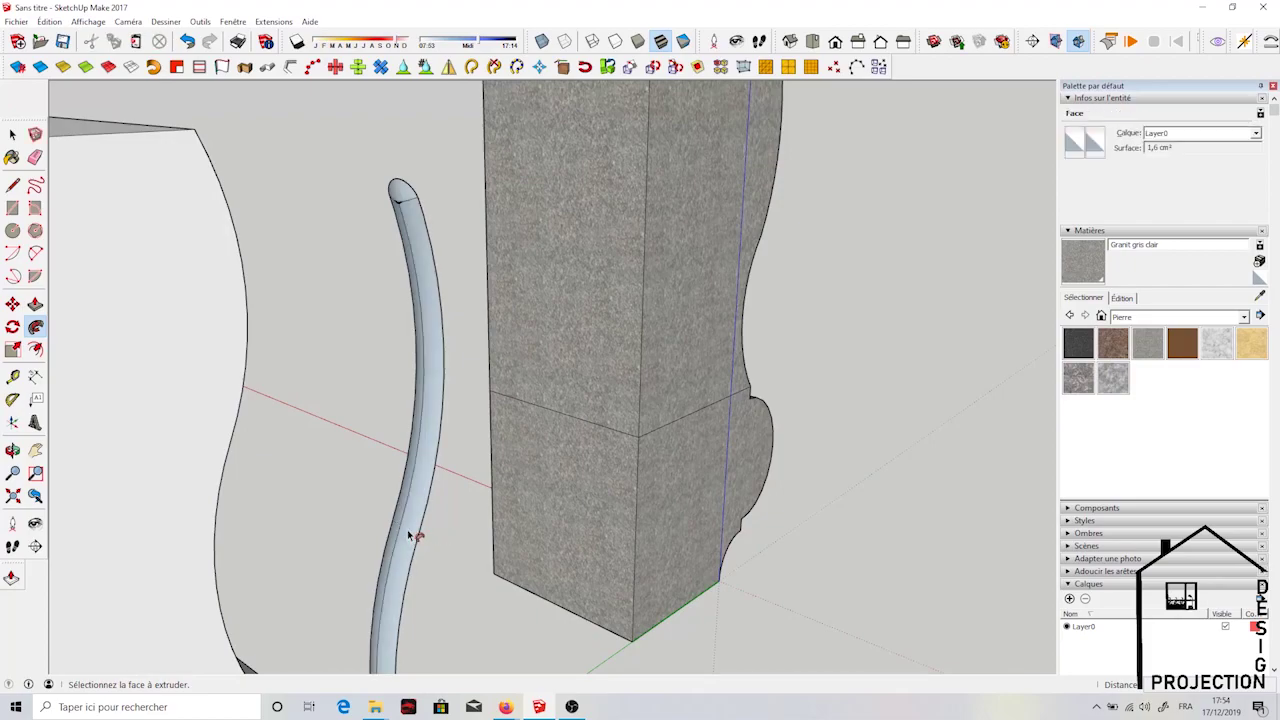
mouse_move(398, 516)
middle_mouse_down()
mouse_move(557, 423)
mouse_move(286, 491)
mouse_move(94, 514)
mouse_move(183, 489)
mouse_move(116, 461)
mouse_move(380, 463)
mouse_move(251, 460)
middle_mouse_up()
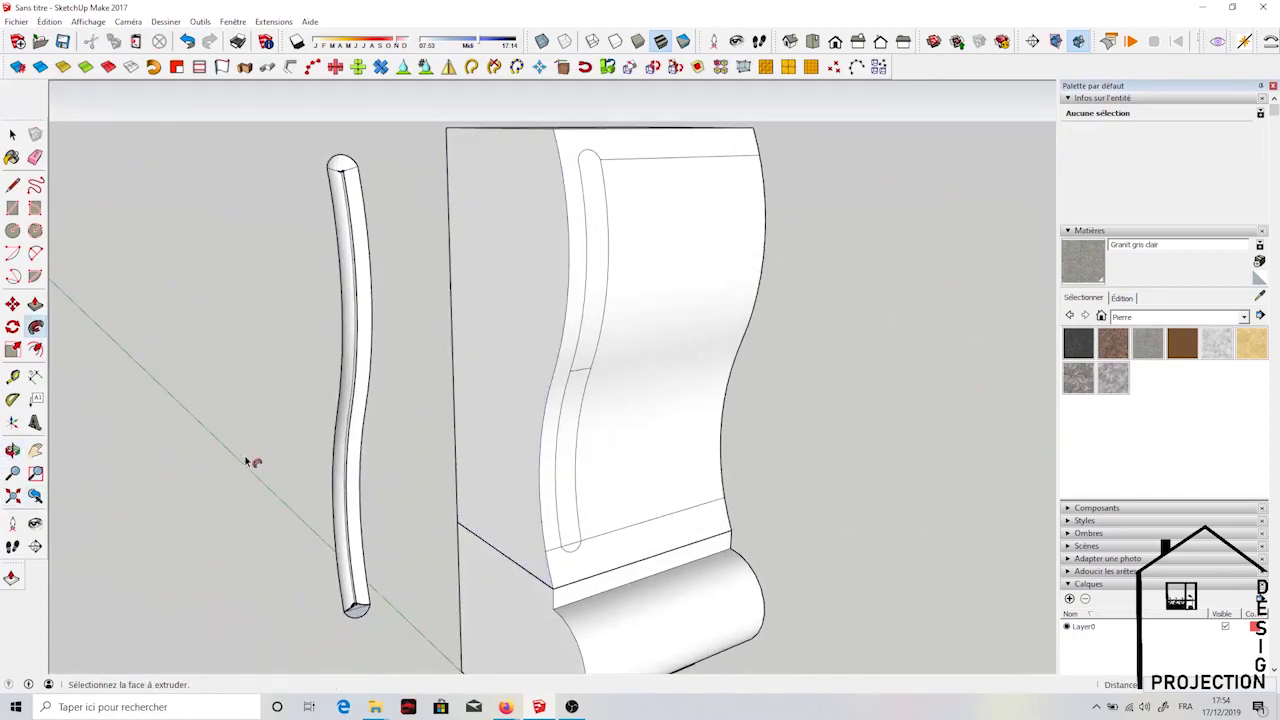
scroll(338, 403, "up", 3)
mouse_move(338, 403)
middle_mouse_down()
mouse_move(569, 391)
mouse_move(280, 423)
mouse_move(517, 457)
mouse_move(484, 479)
middle_mouse_up()
key("p")
scroll(484, 479, "down", 3)
scroll(472, 494, "down", 3)
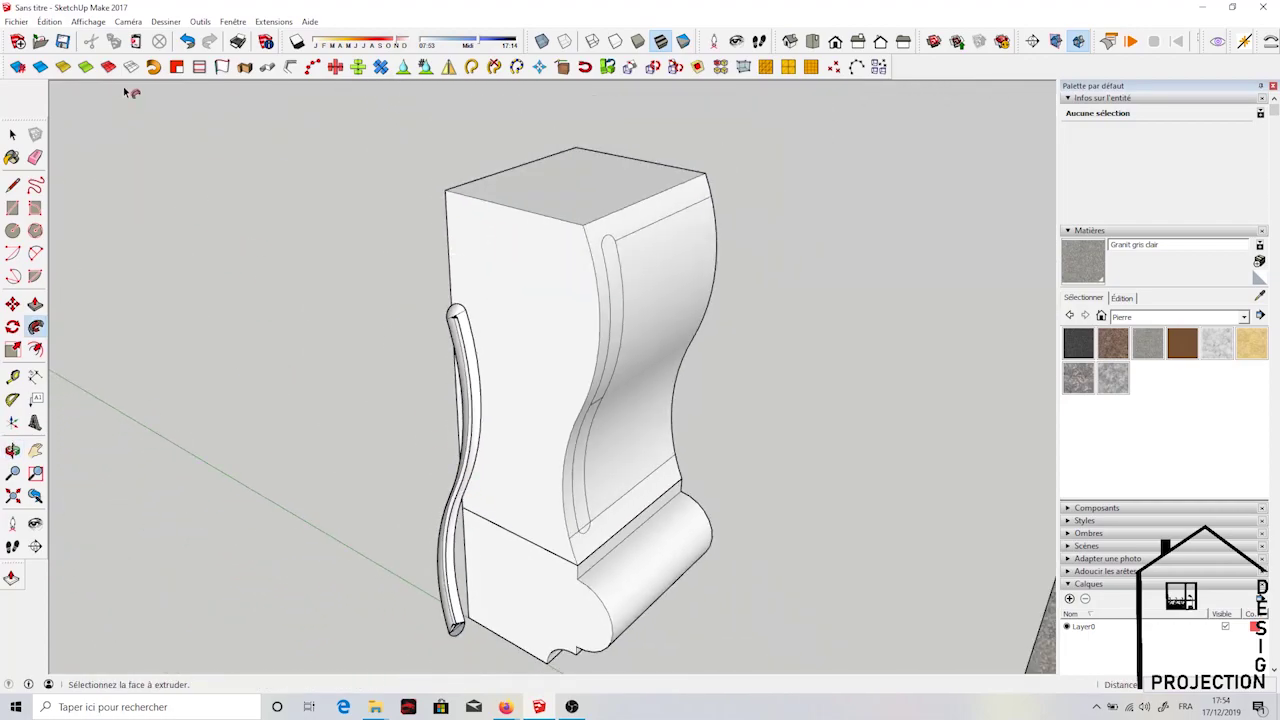
left_click(187, 41)
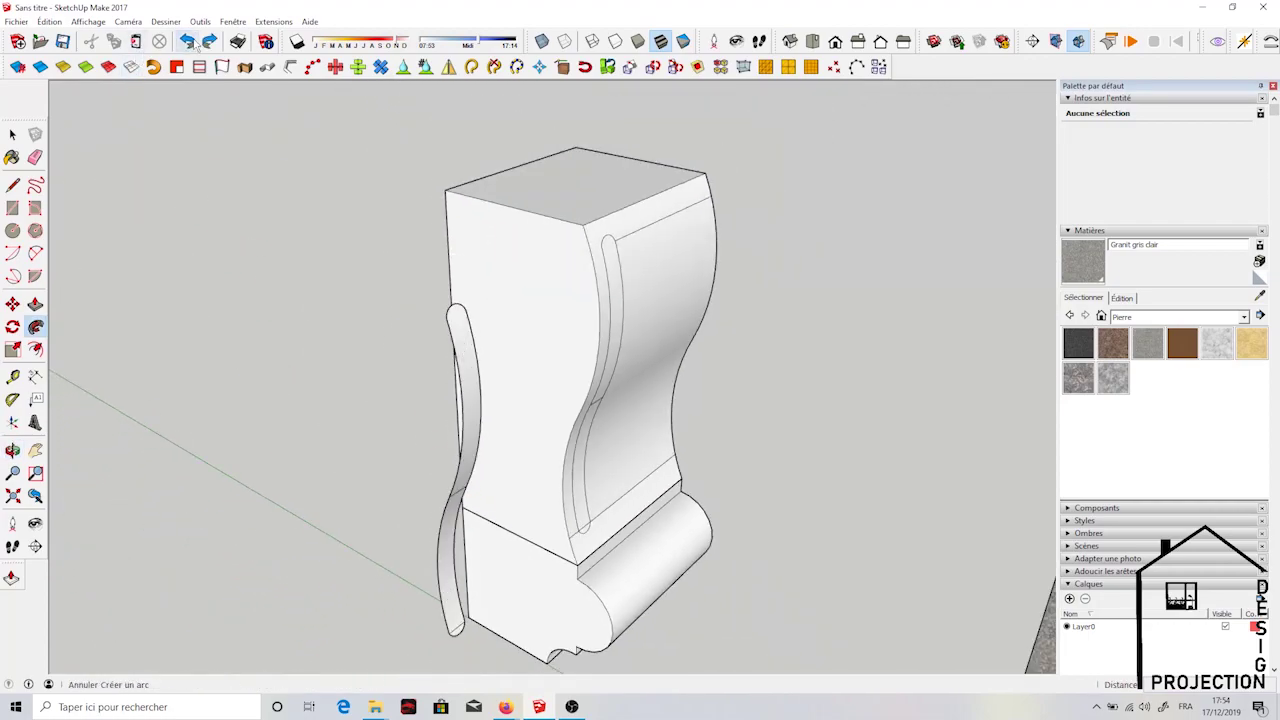
Draw a line across the curved strip and erase a stray edge and small face
scroll(420, 437, "up", 3)
mouse_move(420, 437)
middle_mouse_down()
mouse_move(603, 400)
mouse_move(633, 478)
middle_mouse_up()
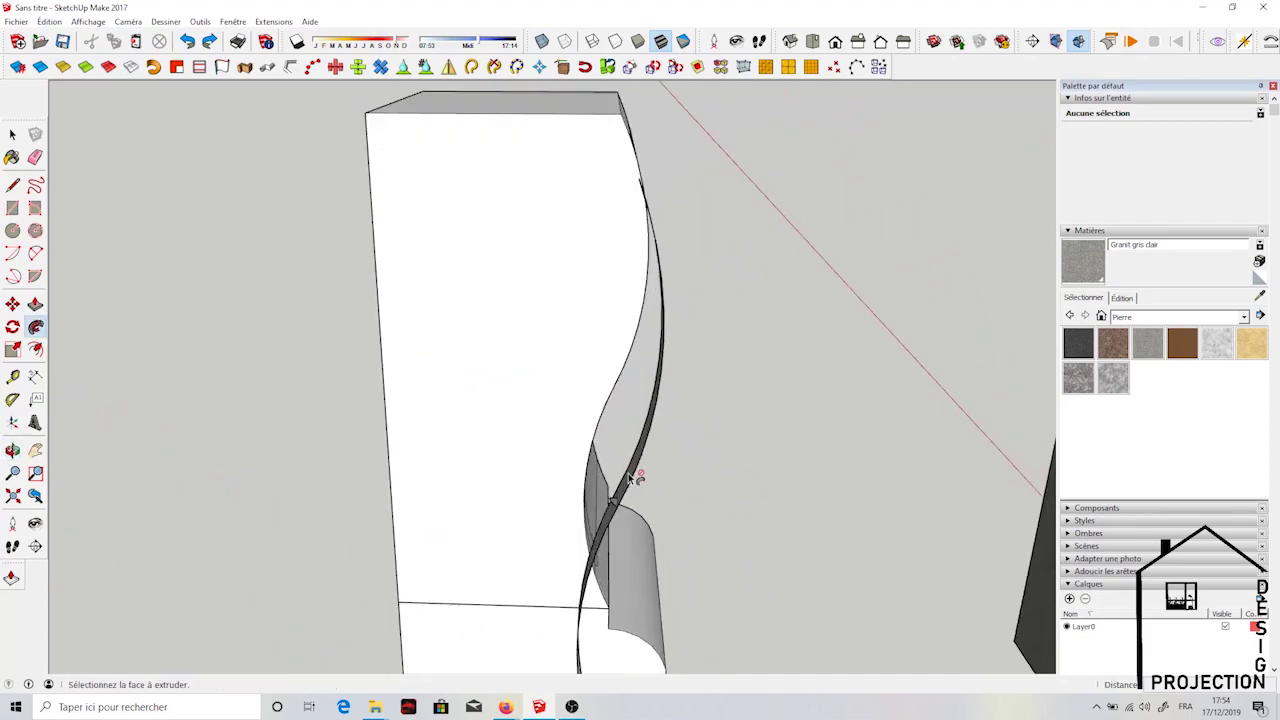
scroll(633, 478, "up", 3)
scroll(609, 523, "up", 3)
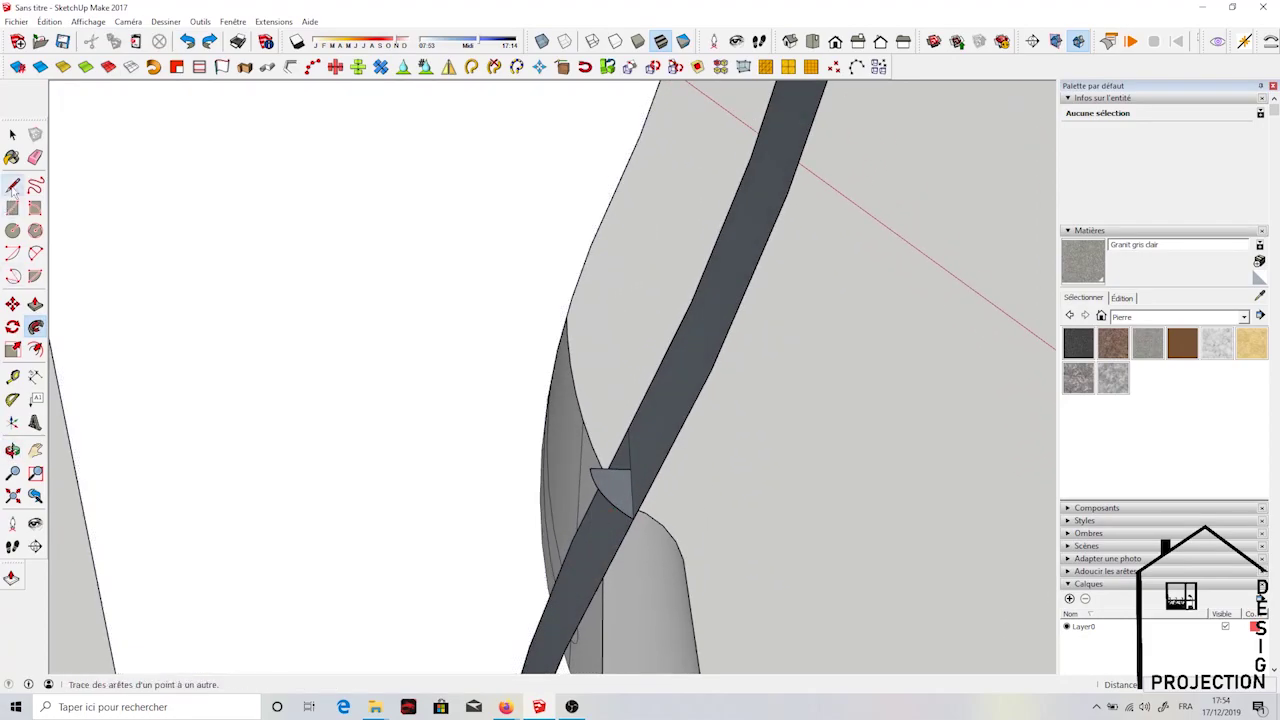
left_click(13, 187)
left_click(590, 467)
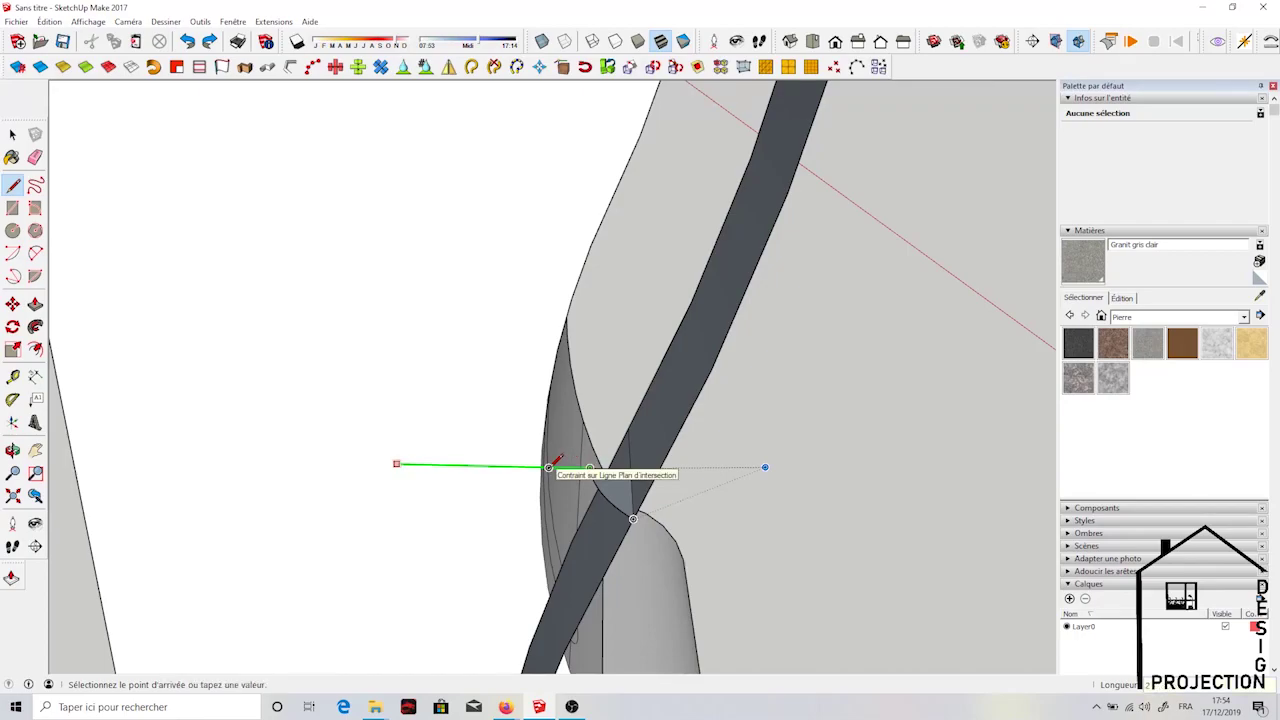
left_click(509, 467)
key("e")
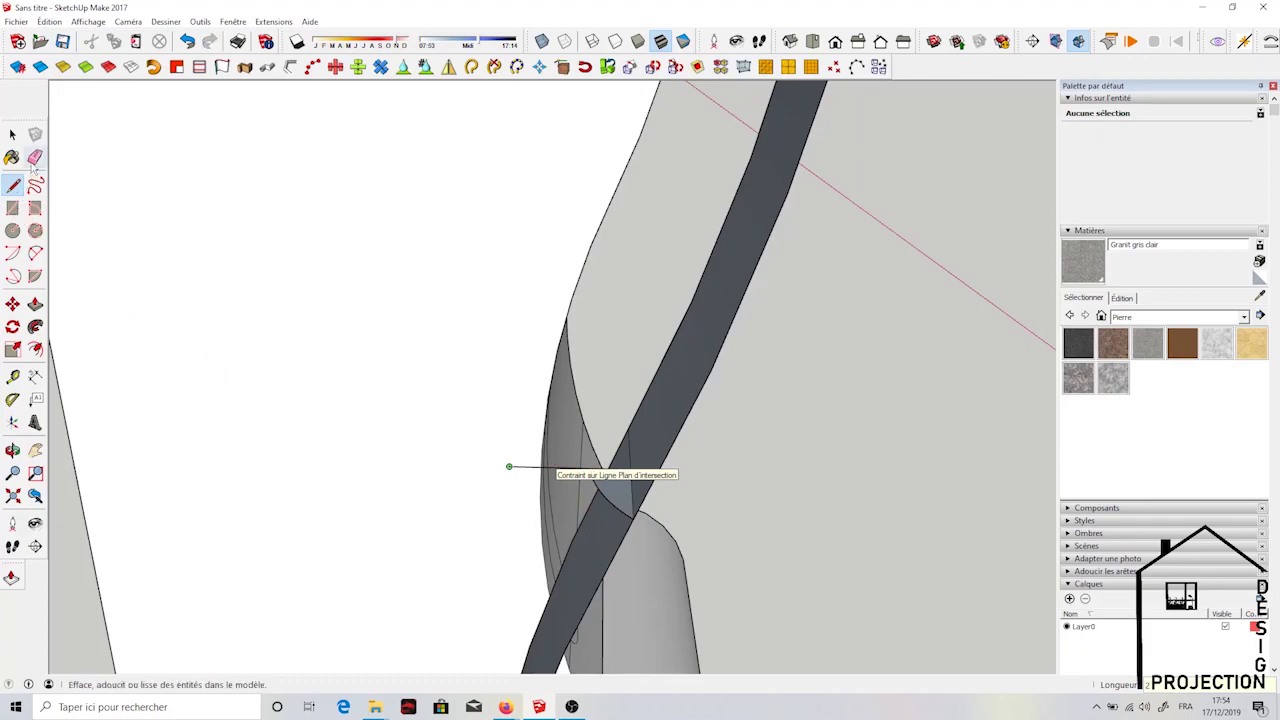
left_click(615, 505)
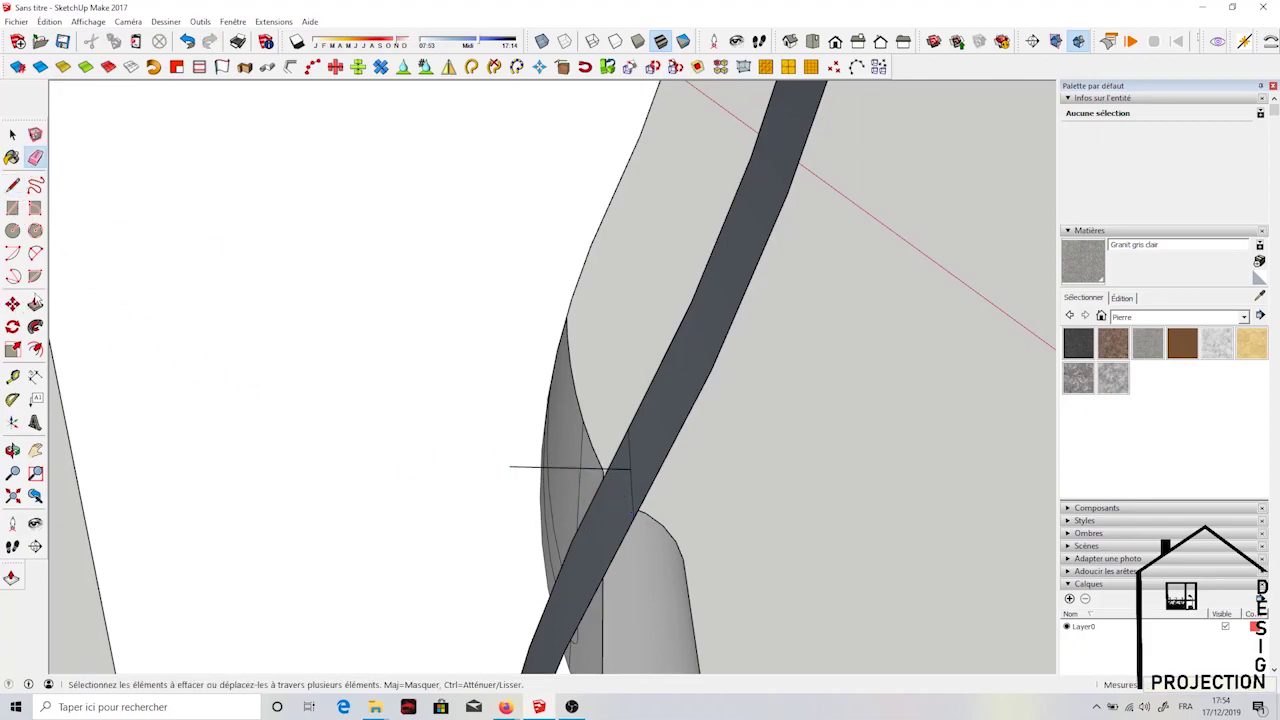
Draw a two-point arc from the line's end to close the strip's bottom end
key("a")
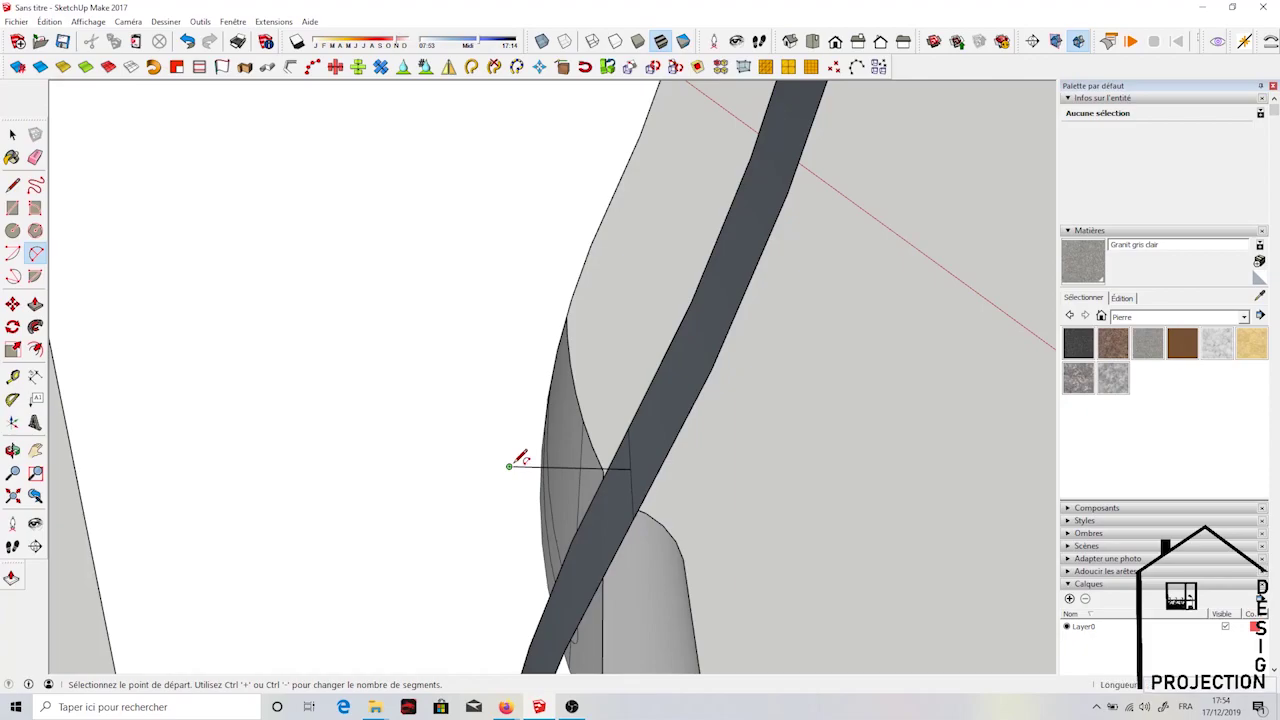
left_click(509, 467)
left_click(632, 516)
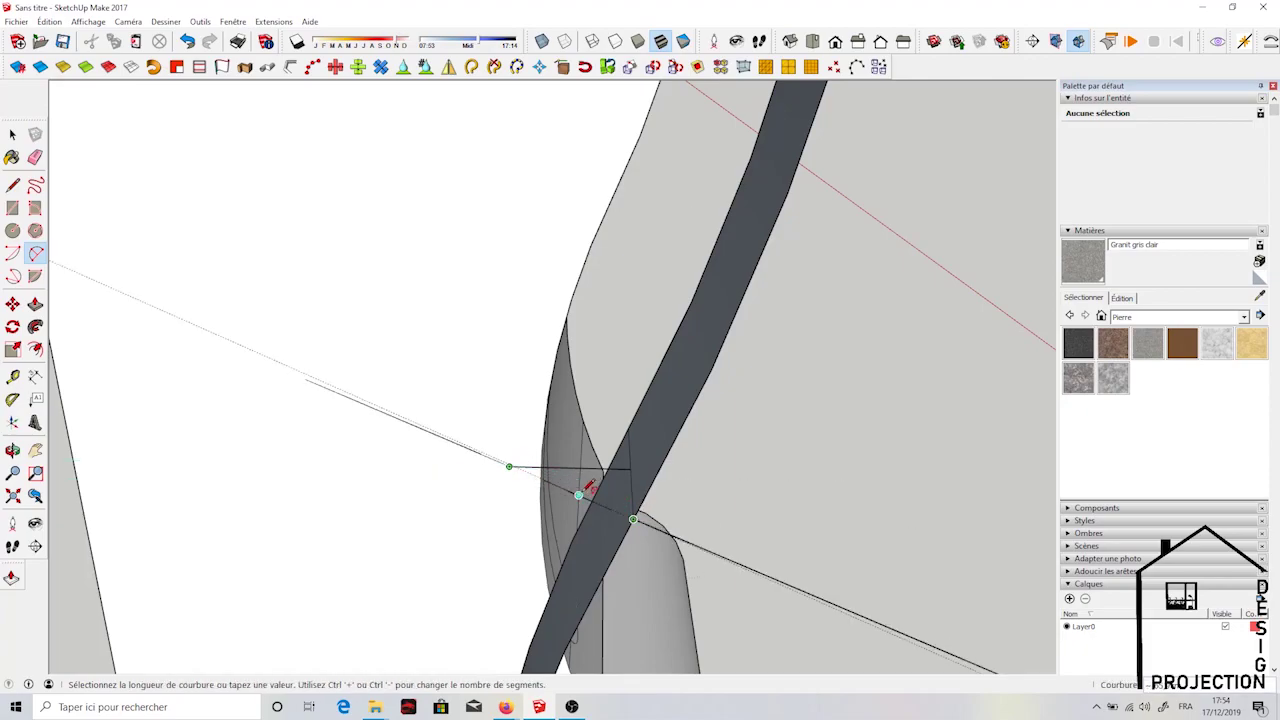
mouse_move(557, 508)
middle_mouse_down()
mouse_move(779, 583)
mouse_move(965, 598)
middle_mouse_up()
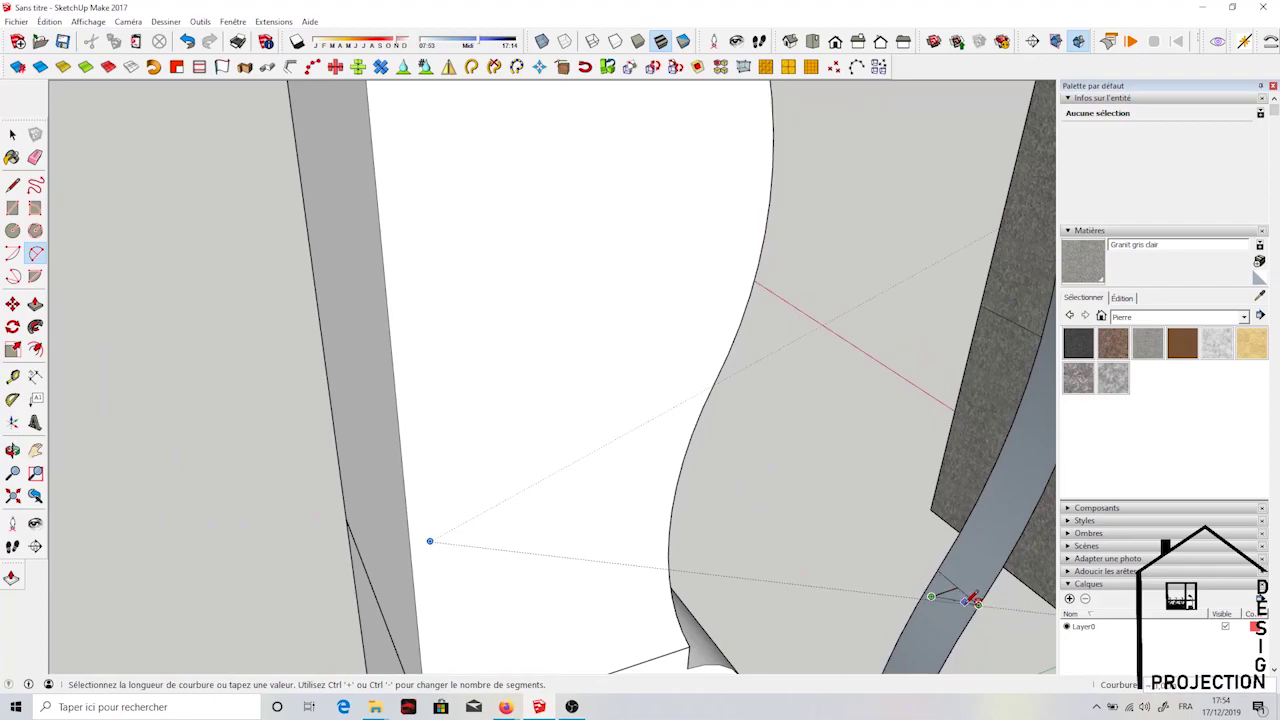
scroll(975, 600, "up", 3)
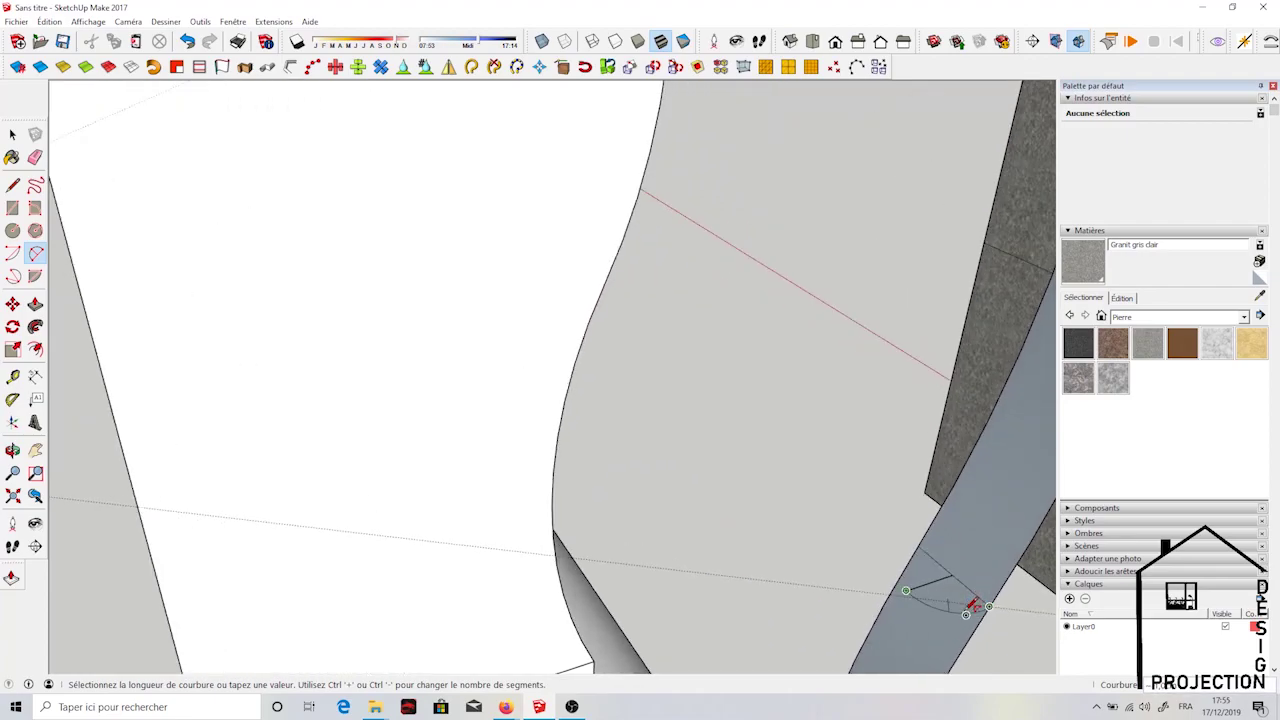
left_click(915, 568)
middle_click_drag(915, 568, 766, 509)
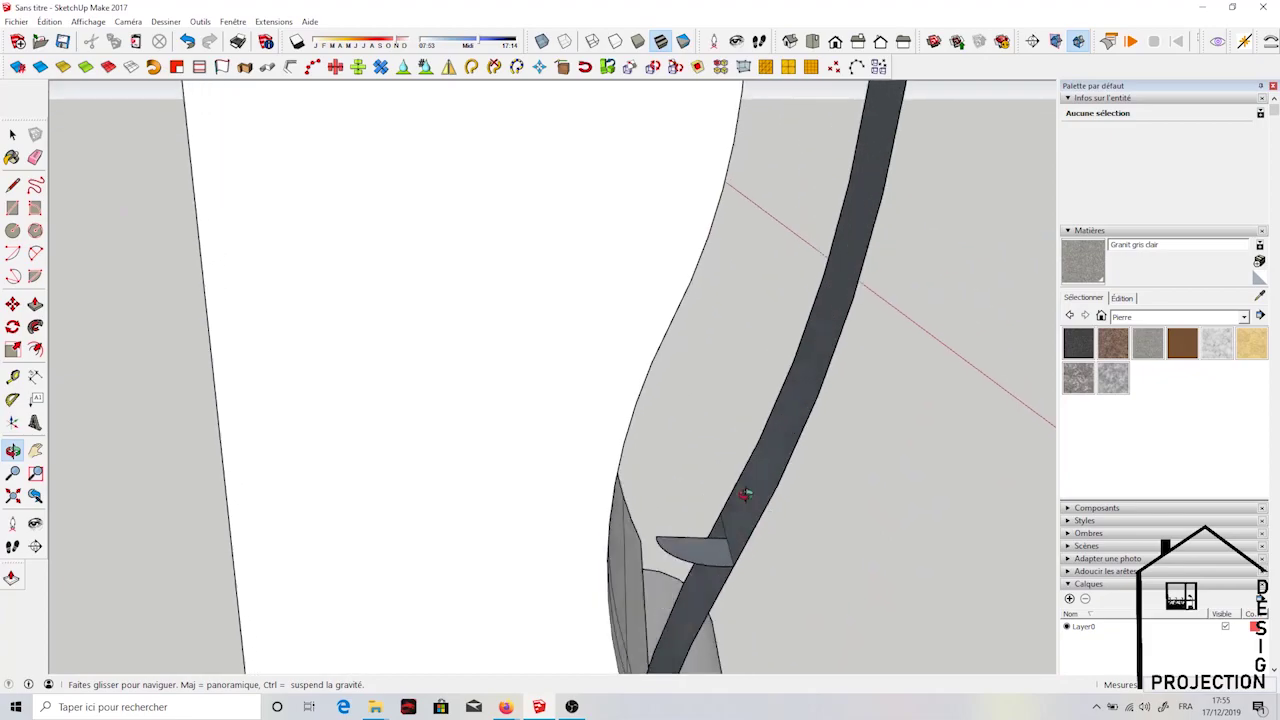
scroll(676, 523, "down", 3)
Select the strip's arc edge and the rest of the groove outline as the path
left_click(12, 134)
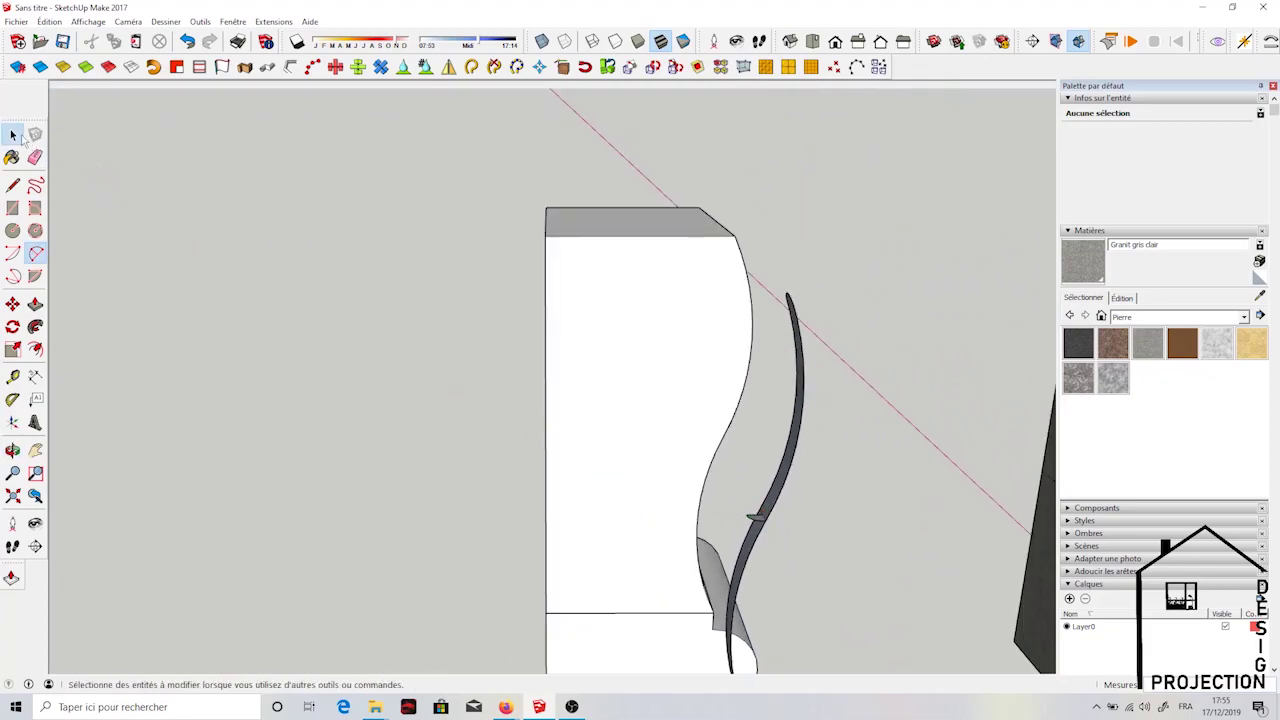
mouse_move(771, 477)
middle_mouse_down()
mouse_move(953, 465)
mouse_move(847, 436)
middle_mouse_up()
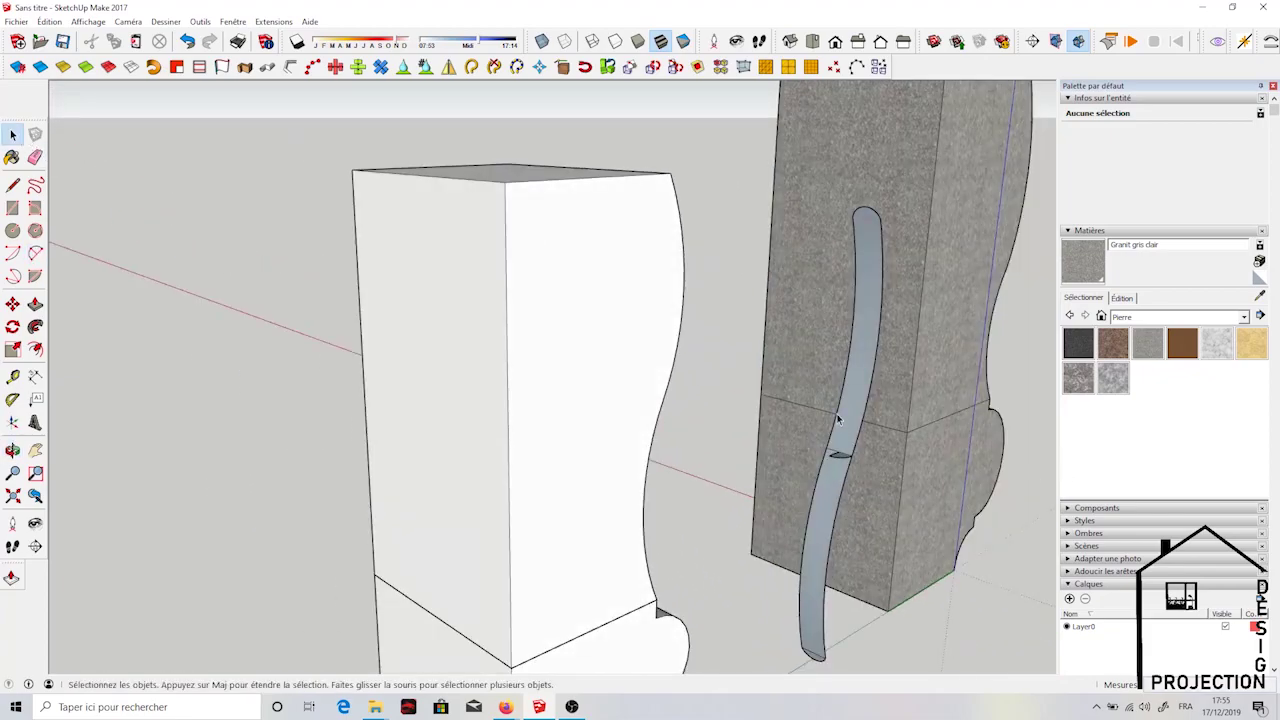
left_click(828, 458)
left_click(866, 201, "shift")
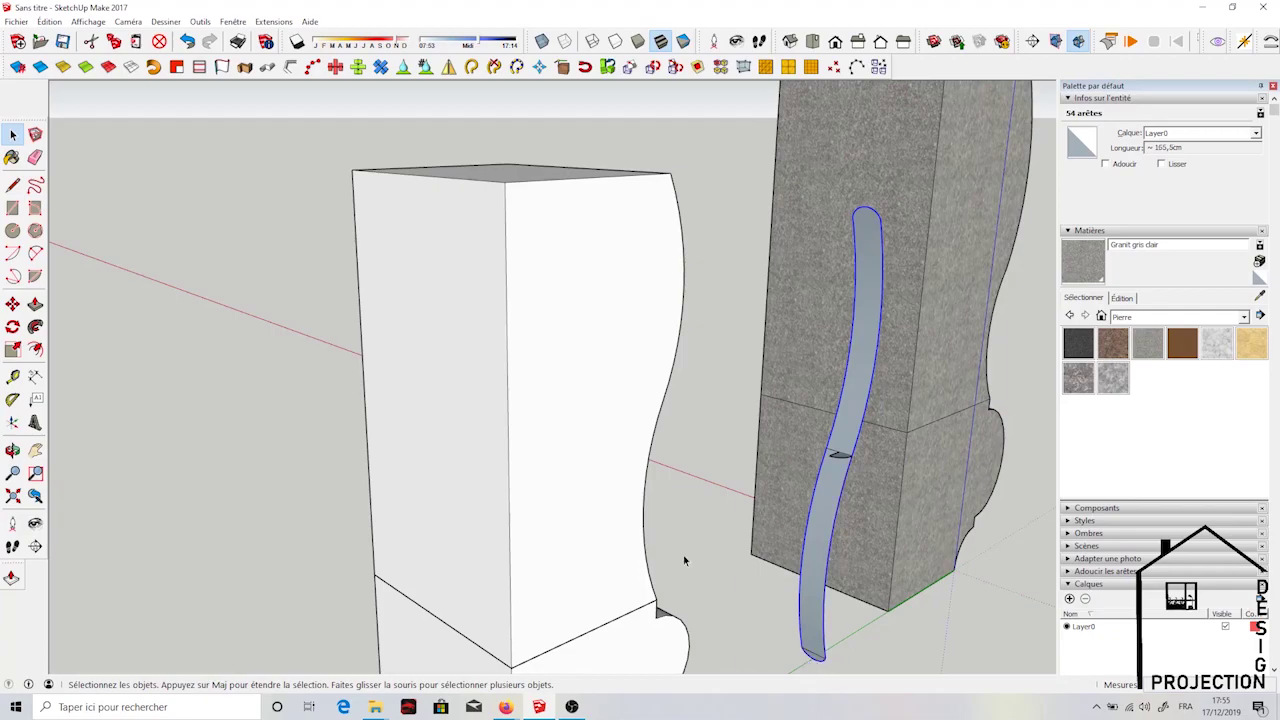
Sweep the round profile along the selected path and soften the rod's lengthwise edge lines
key("p")
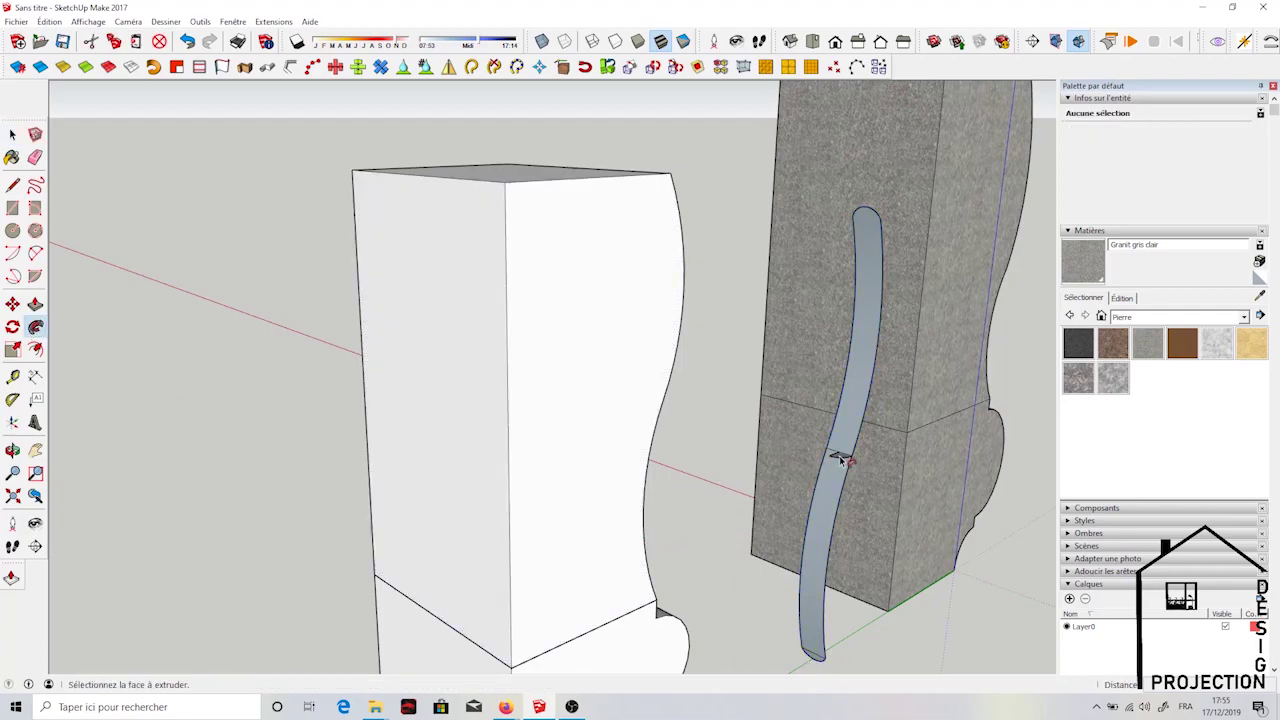
double_click(841, 458)
middle_click_drag(866, 369, 265, 284)
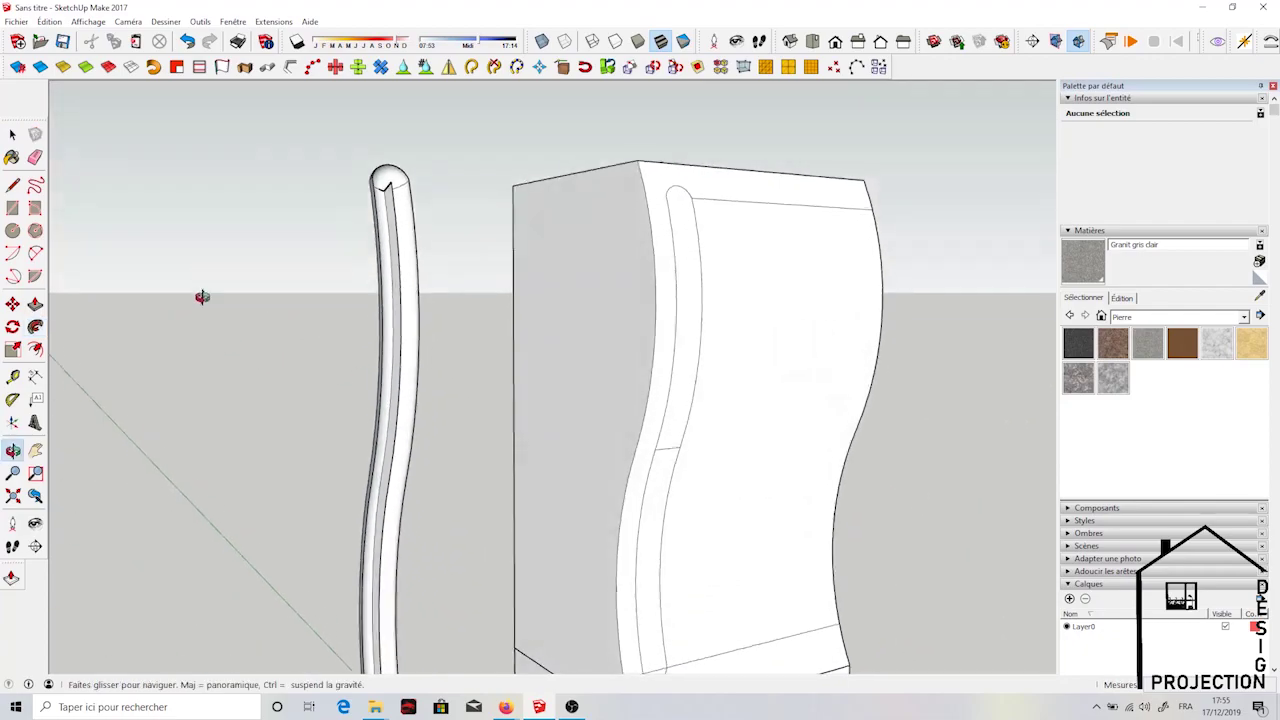
key("e")
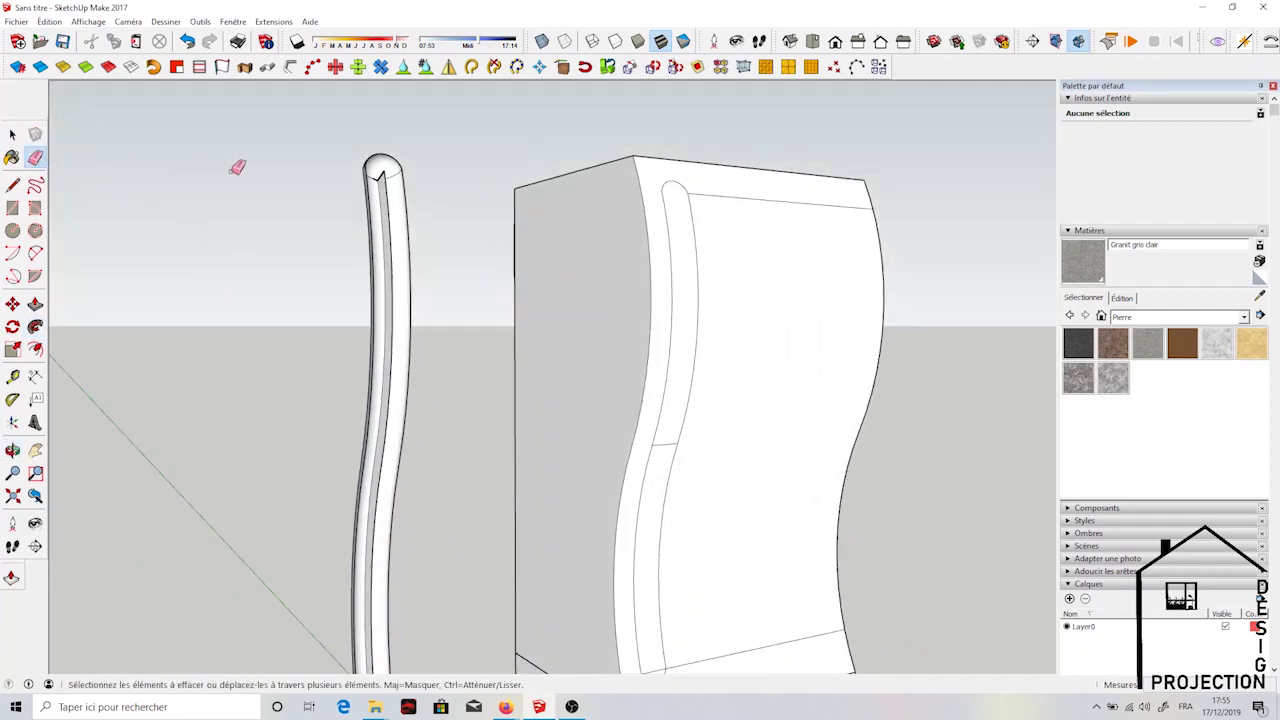
left_click(384, 174, "ctrl")
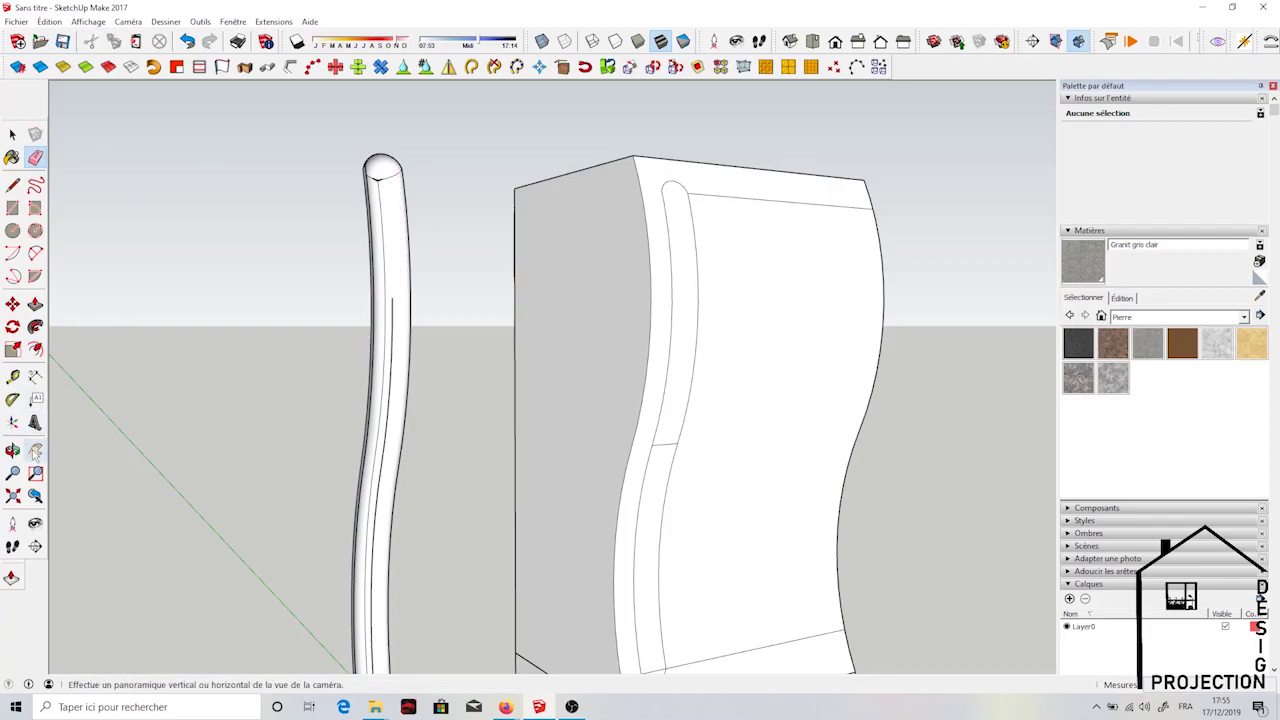
Erase the stray edges dividing the rod's bottom cap and the leftover grey triangle
left_click(35, 450)
left_click_drag(335, 370, 351, 217)
left_click(35, 157)
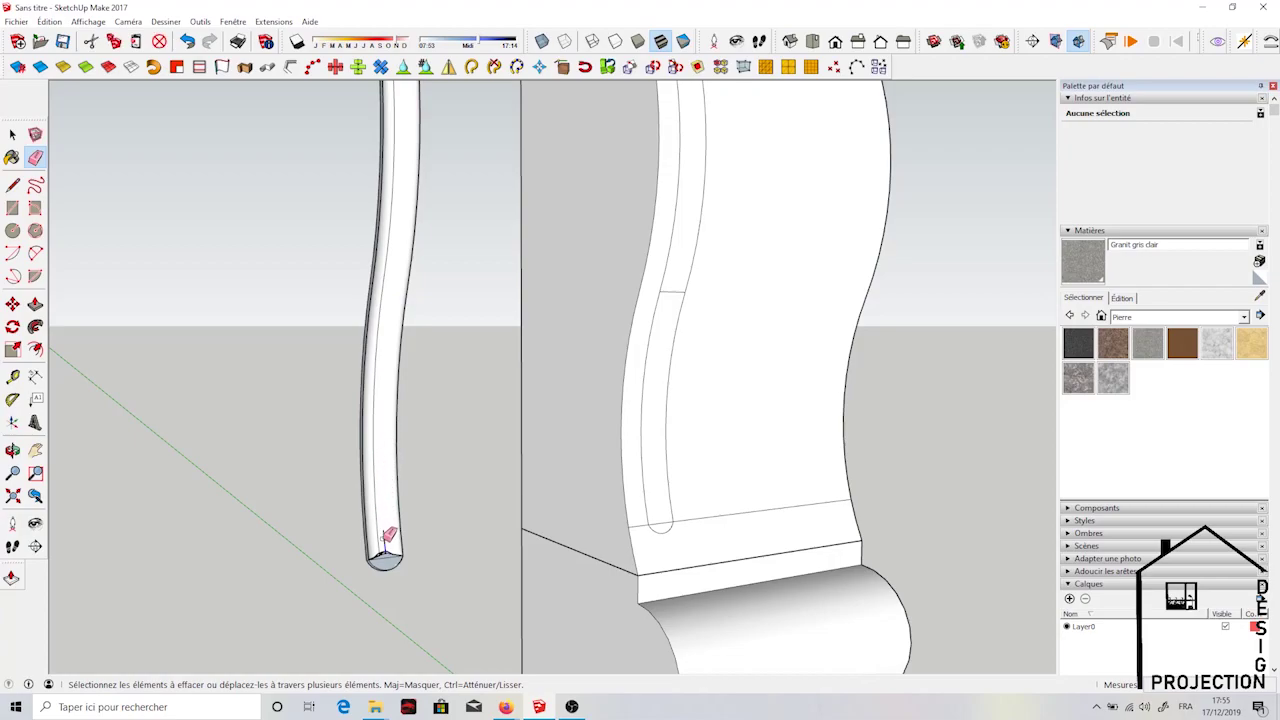
scroll(392, 550, "up", 2)
scroll(390, 551, "up", 2)
scroll(390, 551, "up", 2)
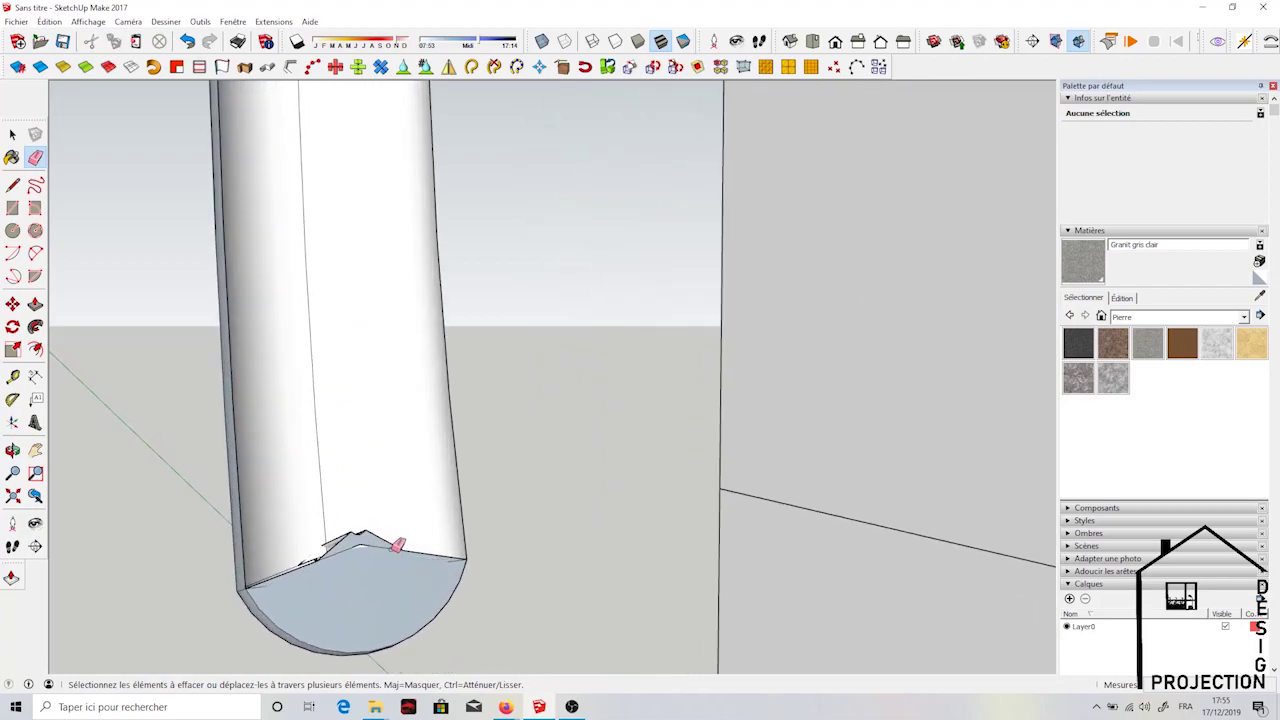
left_click_drag(401, 545, 421, 550)
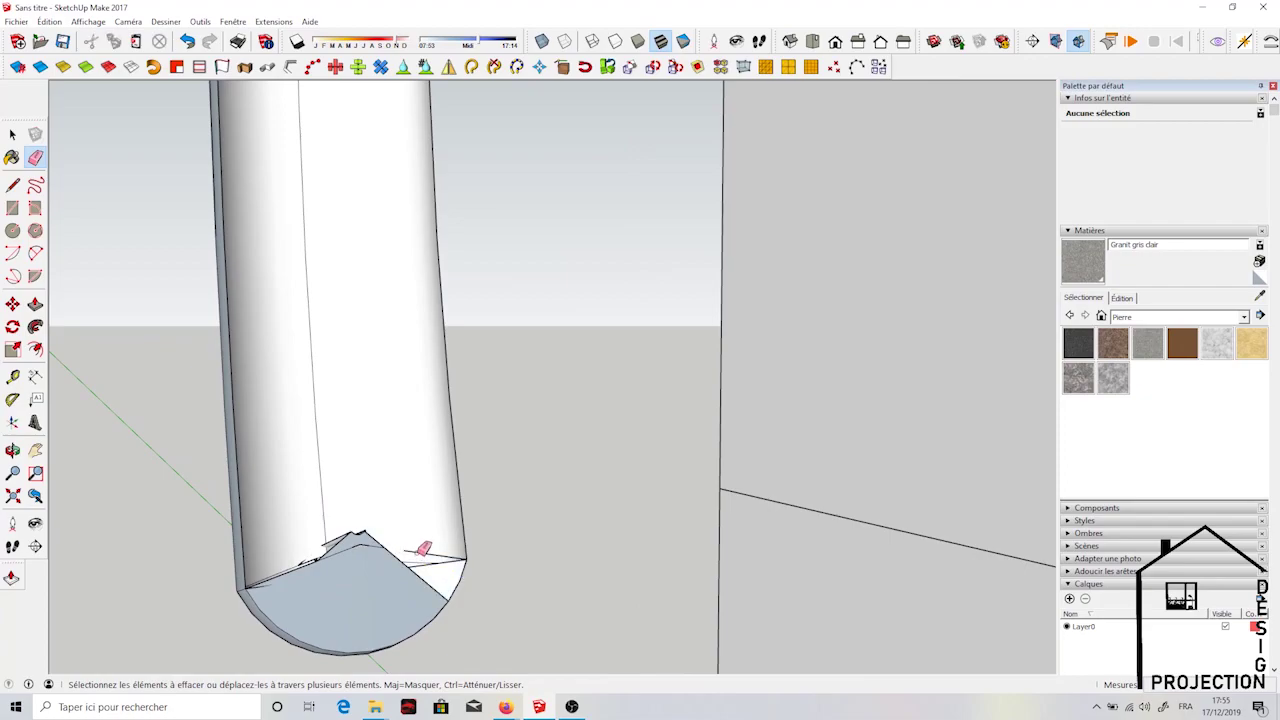
left_click(393, 550)
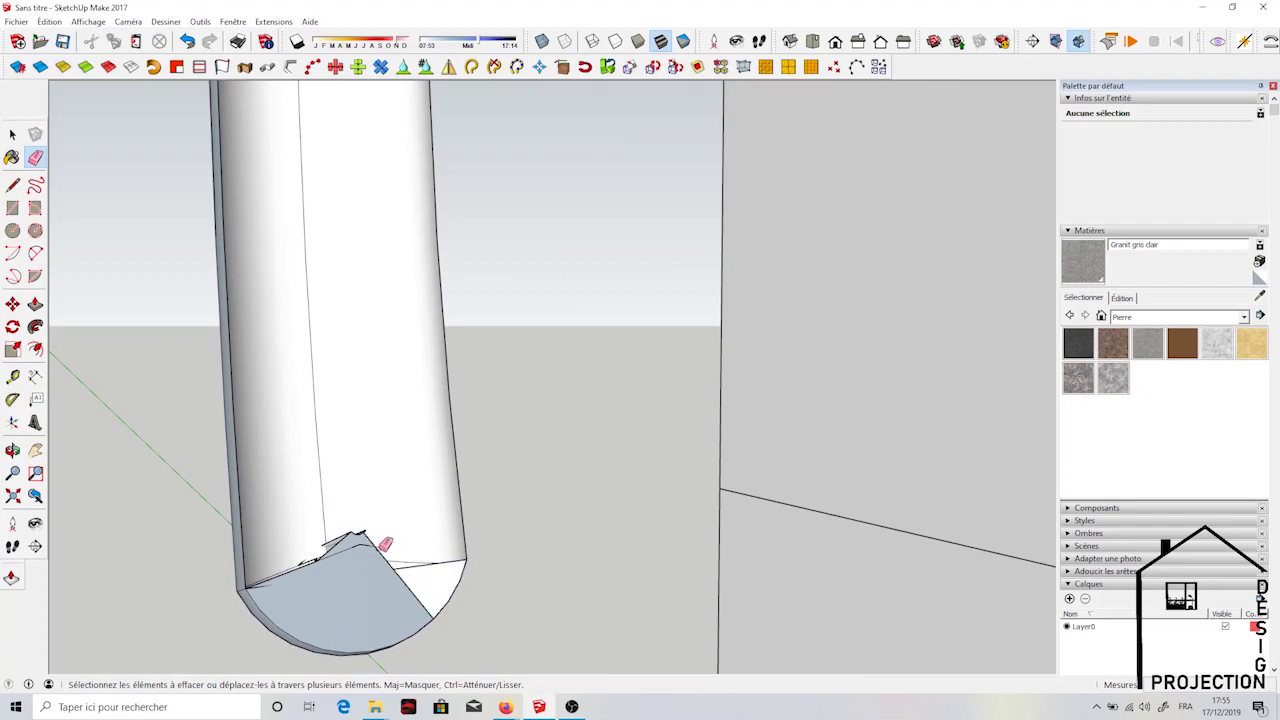
left_click_drag(385, 545, 361, 538)
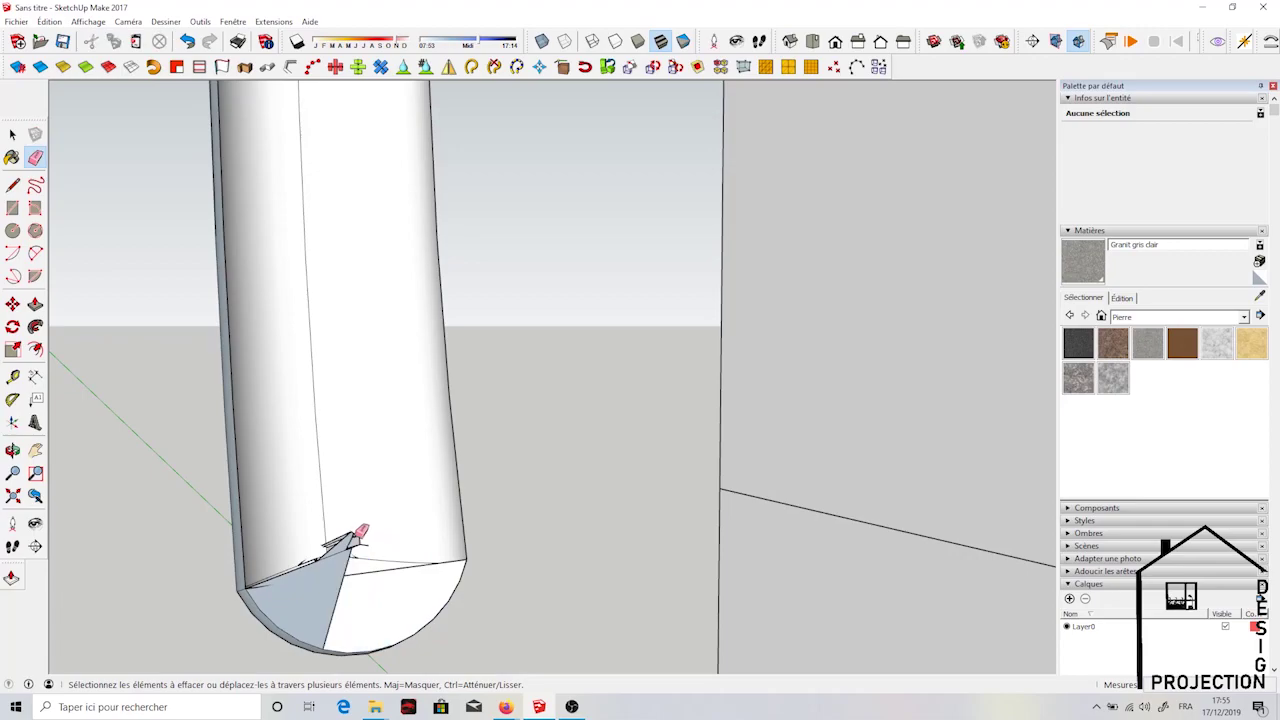
left_click(360, 541)
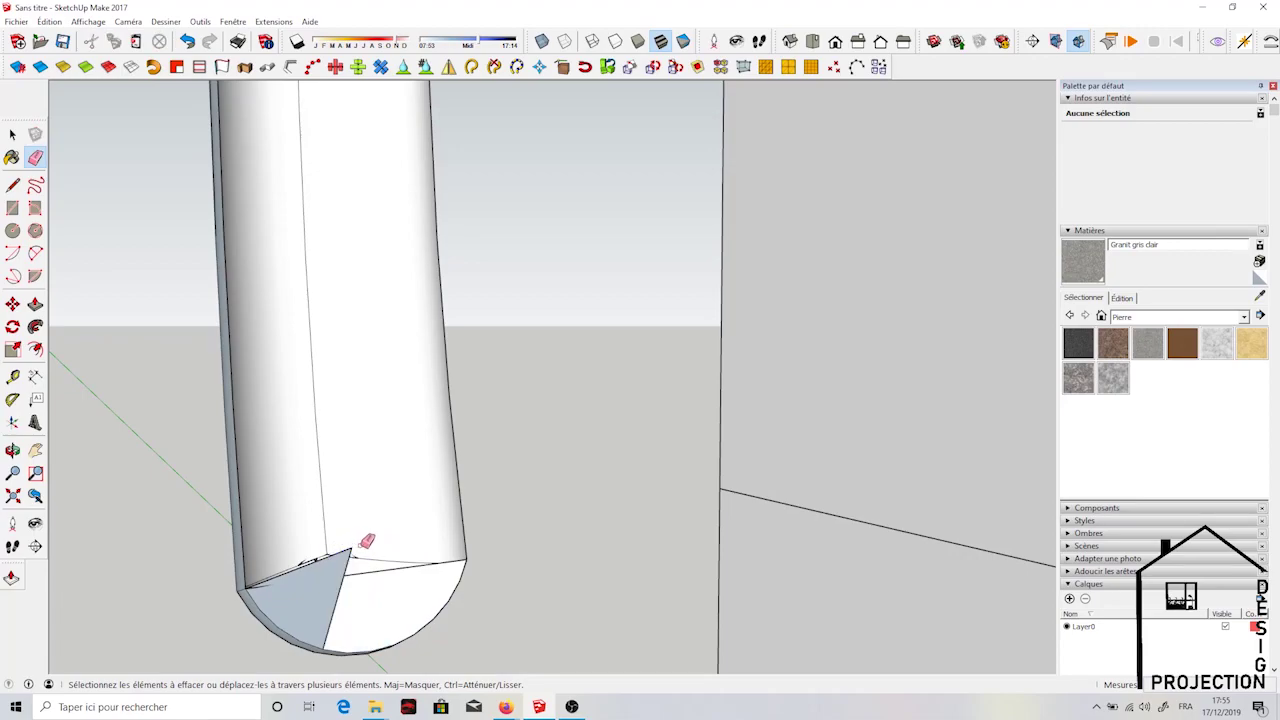
left_click(352, 548)
left_click(336, 565)
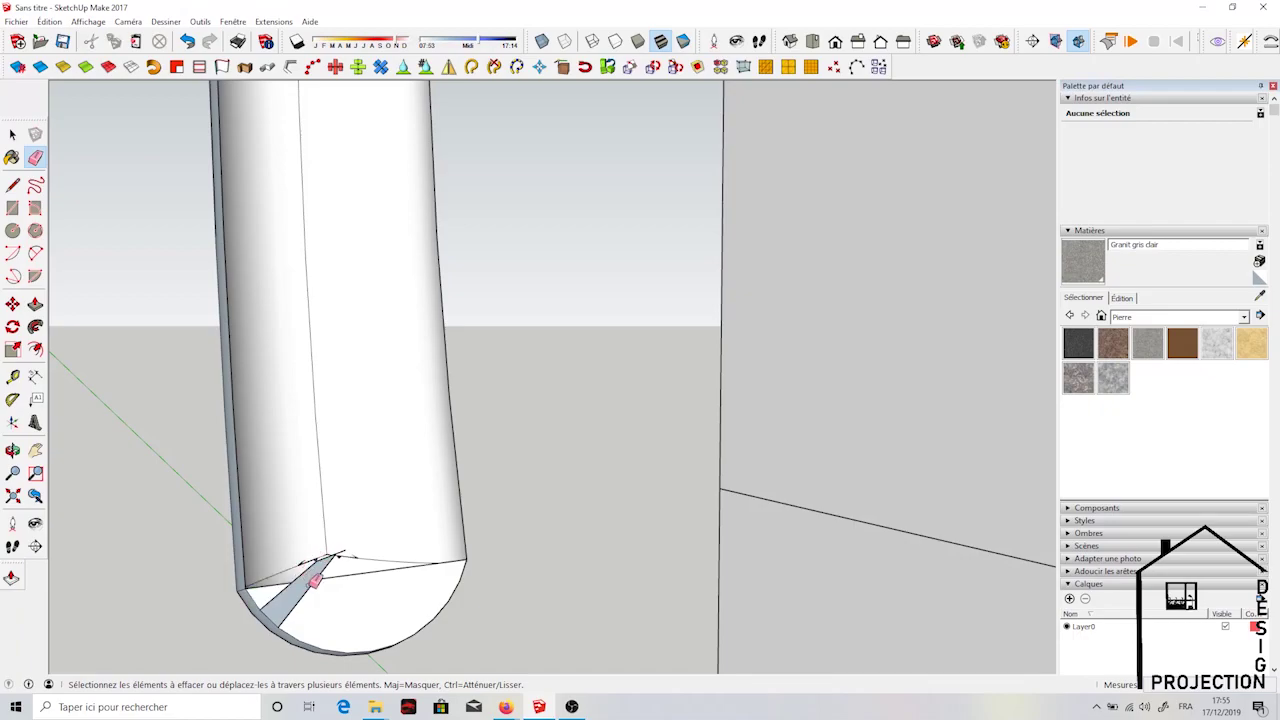
left_click(304, 585)
Erase the last edge splitting the bottom cap and zoom back out to the whole rod
mouse_move(304, 585)
middle_mouse_down()
mouse_move(434, 537)
mouse_move(657, 602)
middle_mouse_up()
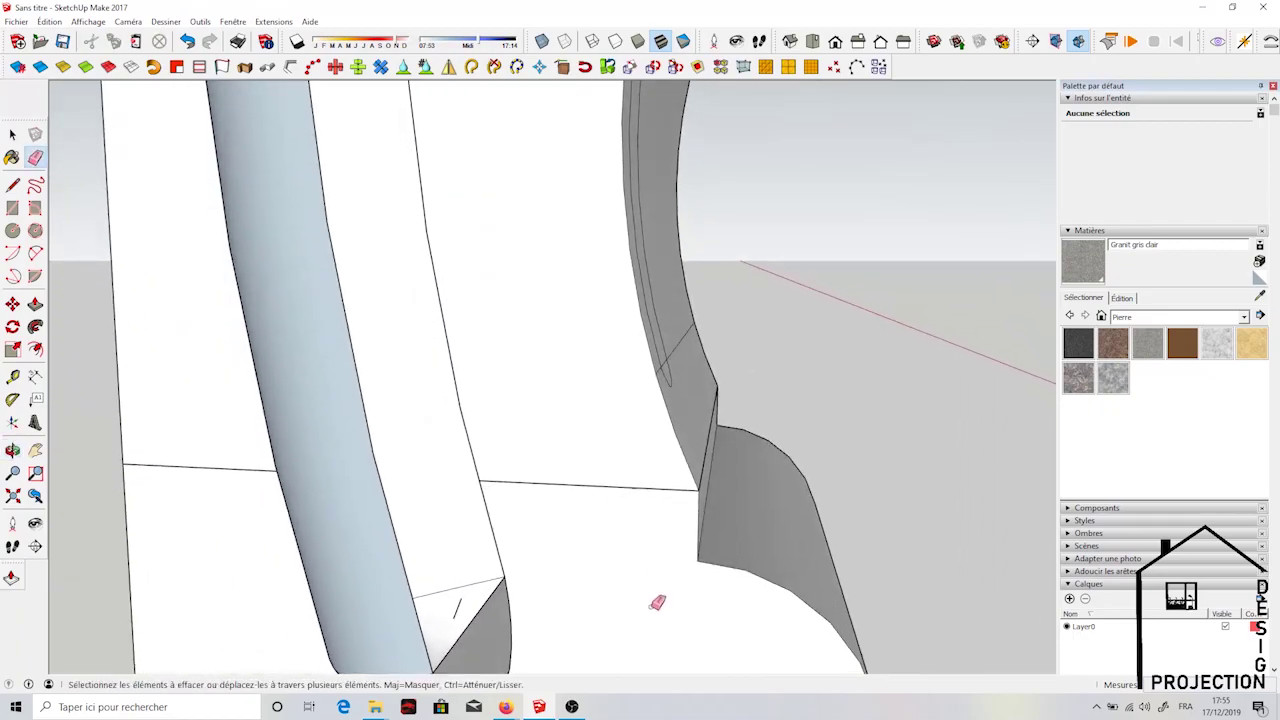
left_click(482, 599)
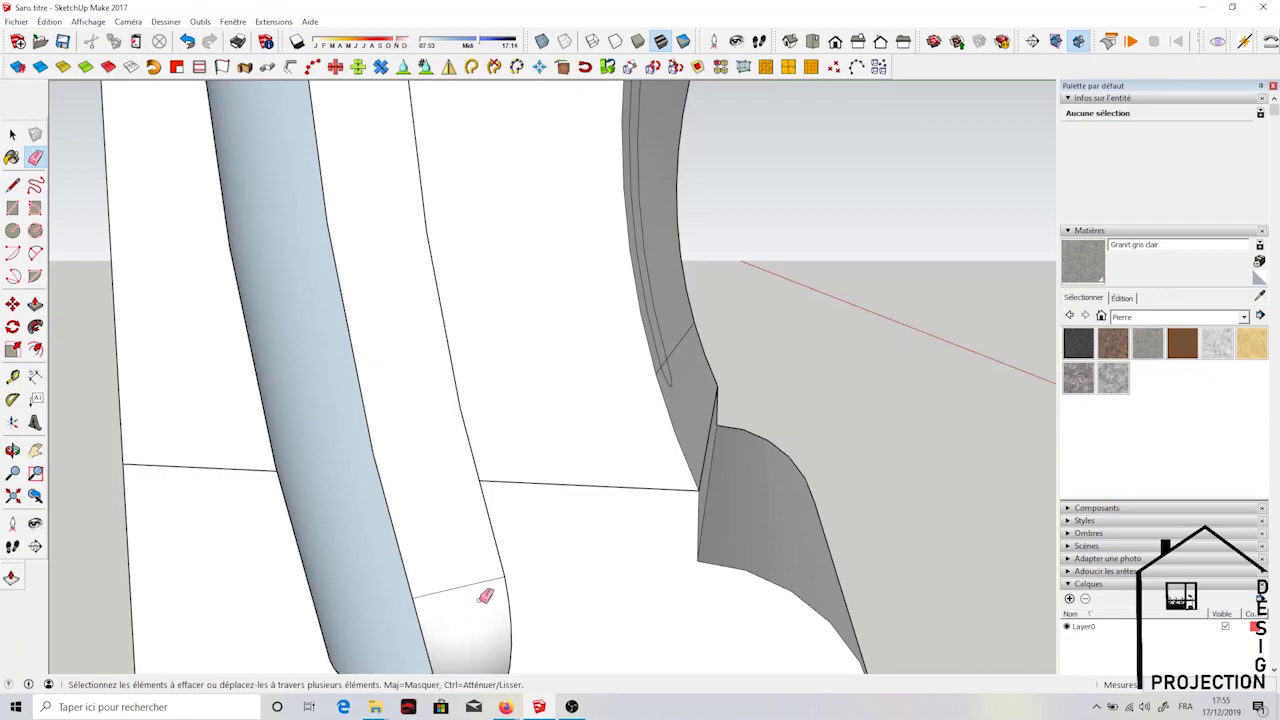
mouse_move(485, 596)
middle_mouse_down()
mouse_move(237, 520)
mouse_move(363, 423)
mouse_move(94, 494)
middle_mouse_up()
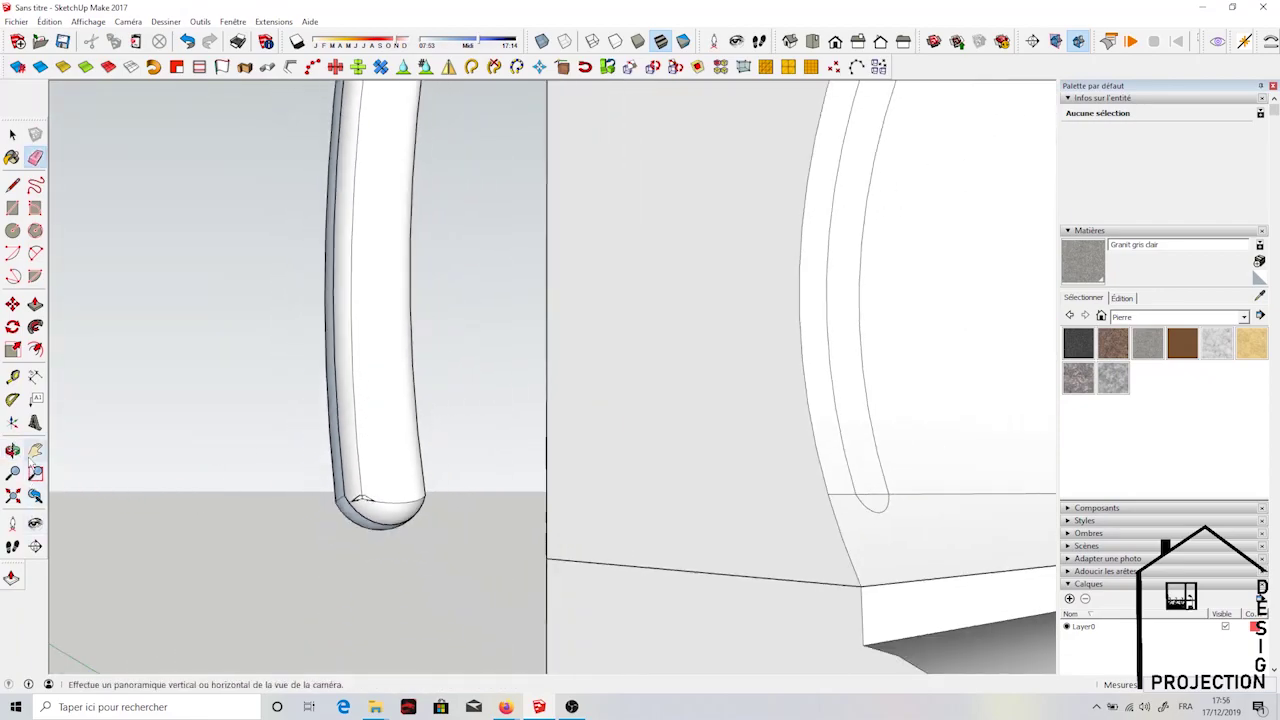
left_click(35, 452)
scroll(314, 457, "down", 5)
scroll(320, 420, "down", 2)
scroll(330, 370, "down", 2)
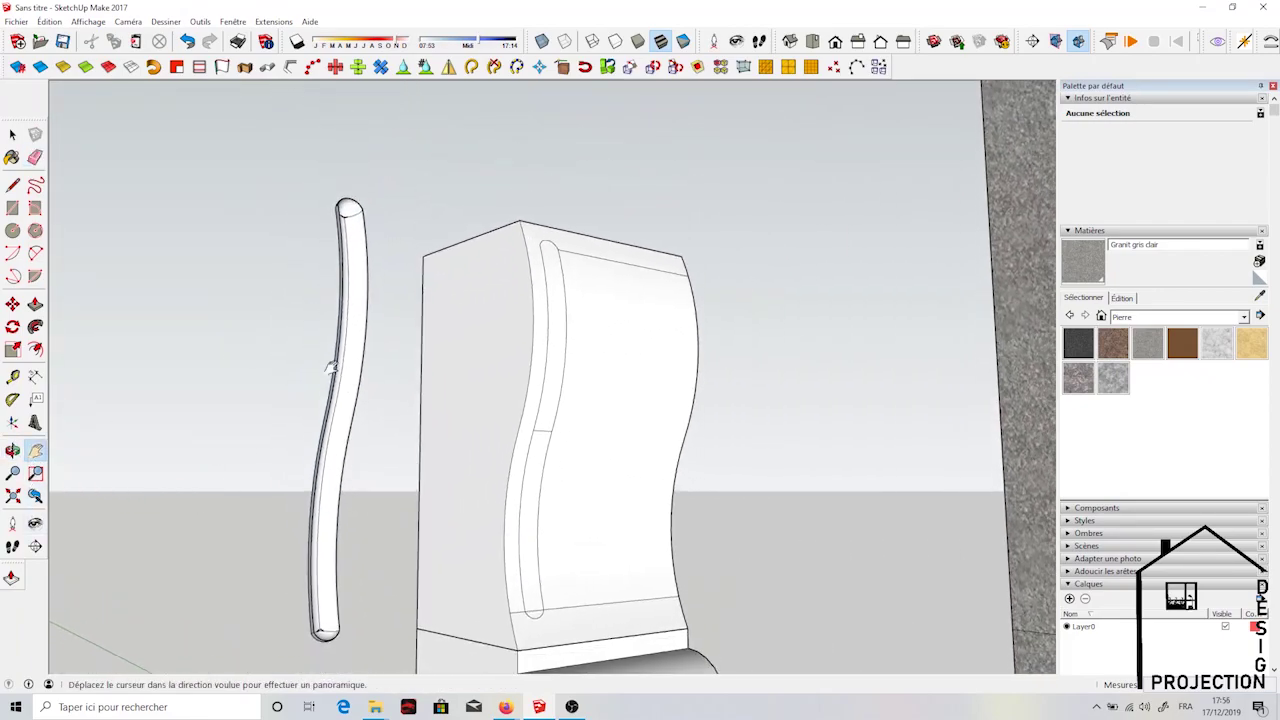
Copy the whole rod into the front groove using Move with Ctrl
left_click(12, 134)
triple_click(360, 310)
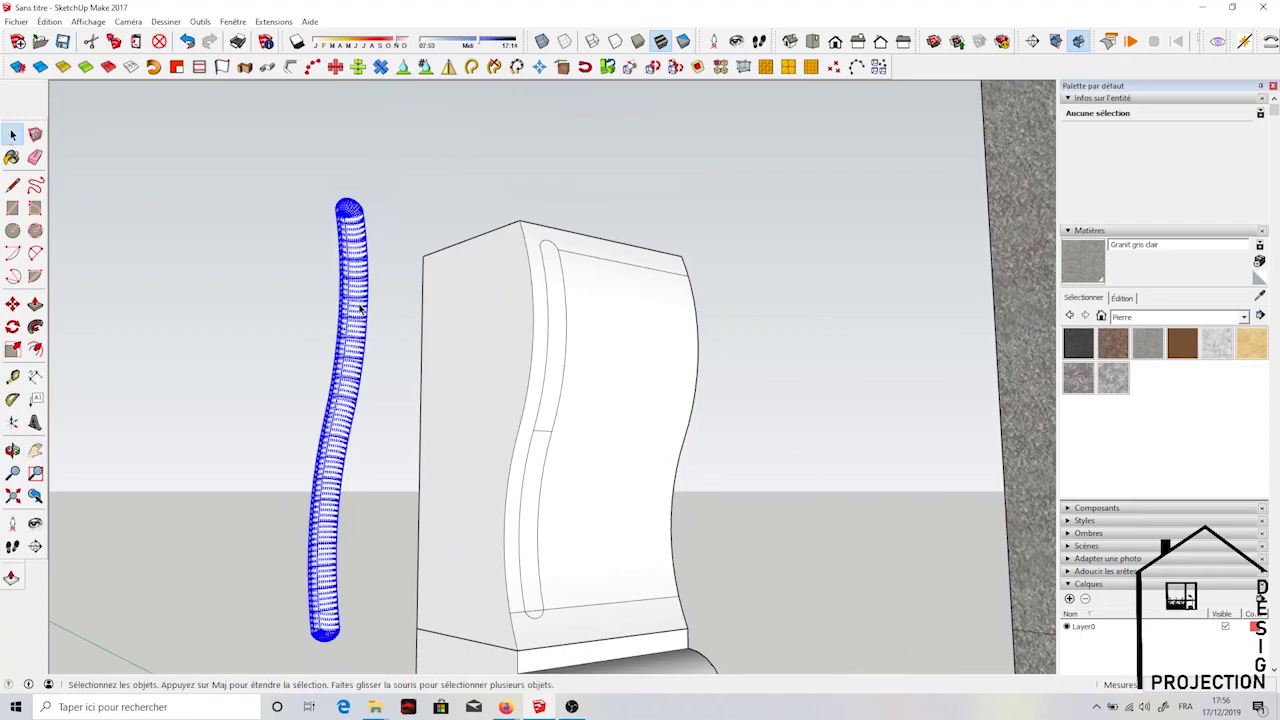
left_click(12, 304)
scroll(371, 154, "up", 1)
mouse_move(371, 154)
middle_mouse_down()
mouse_move(357, 243)
mouse_move(323, 218)
middle_mouse_up()
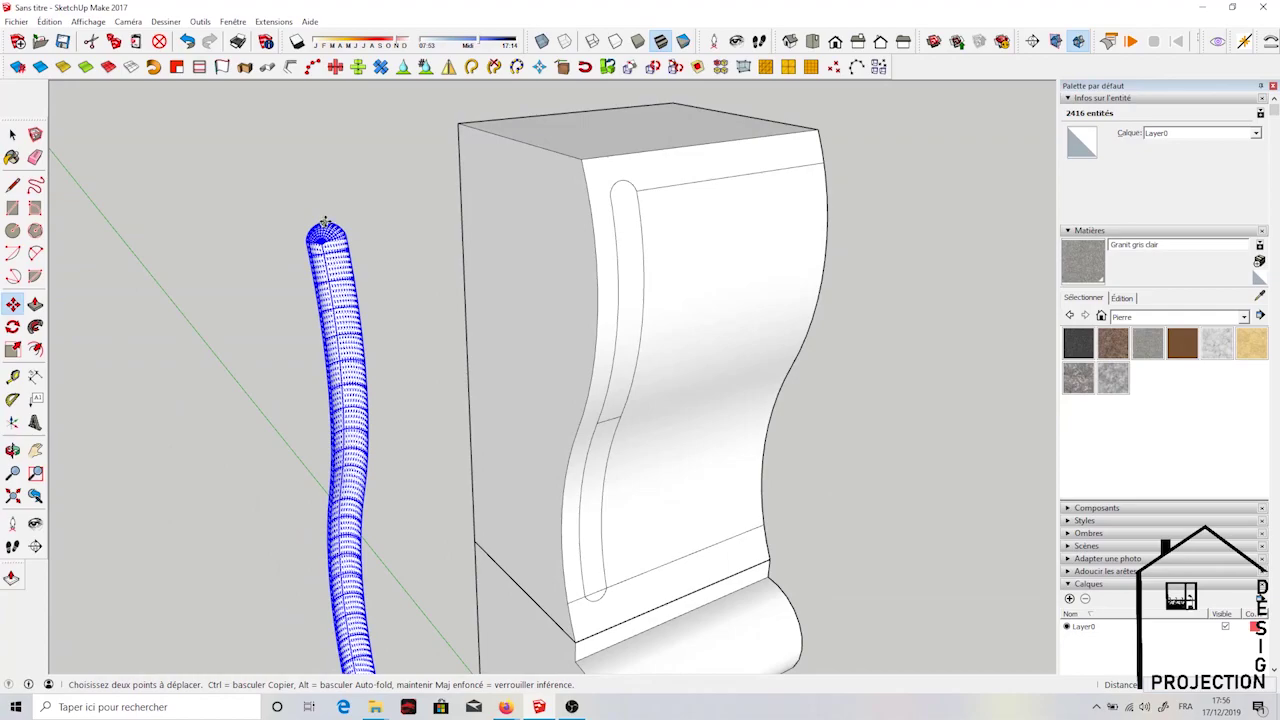
left_click(324, 222)
key("ctrl")
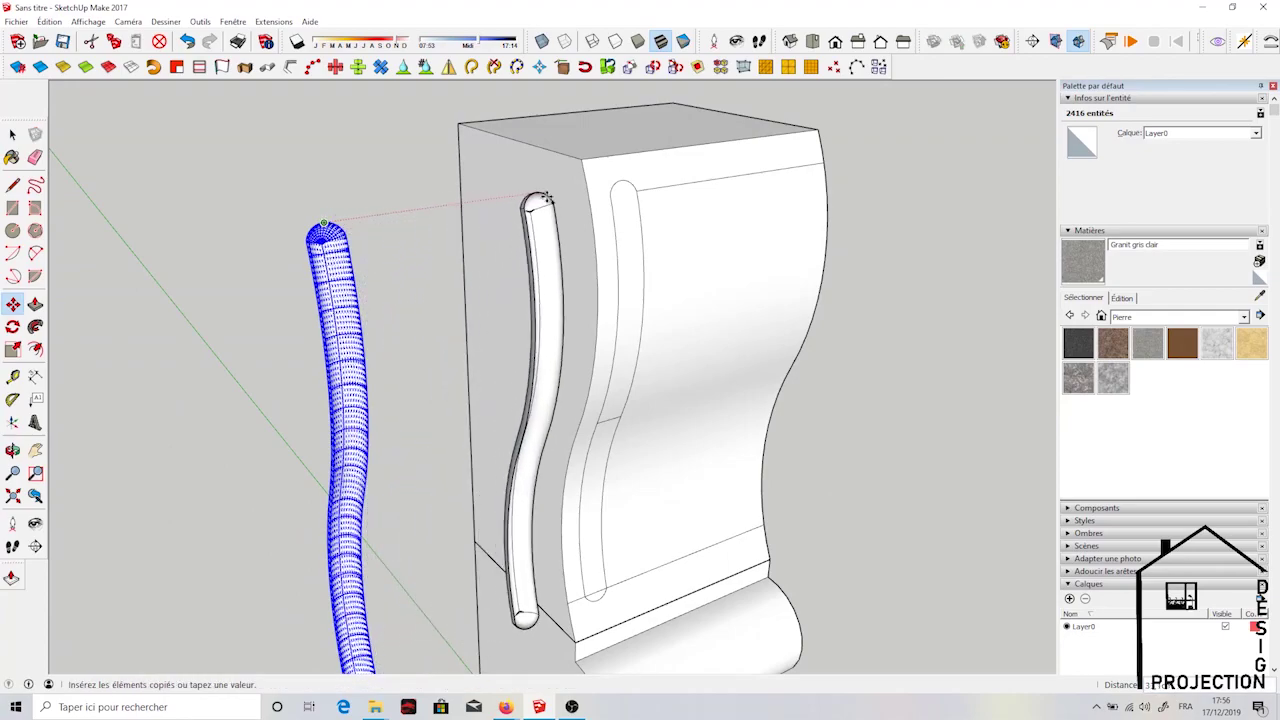
left_click(621, 184)
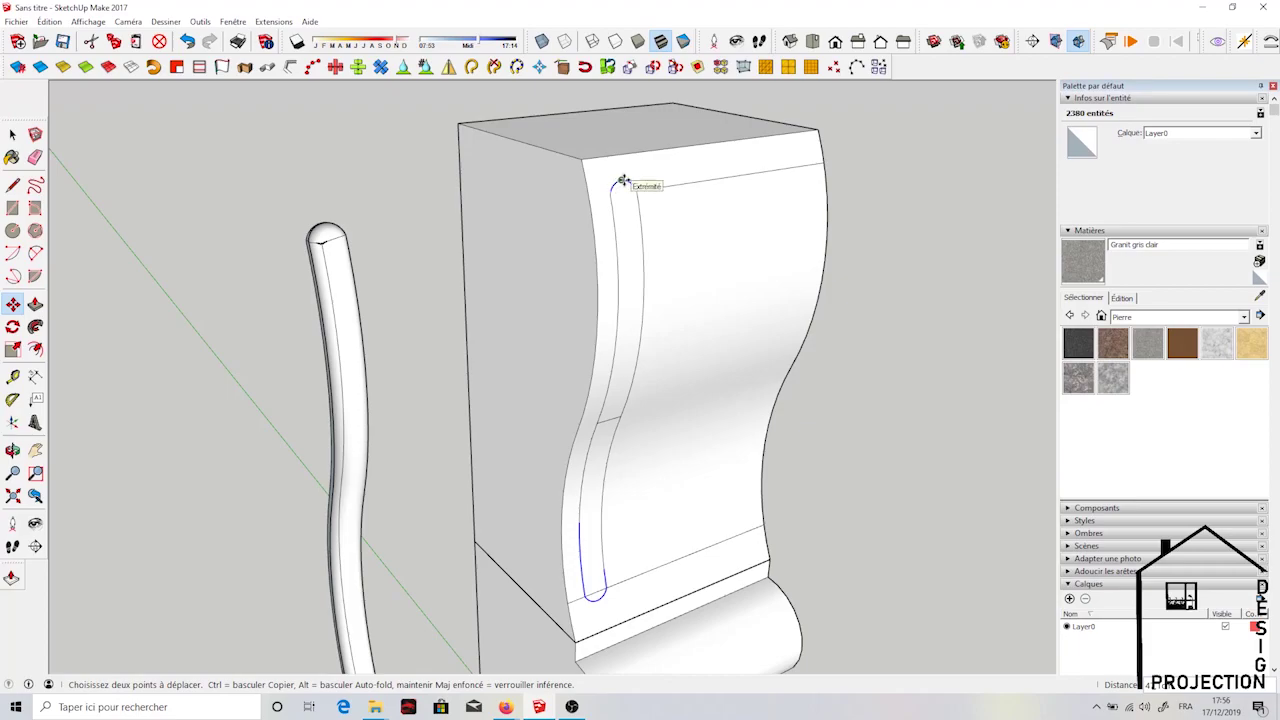
Copy the groove just to the right and array it with x4 across the front
left_click(622, 182)
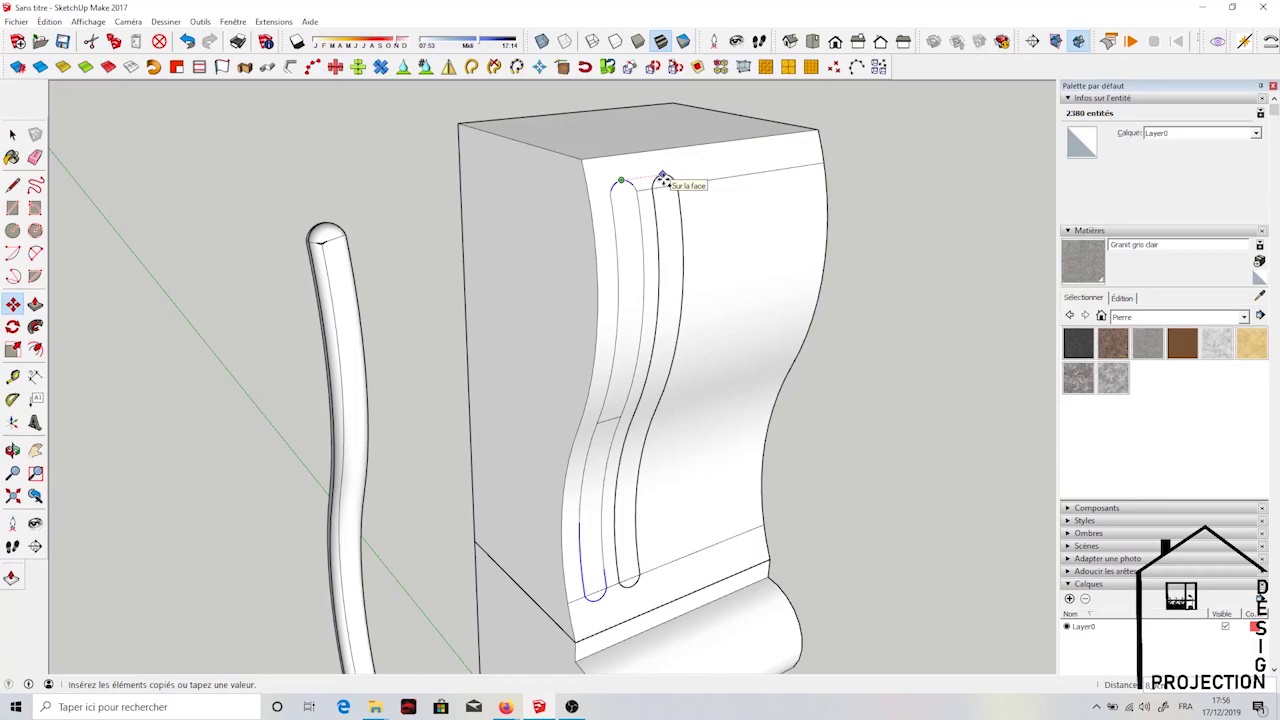
left_click(663, 178)
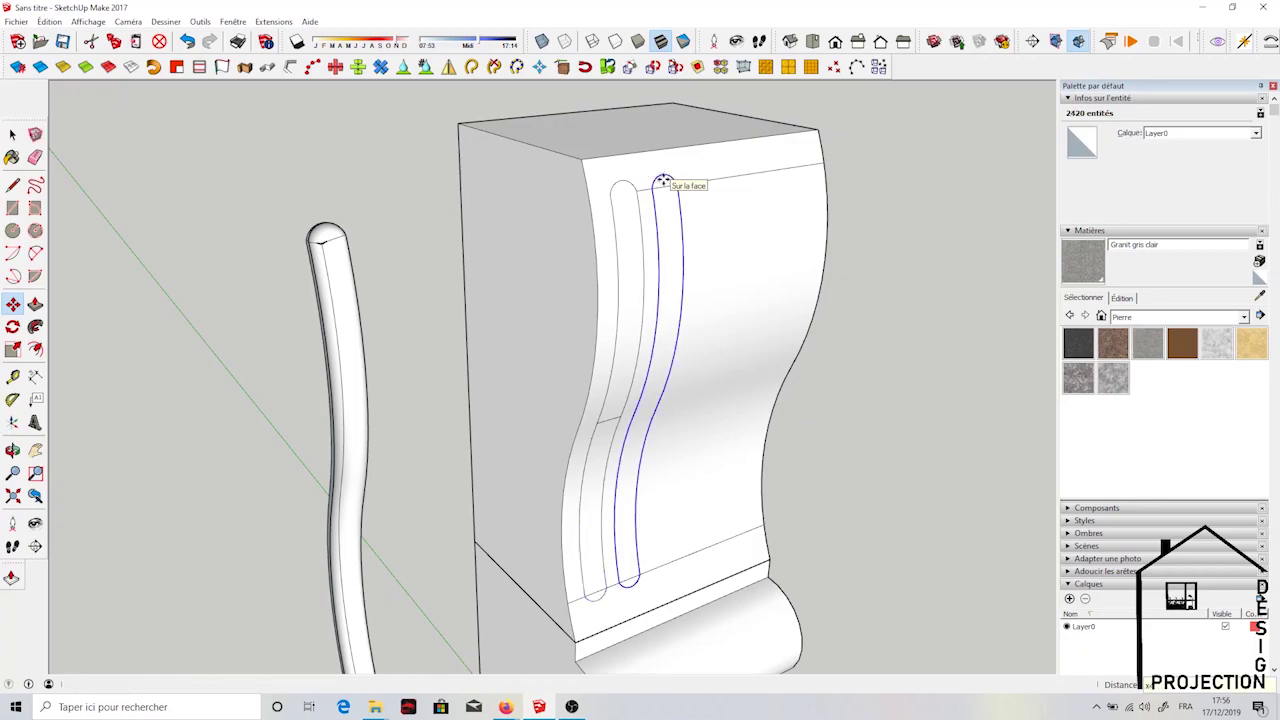
type("x4")
key("Return")
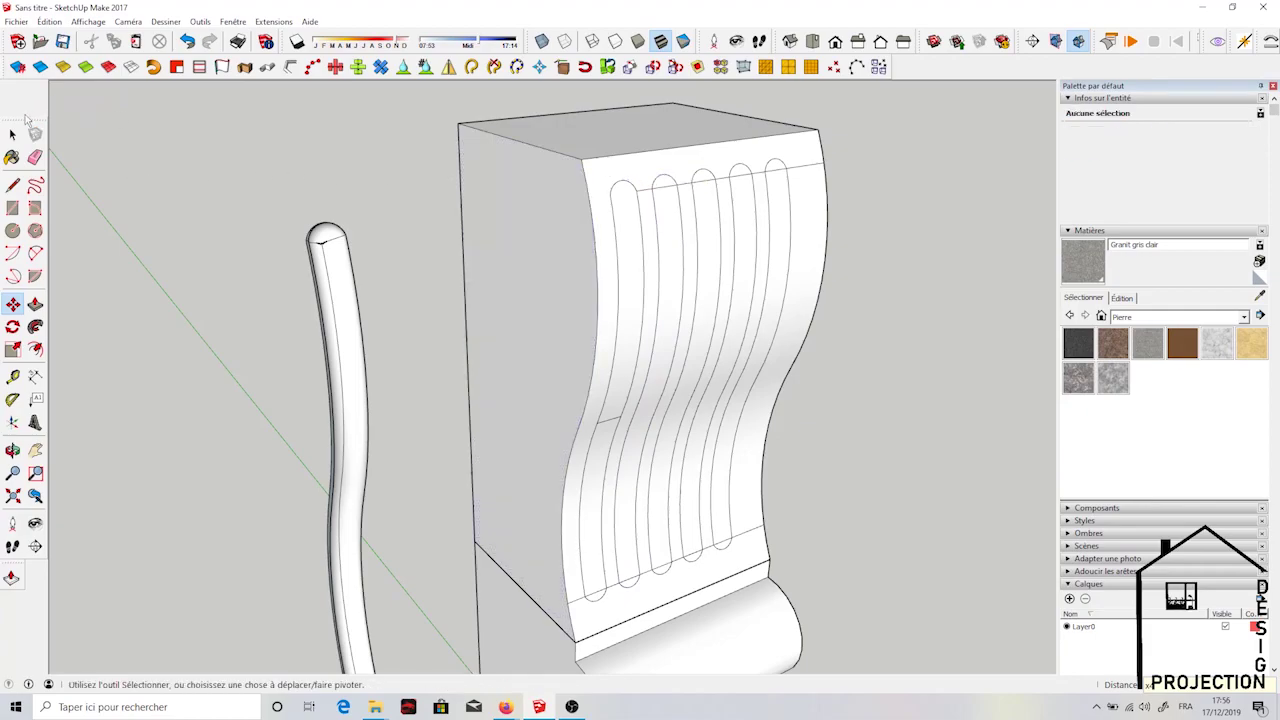
Select the groove and strip faces and cut away the middle groove's covering face
left_click(13, 134)
left_click(687, 243)
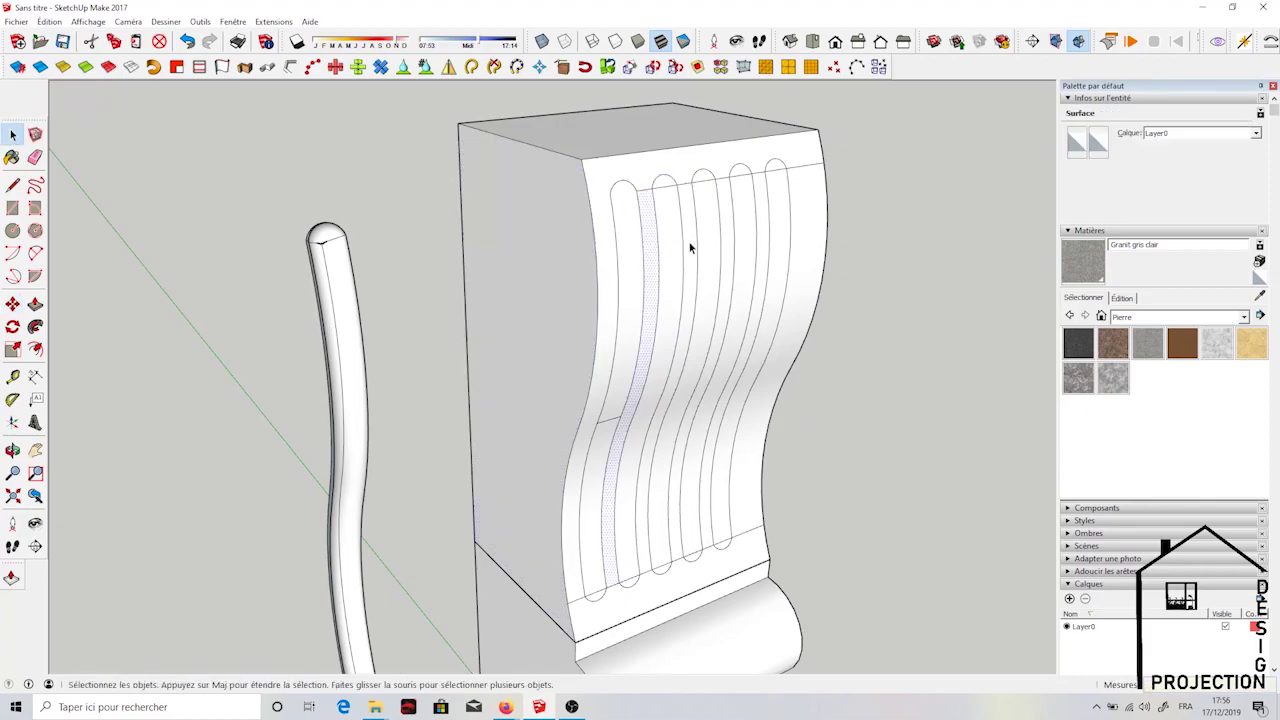
left_click(805, 238)
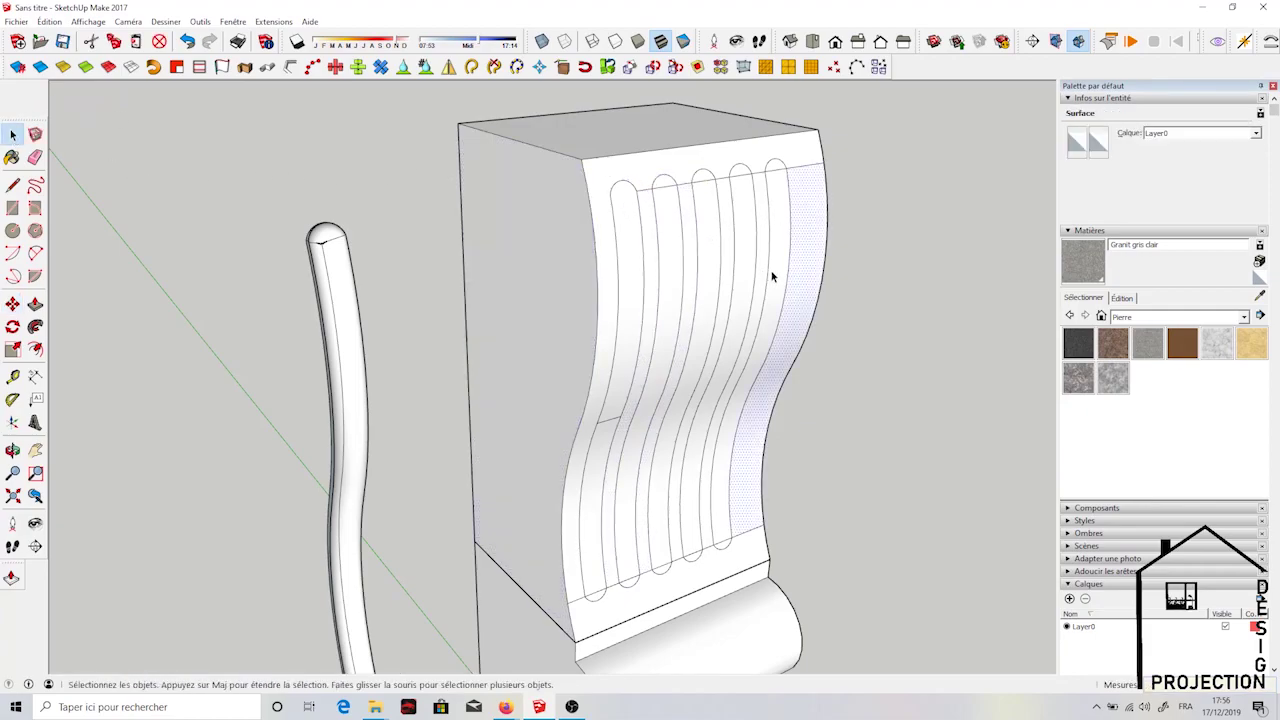
left_click(778, 276)
left_click(659, 527)
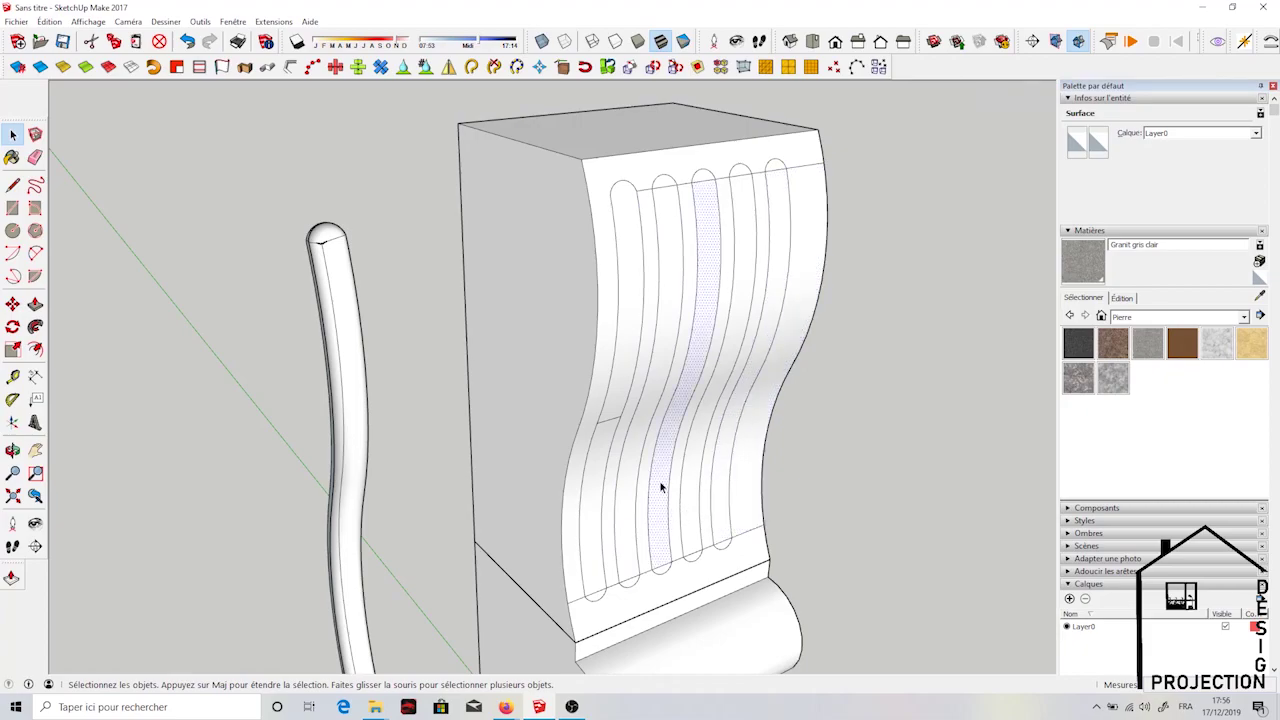
left_click(91, 41)
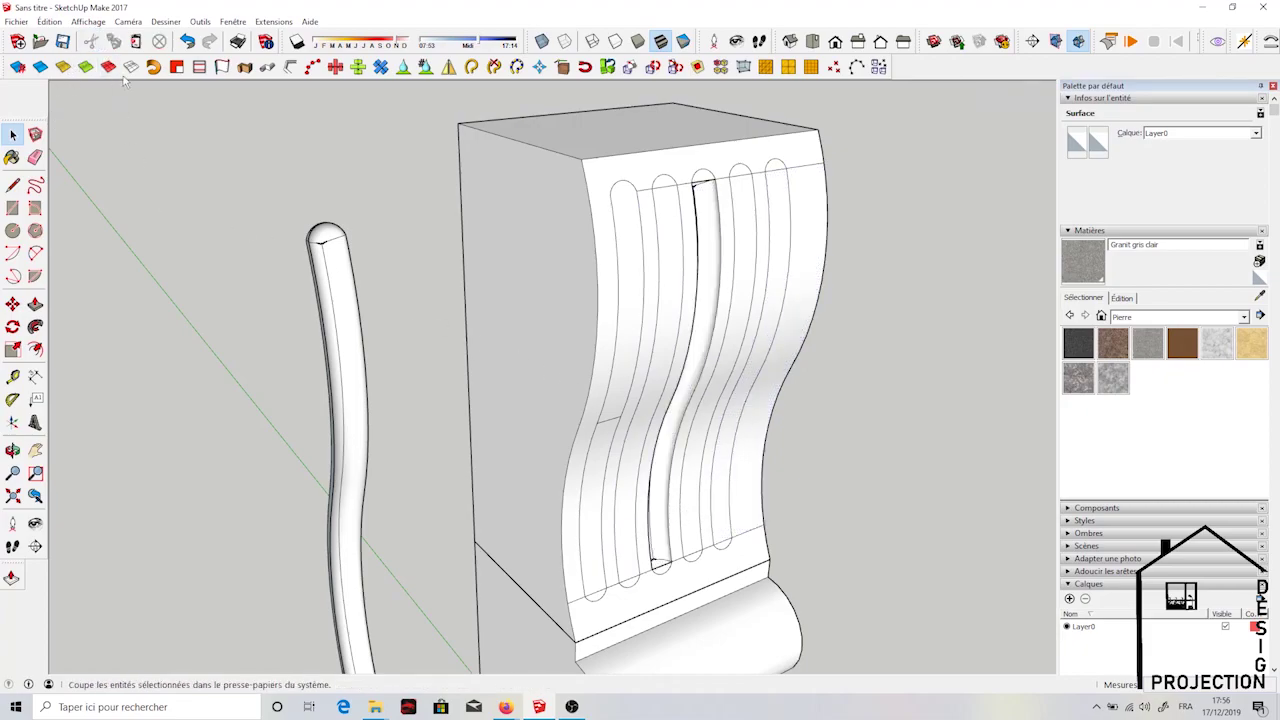
Cut away the covering faces of the next, right and left grooves
left_click(742, 258)
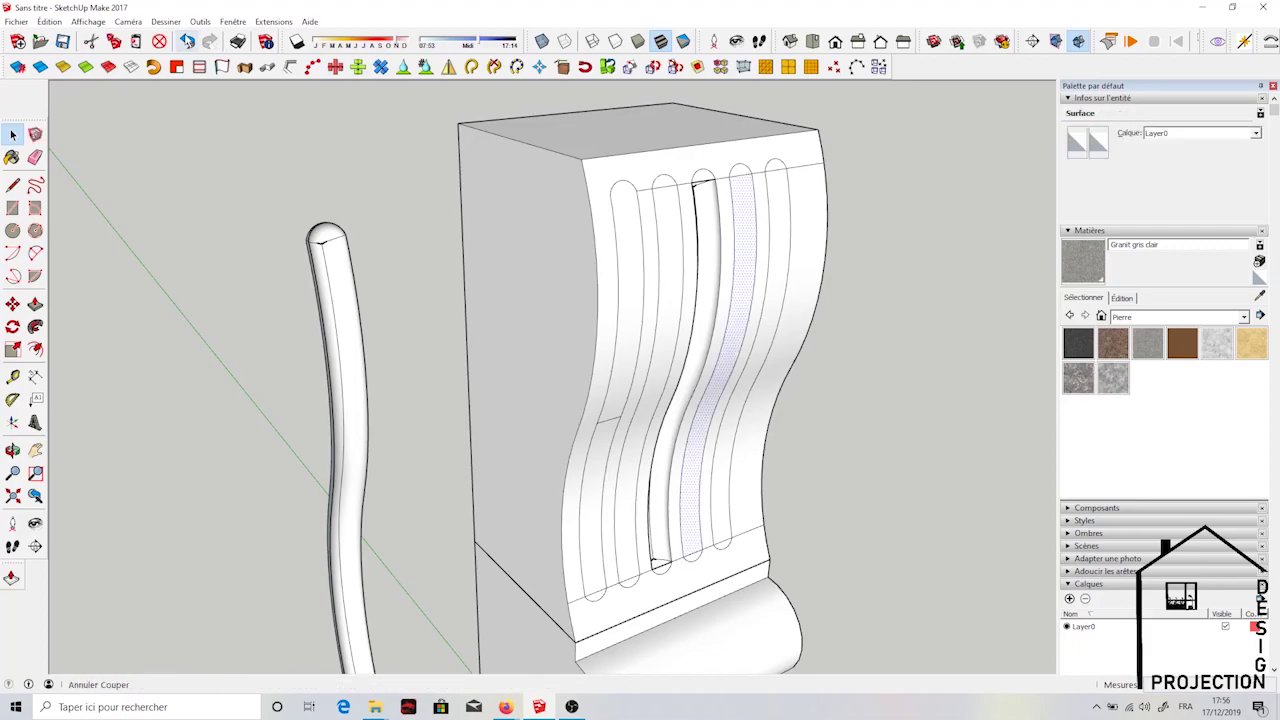
left_click(91, 41)
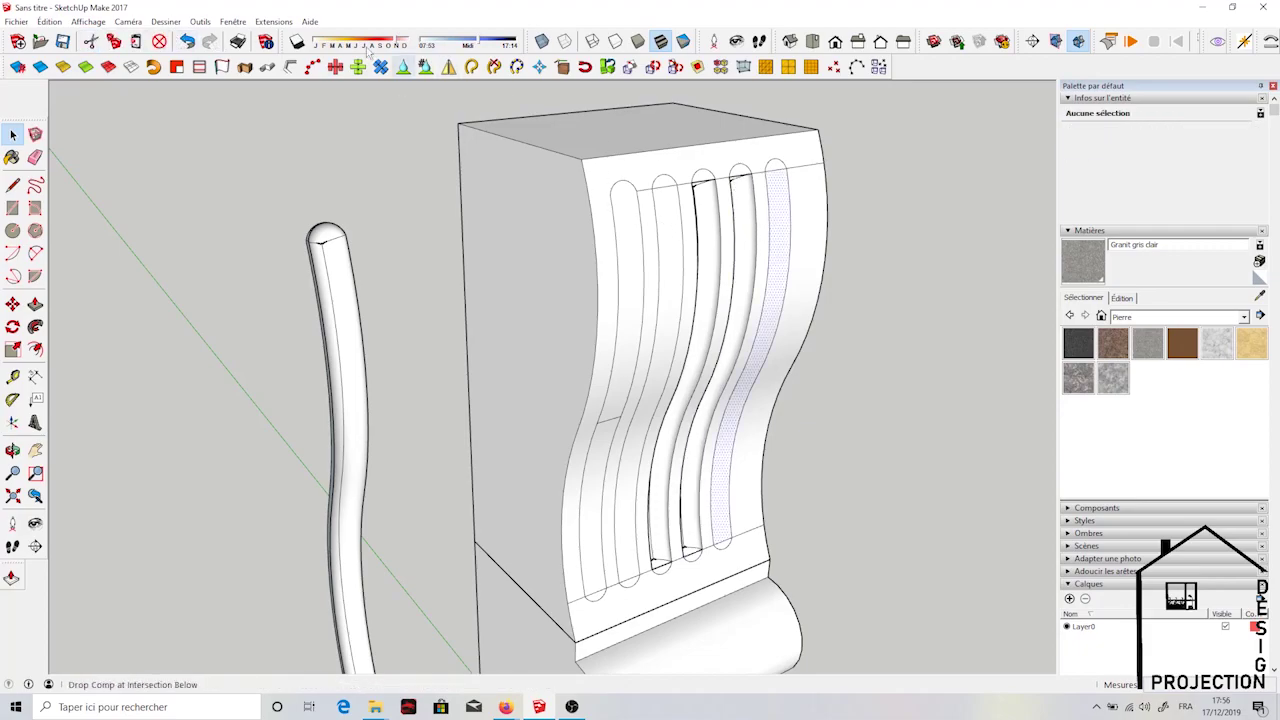
left_click(91, 41)
left_click(628, 271)
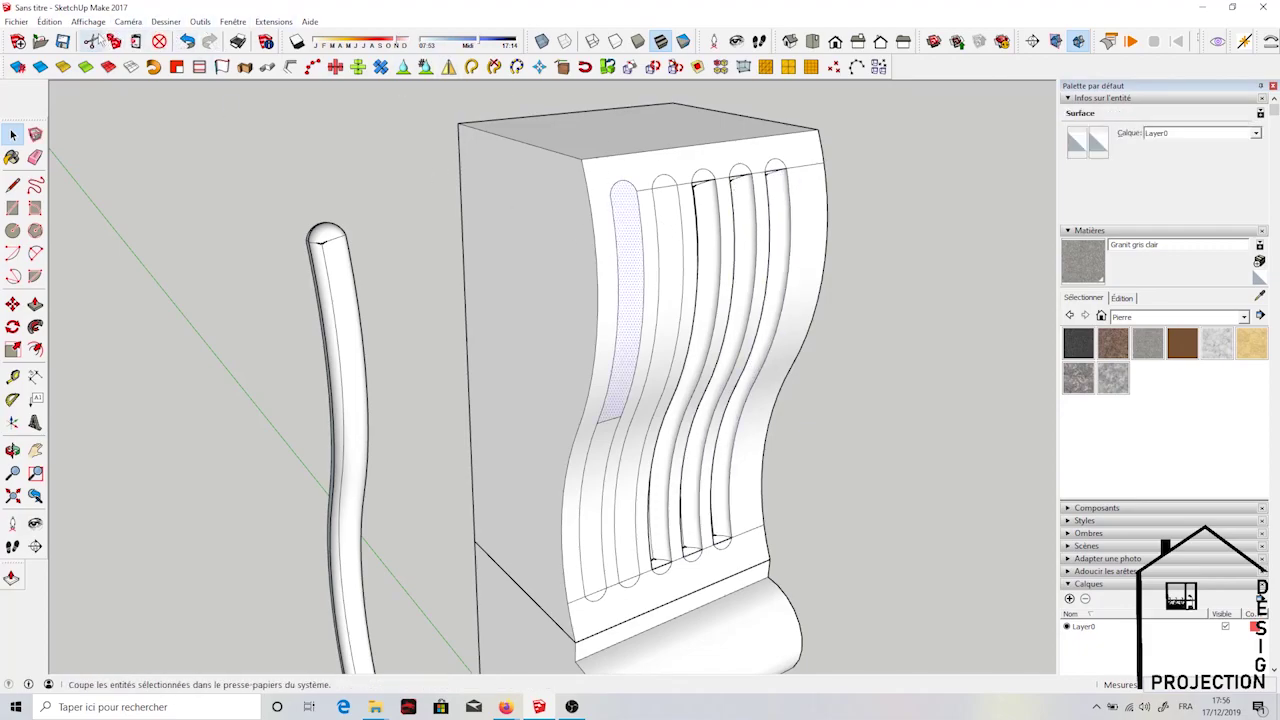
left_click(91, 41)
Cut away the covering faces of the second through fifth flutes with Edit > Cut
left_click(661, 185)
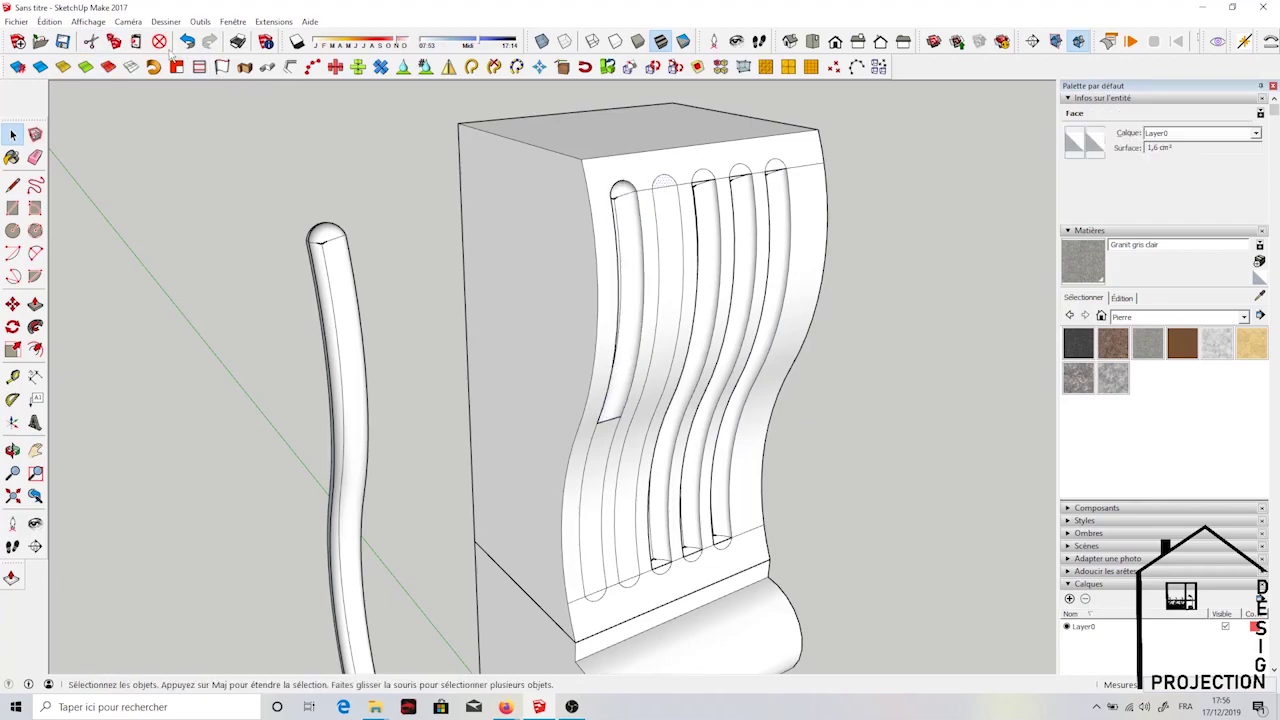
left_click(91, 41)
left_click(706, 181)
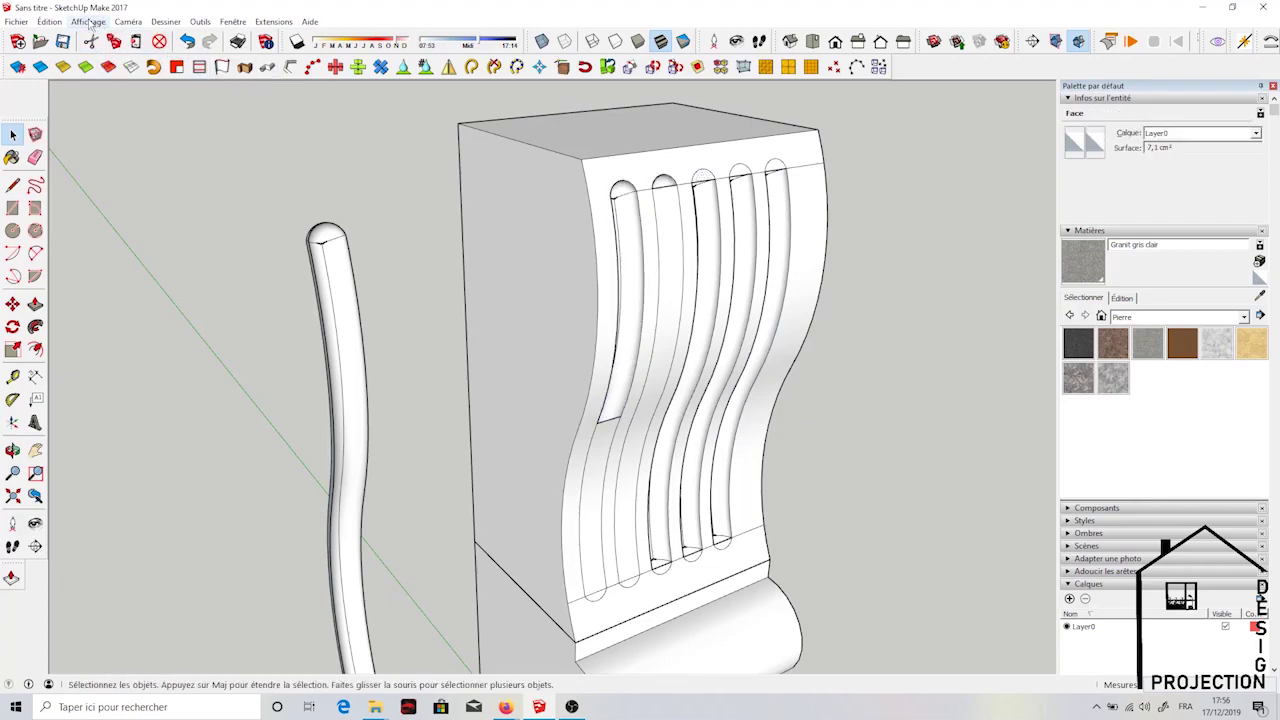
left_click(91, 41)
left_click(740, 176)
left_click(91, 41)
left_click(776, 170)
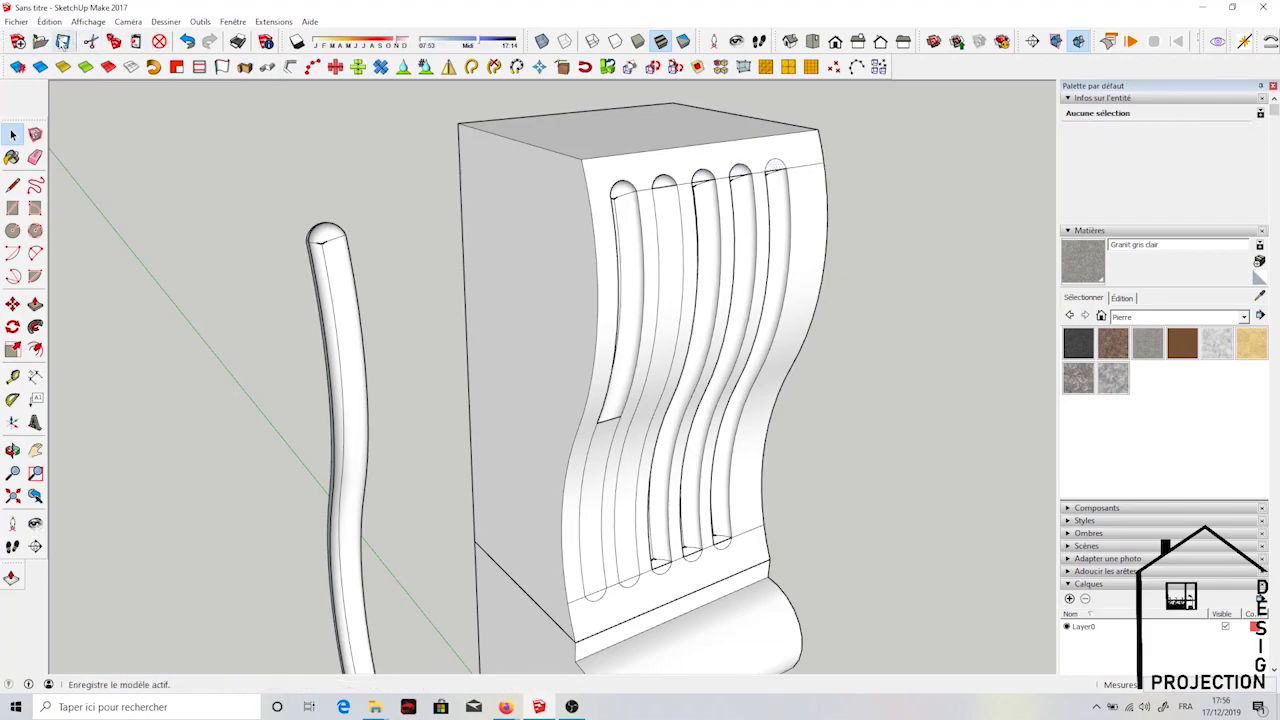
left_click(91, 41)
left_click(35, 158)
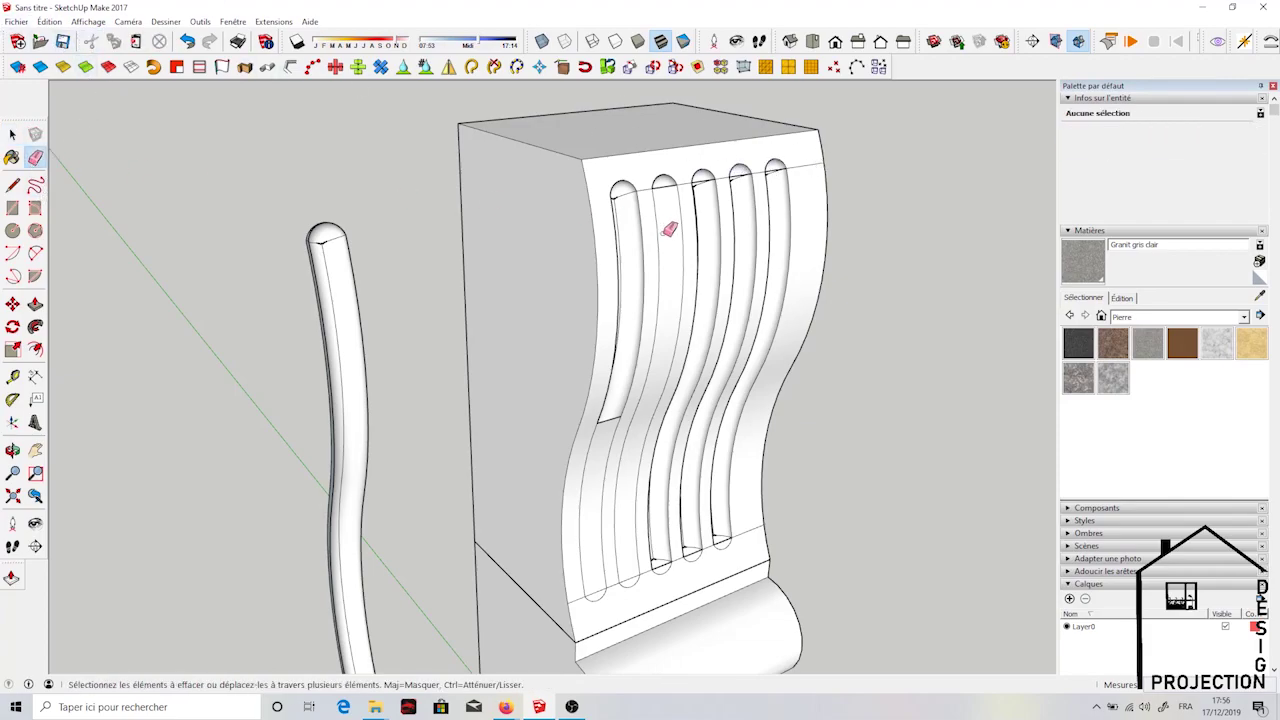
Delete the leftover face at the top of the second flute
middle_click_drag(674, 194, 543, 277)
scroll(673, 208, "up", 3)
key("space")
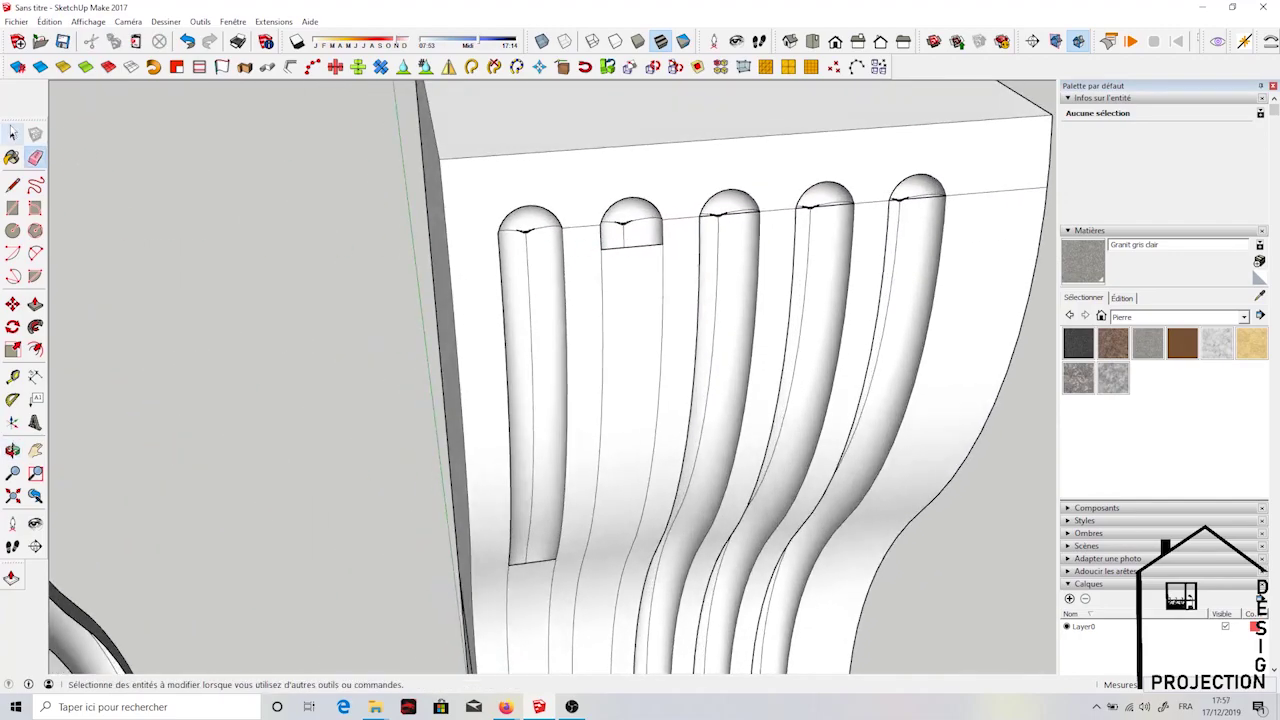
left_click(624, 318)
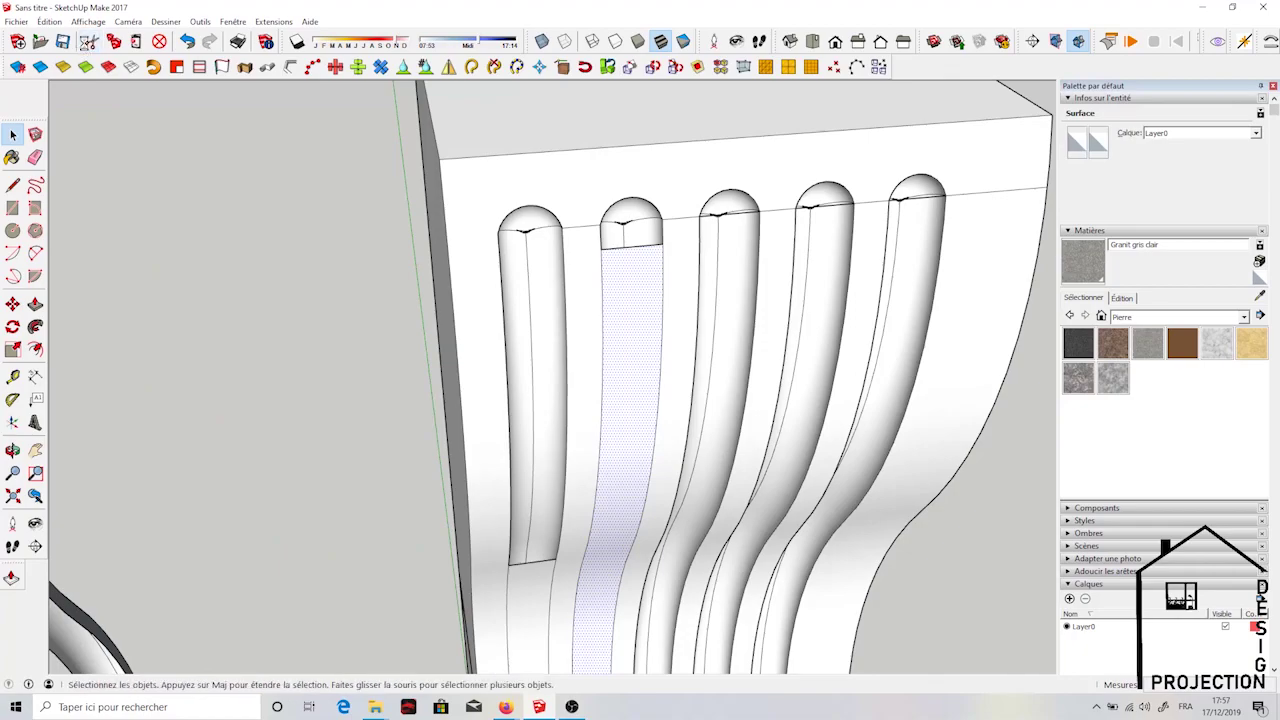
left_click(108, 68)
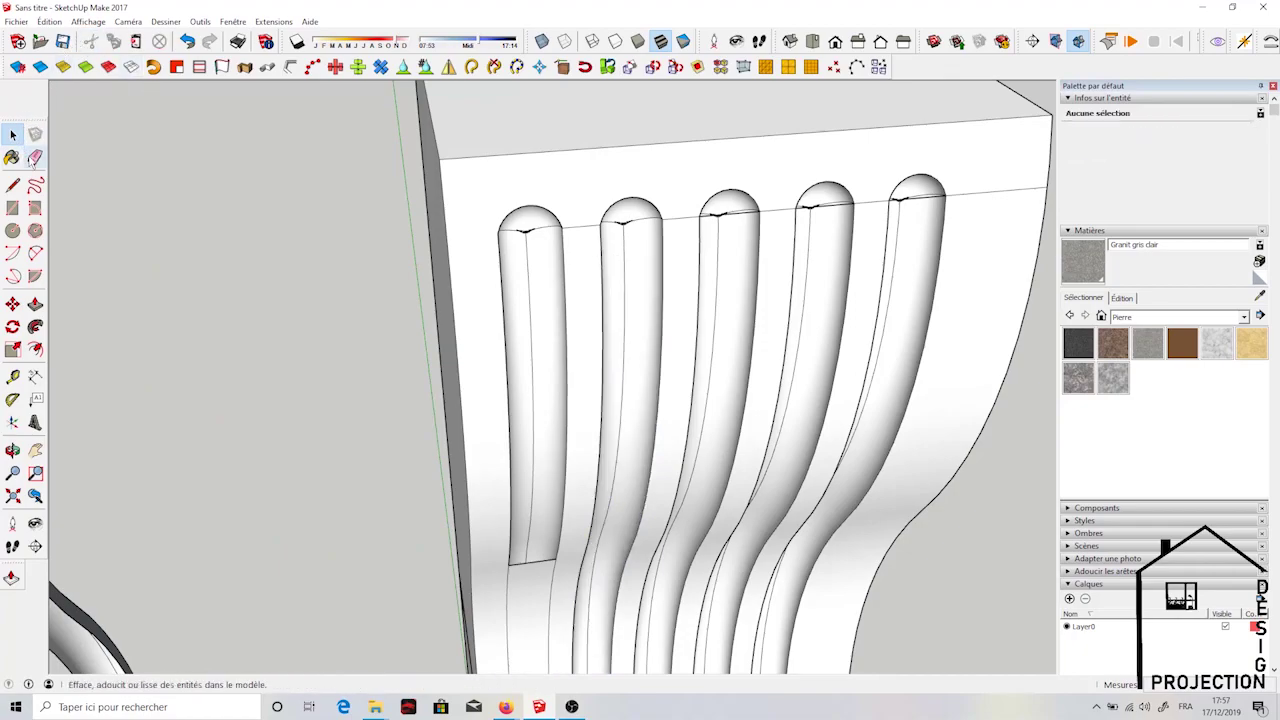
left_click(35, 157)
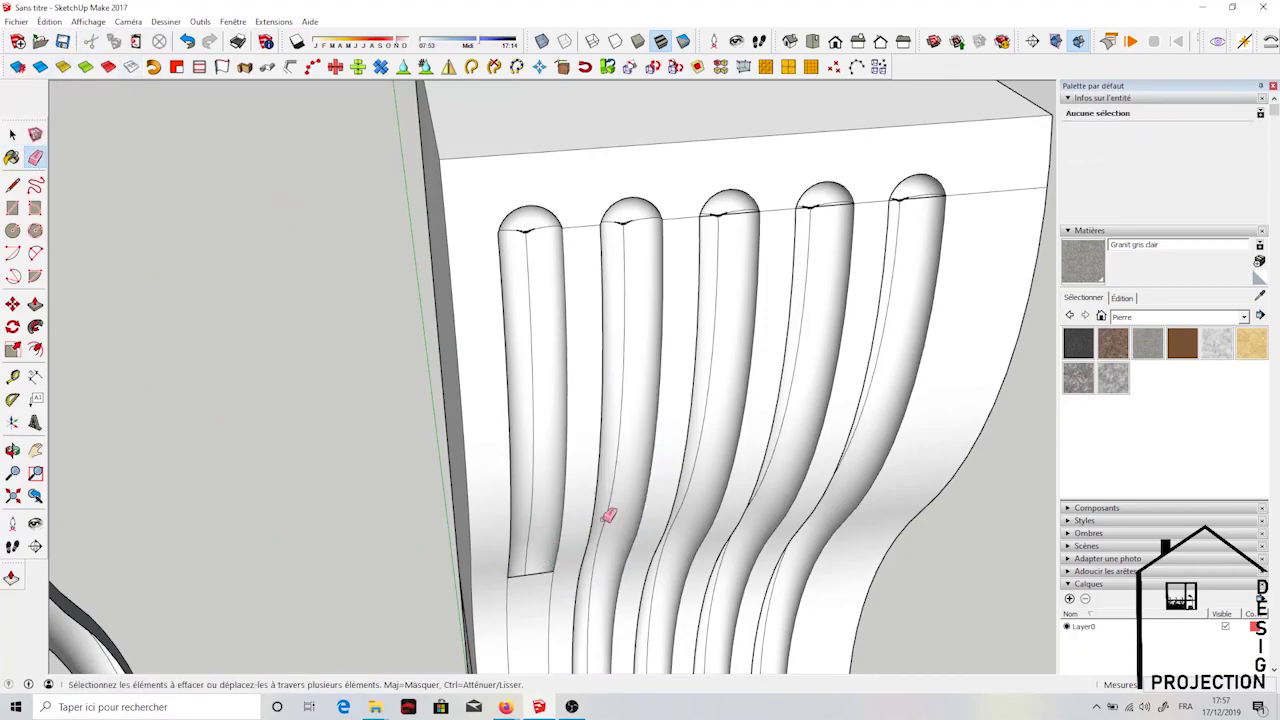
Delete the face covering the left flute's bottom and erase the seam lines at the flute bottoms
scroll(812, 330, "down", 2)
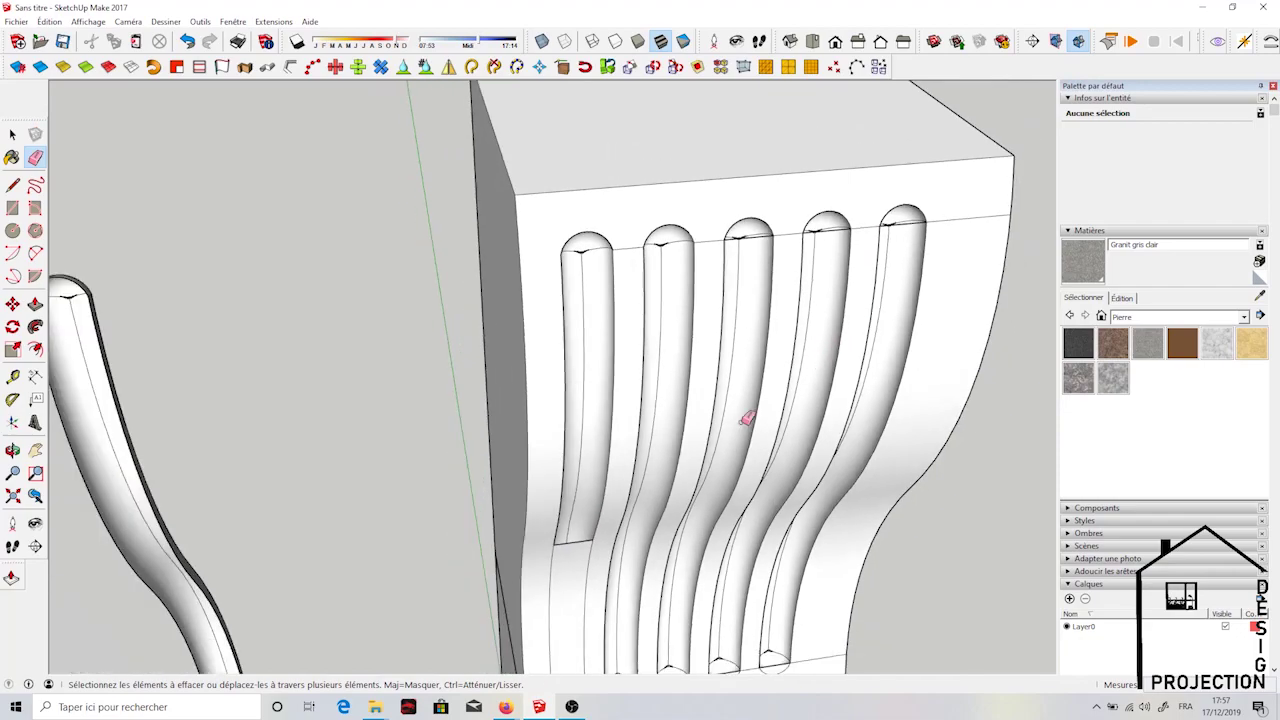
left_click(35, 450)
left_click_drag(686, 371, 713, 103)
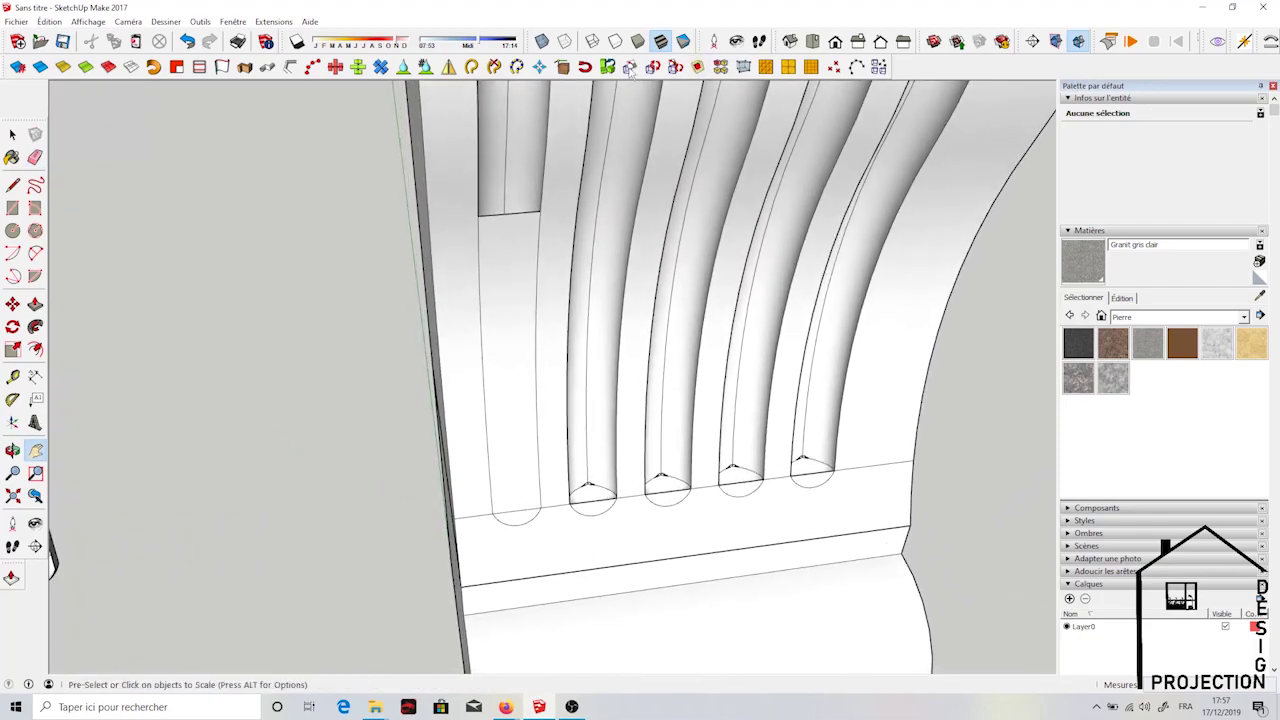
key("space")
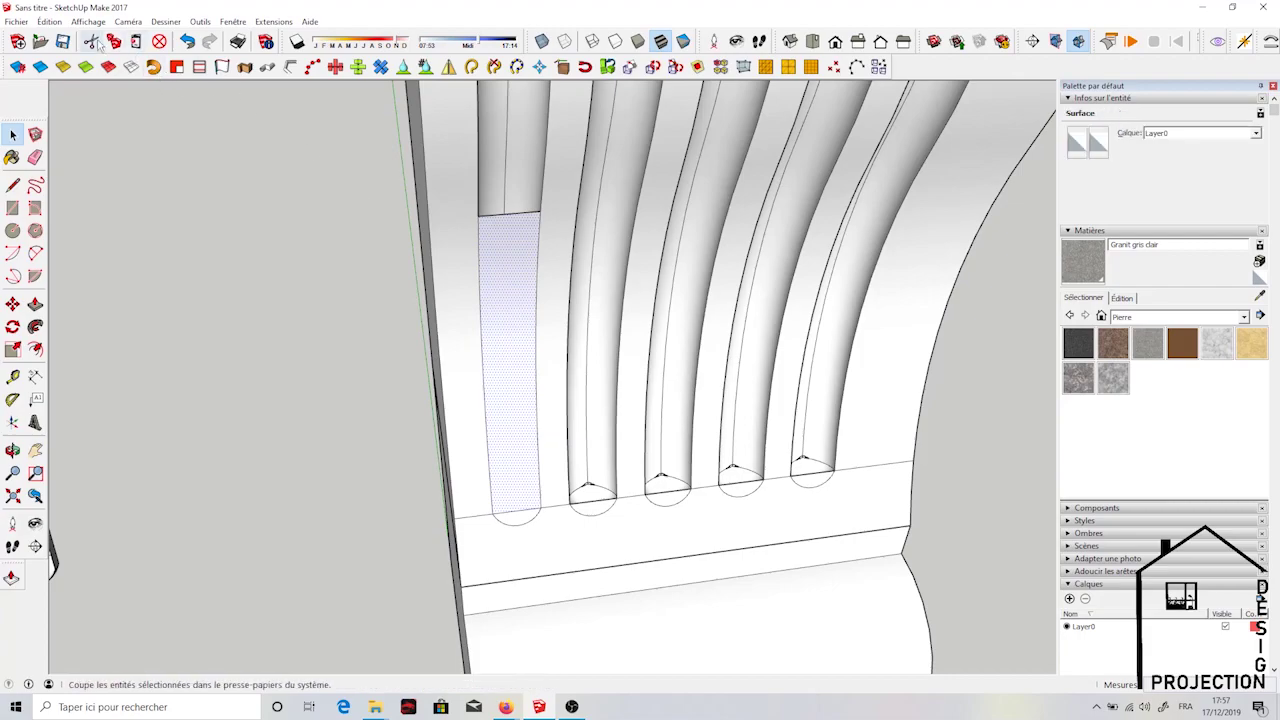
key("Delete")
left_click(35, 157)
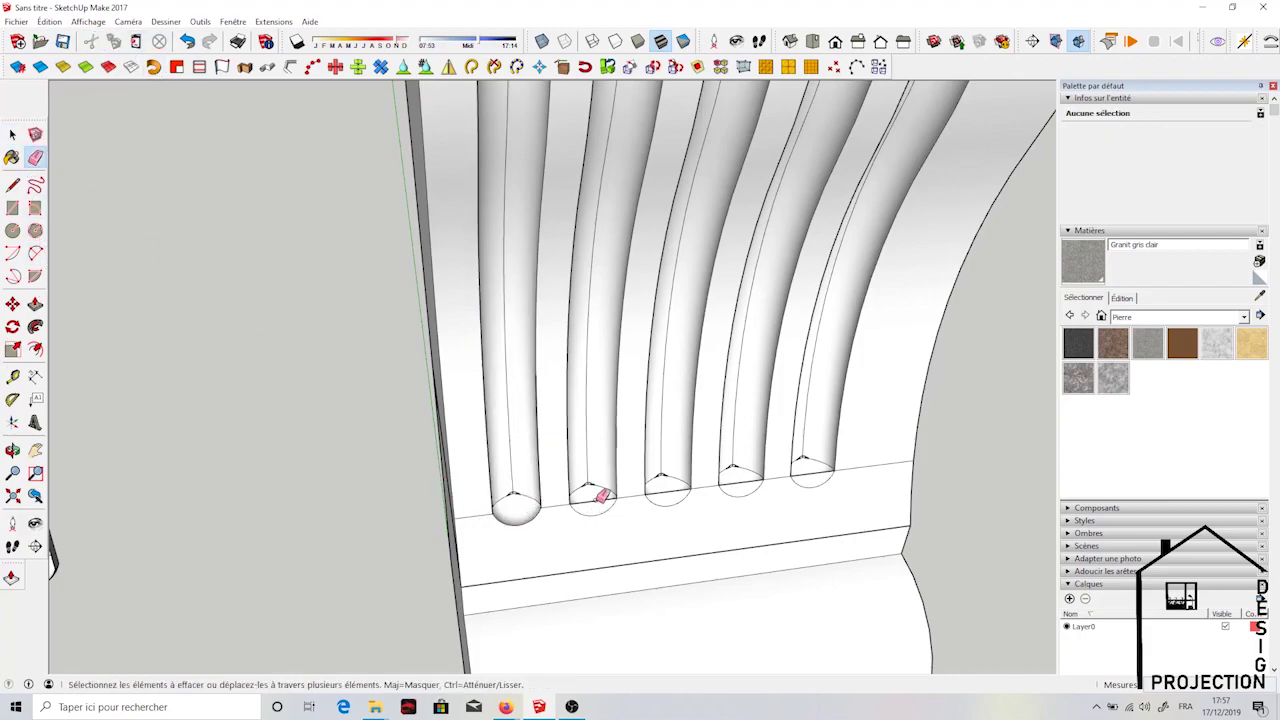
left_click_drag(678, 487, 703, 487, "ctrl")
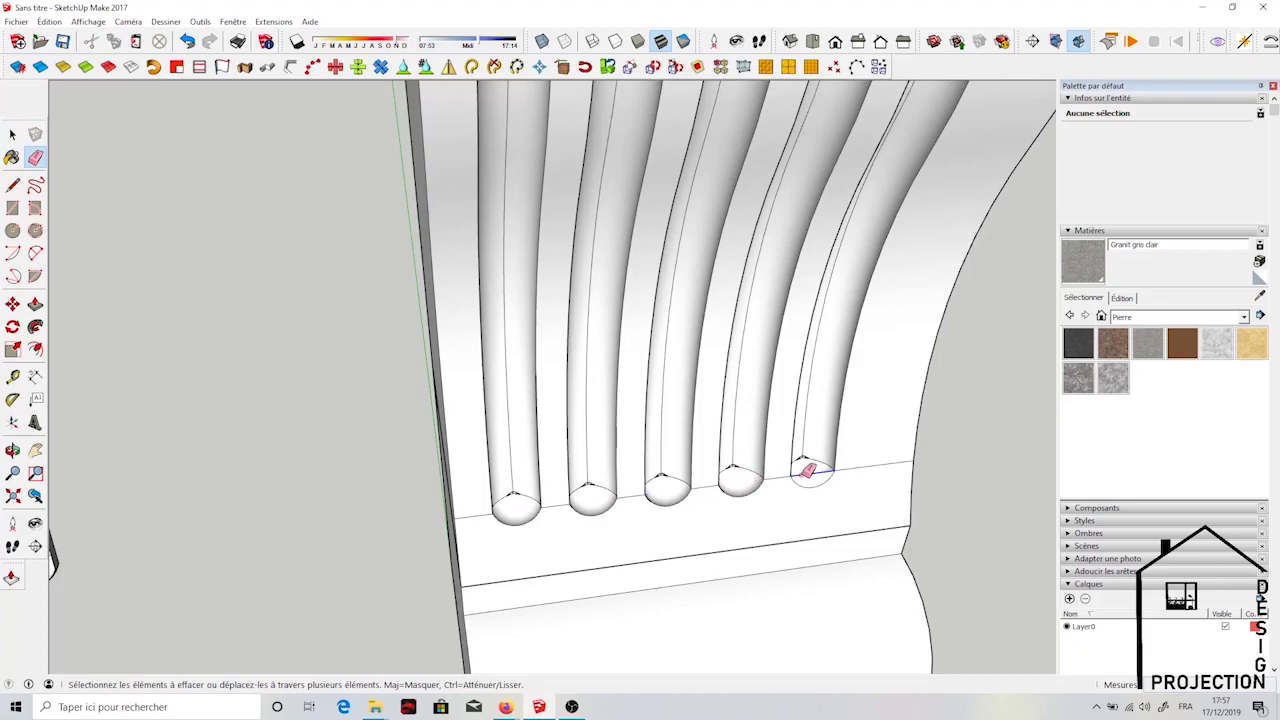
Orbit and zoom to frame the whole fluted panel from the top and left side
mouse_move(808, 470)
middle_mouse_down()
mouse_move(814, 257)
mouse_move(571, 194)
mouse_move(274, 336)
mouse_move(728, 414)
mouse_move(137, 514)
middle_mouse_up()
middle_click_drag(547, 390, 547, 505, "shift")
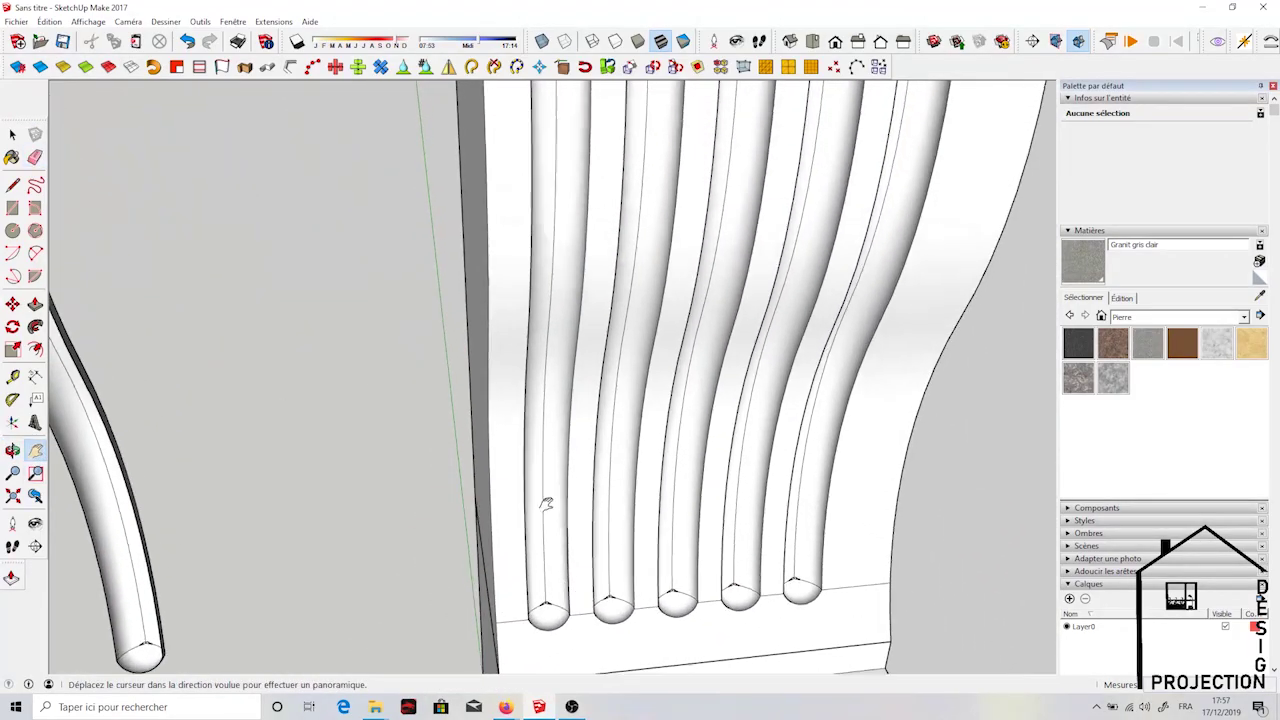
scroll(547, 505, "down", 5)
scroll(651, 351, "down", 3)
middle_click_drag(657, 343, 776, 300)
scroll(624, 311, "up", 3)
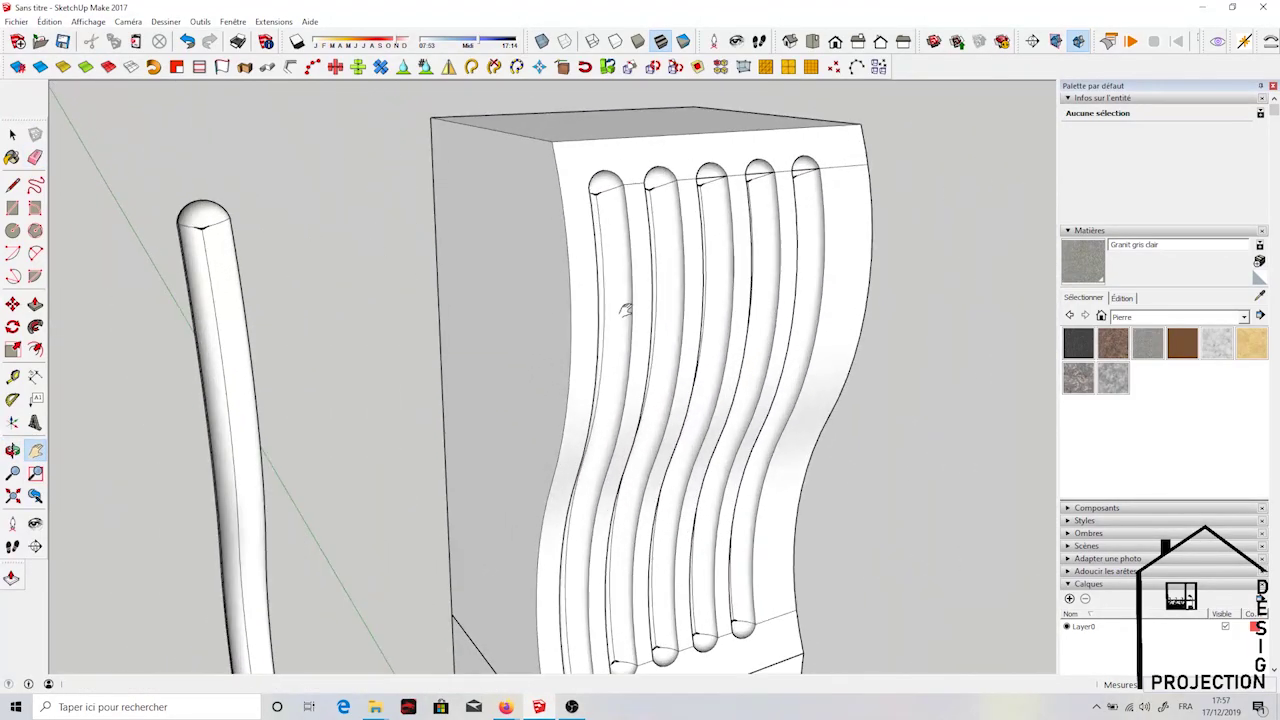
middle_click_drag(624, 311, 590, 256, "shift")
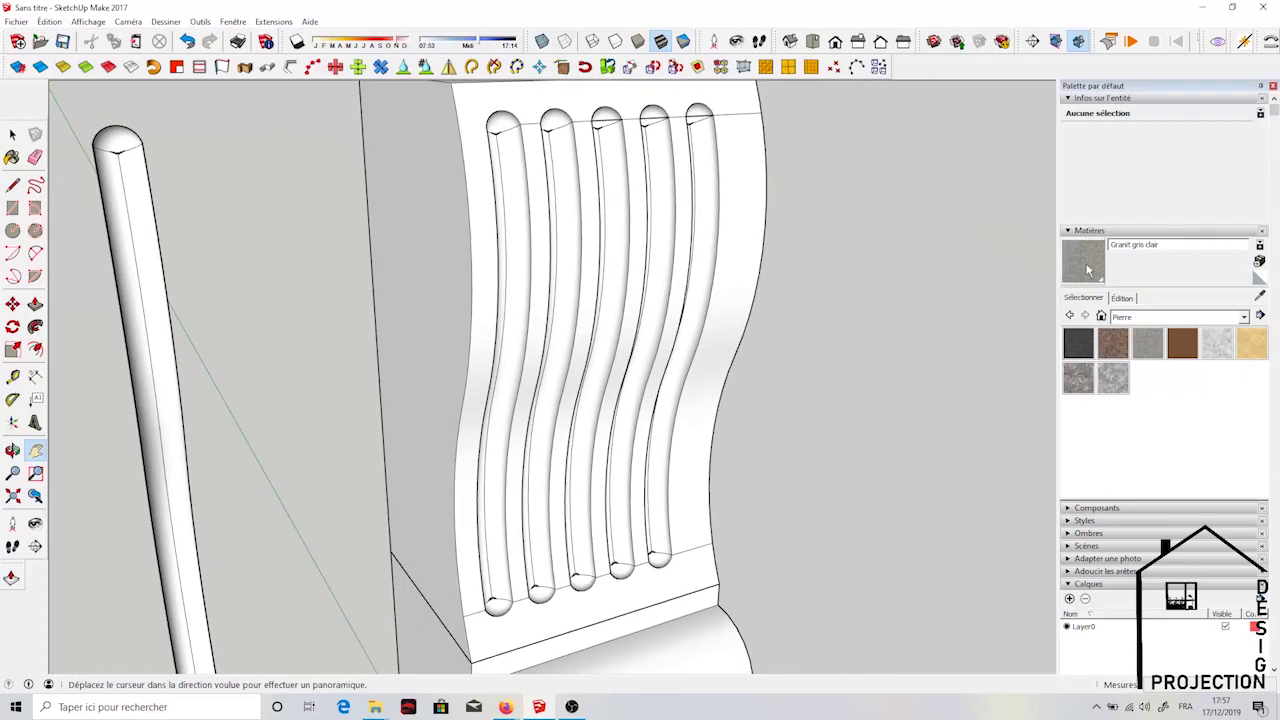
Paint the entire fluted panel with the Granit gris clair material
left_click(12, 133)
triple_click(505, 178)
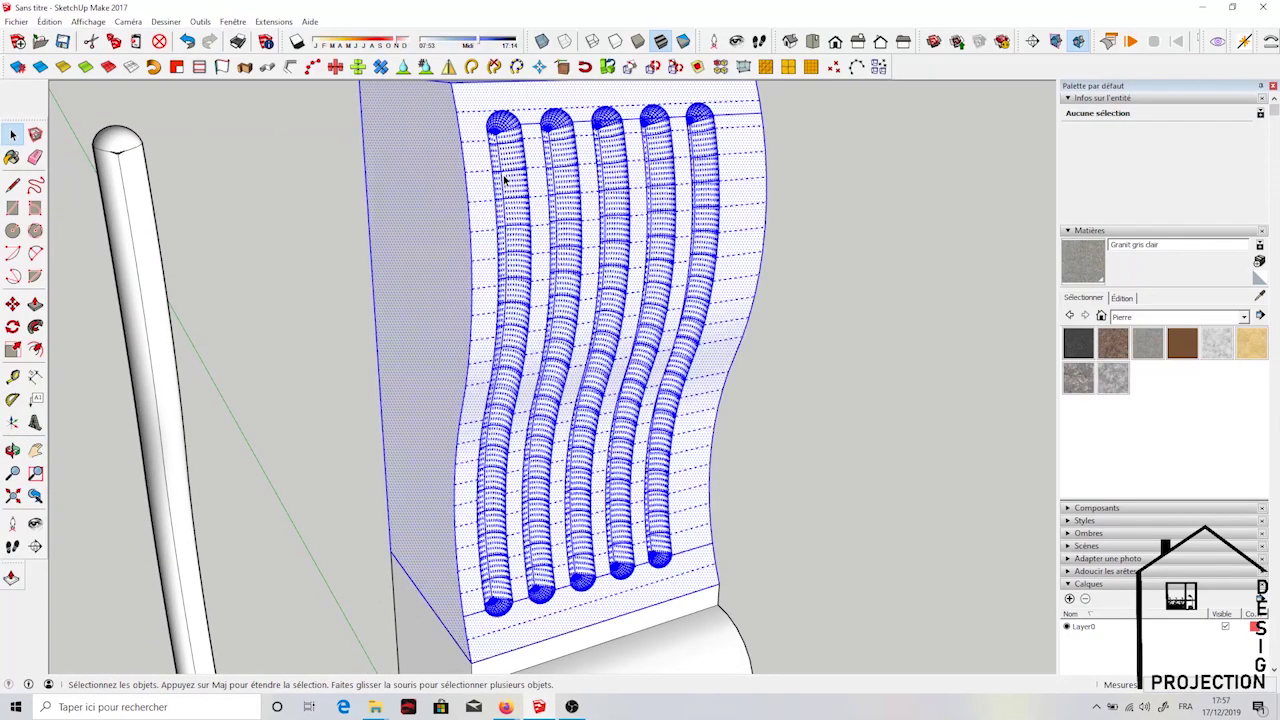
left_click(1075, 256)
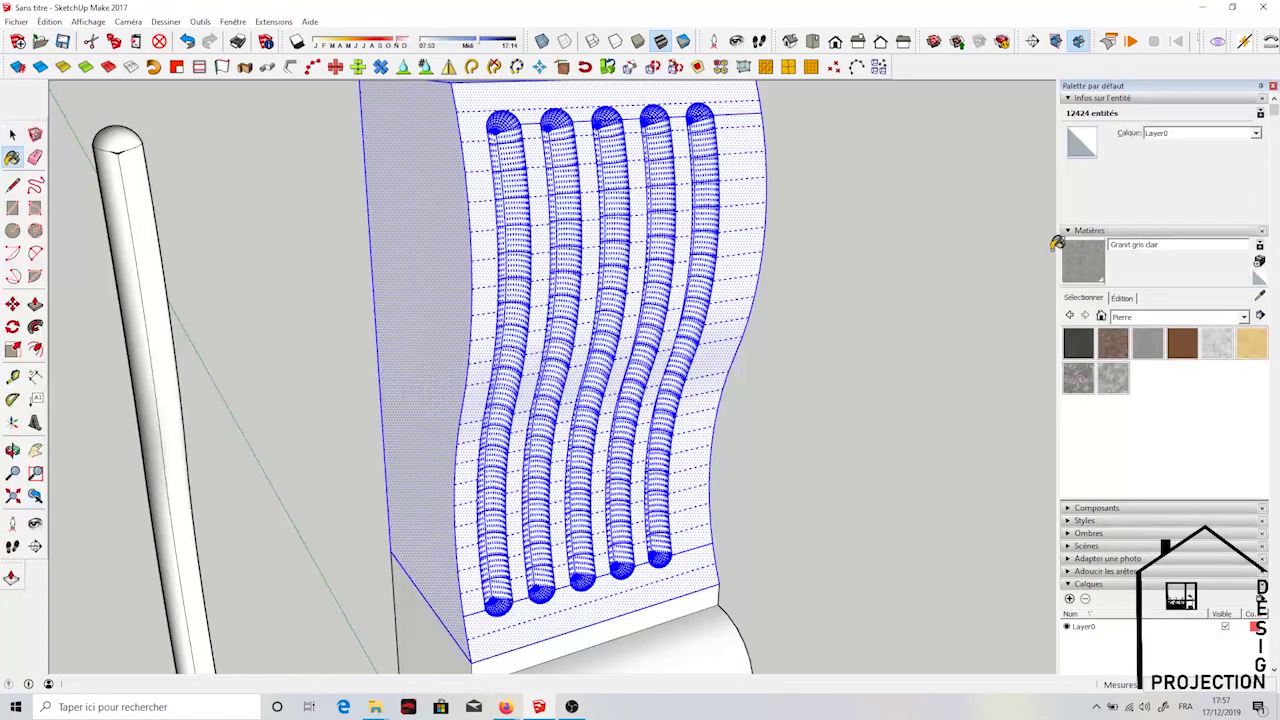
left_click(637, 210)
mouse_move(637, 210)
middle_mouse_down()
mouse_move(560, 240)
mouse_move(520, 237)
mouse_move(514, 251)
mouse_move(678, 296)
middle_mouse_up()
key("space")
left_click(128, 160)
Select the panel's bottom and cut away the face beneath the flutes
scroll(585, 235, "up", 3)
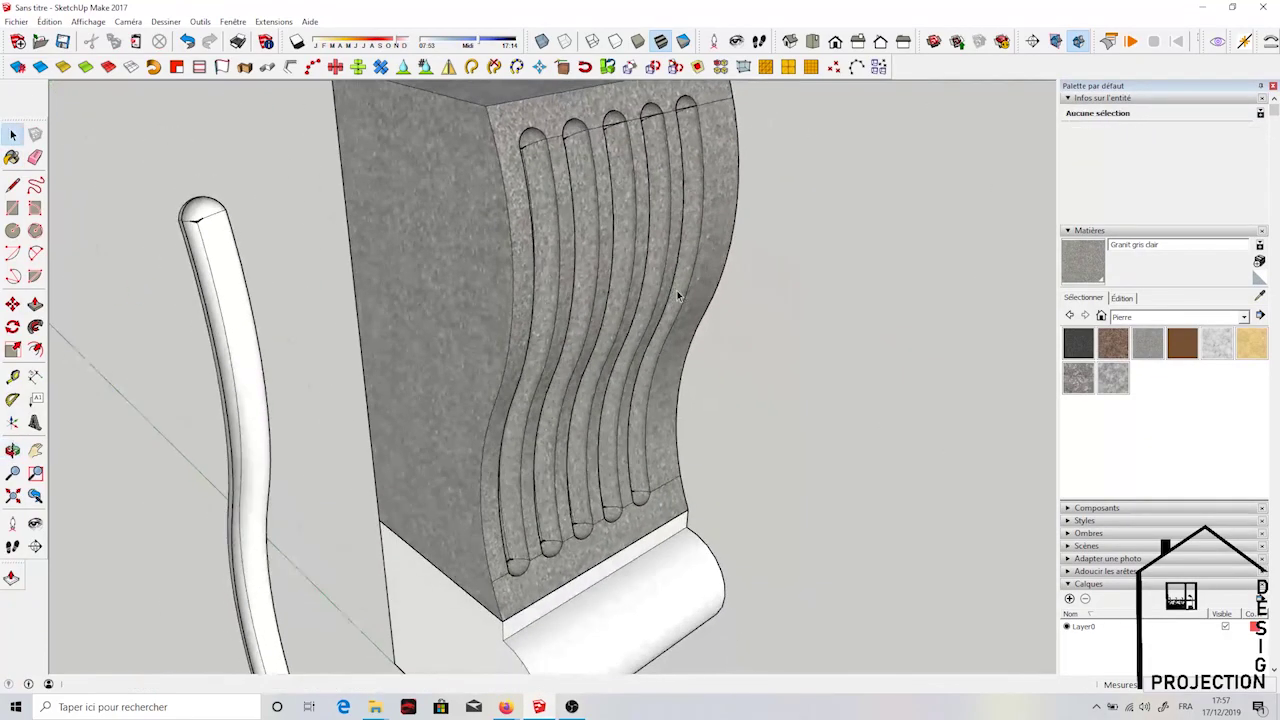
key("e")
key("space")
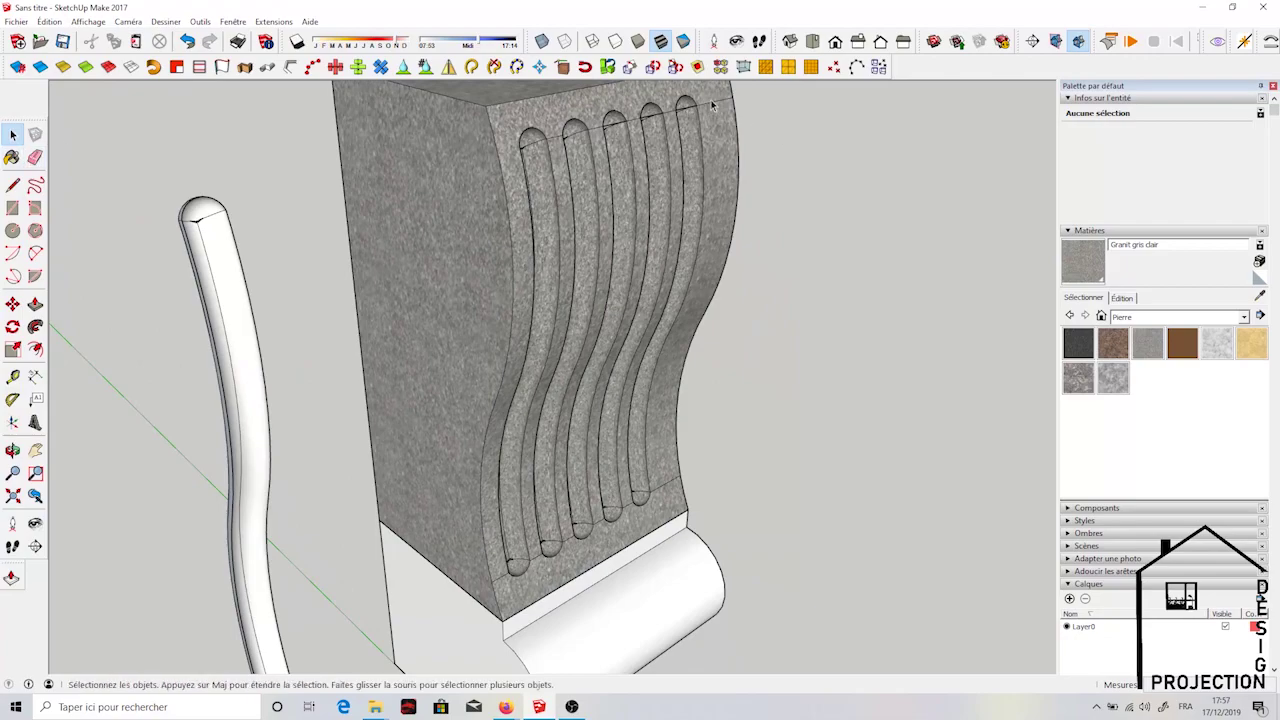
left_click(324, 95)
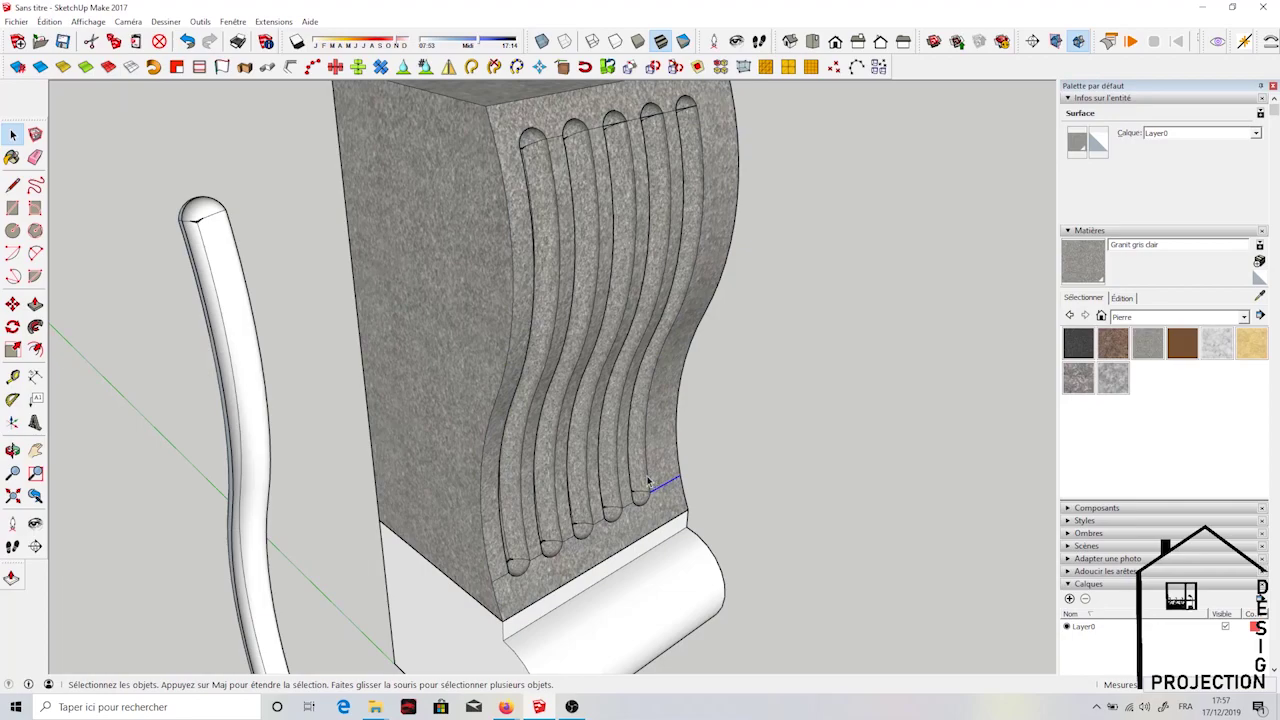
left_click(91, 42)
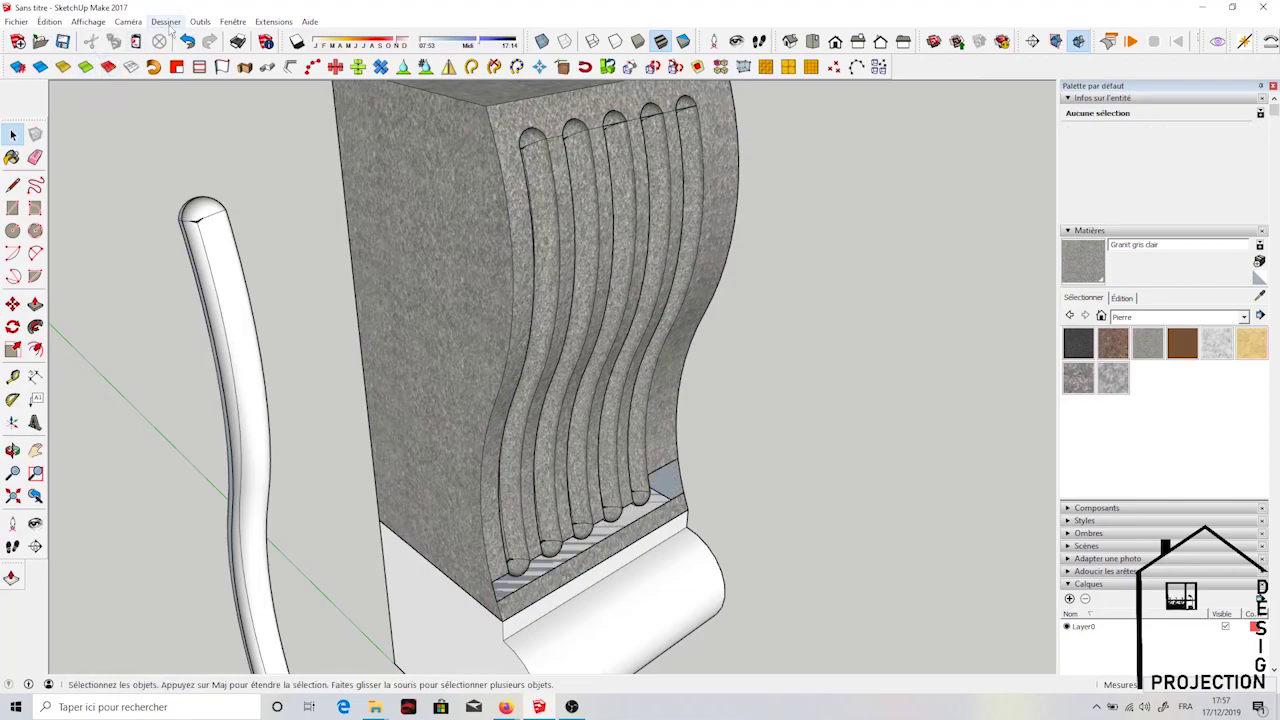
middle_click_drag(583, 271, 576, 222)
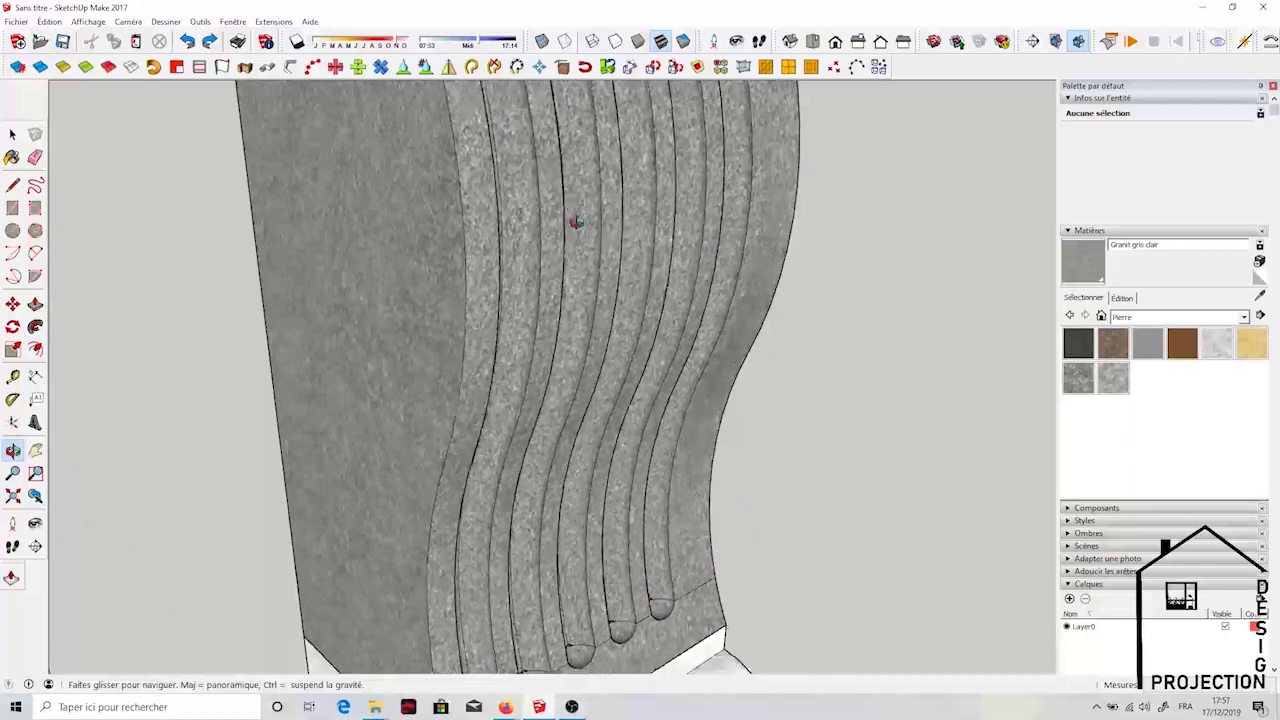
left_click_drag(576, 222, 560, 260)
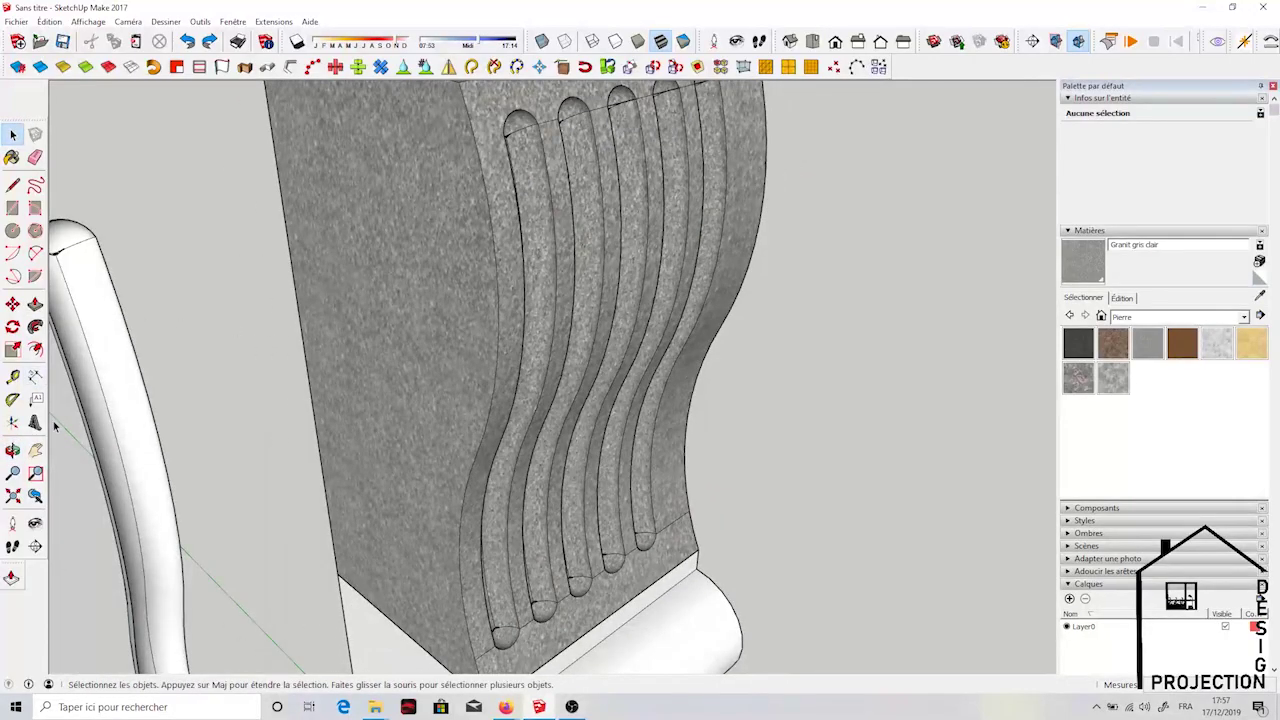
left_click(35, 450)
left_click_drag(428, 423, 428, 399)
scroll(428, 399, "down", 3)
middle_click_drag(457, 291, 434, 314)
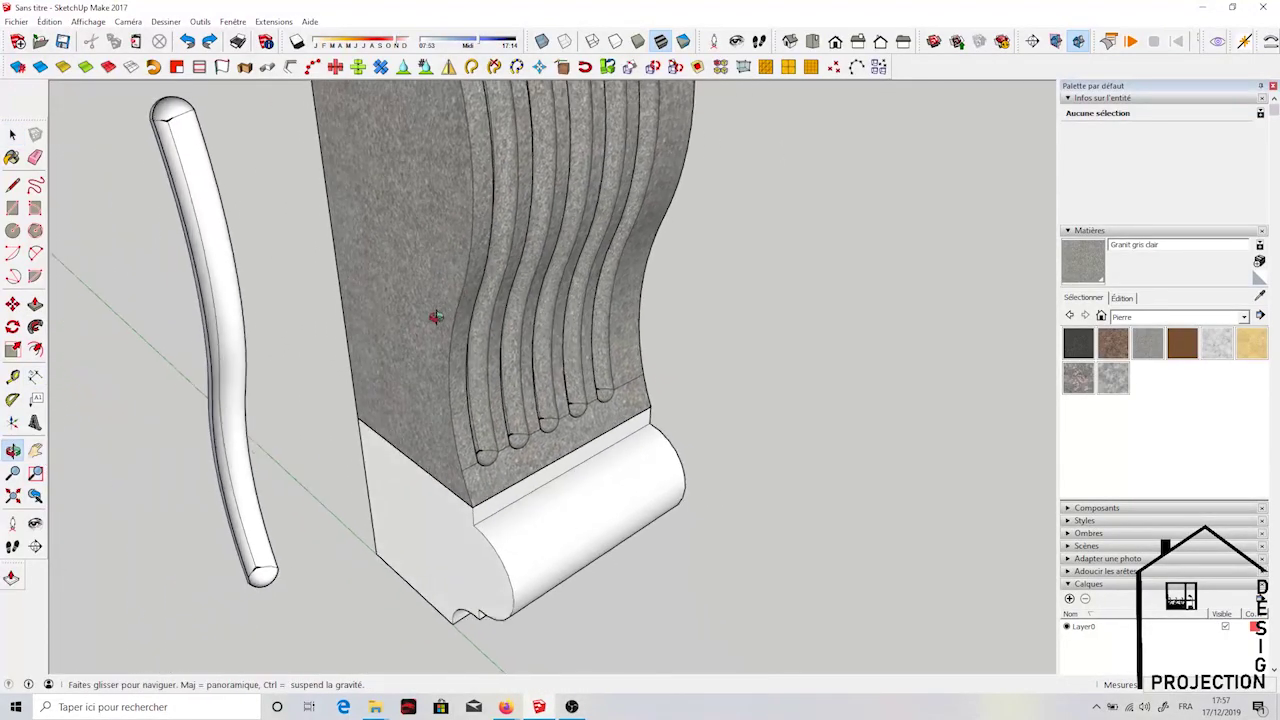
scroll(157, 337, "up", 5)
scroll(614, 348, "down", 5)
mouse_move(614, 348)
left_mouse_down()
mouse_move(500, 428)
mouse_move(523, 251)
mouse_move(334, 308)
mouse_move(22, 298)
left_mouse_up()
middle_click_drag(523, 246, 447, 212)
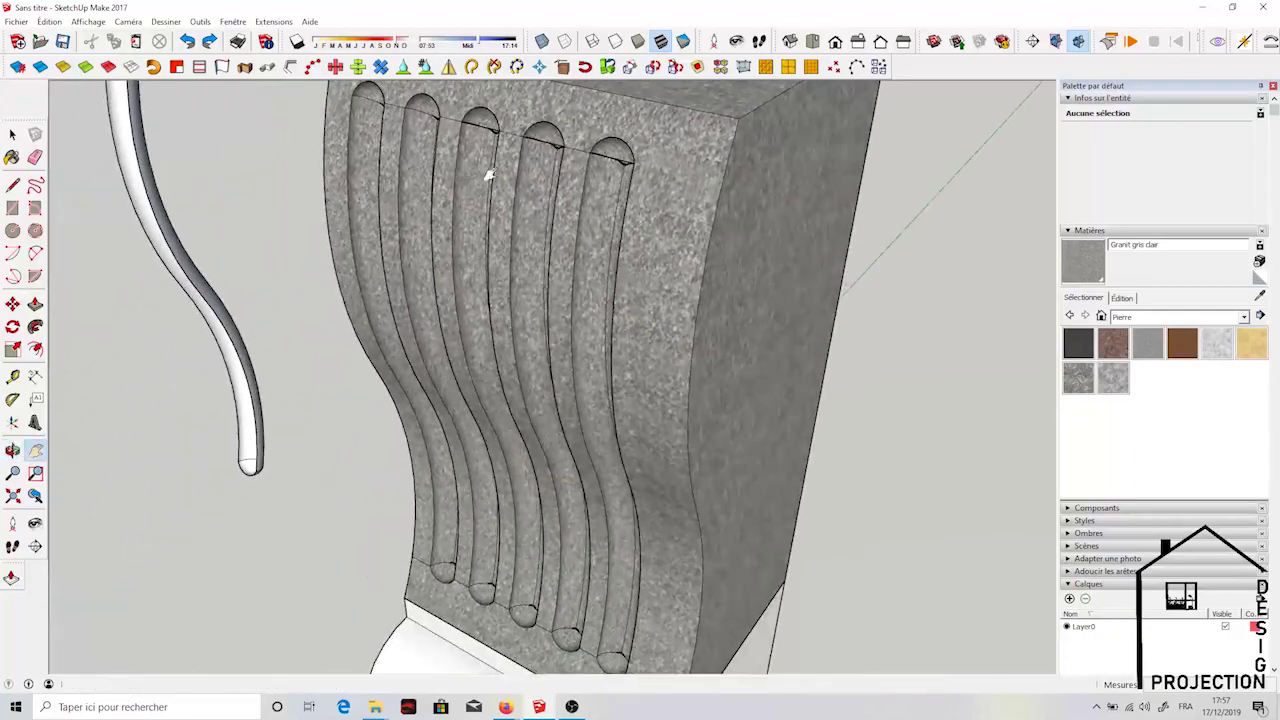
scroll(447, 212, "down", 2)
scroll(491, 229, "down", 1)
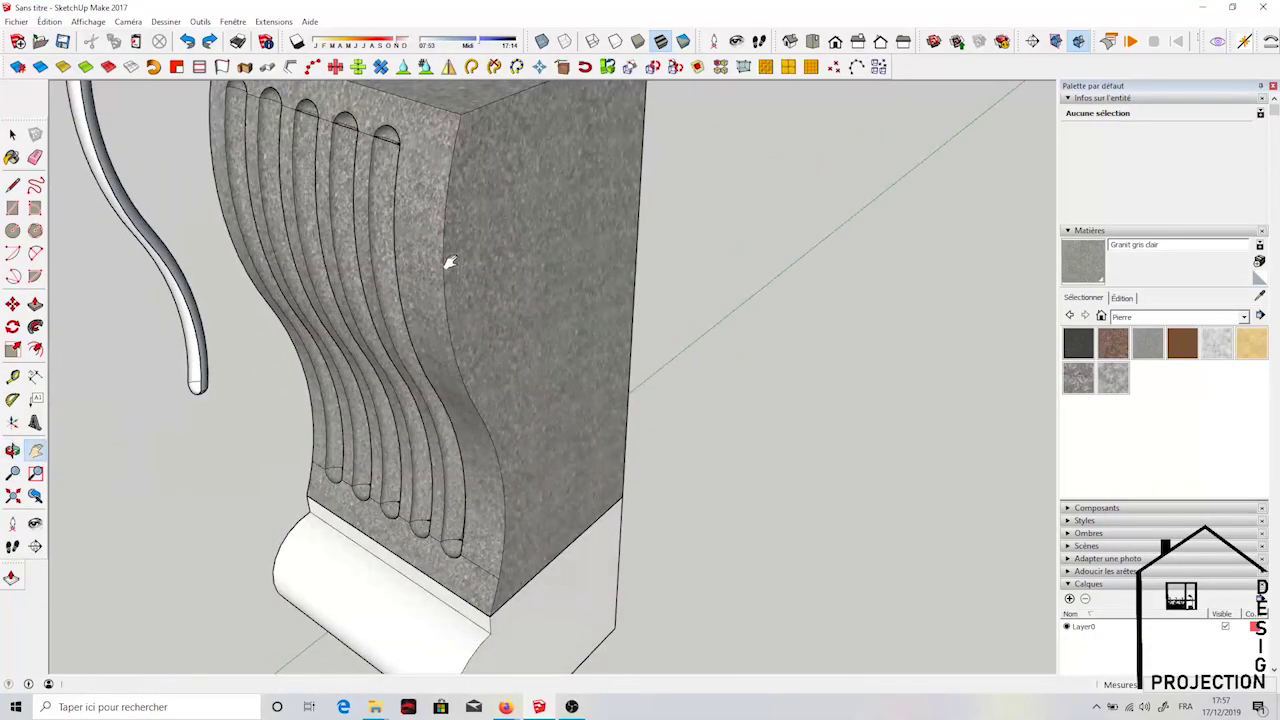
scroll(449, 263, "down", 1)
scroll(566, 320, "down", 2)
mouse_move(566, 320)
middle_mouse_down()
mouse_move(454, 126)
mouse_move(666, 106)
mouse_move(591, 157)
mouse_move(558, 208)
mouse_move(714, 206)
mouse_move(929, 163)
middle_mouse_up()
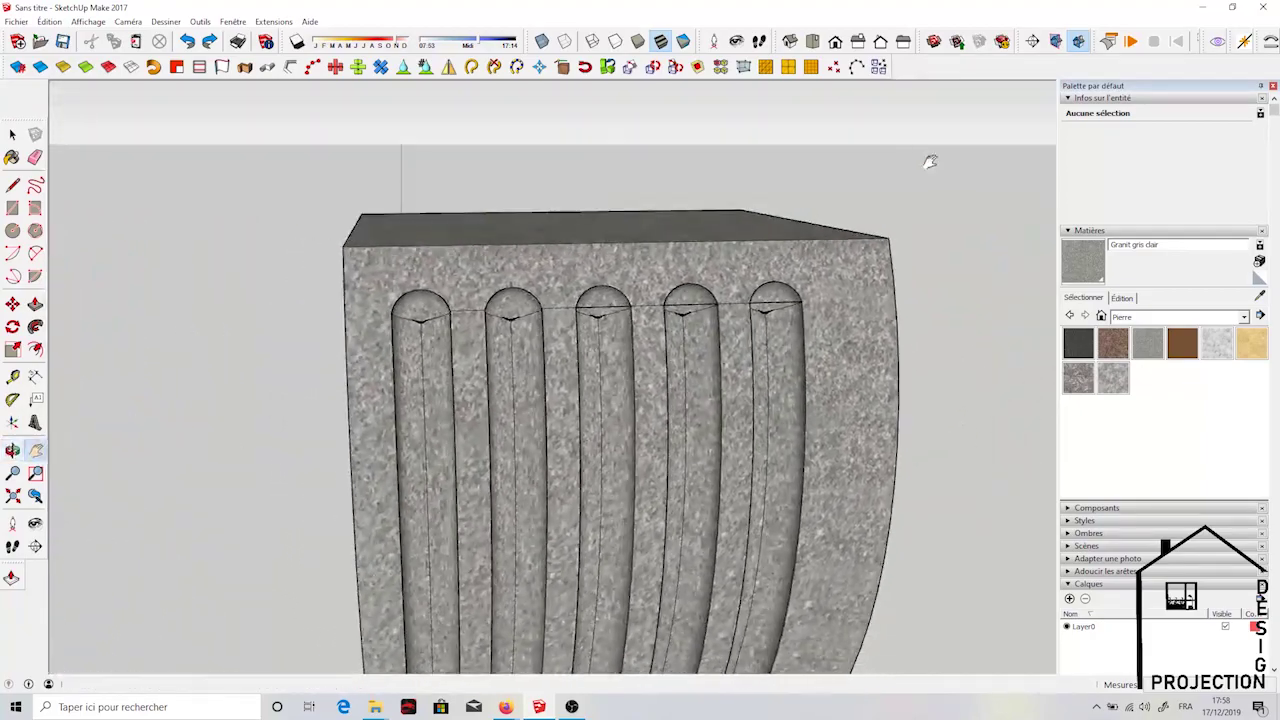
scroll(558, 285, "up", 5)
scroll(558, 285, "down", 3)
mouse_move(571, 286)
middle_mouse_down()
mouse_move(600, 277)
mouse_move(609, 297)
mouse_move(652, 289)
mouse_move(731, 320)
mouse_move(720, 214)
mouse_move(654, 137)
mouse_move(709, 163)
mouse_move(614, 323)
mouse_move(623, 349)
mouse_move(600, 298)
mouse_move(874, 314)
mouse_move(811, 300)
middle_mouse_up()
left_click(12, 134)
Group the whole fluted block and frame it together with the pillar
left_click(390, 280)
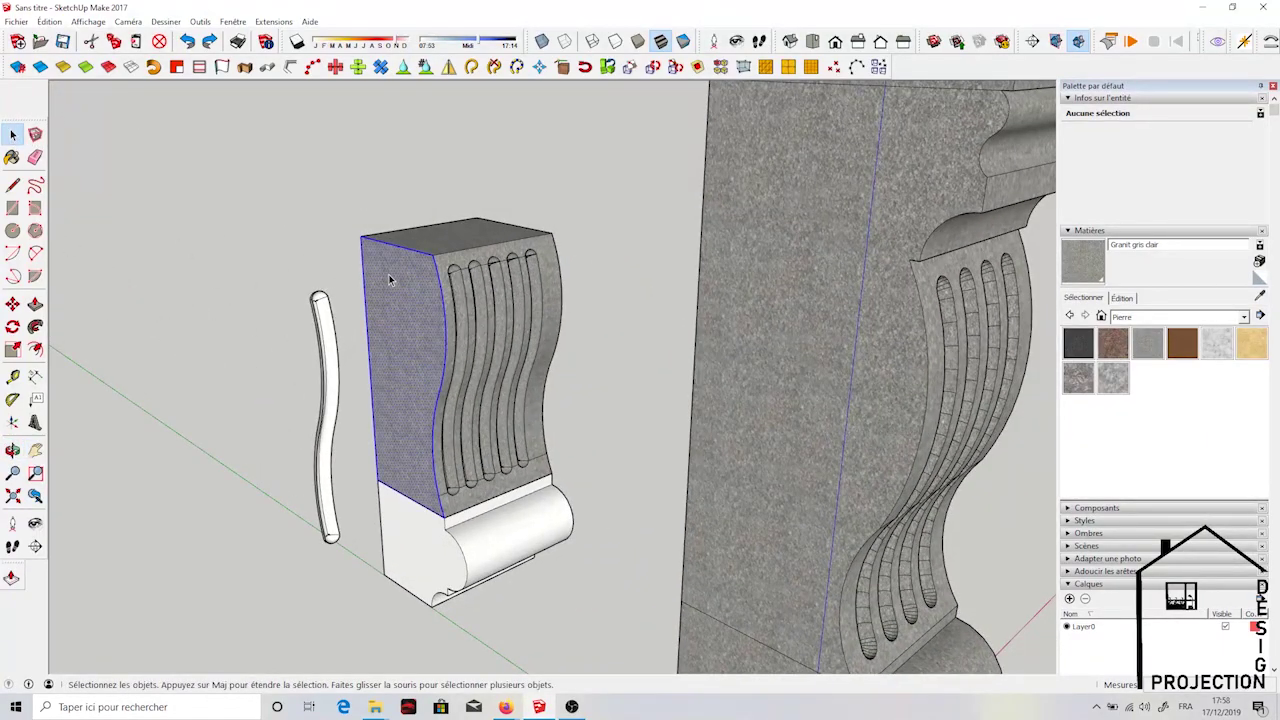
double_click(390, 280)
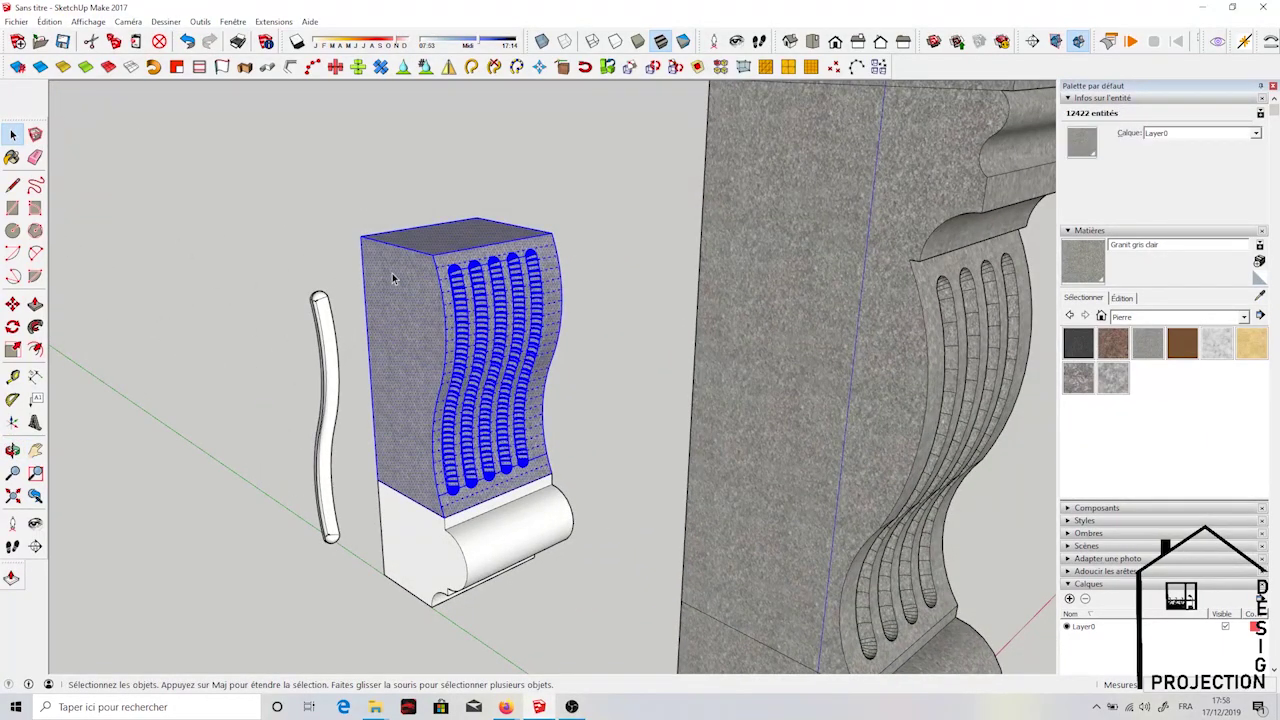
key("ctrl+g")
left_click(35, 450)
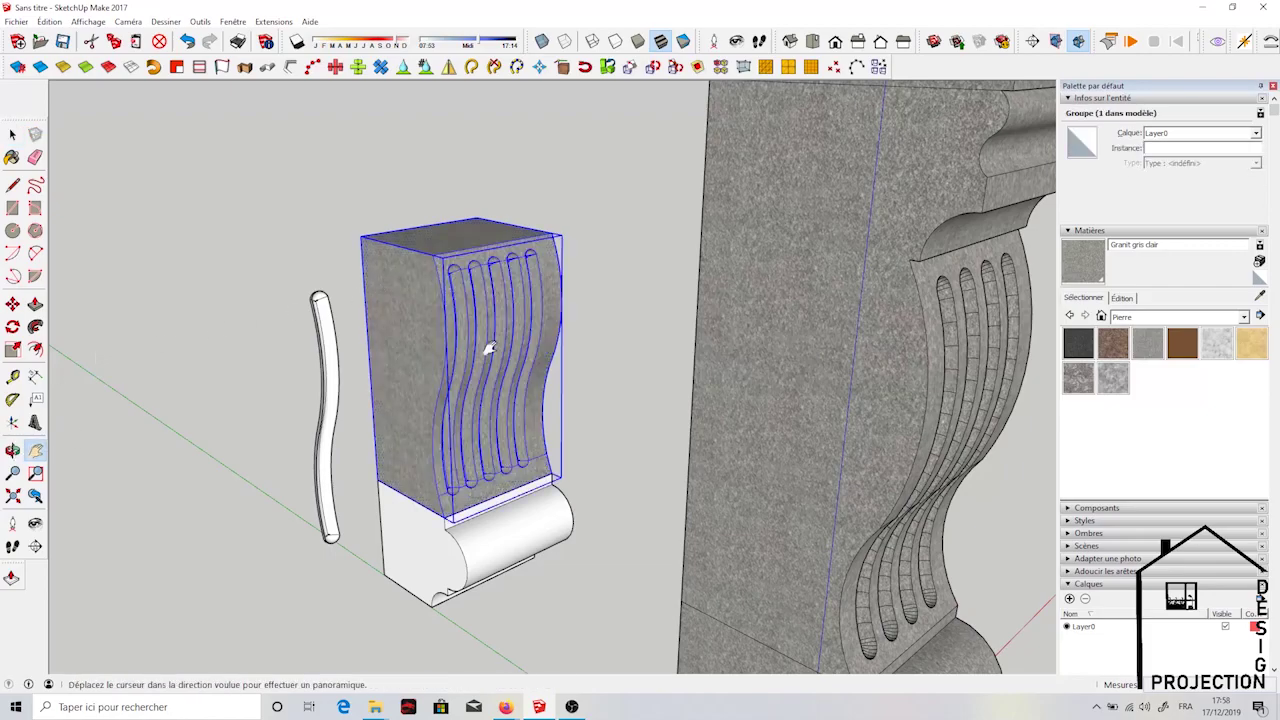
left_click_drag(760, 300, 563, 510)
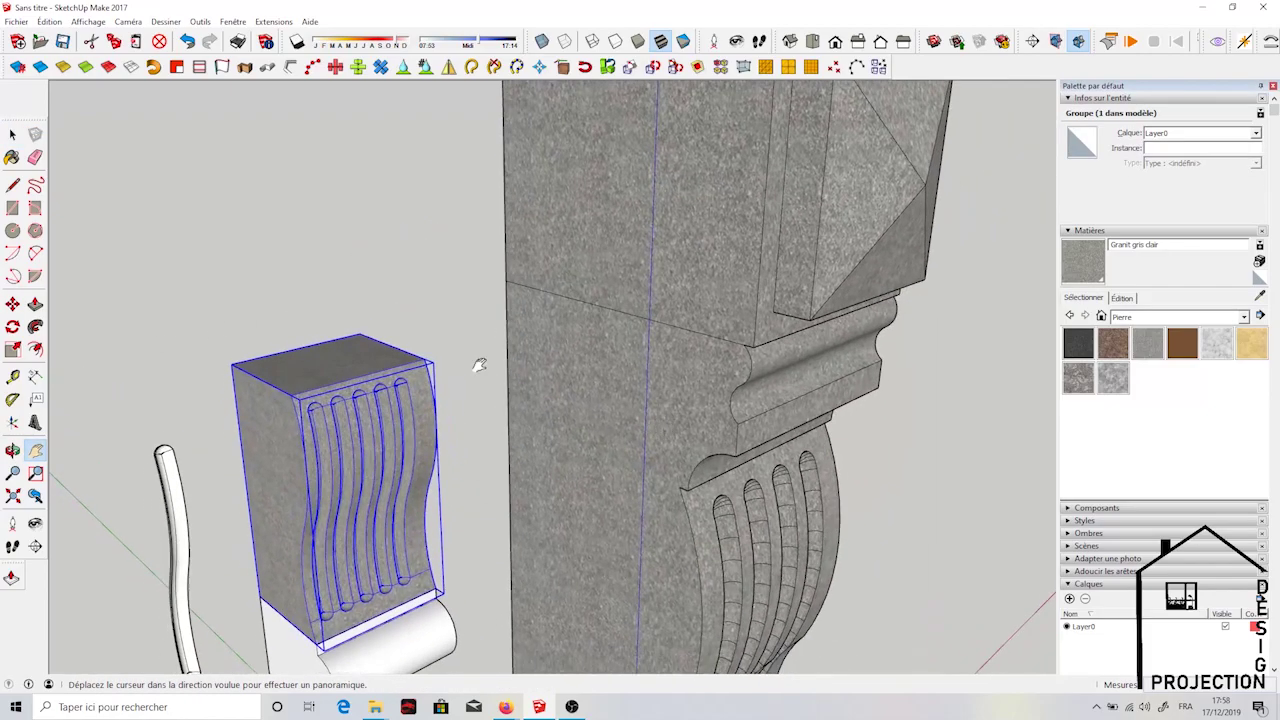
scroll(480, 363, "up", 4)
left_click_drag(722, 380, 757, 355)
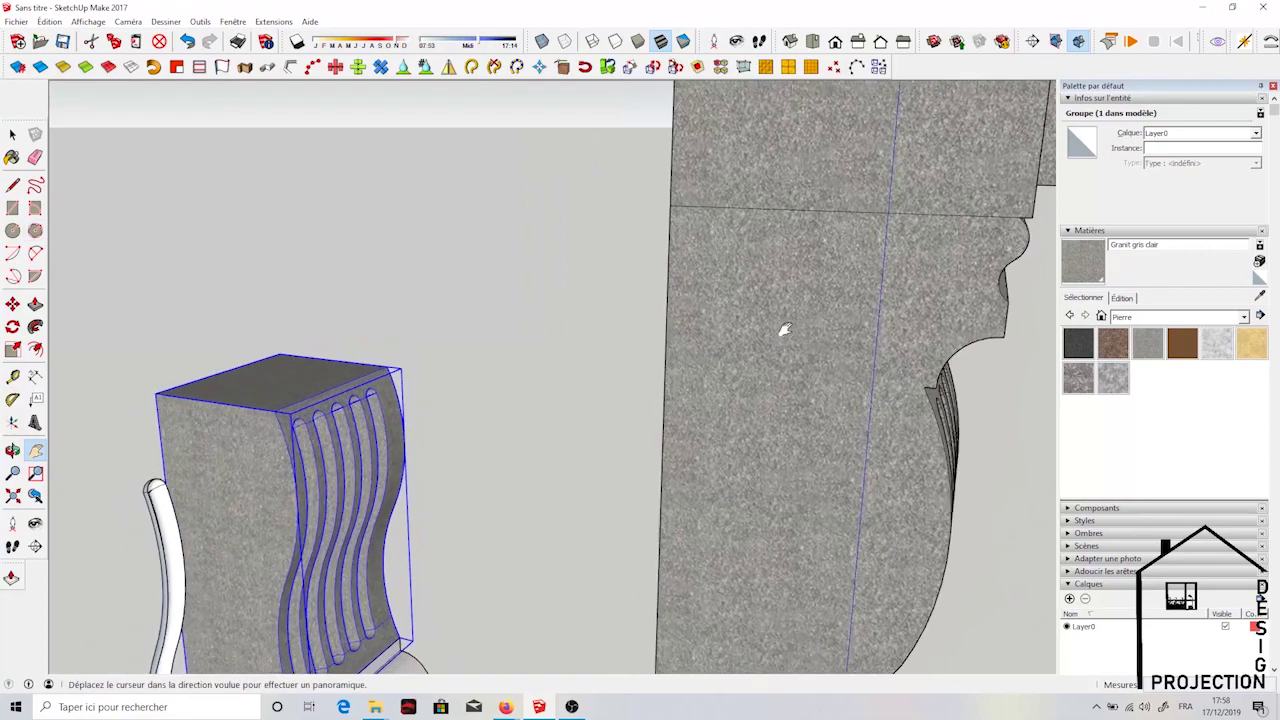
Draw an upright rotated rectangle standing on the block's top edge
left_click(35, 208)
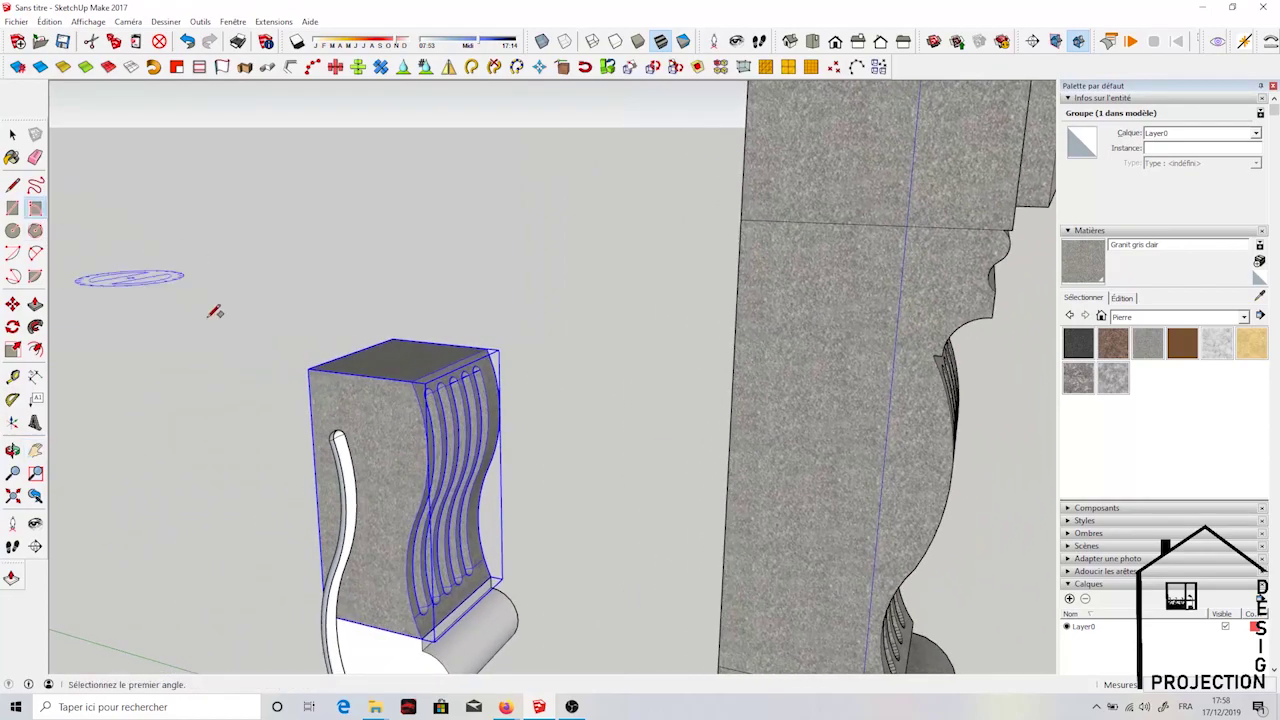
left_click(308, 368)
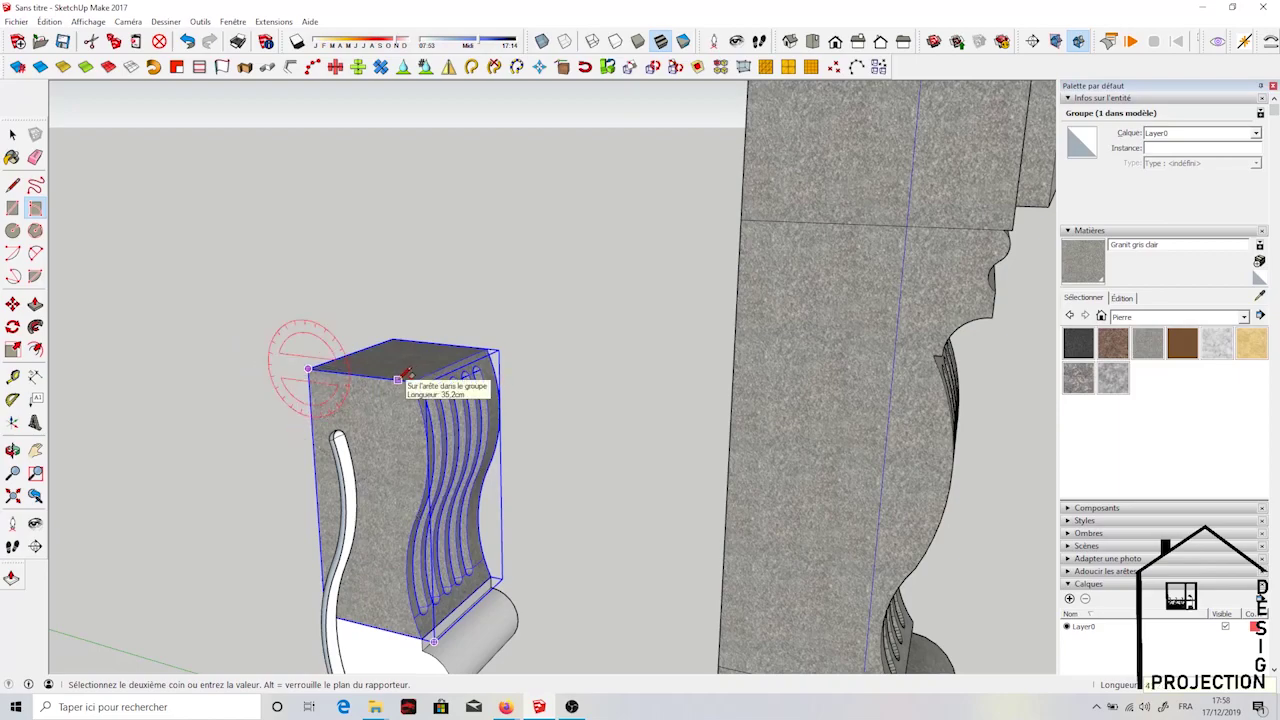
left_click(401, 377)
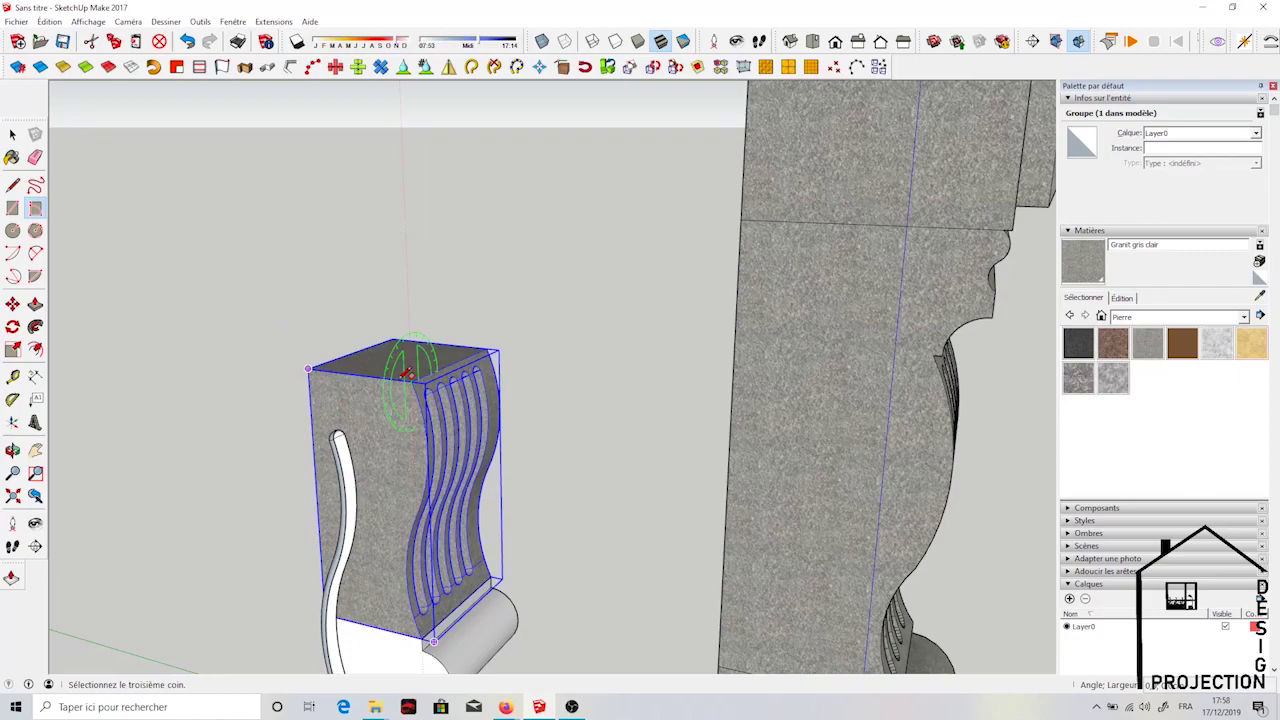
key("Escape")
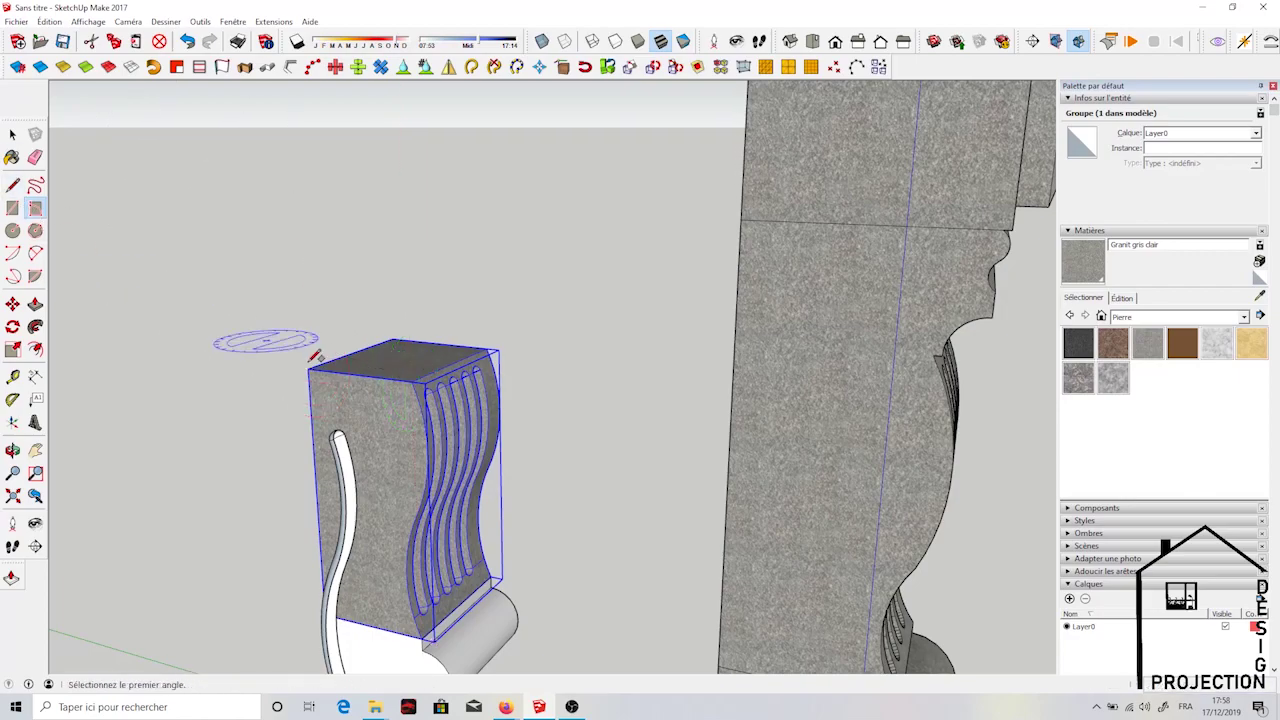
left_click(308, 369)
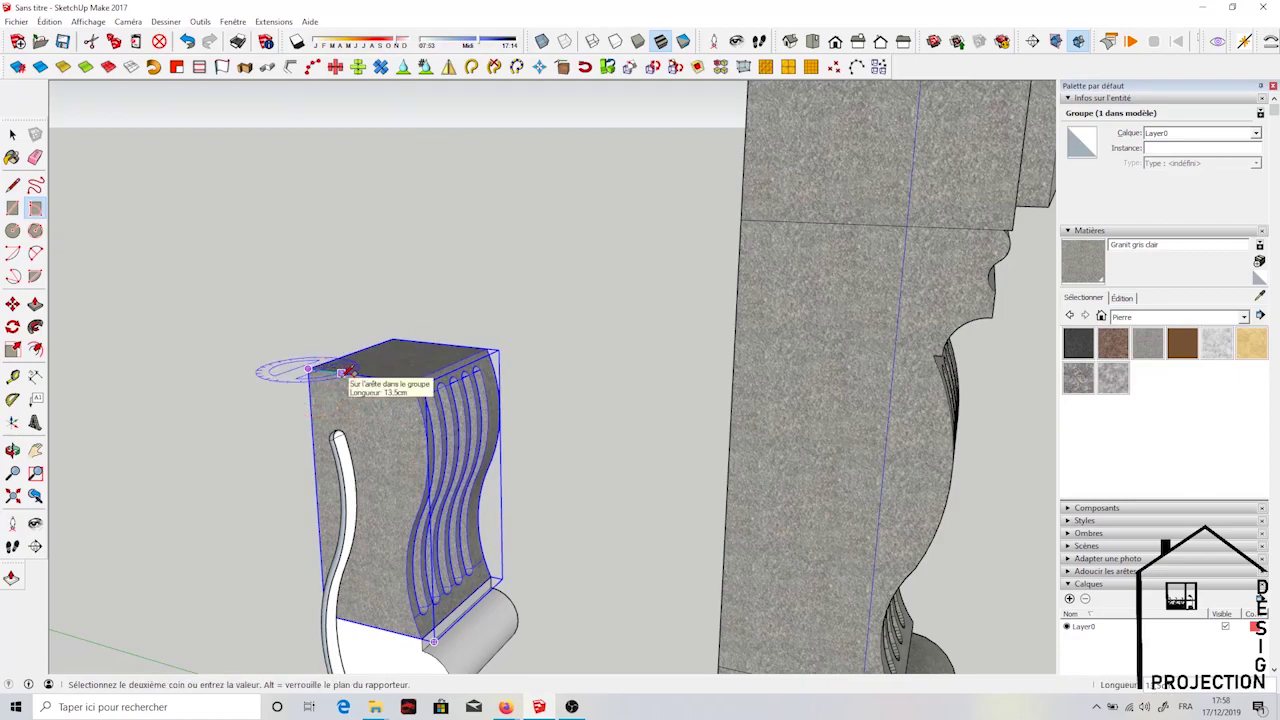
left_click(348, 372)
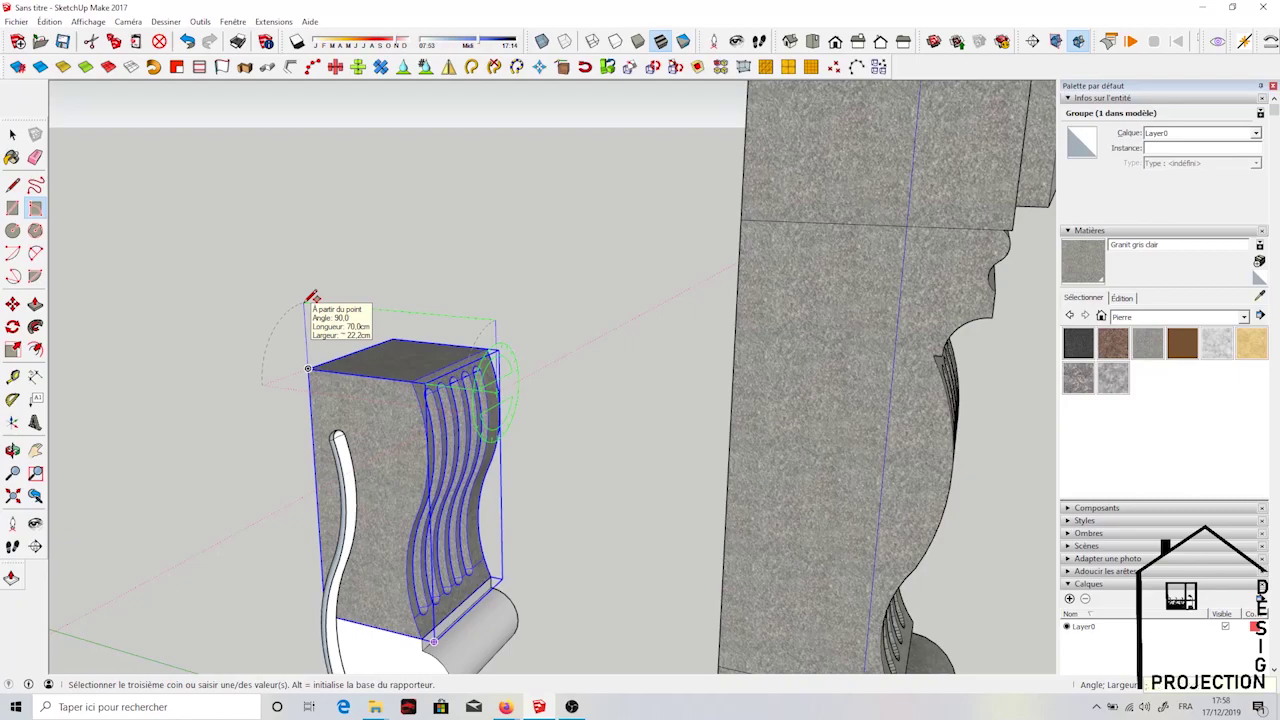
left_click(312, 297)
Trace the lower moulding profile on the rectangle with two arcs joined by a short line
left_click(12, 450)
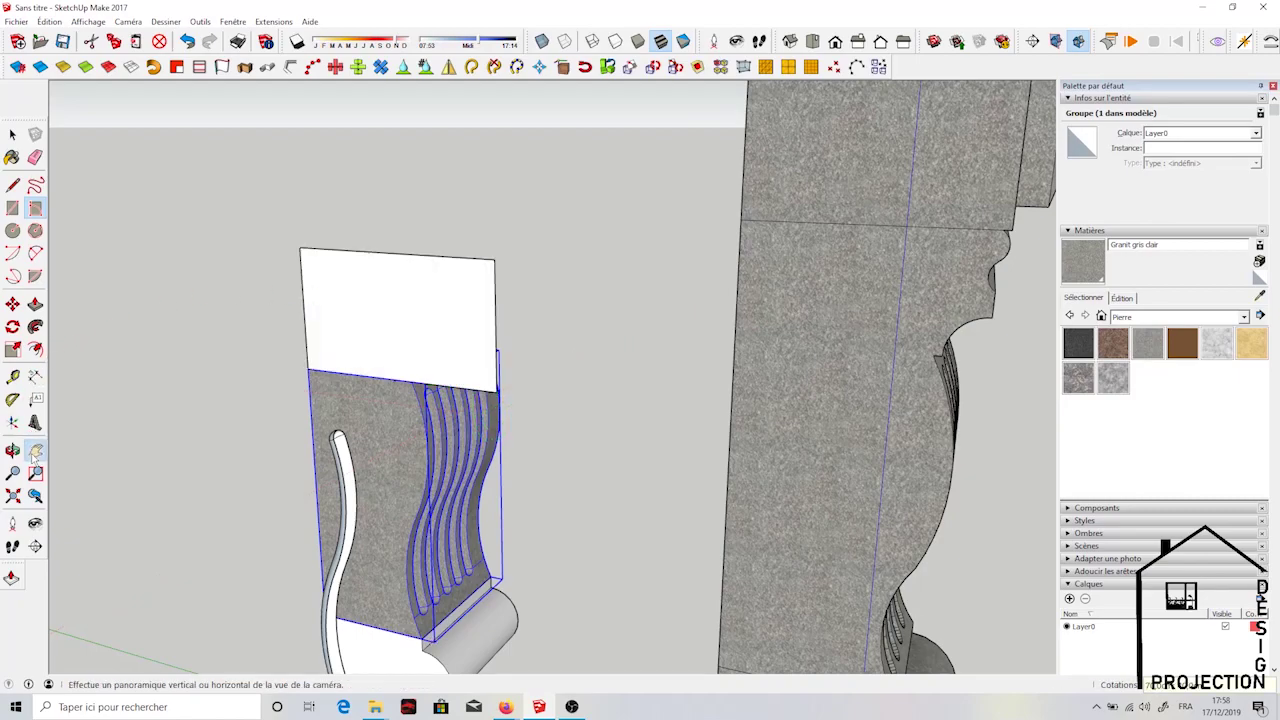
mouse_move(323, 371)
left_mouse_down()
mouse_move(380, 329)
mouse_move(592, 388)
left_mouse_up()
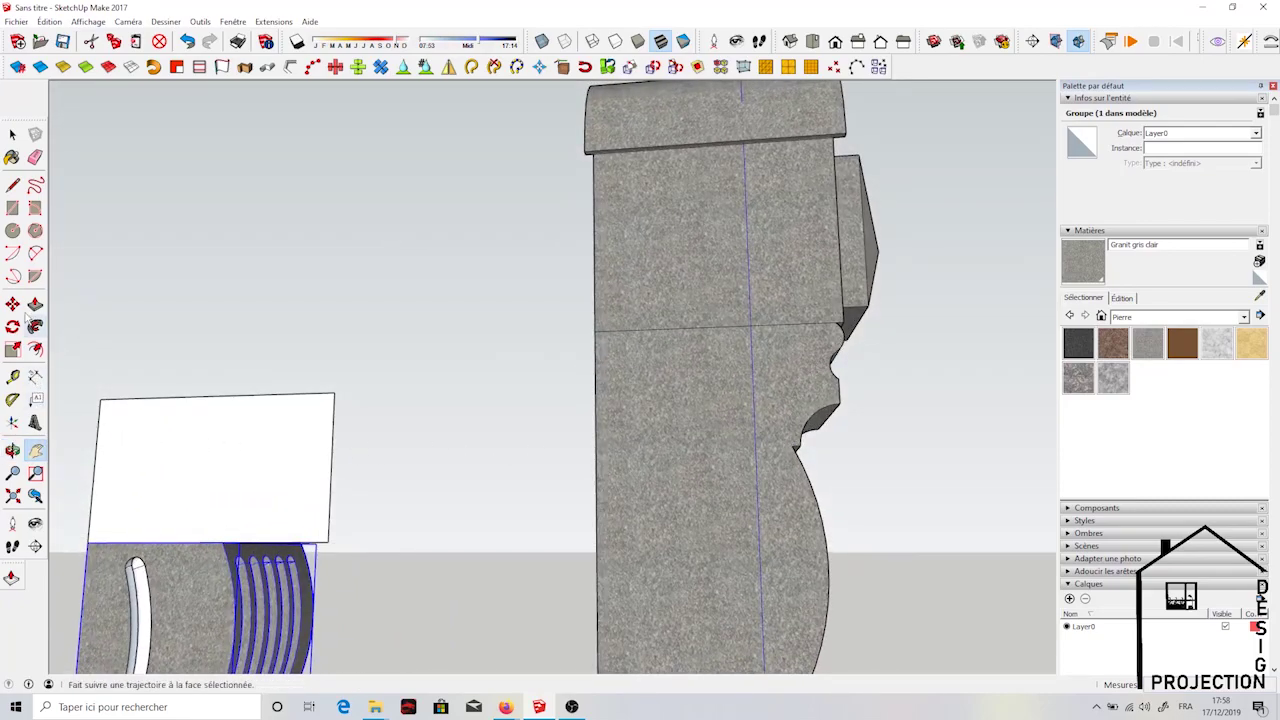
left_click(35, 253)
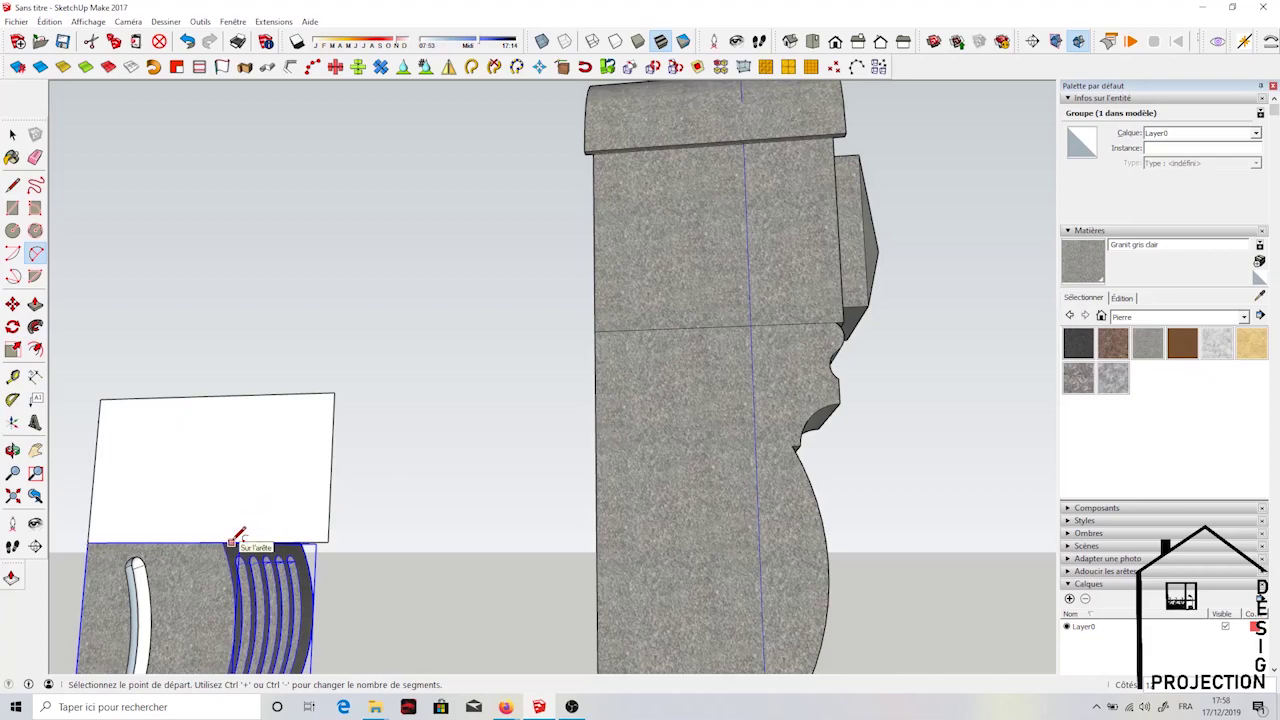
left_click(231, 542)
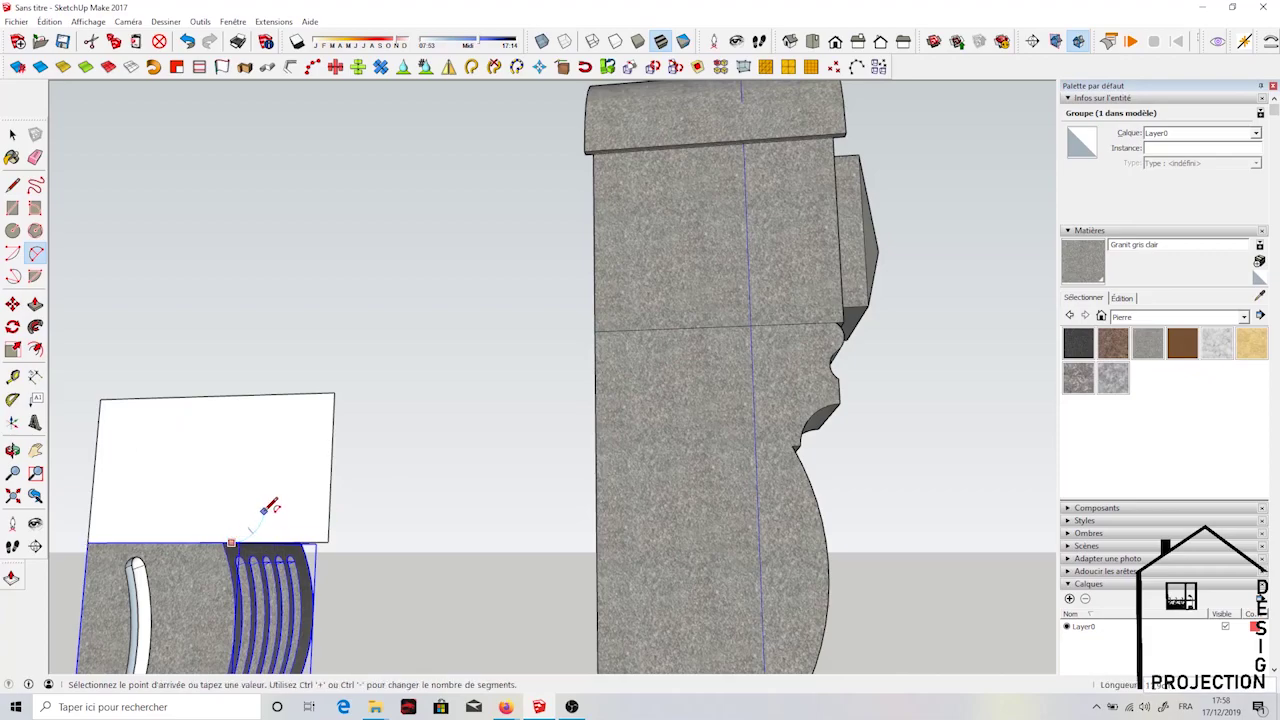
left_click(266, 509)
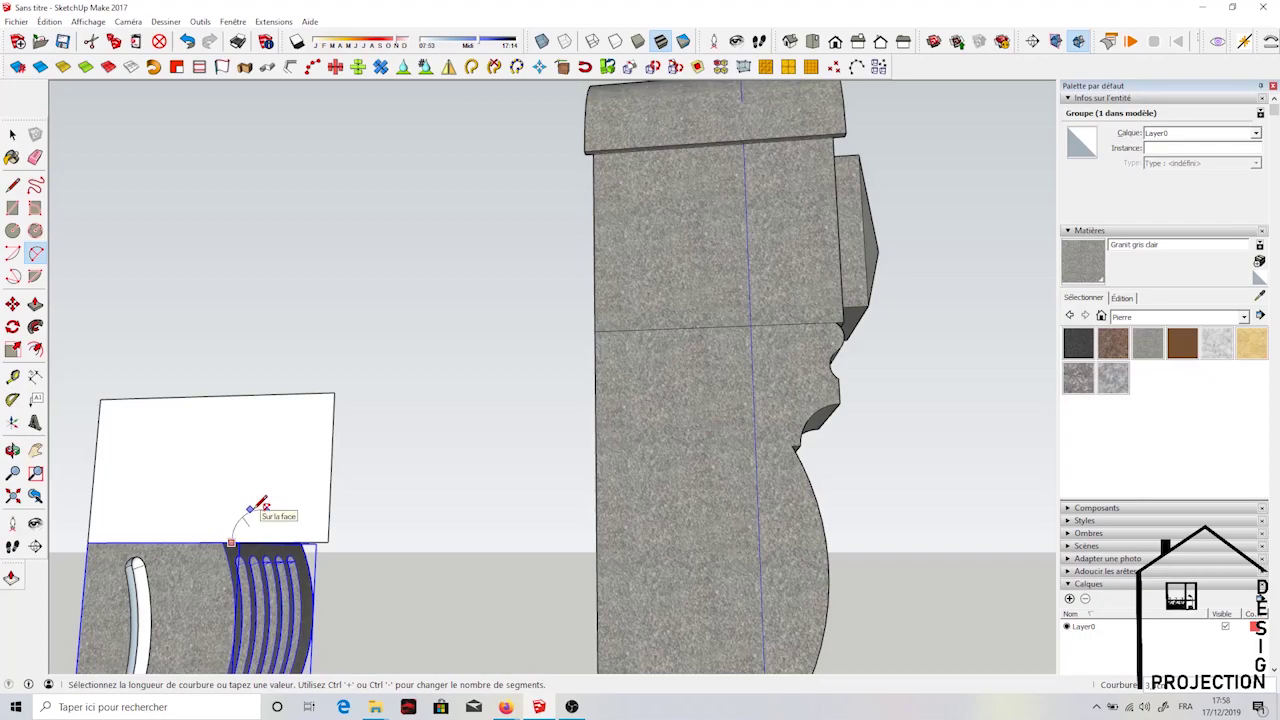
left_click(12, 185)
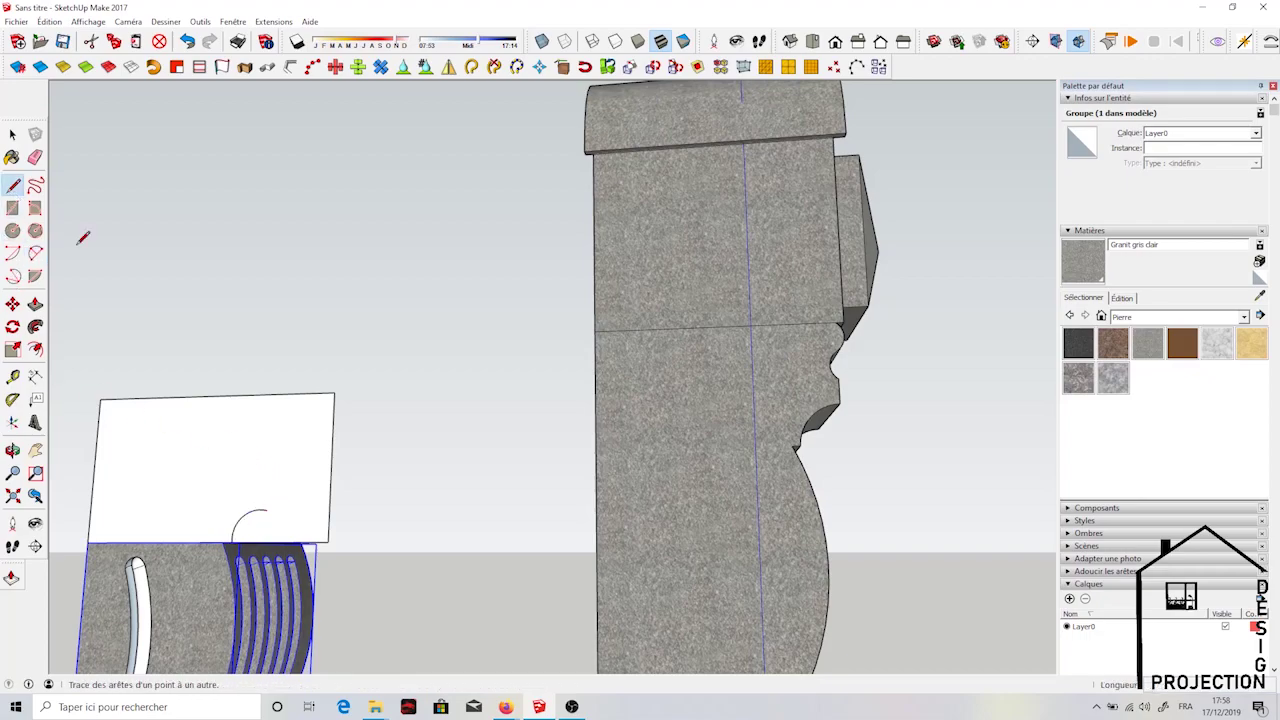
left_click(266, 510)
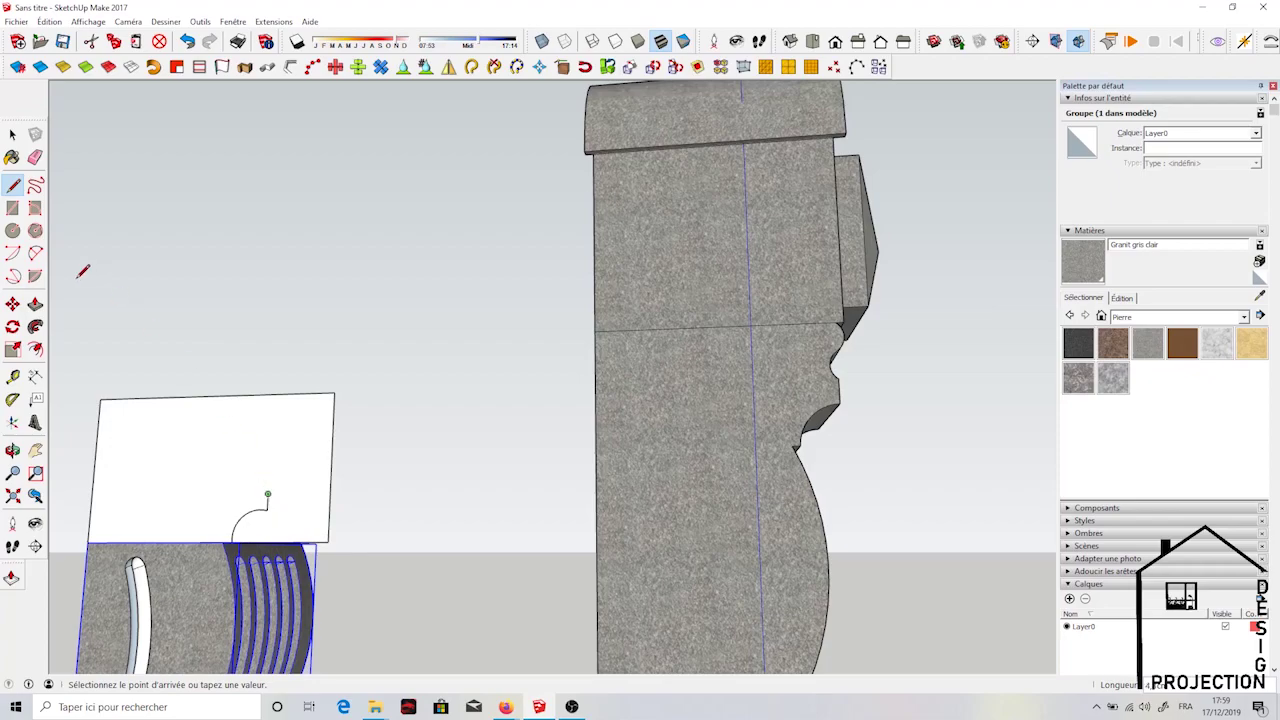
left_click(35, 253)
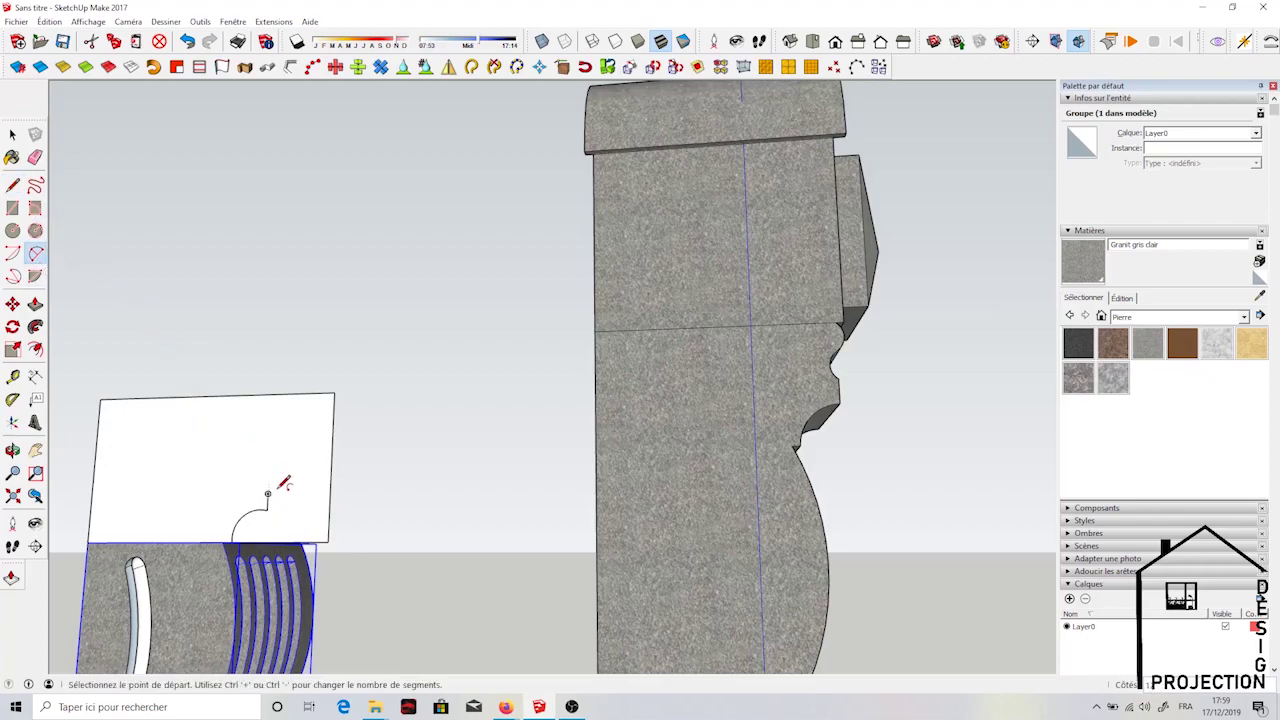
left_click(267, 493)
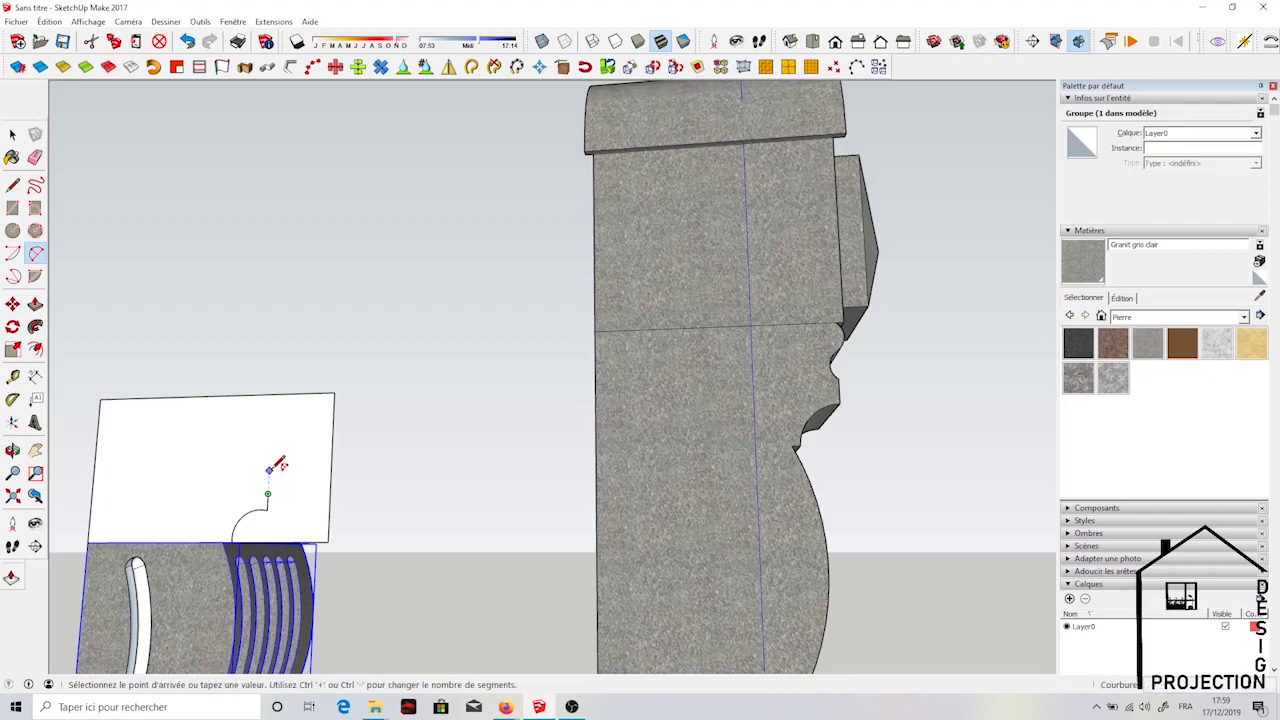
left_click(268, 469)
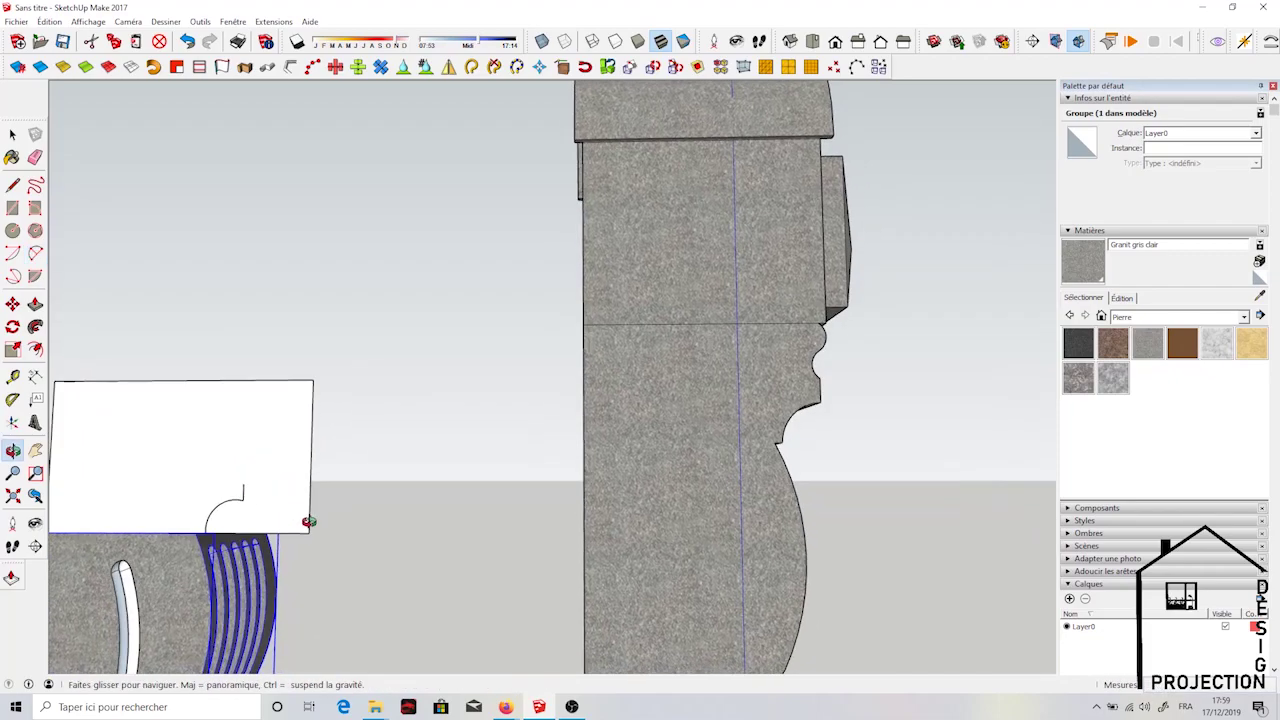
middle_click_drag(255, 478, 234, 460)
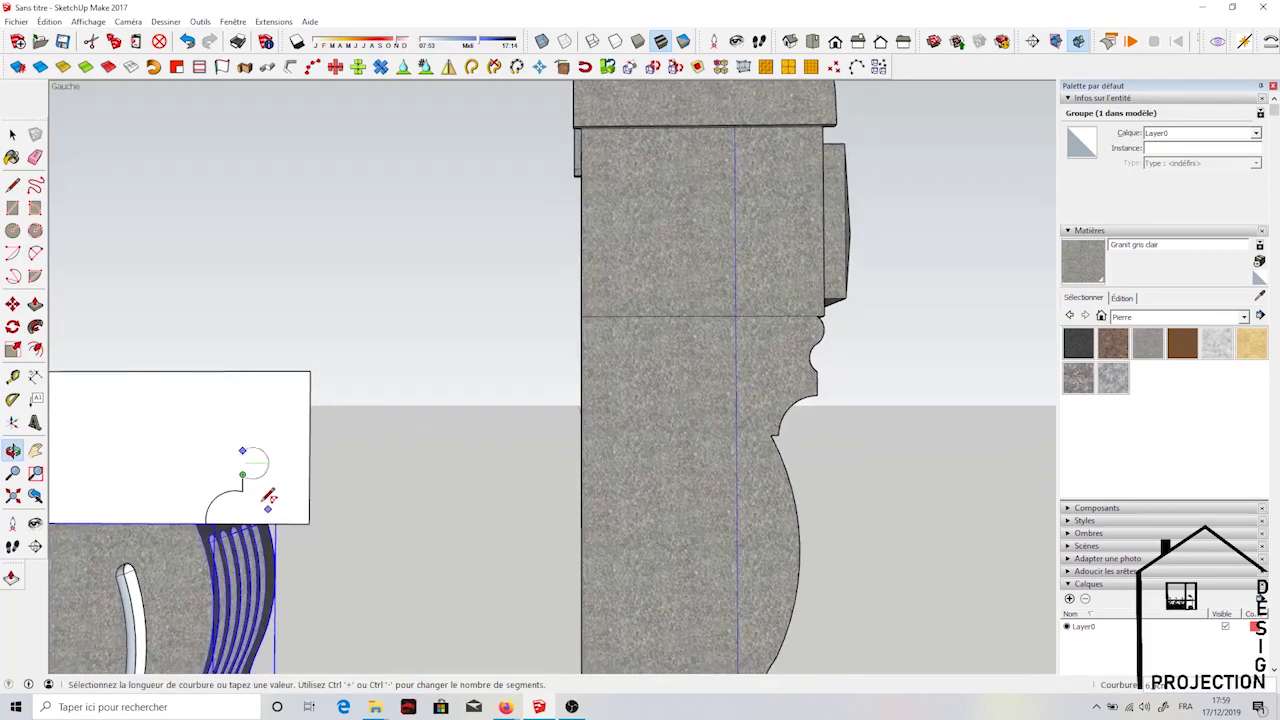
left_click(246, 451)
Add a rounded bump at the profile's tip and run a closing line to the rectangle's left edge
left_click(241, 451)
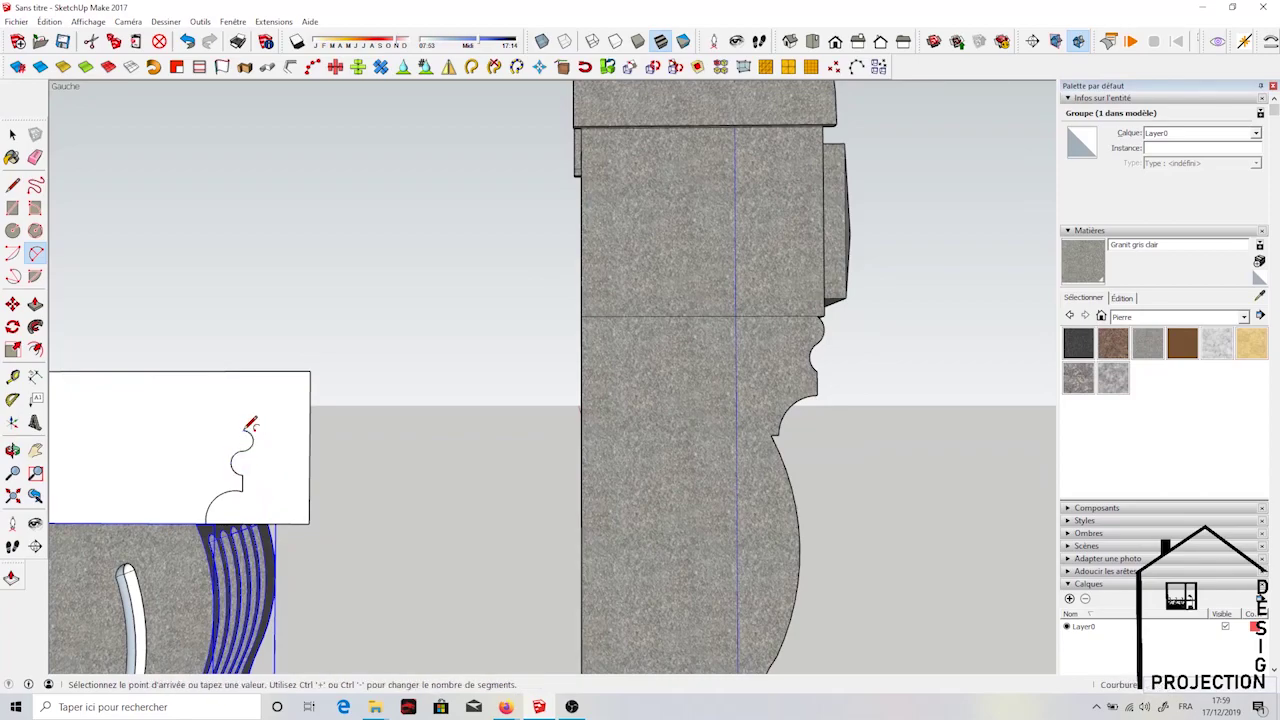
left_click(246, 431)
left_click(253, 441)
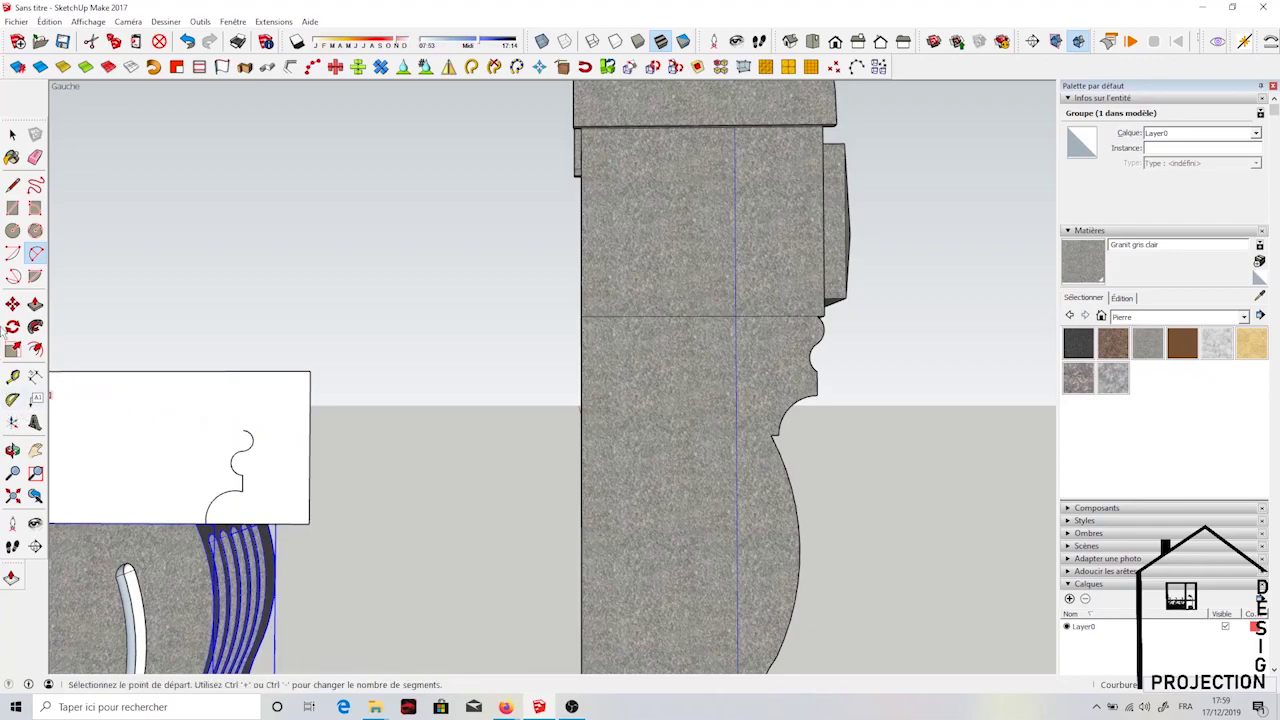
left_click(12, 185)
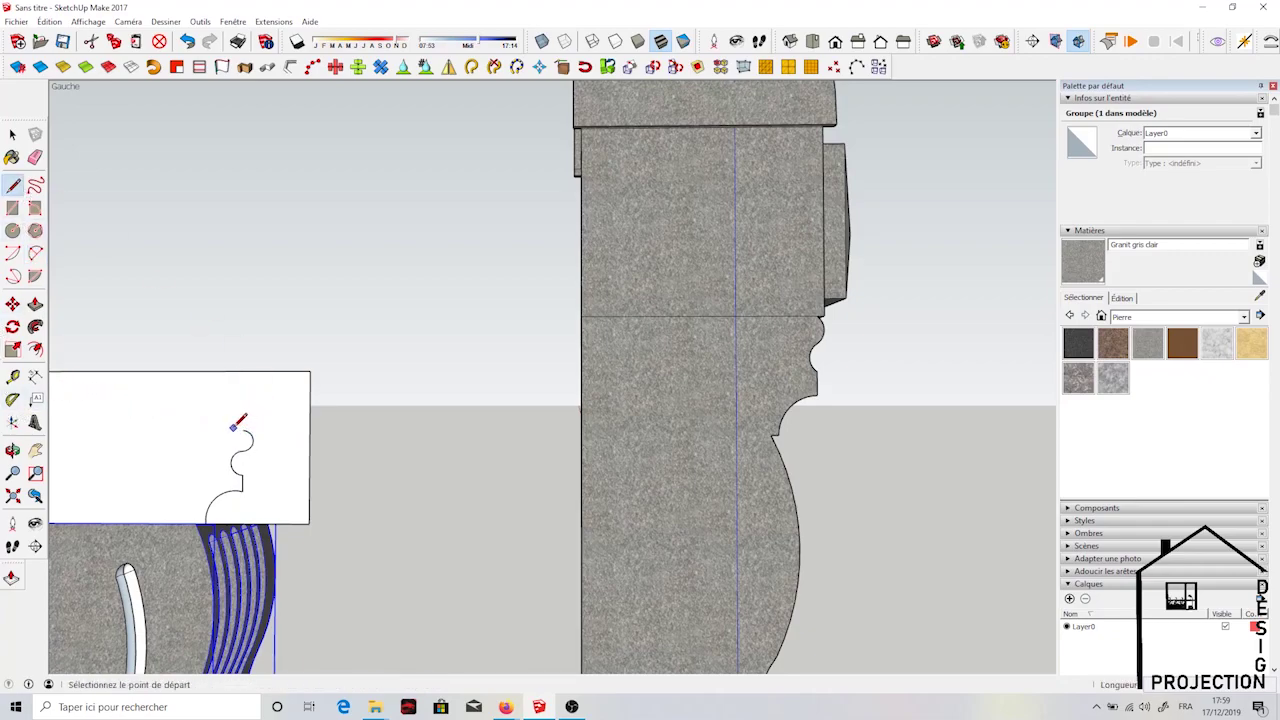
left_click(243, 430)
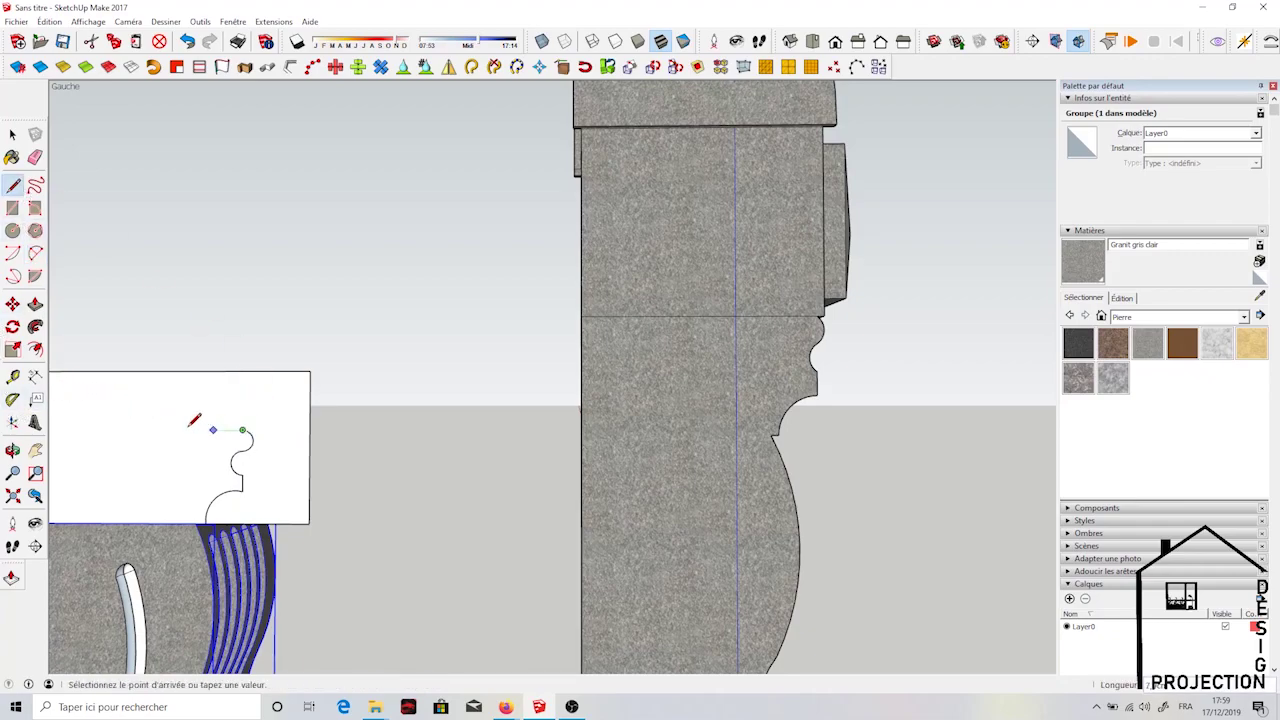
left_click(35, 450)
left_click_drag(159, 443, 380, 433)
left_click(12, 185)
left_click(467, 420)
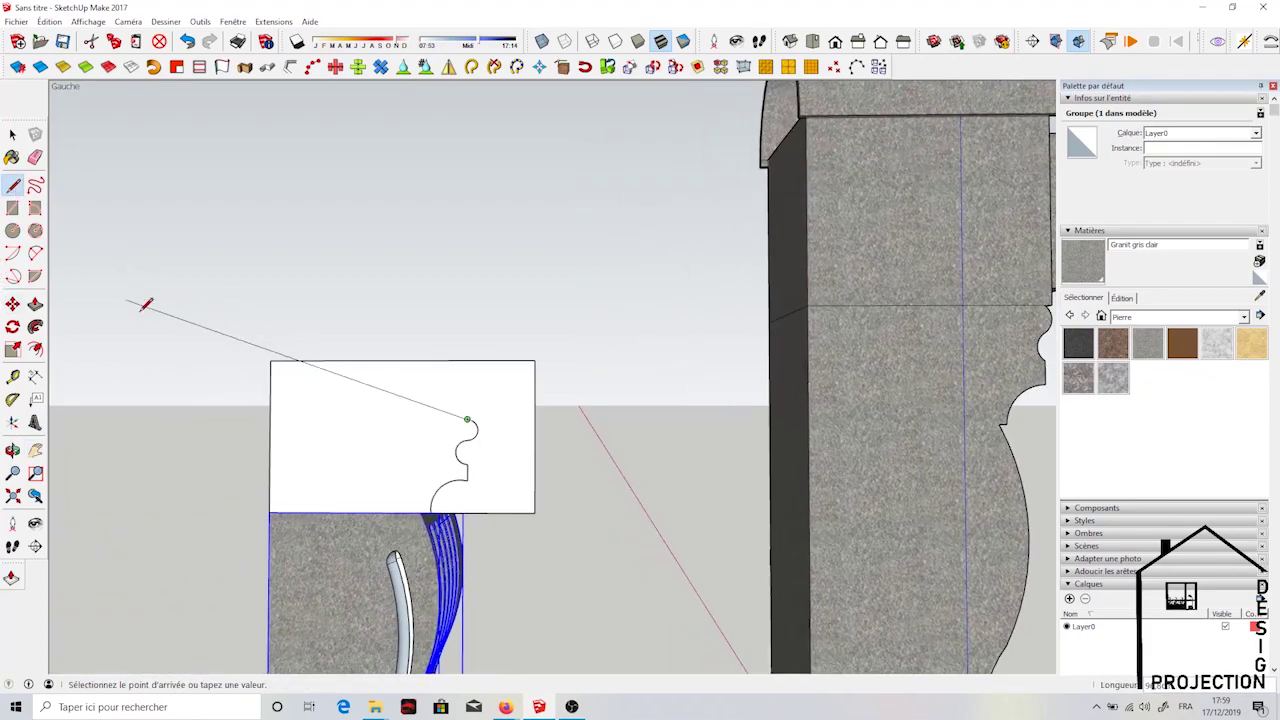
left_click(270, 418)
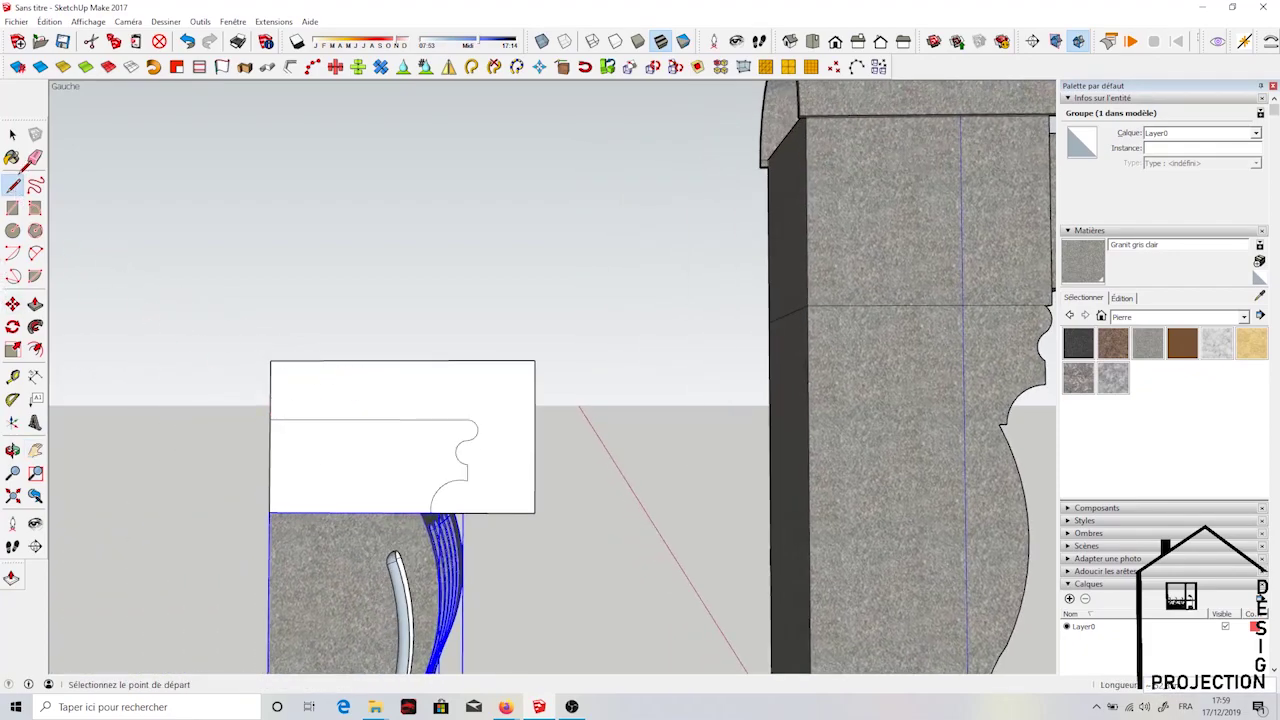
left_click(35, 158)
Erase the leftover rectangle edges and push/pull the moulding profile into a solid cap
left_click(277, 361)
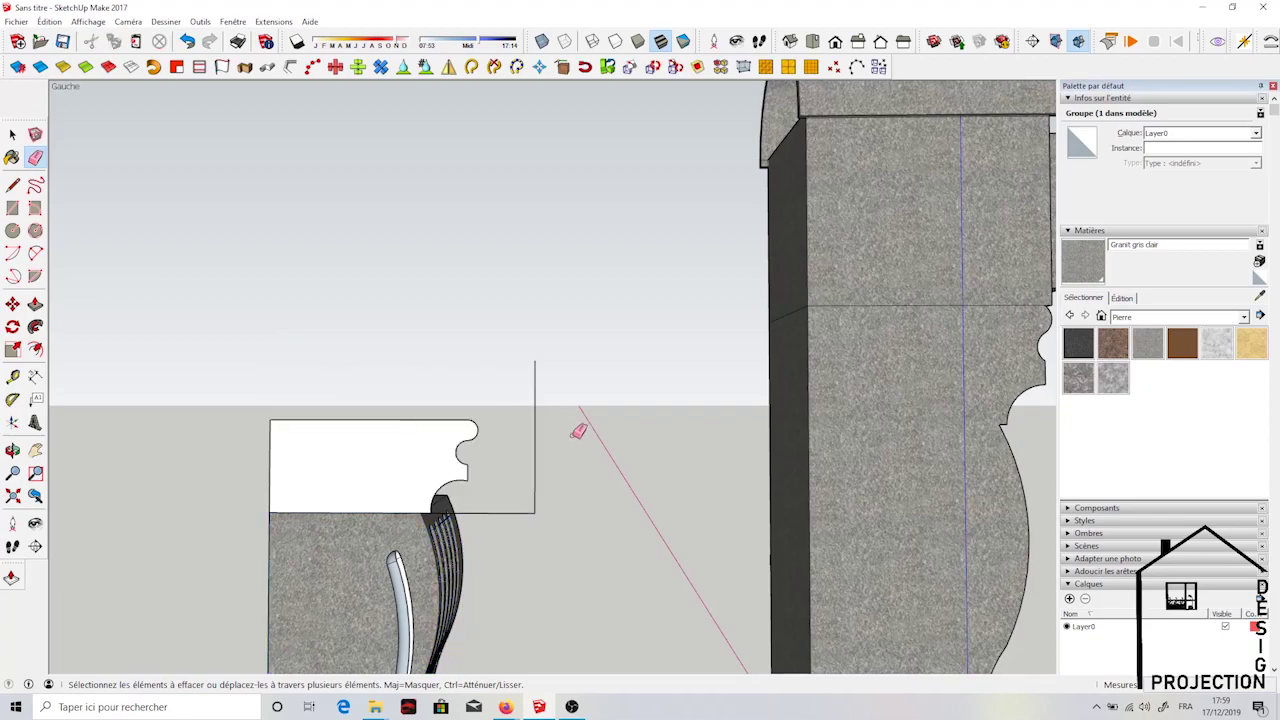
left_click(536, 450)
left_click(526, 513)
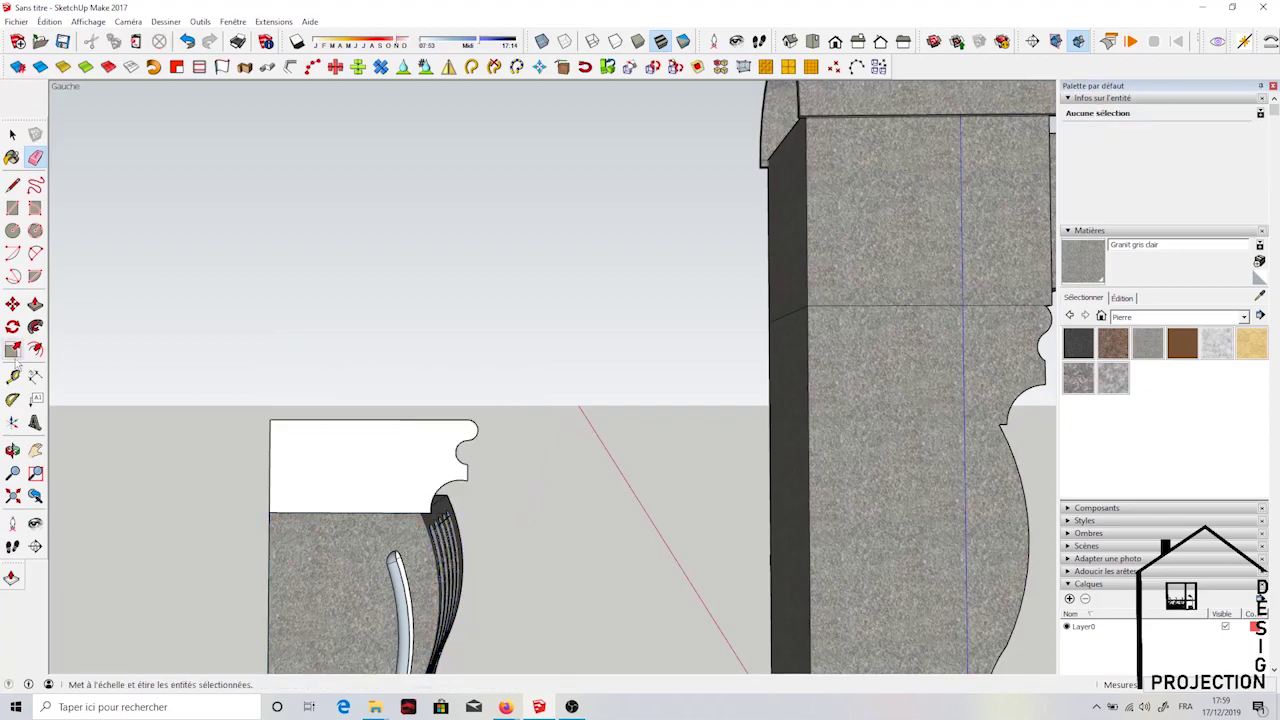
left_click(35, 304)
left_click(385, 500)
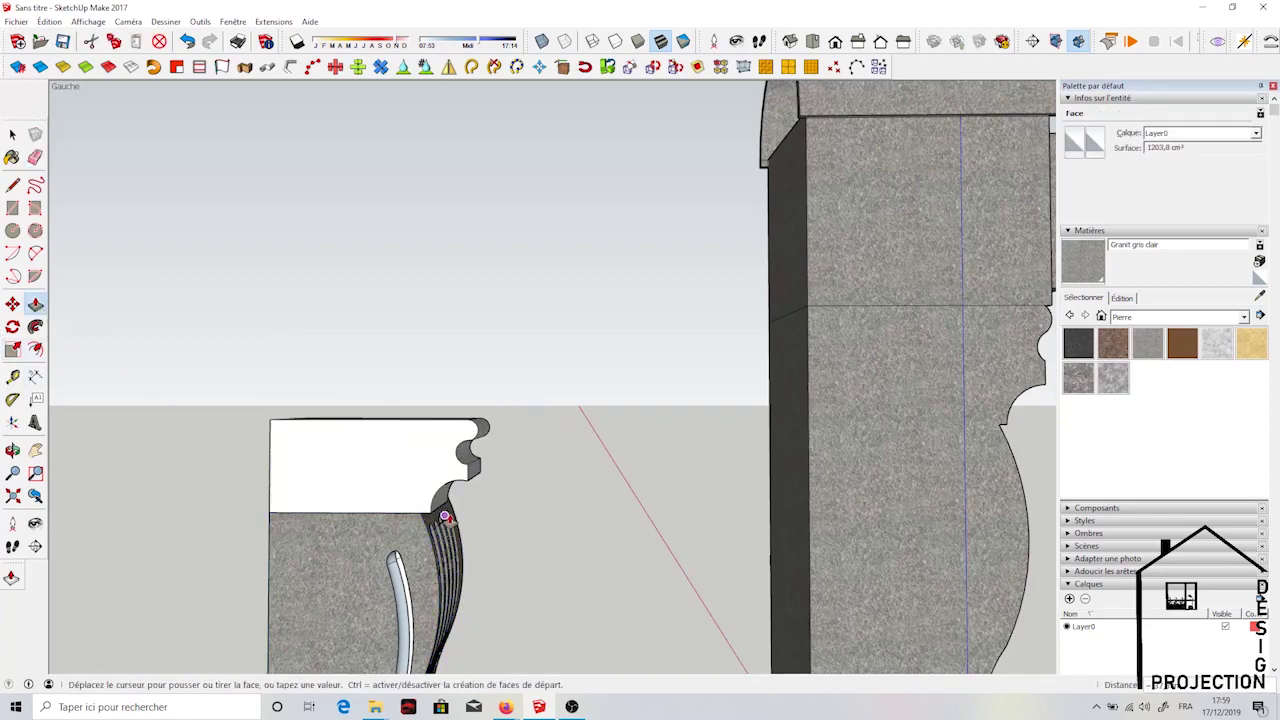
left_click(457, 521)
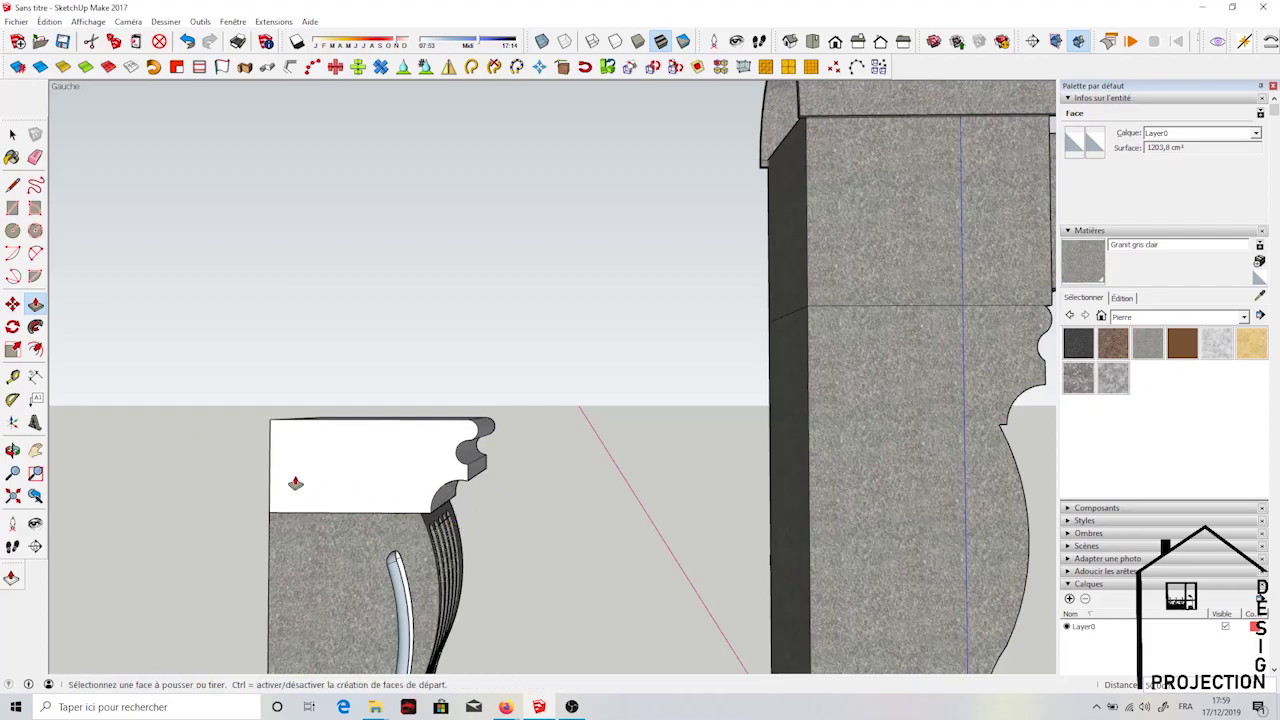
scroll(295, 483, "down", 3)
scroll(391, 429, "down", 3)
scroll(457, 423, "down", 3)
scroll(460, 416, "down", 2)
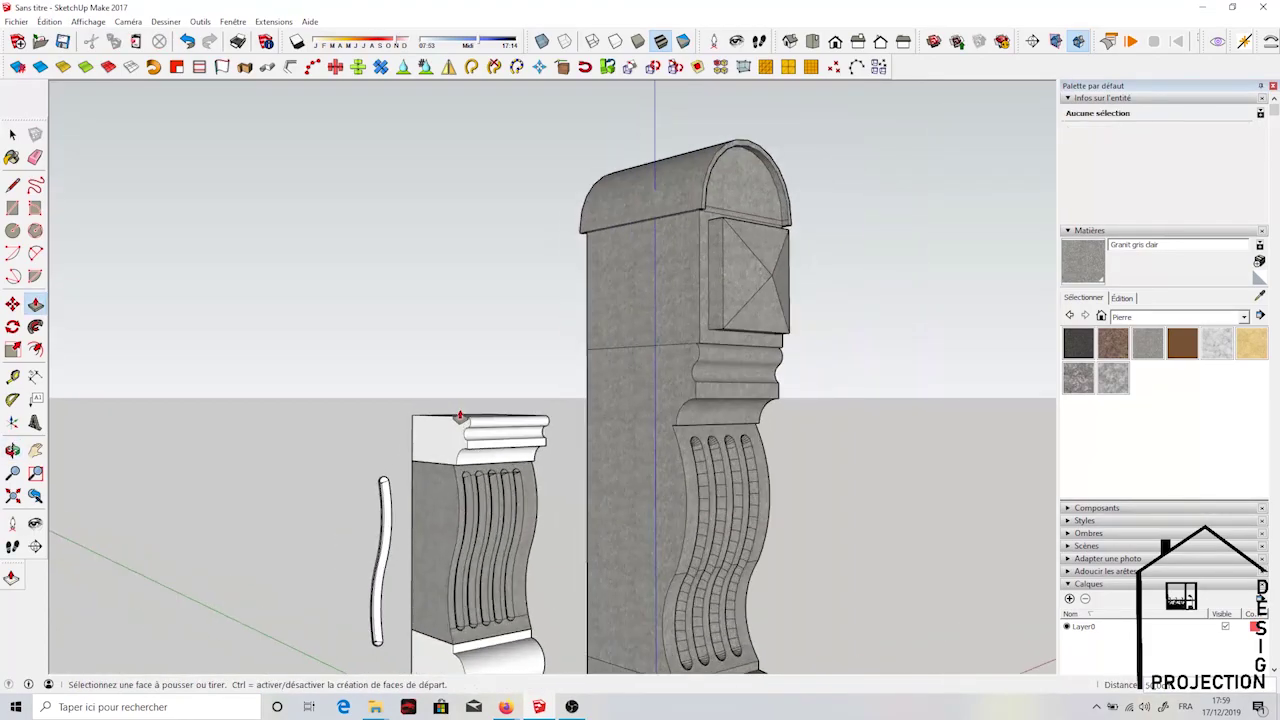
Scale the whole moulding upward to make the cap taller
key("space")
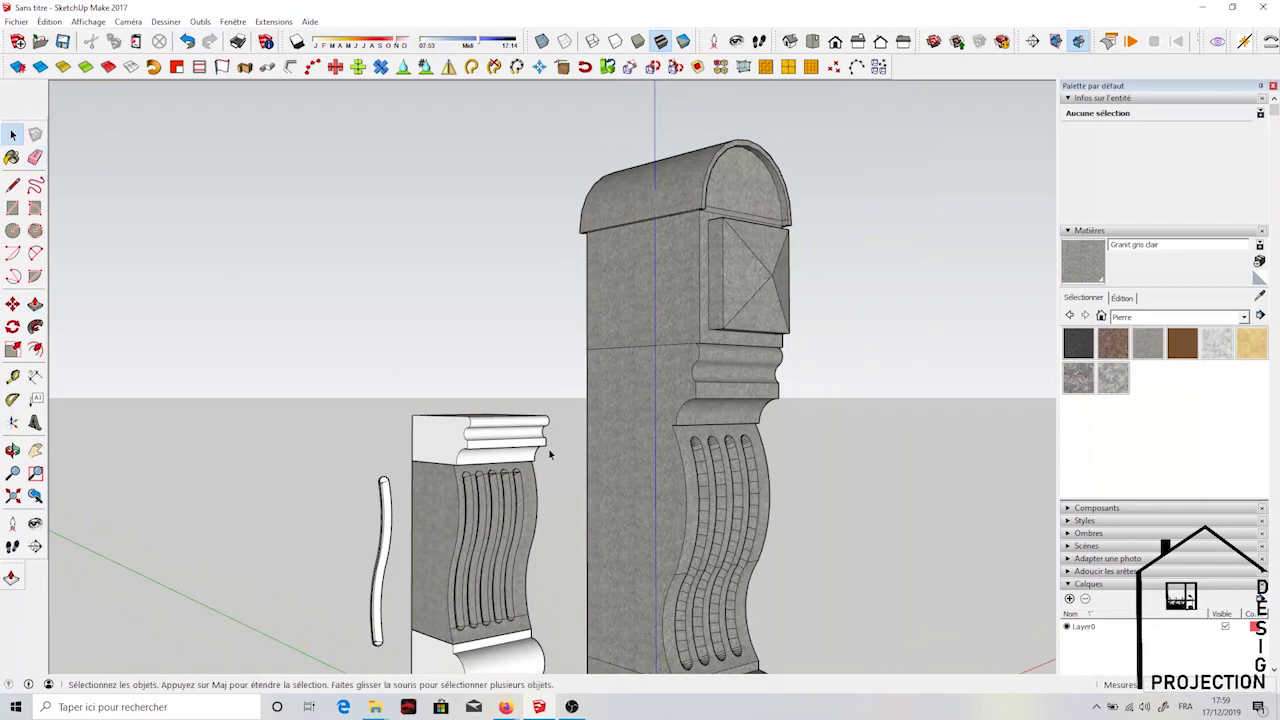
triple_click(480, 435)
left_click(12, 349)
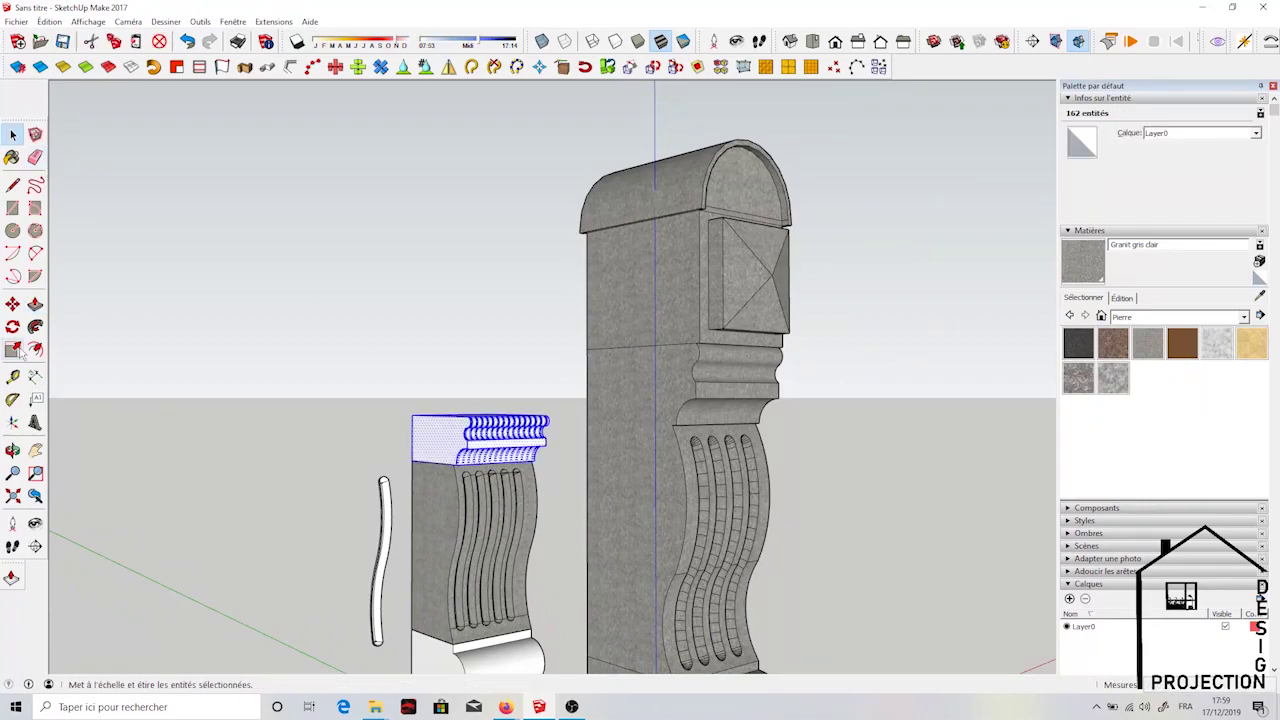
left_click_drag(480, 418, 480, 394)
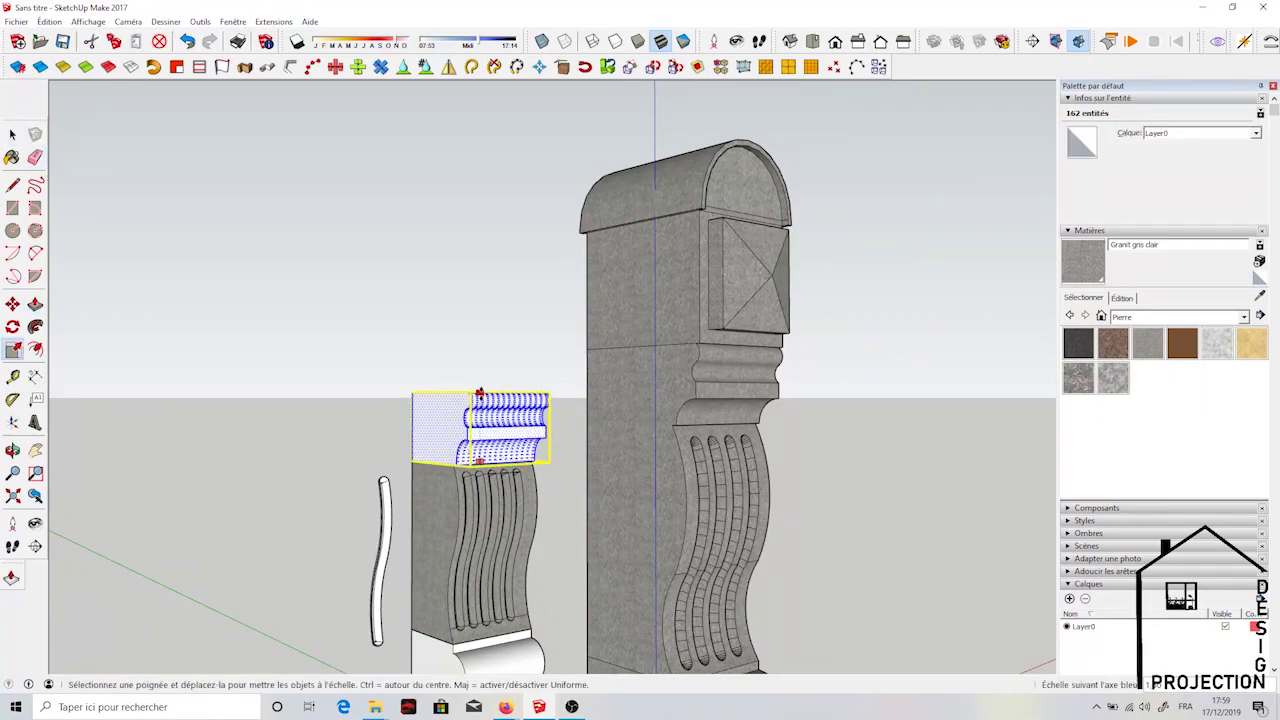
left_click(15, 136)
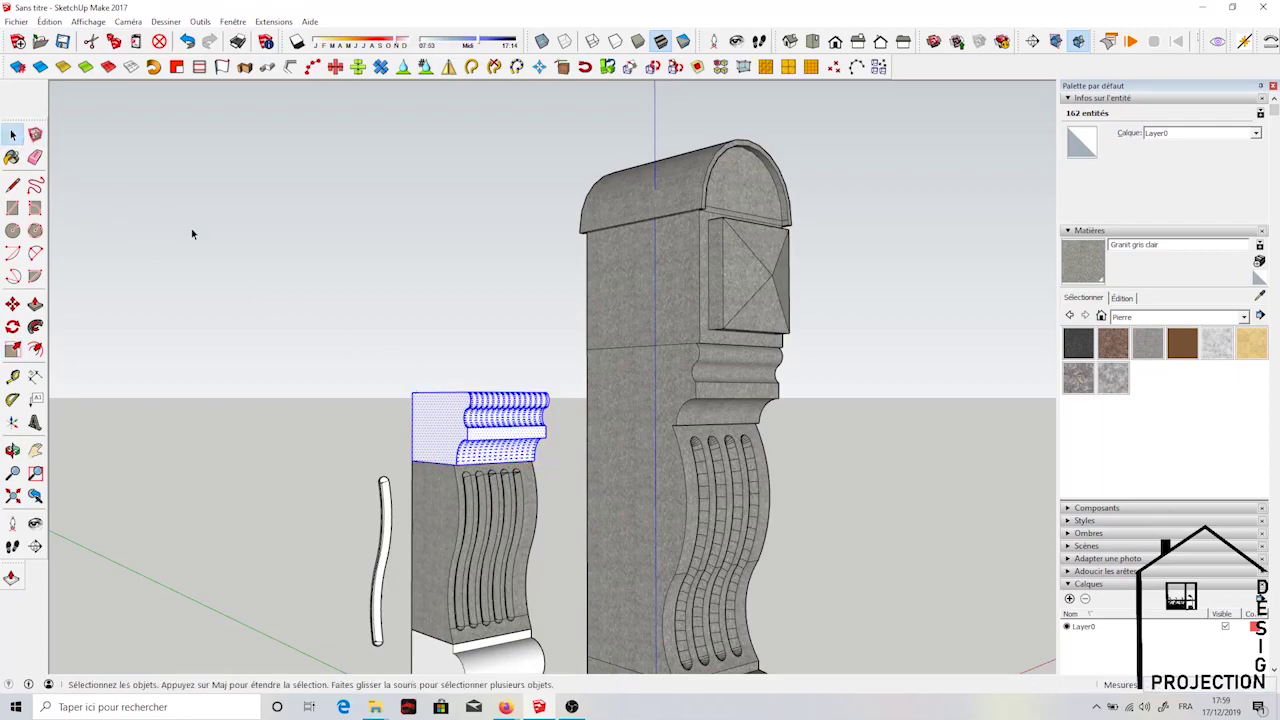
left_click(367, 400)
scroll(369, 402, "up", 1)
mouse_move(388, 410)
middle_mouse_down()
mouse_move(449, 412)
mouse_move(343, 429)
mouse_move(486, 457)
mouse_move(499, 423)
mouse_move(429, 426)
middle_mouse_up()
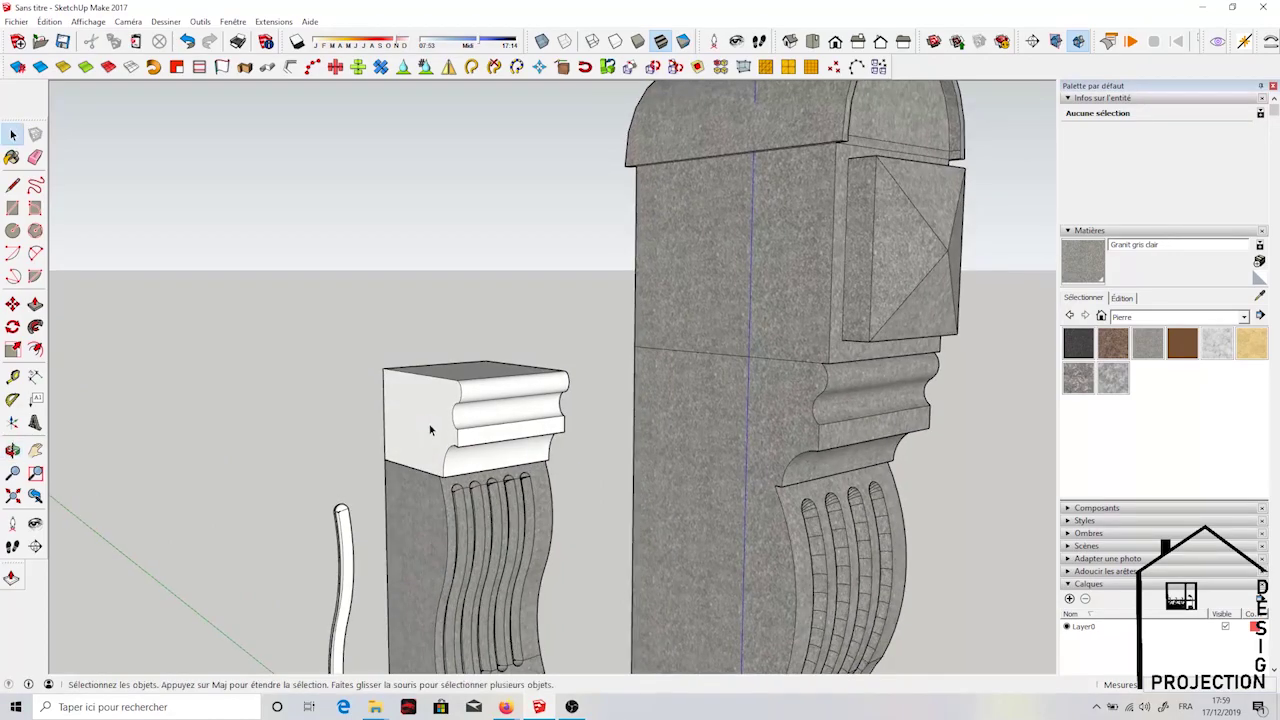
Group the moulded cap and draw a rotated rectangle covering its top
triple_click(429, 426)
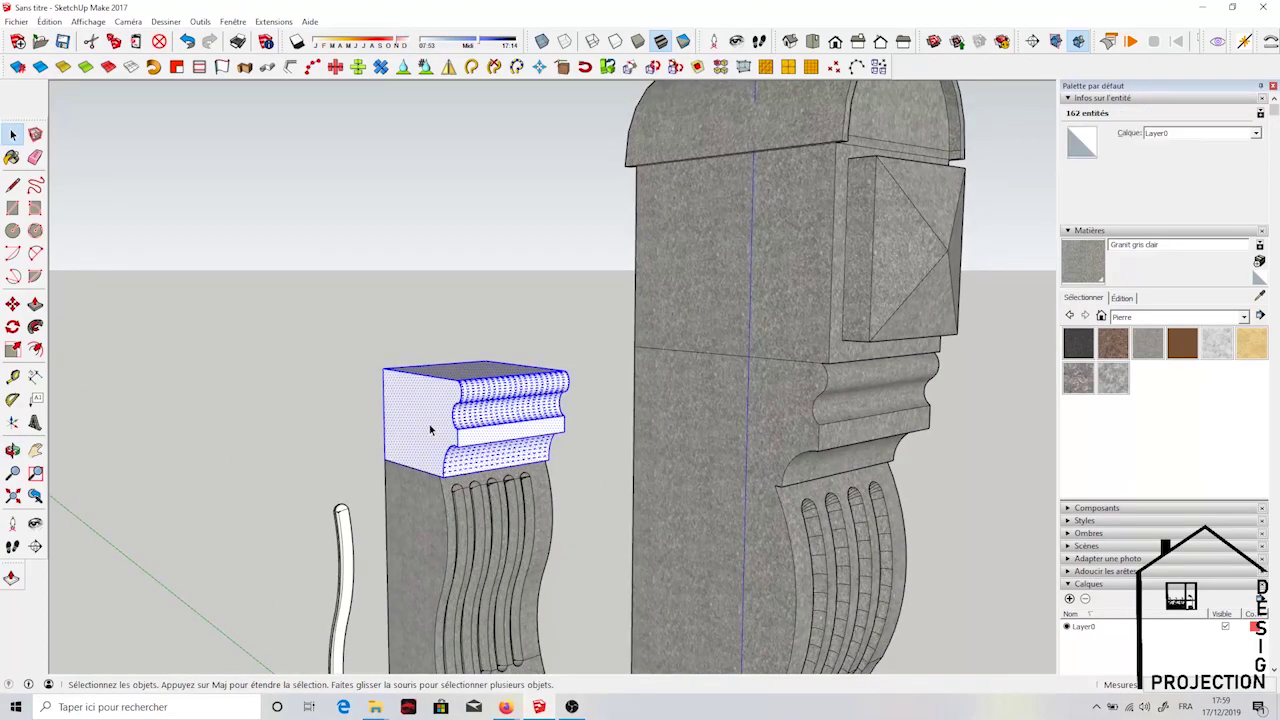
key("ctrl+g")
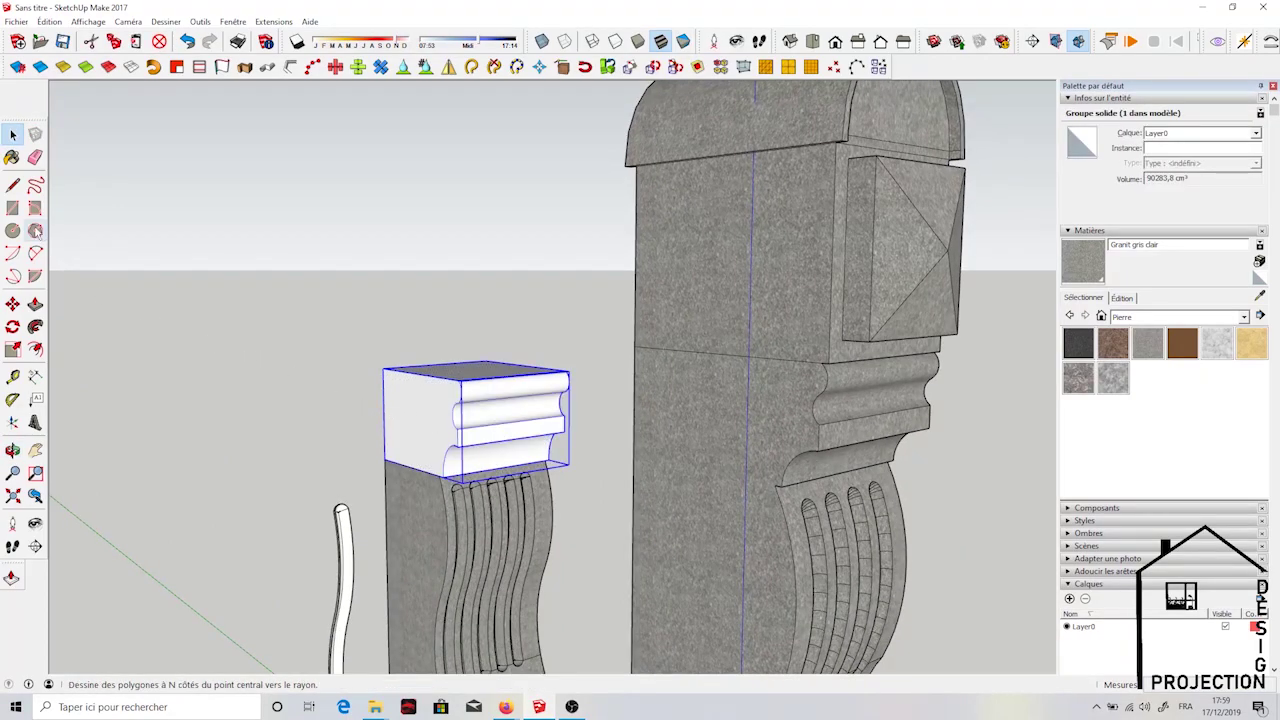
left_click(35, 207)
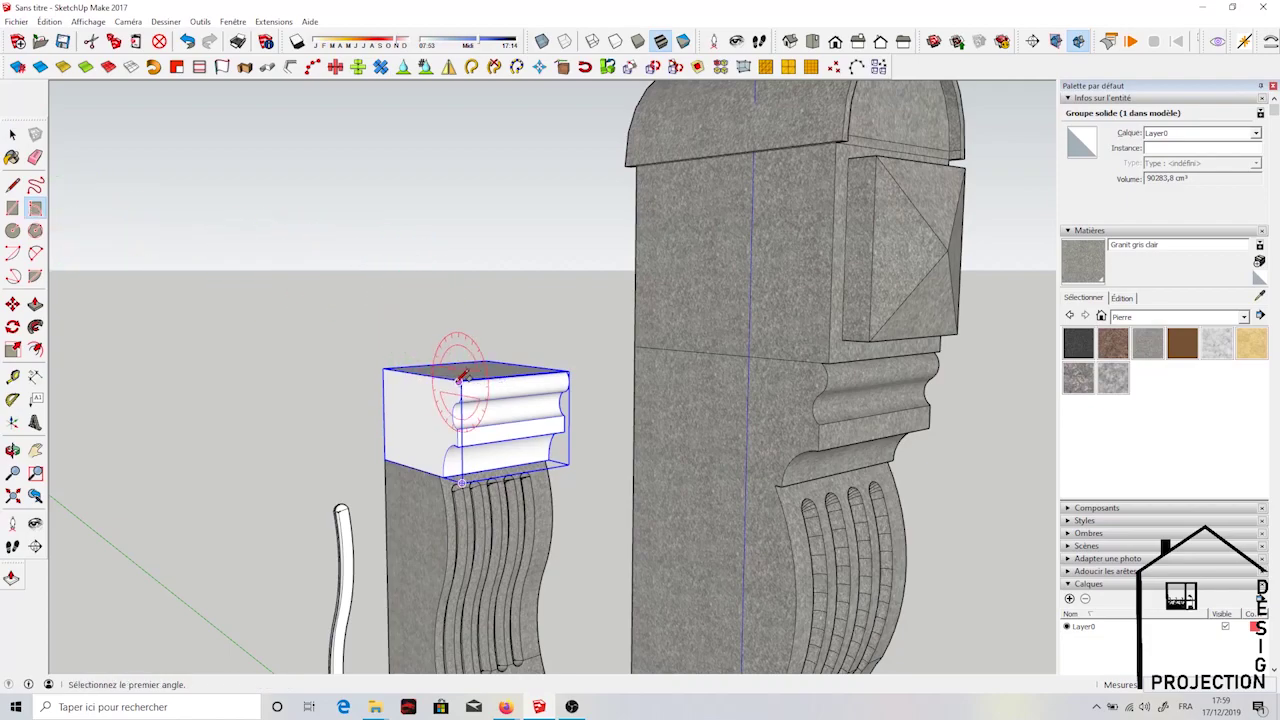
middle_click_drag(440, 342, 445, 352)
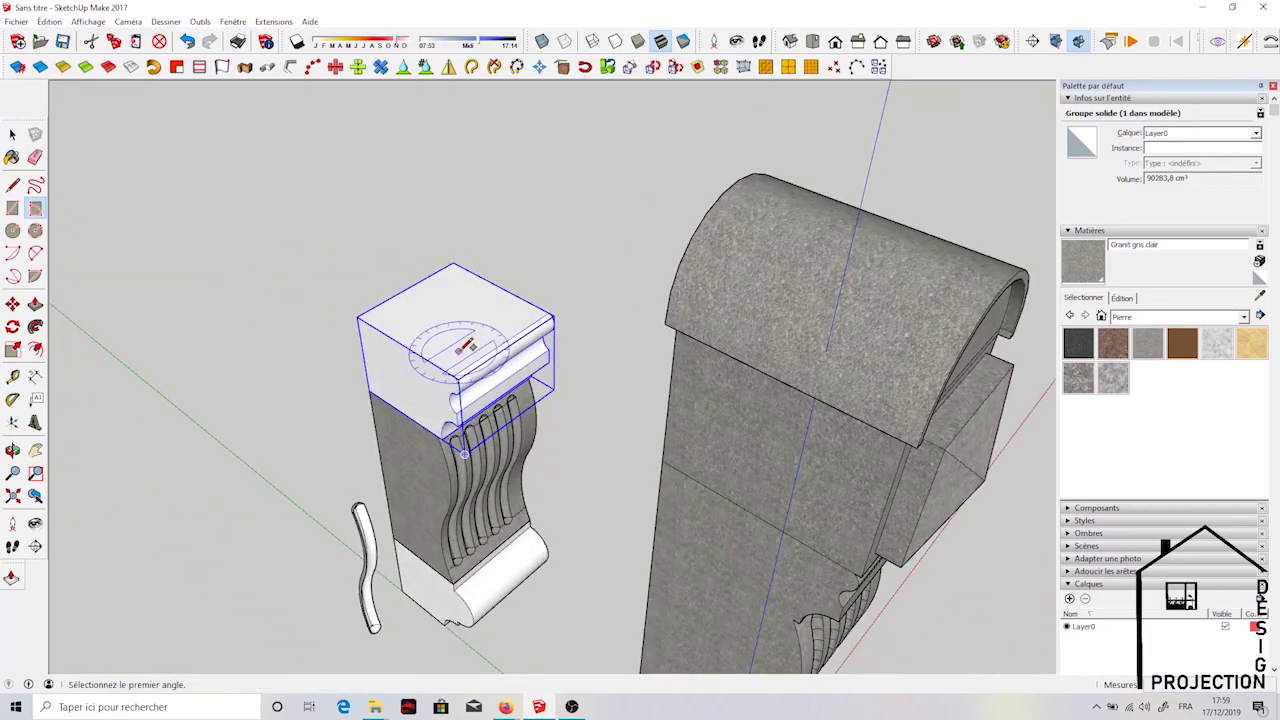
scroll(445, 368, "up", 1)
scroll(448, 366, "up", 1)
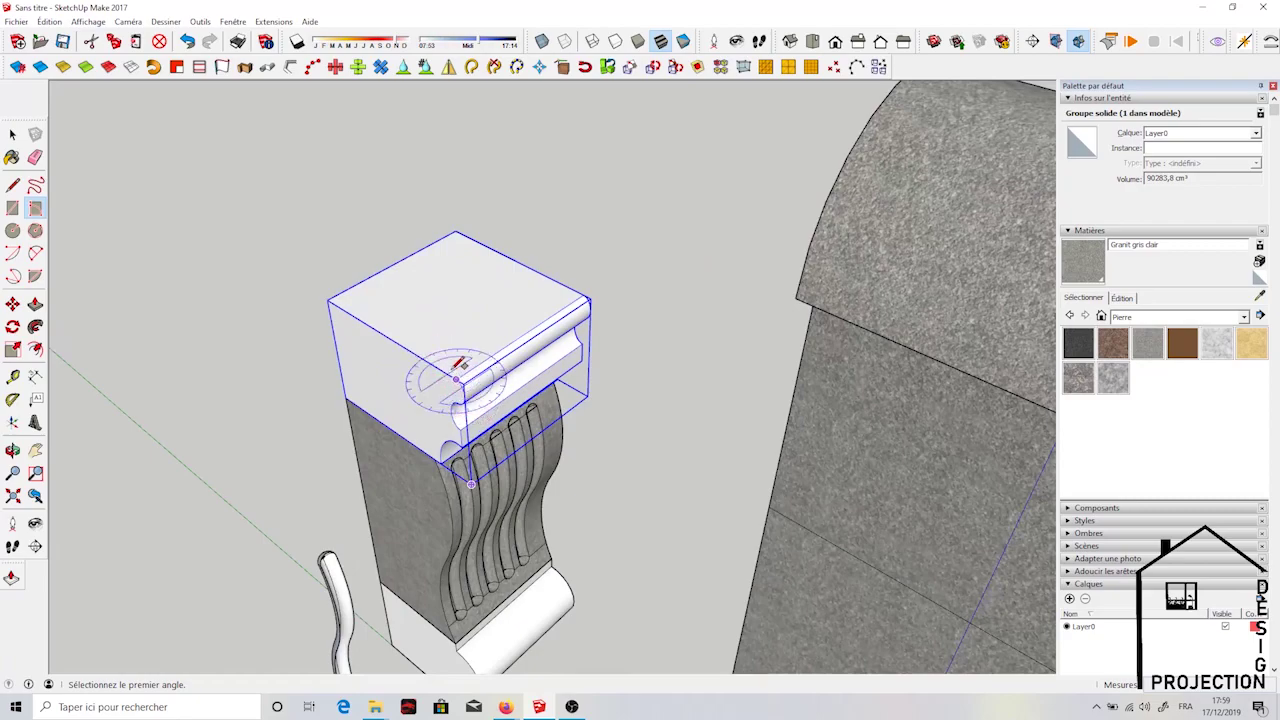
scroll(450, 372, "up", 1)
scroll(451, 375, "up", 1)
left_click(449, 379)
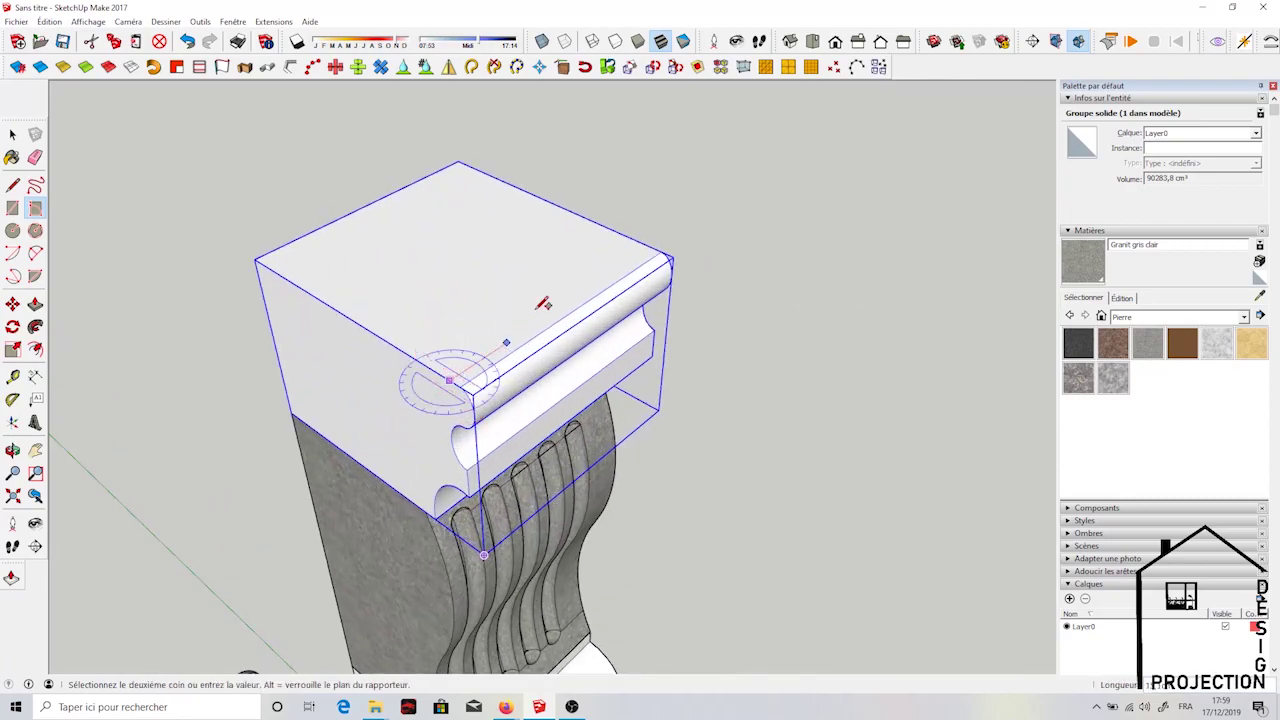
left_click(650, 246)
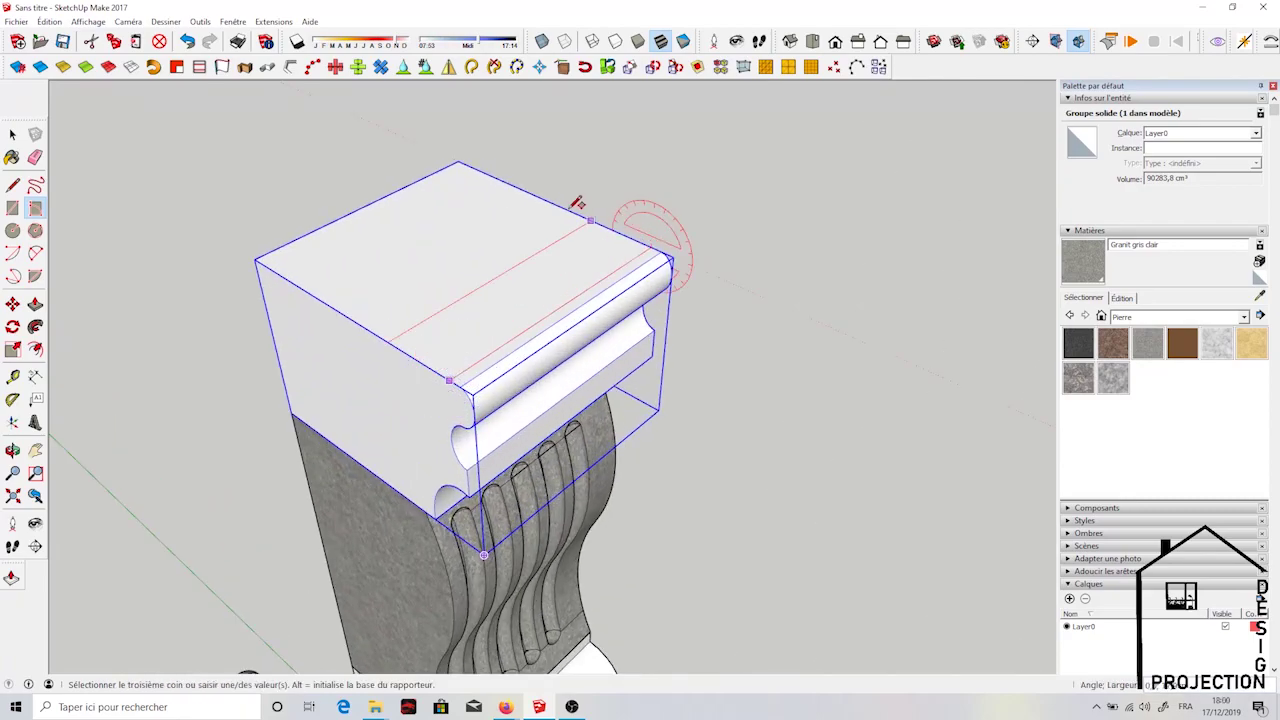
left_click(473, 166)
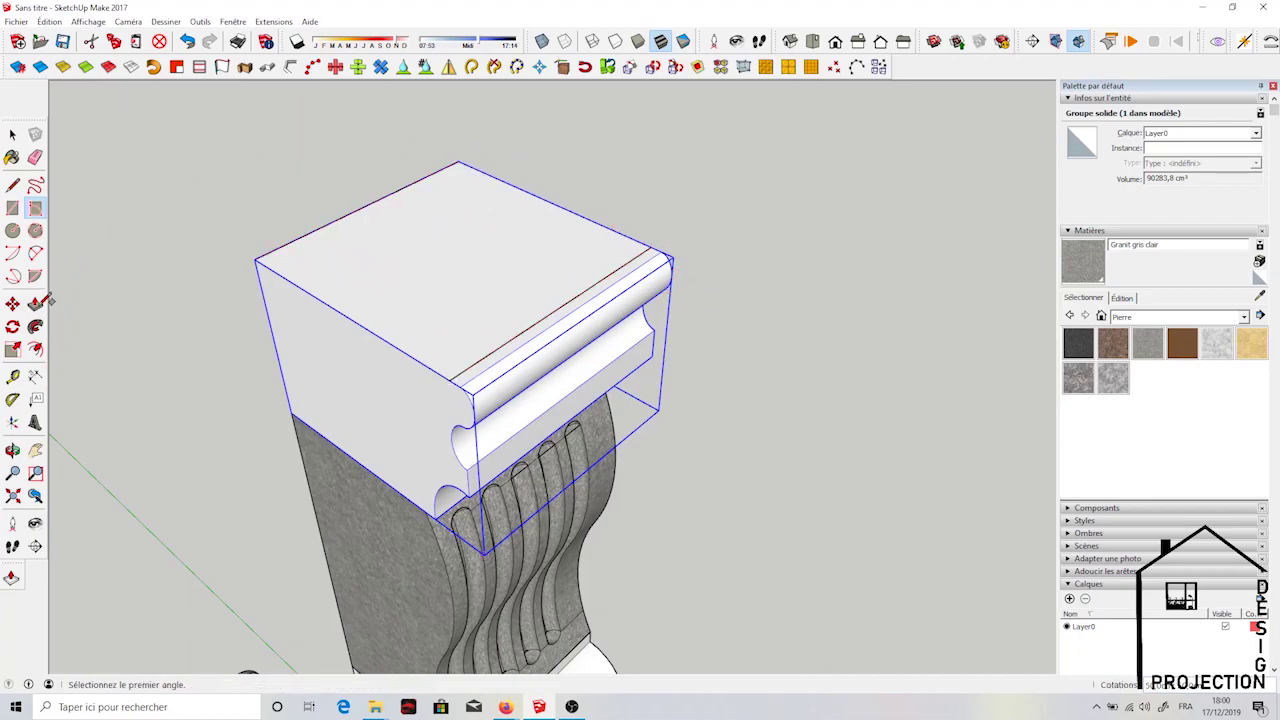
Push/pull the top rectangle upward into a tall square block
left_click(40, 302)
left_click(408, 294)
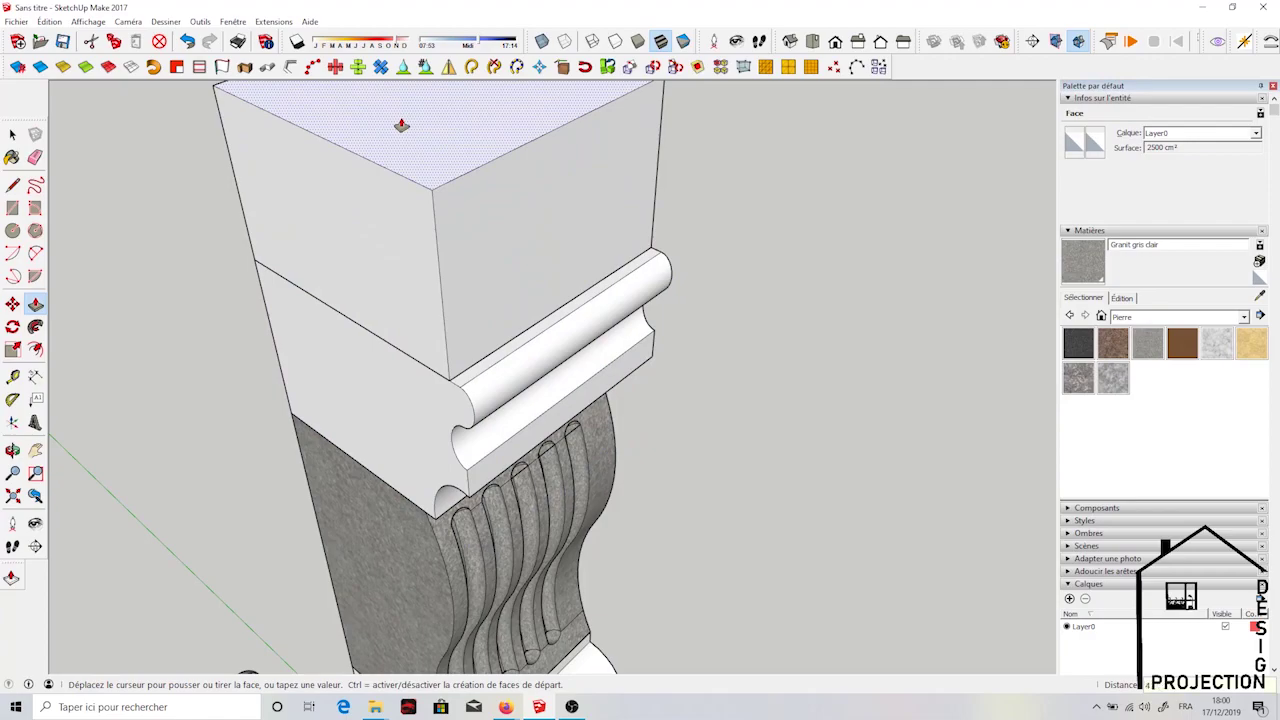
left_click(401, 125)
left_click(35, 450)
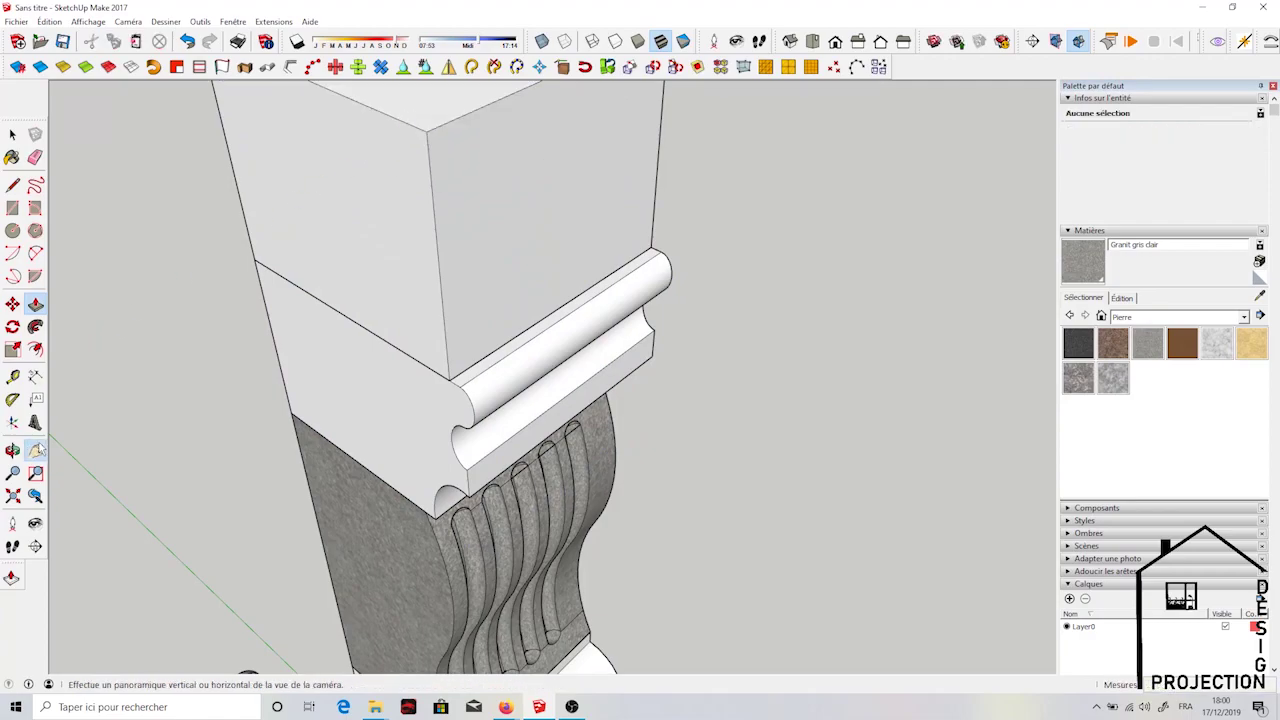
Offset the top block's front face inward to create an inner rectangle
left_click_drag(371, 249, 480, 279)
scroll(589, 329, "down", 4)
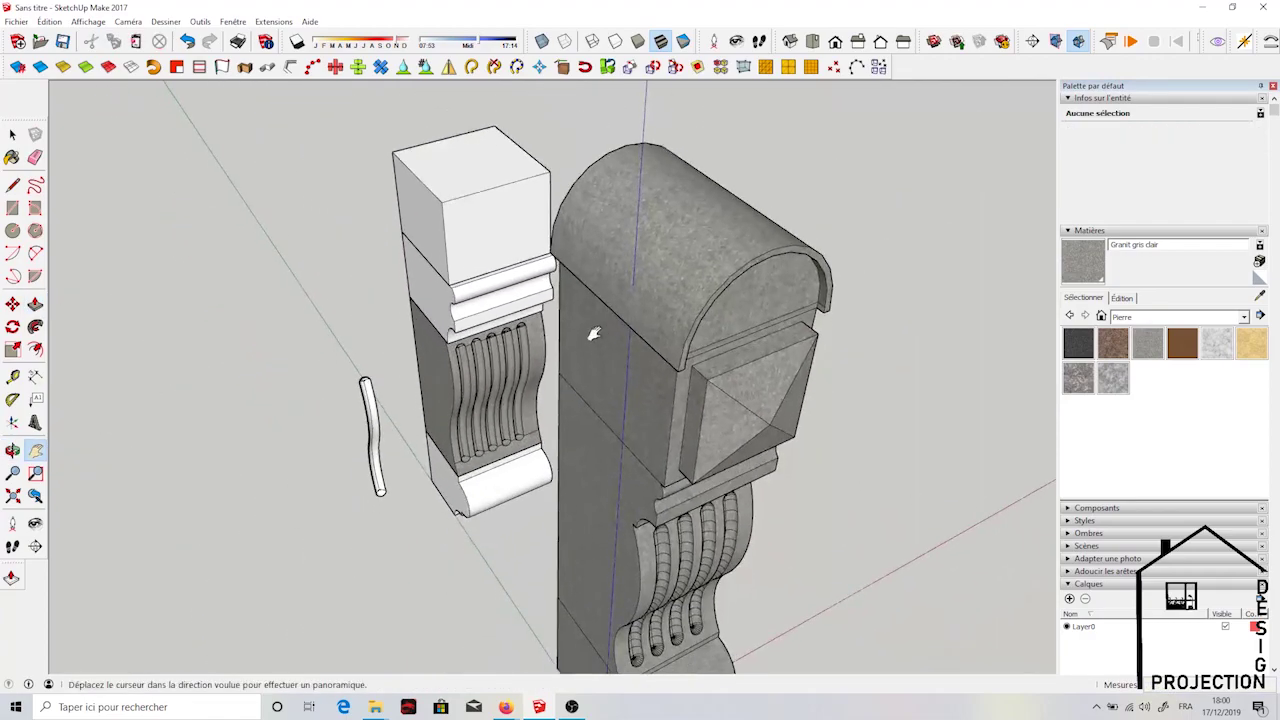
scroll(667, 328, "up", 2)
scroll(752, 382, "up", 2)
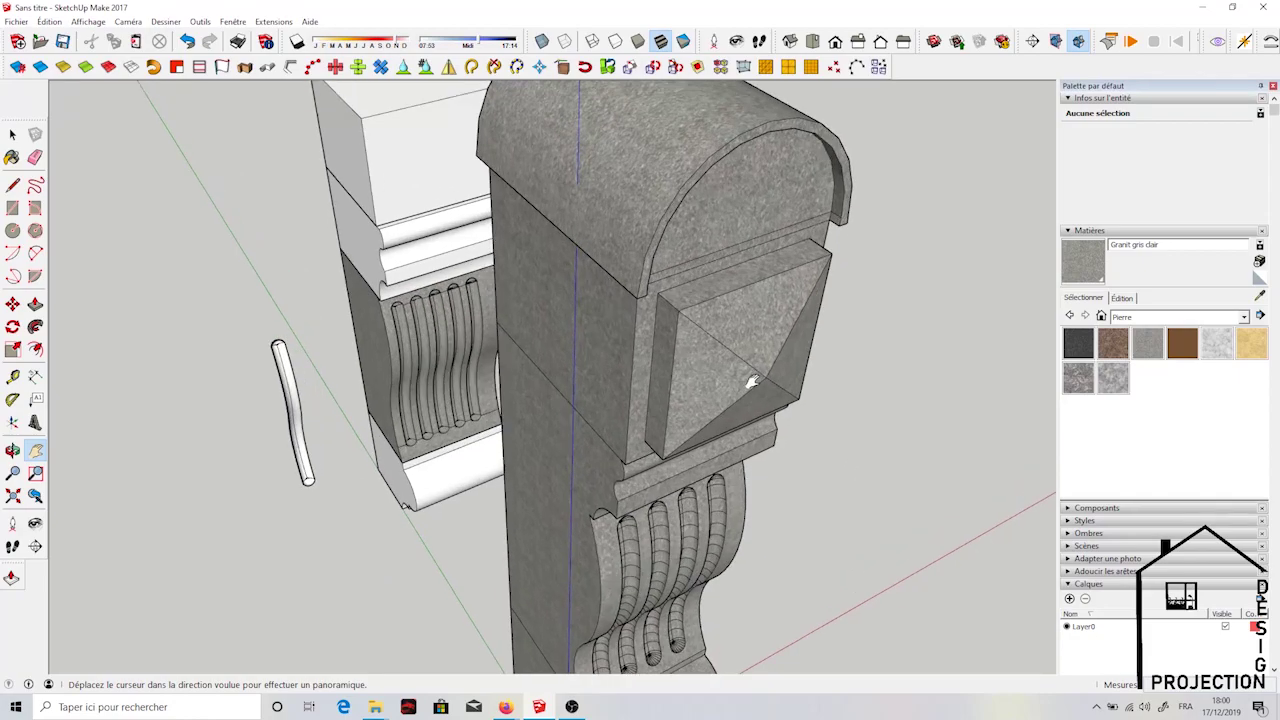
left_click_drag(736, 326, 591, 343)
scroll(591, 343, "up", 3)
scroll(591, 343, "up", 2)
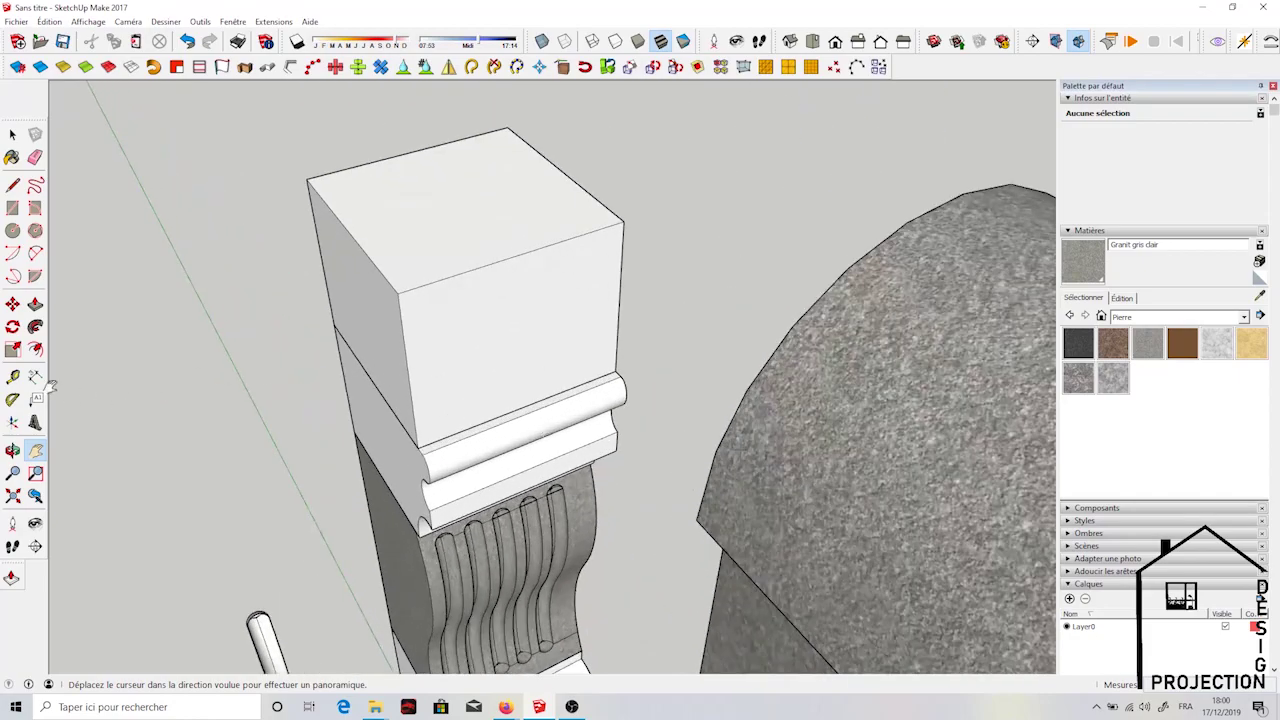
left_click(35, 350)
left_click(423, 349)
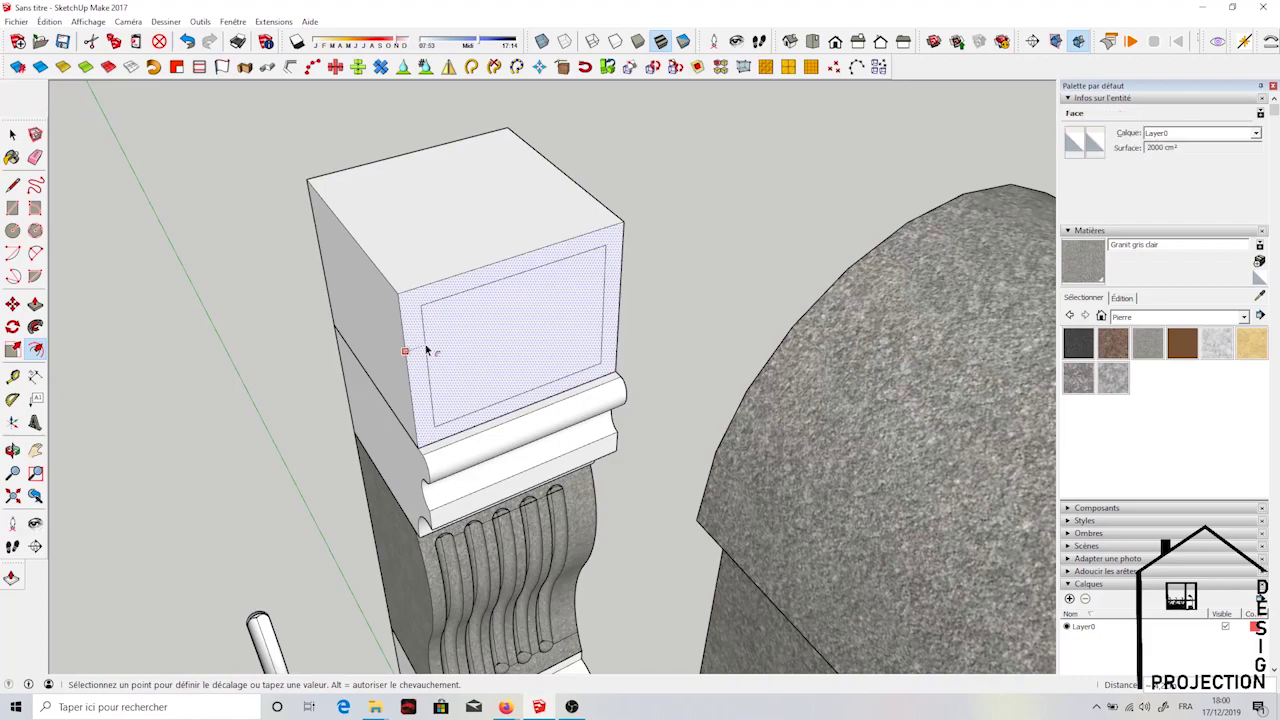
left_click(426, 350)
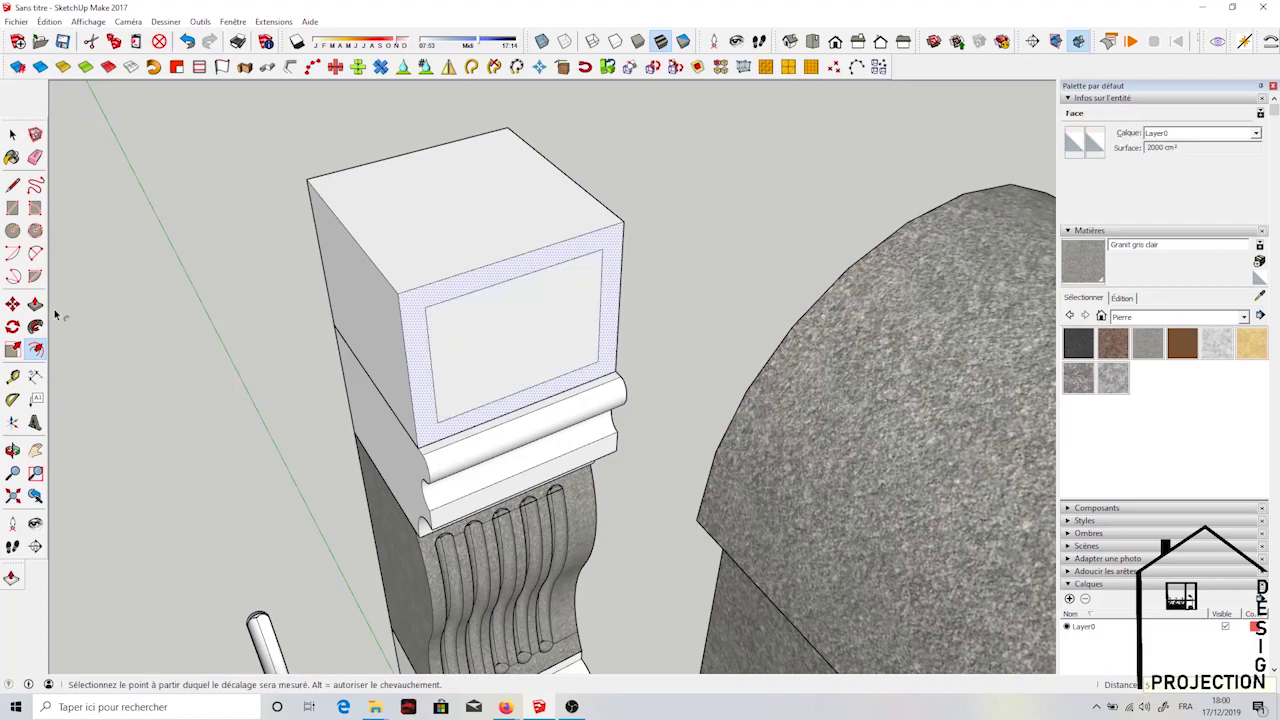
Push/Pull the inner rectangle face outward to form the raised front panel
left_click(12, 133)
left_click(488, 340)
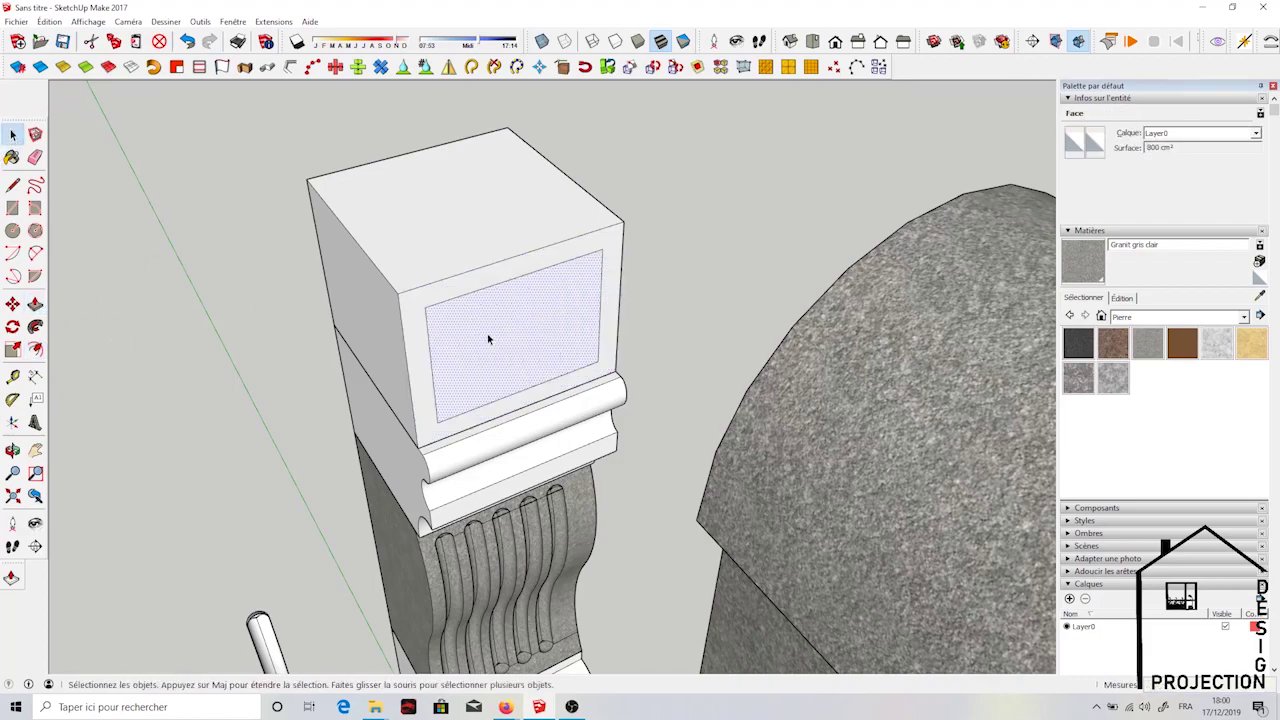
left_click(35, 304)
left_click(497, 338)
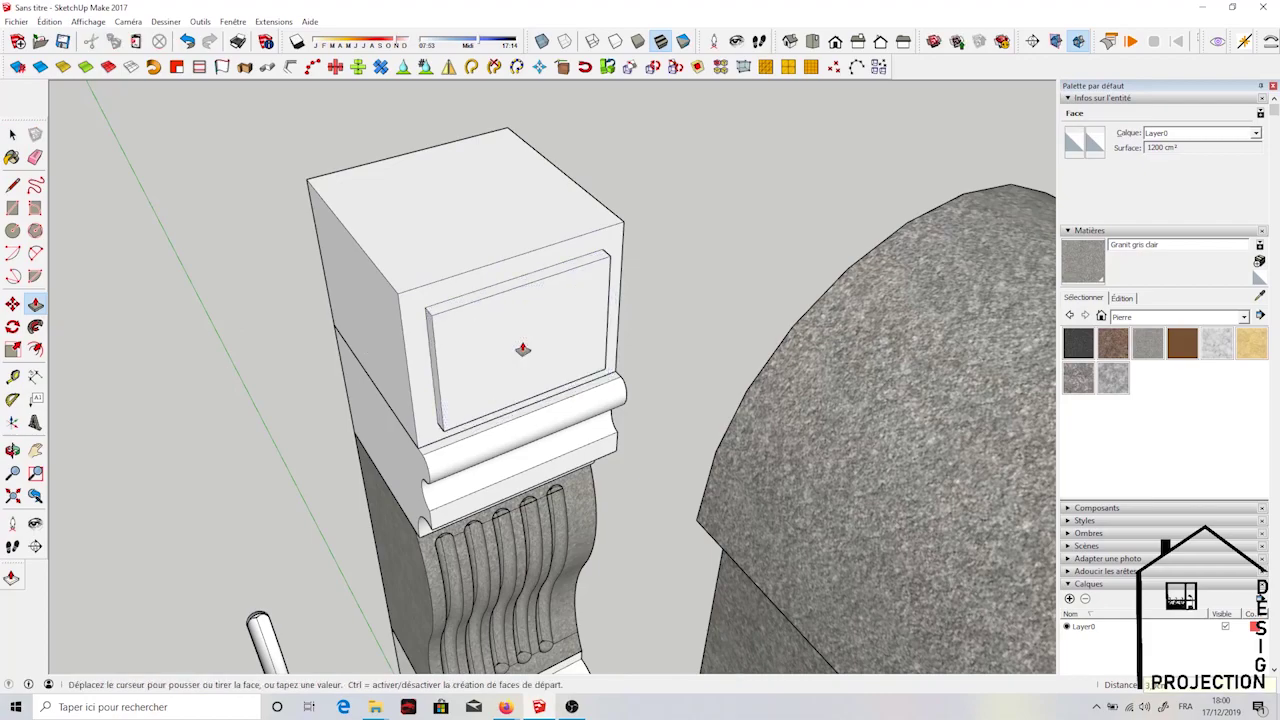
left_click(522, 349)
Draw a line from the panel's top-left to lower-right corner, then begin the crossing diagonal
key("l")
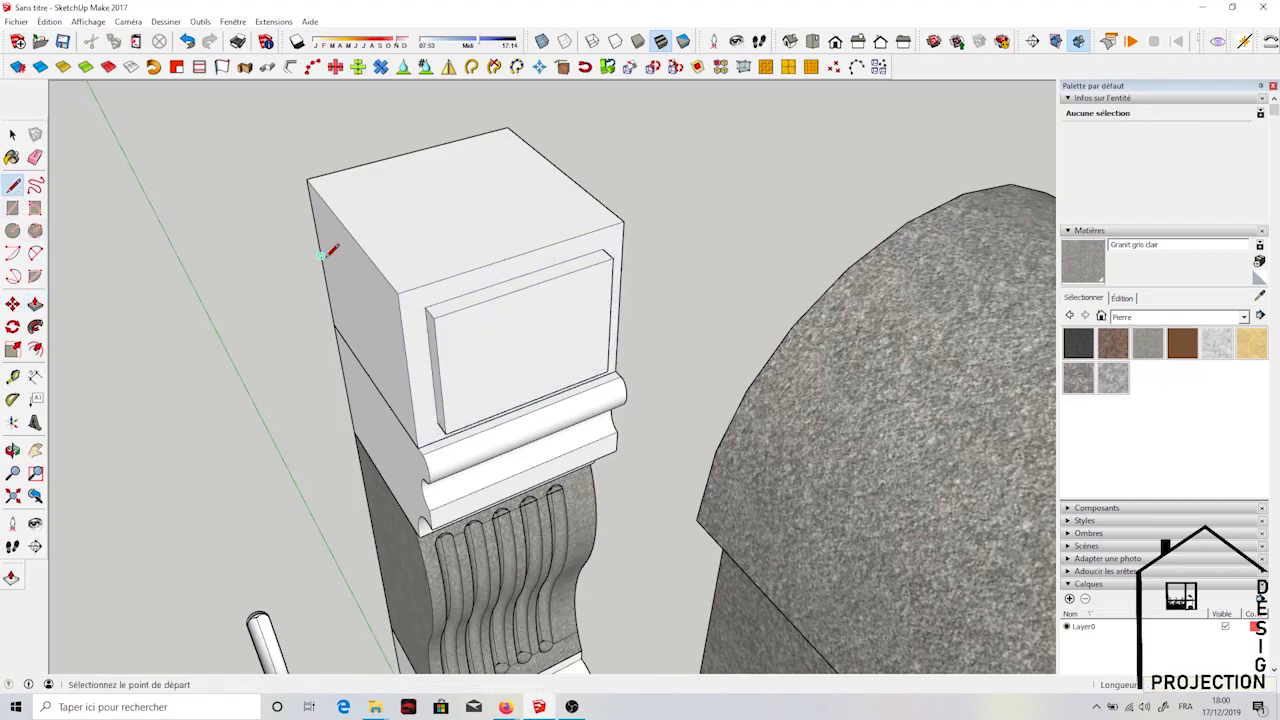
left_click(432, 315)
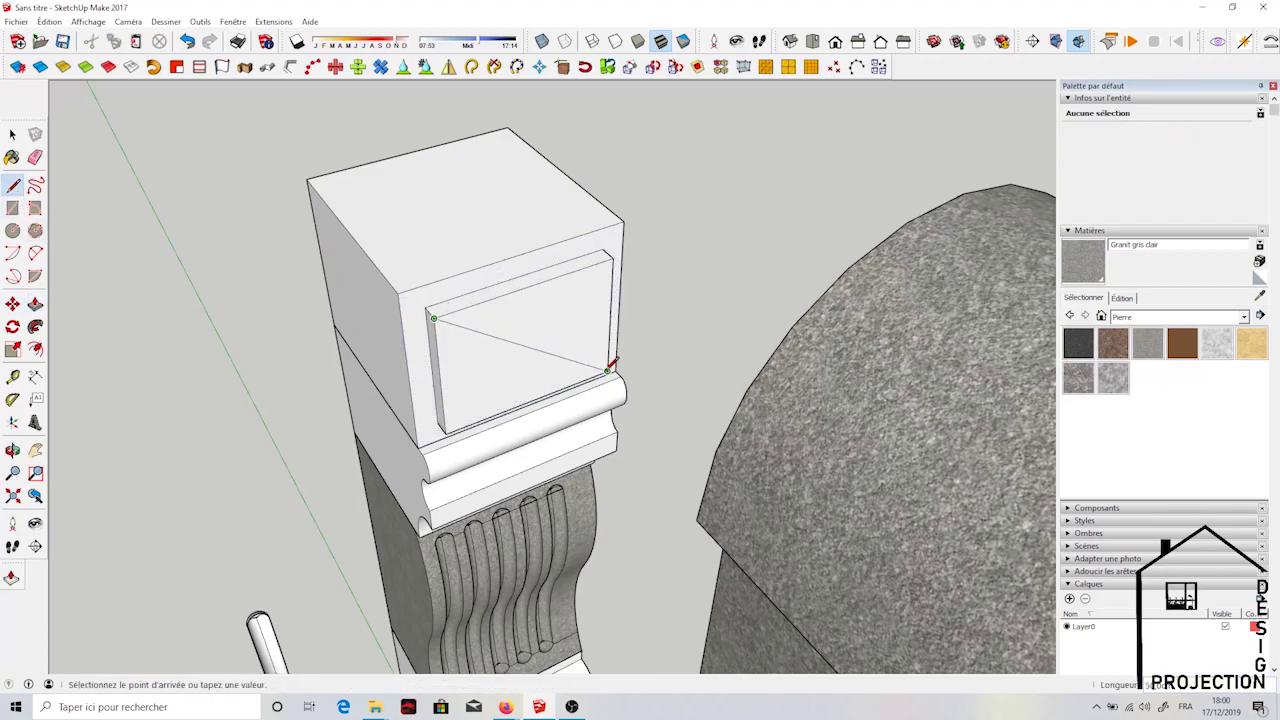
left_click(605, 366)
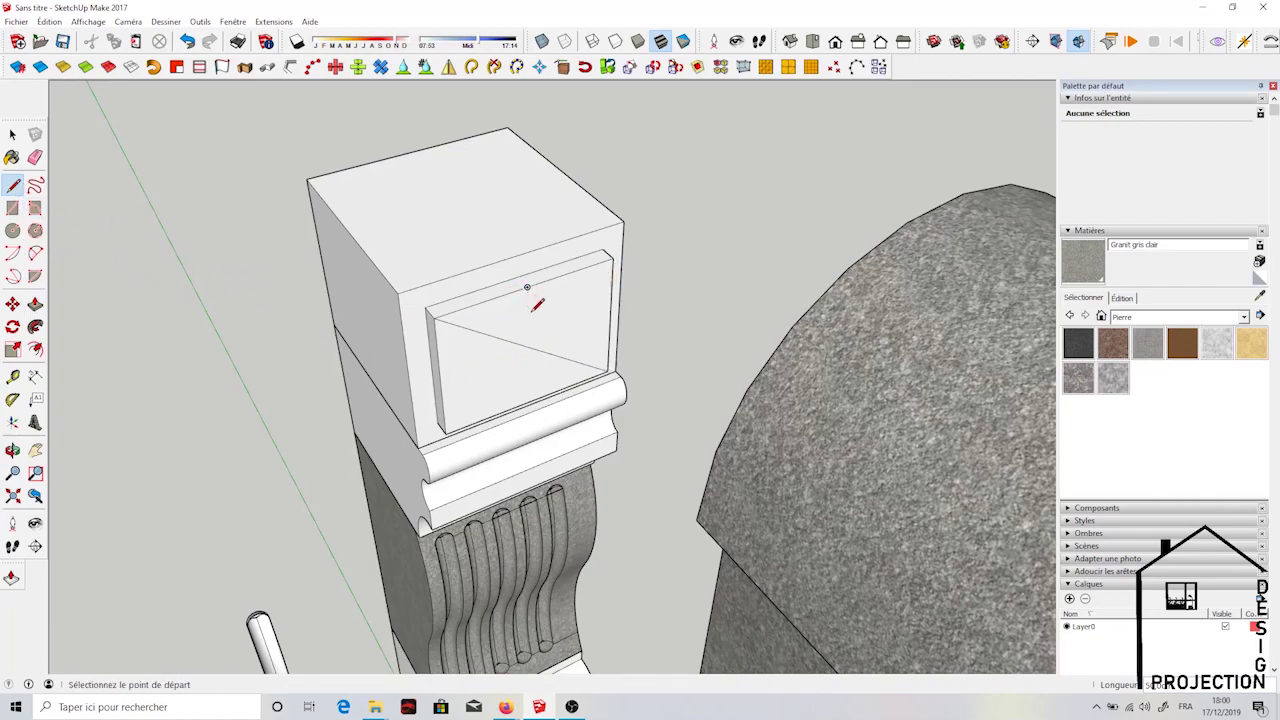
left_click(529, 347)
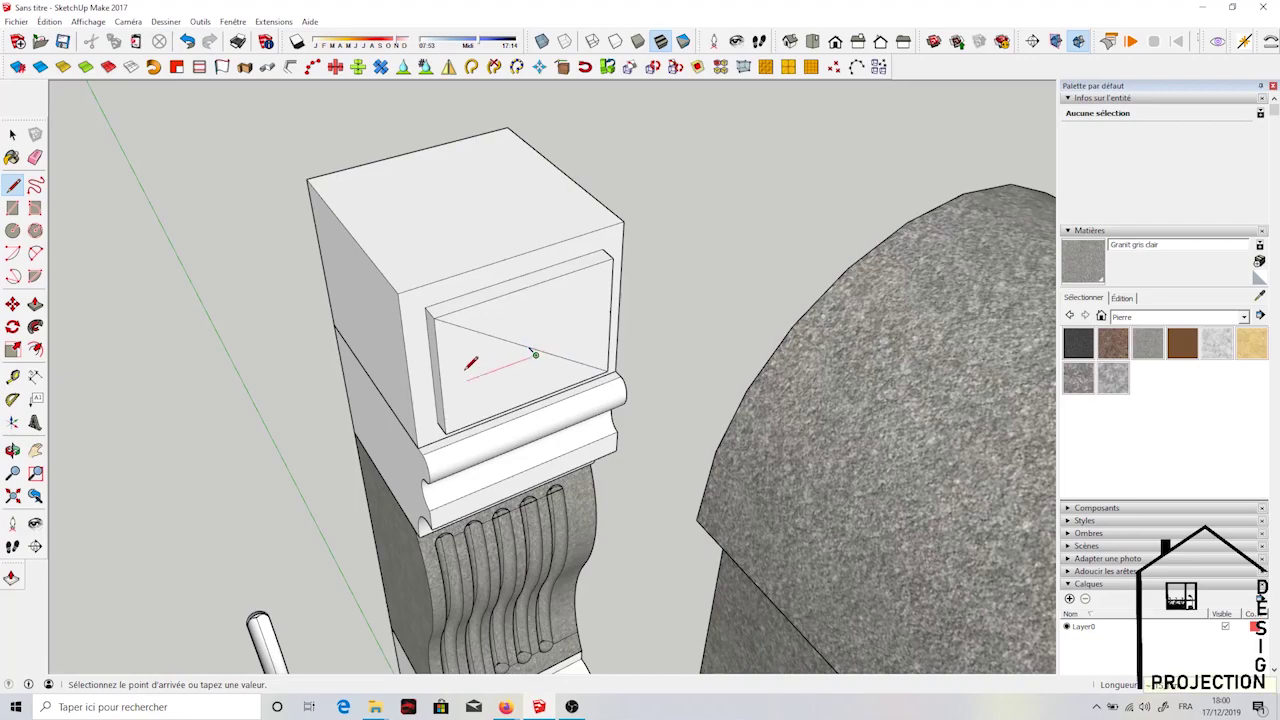
Draw diagonals from the recessed panel's midpoint to its four corners, forming four triangles
left_click(444, 315)
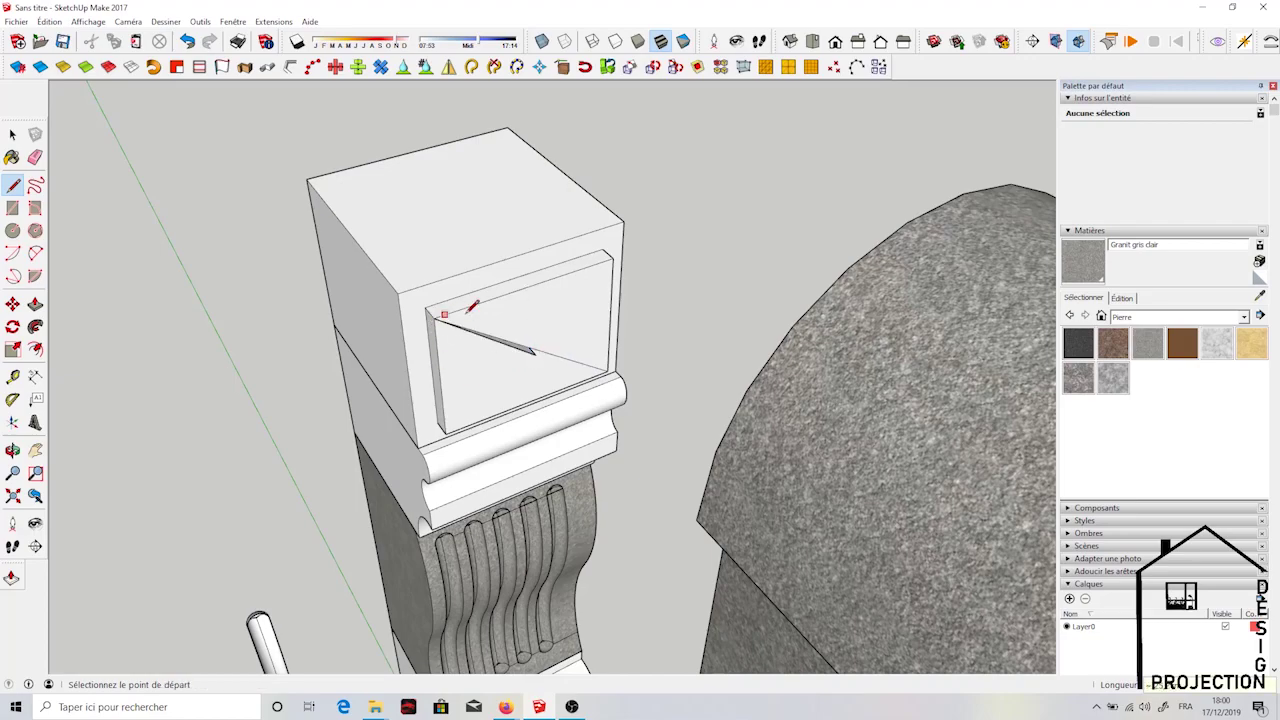
left_click(536, 352)
left_click(611, 259)
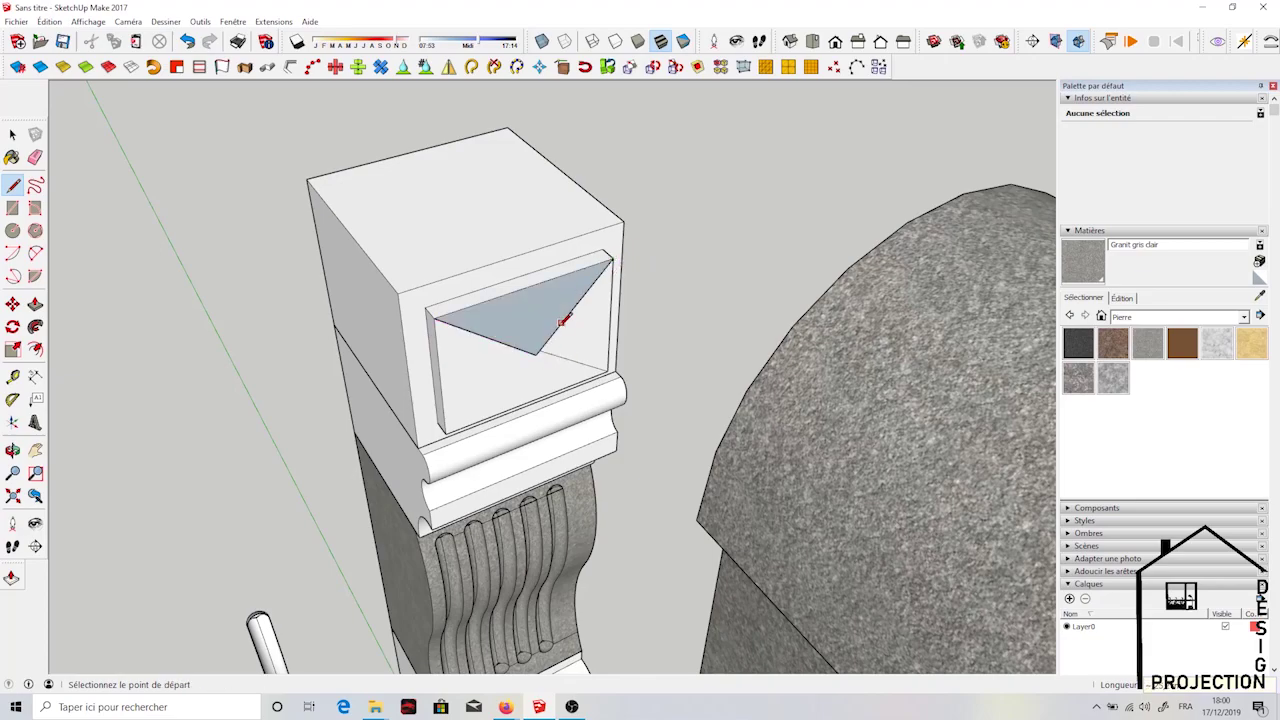
left_click(536, 352)
left_click(445, 432)
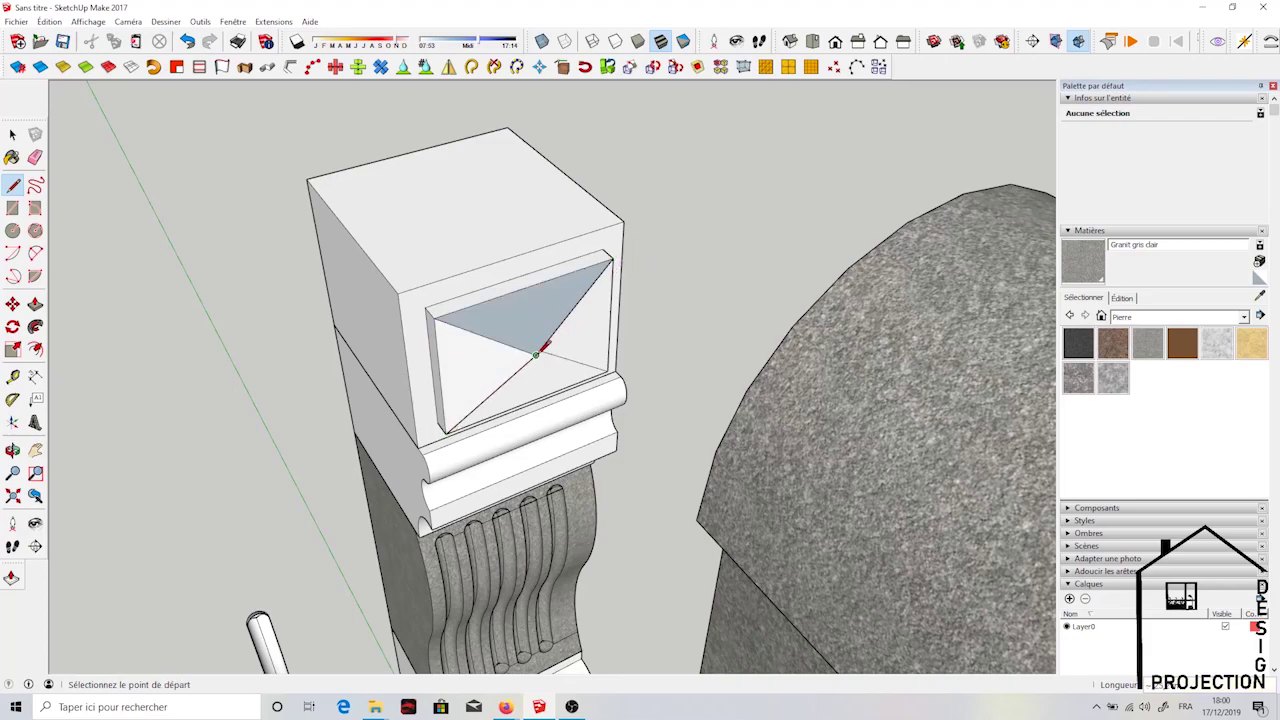
left_click(536, 354)
left_click(605, 370)
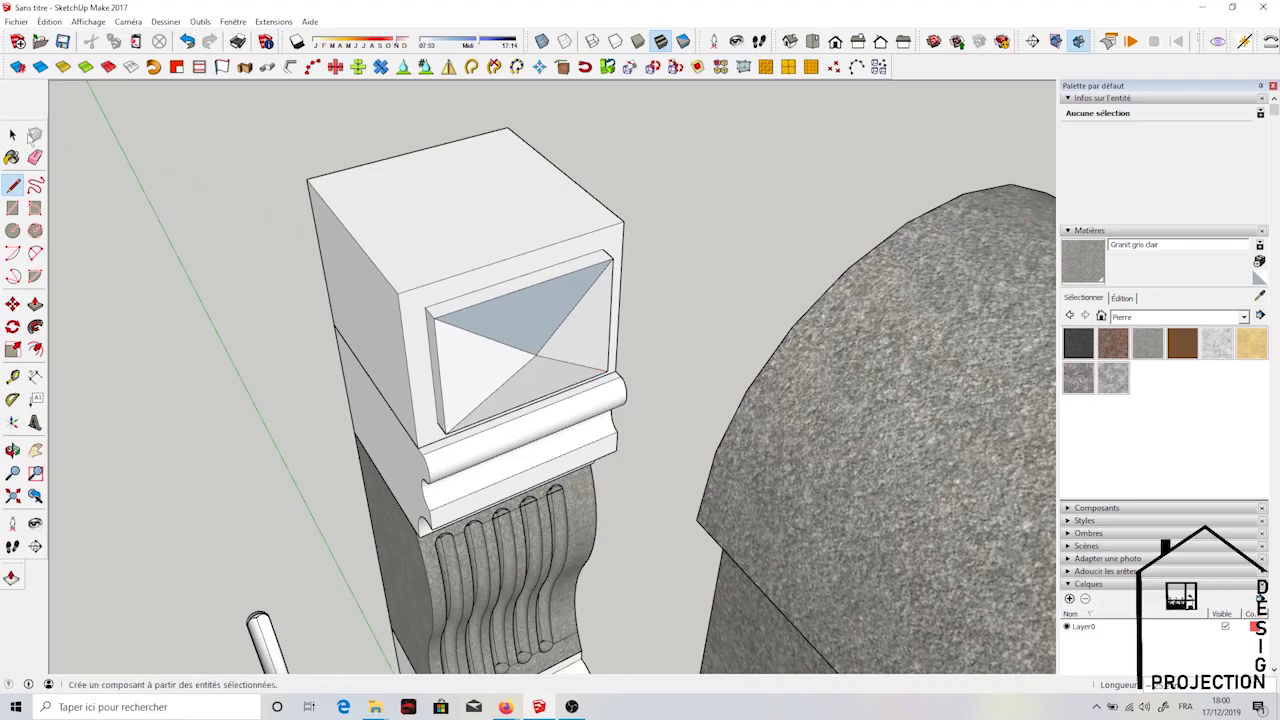
Reverse the upper triangle's face with Inverser les faces and compare with the granite reference
left_click(12, 134)
right_click(489, 330)
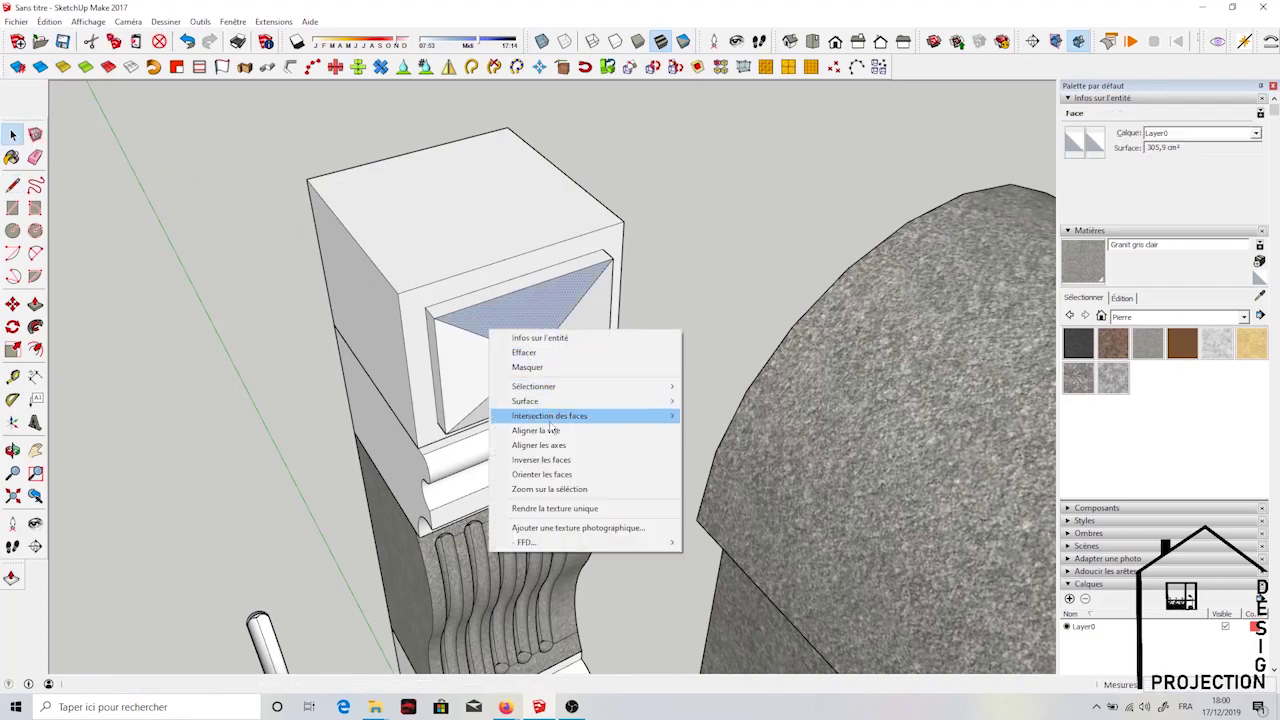
left_click(552, 462)
mouse_move(517, 408)
middle_mouse_down()
mouse_move(446, 258)
mouse_move(620, 289)
mouse_move(556, 292)
middle_mouse_up()
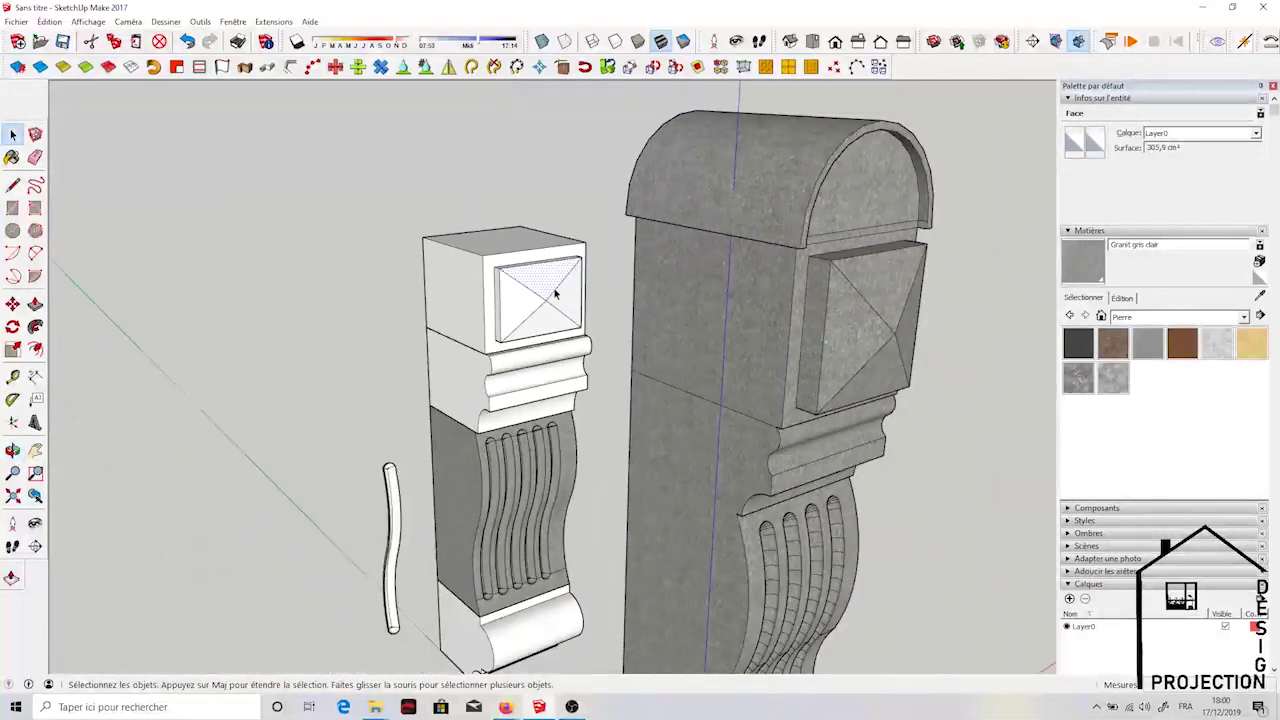
middle_click_drag(495, 262, 513, 259)
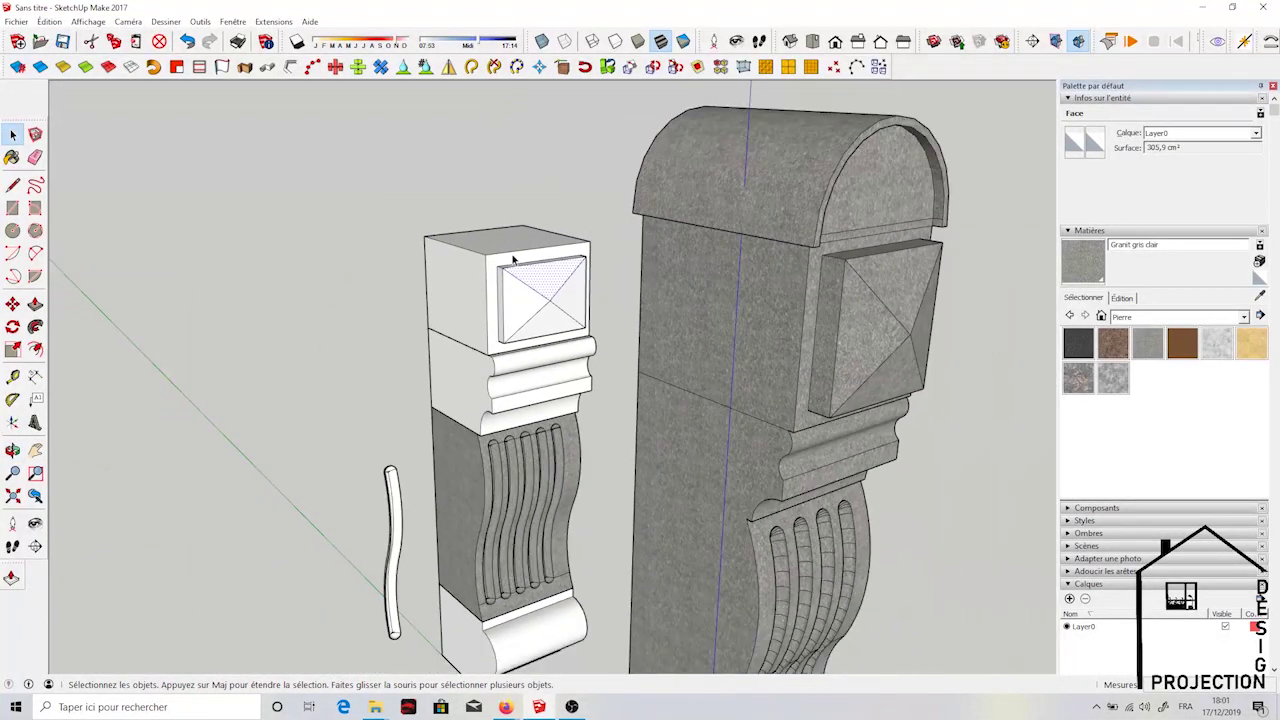
Group the top block with its four-triangle panel, then draw a line across its top face
triple_click(480, 265)
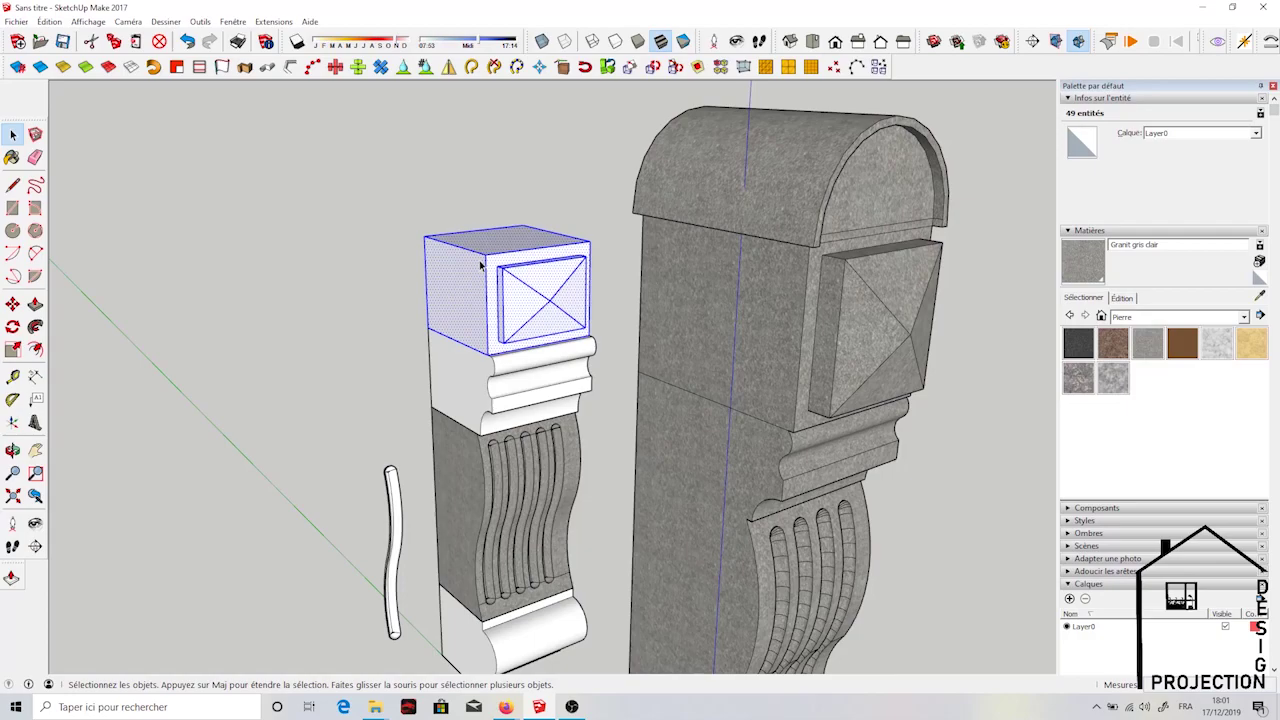
key("ctrl+g")
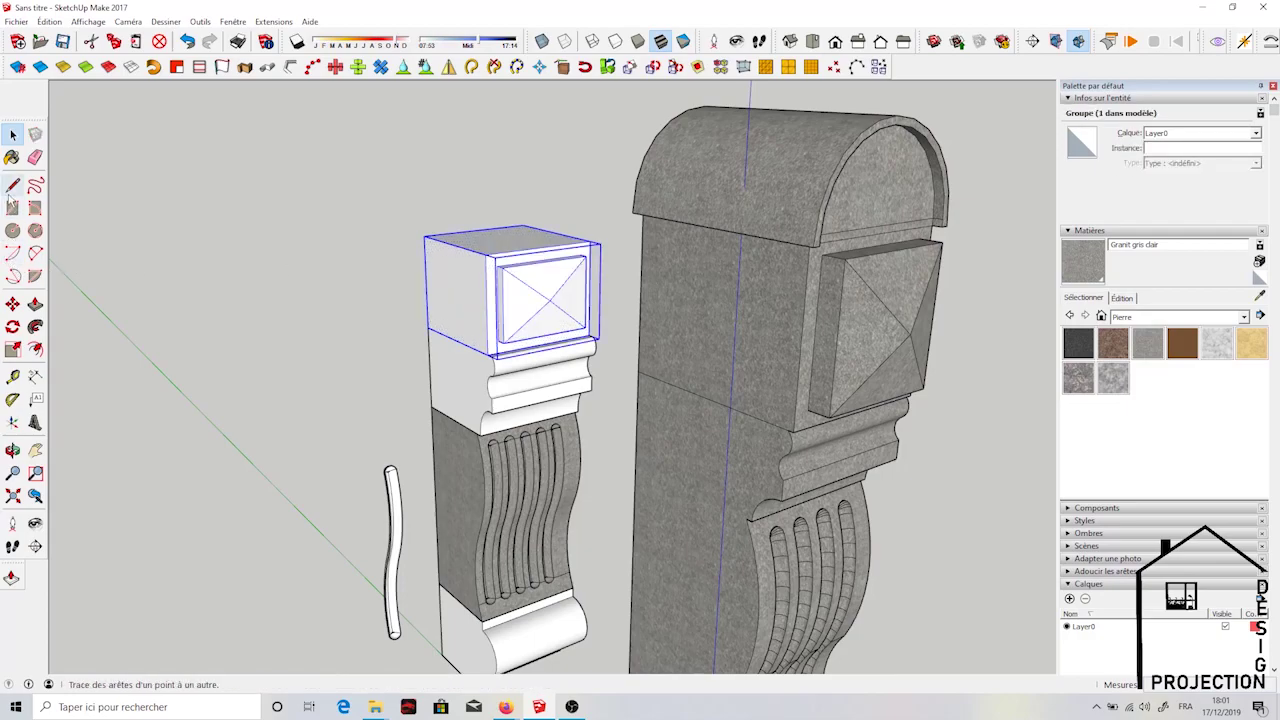
left_click(12, 185)
scroll(390, 226, "up", 1)
left_click(496, 257)
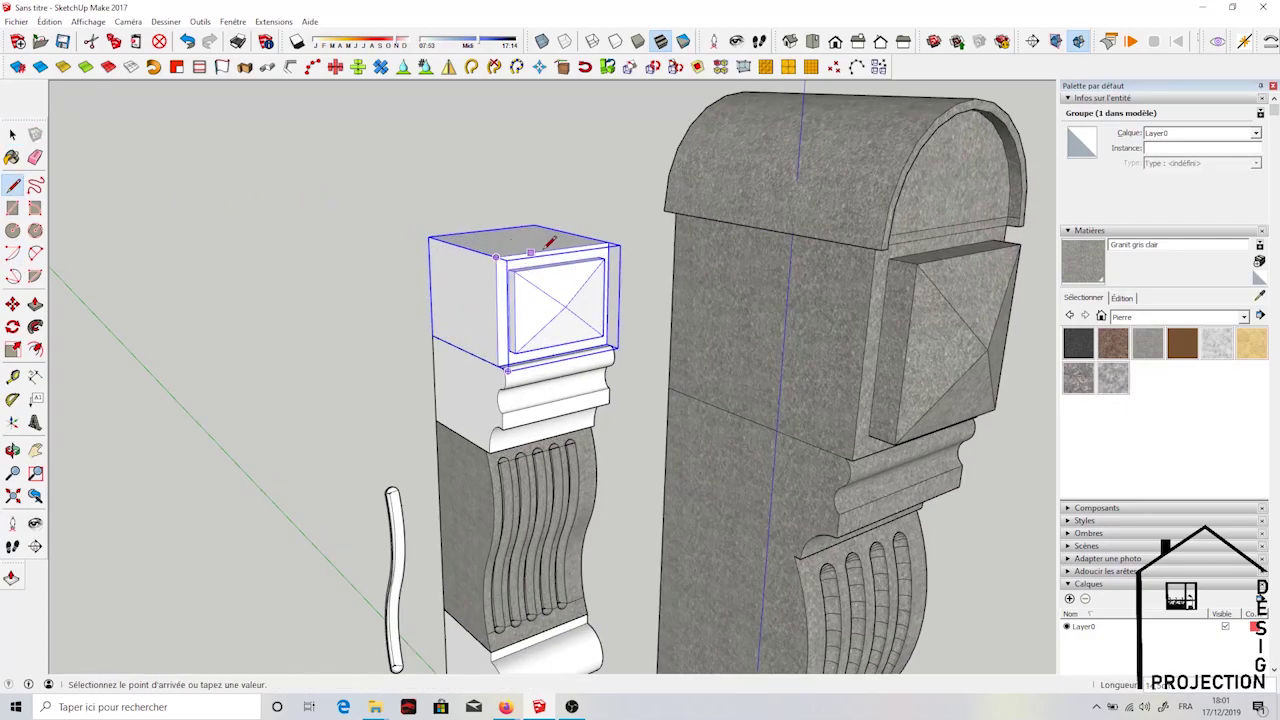
left_click(609, 242)
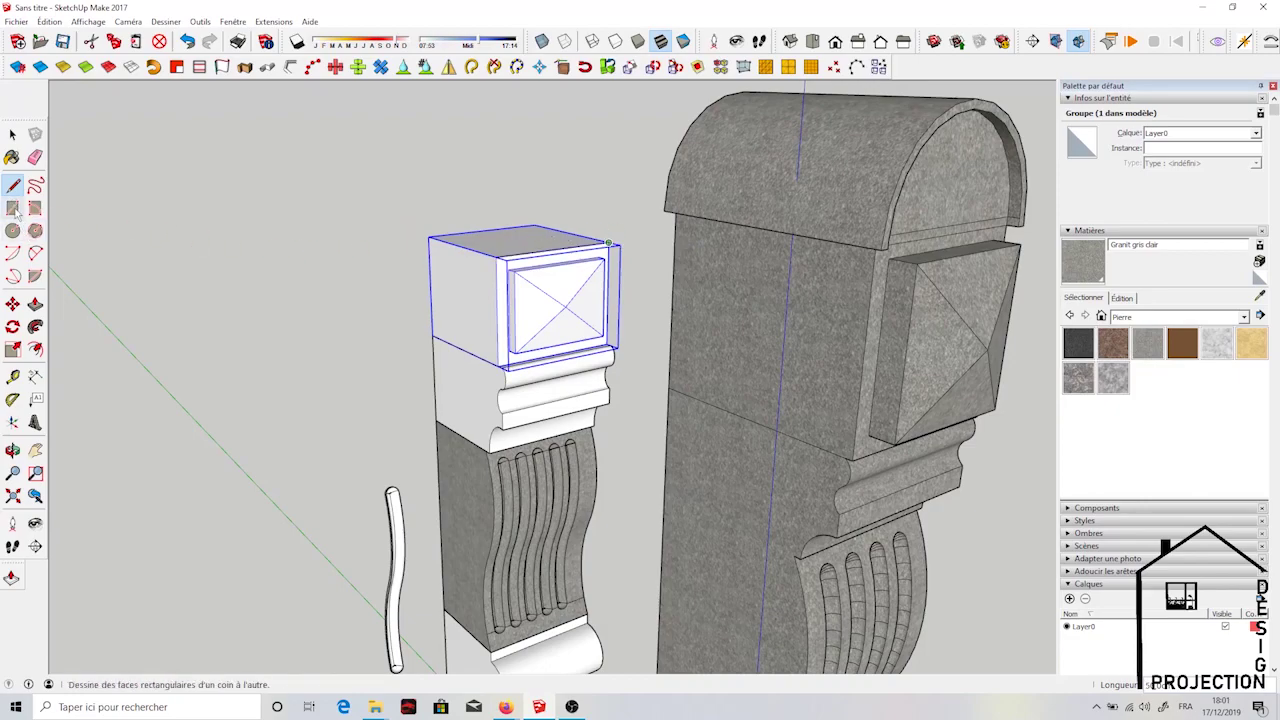
left_click(35, 253)
Draw a half-round 2-point arc spanning the top block's upper edge
left_click(496, 256)
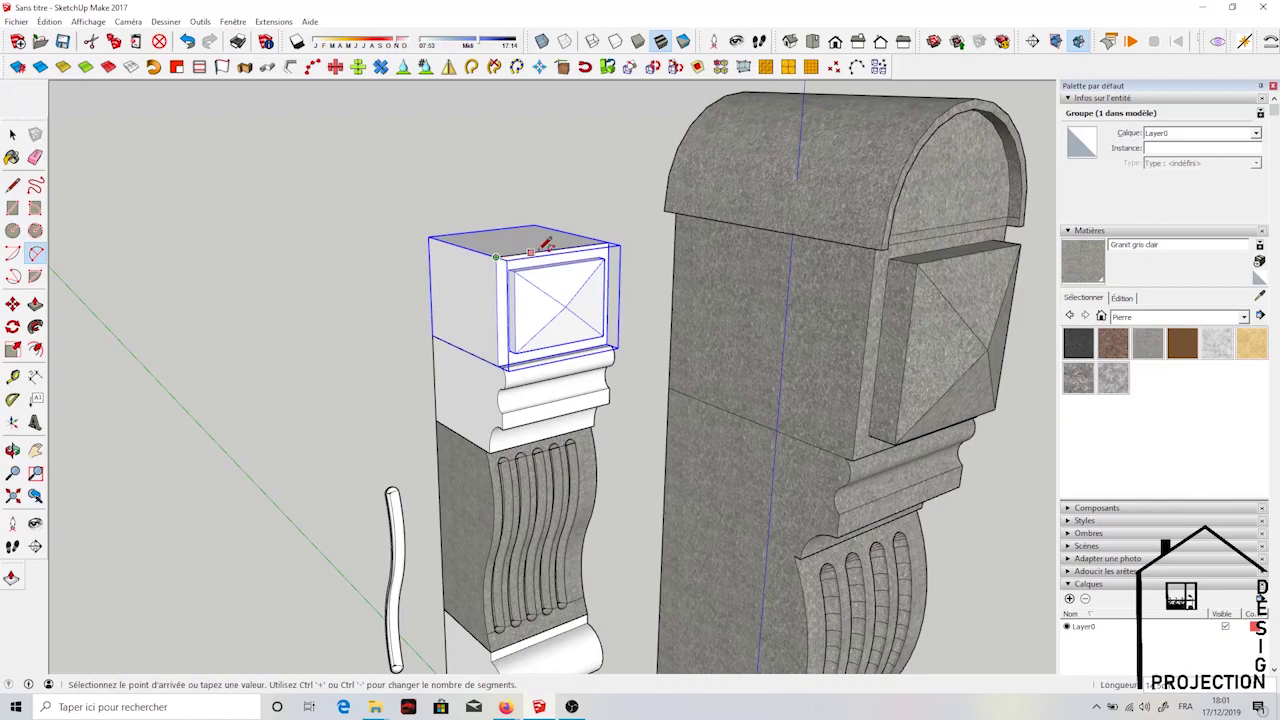
left_click(608, 242)
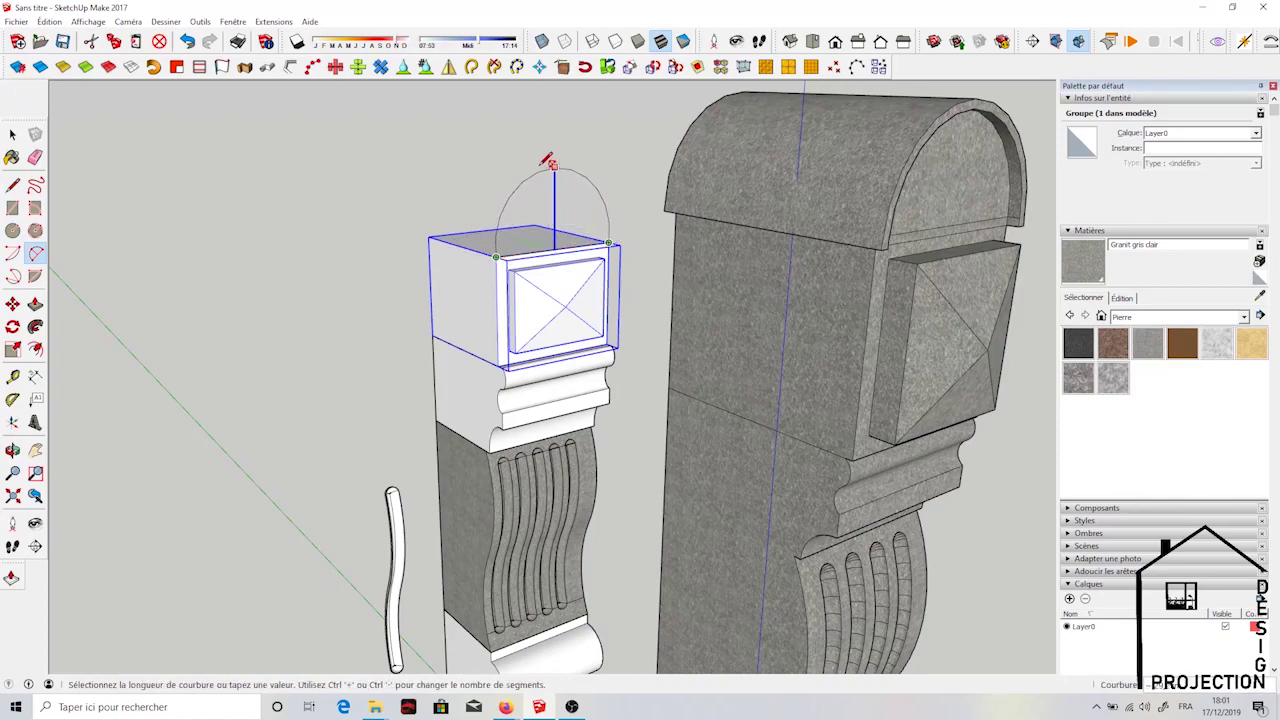
left_click(545, 168)
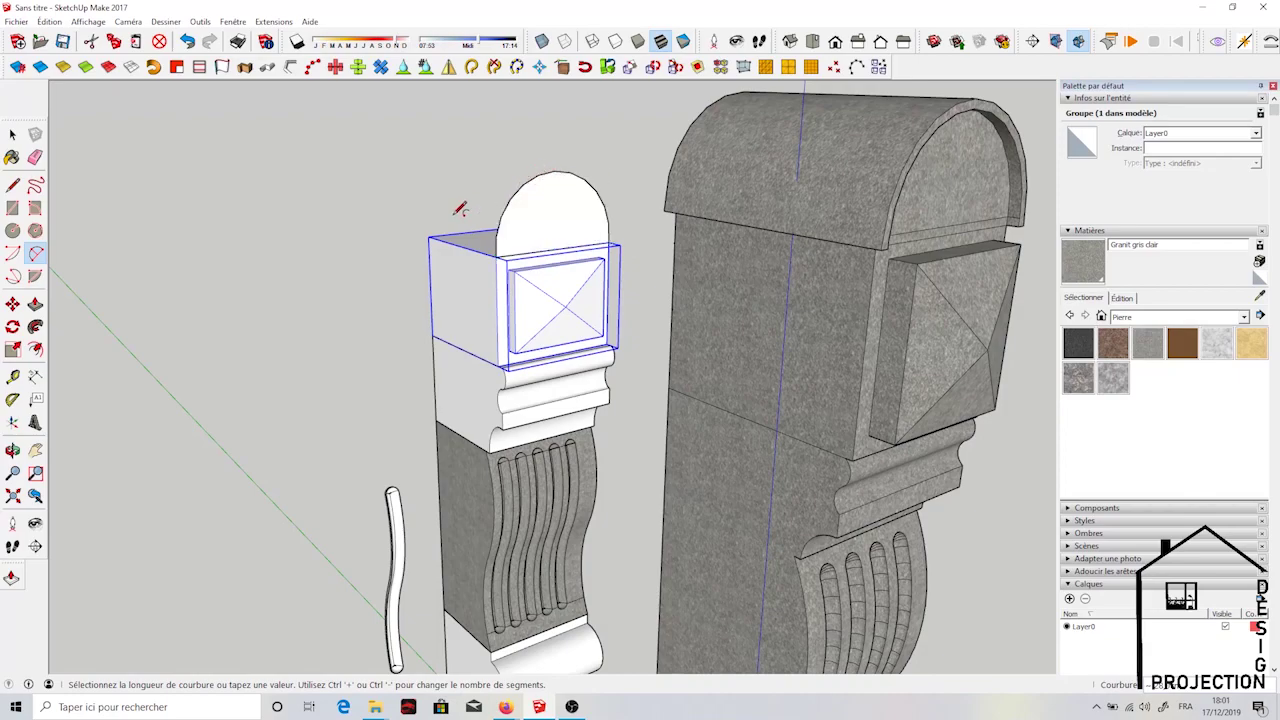
Offset the half-round face slightly inward to form a thin rim
left_click(35, 348)
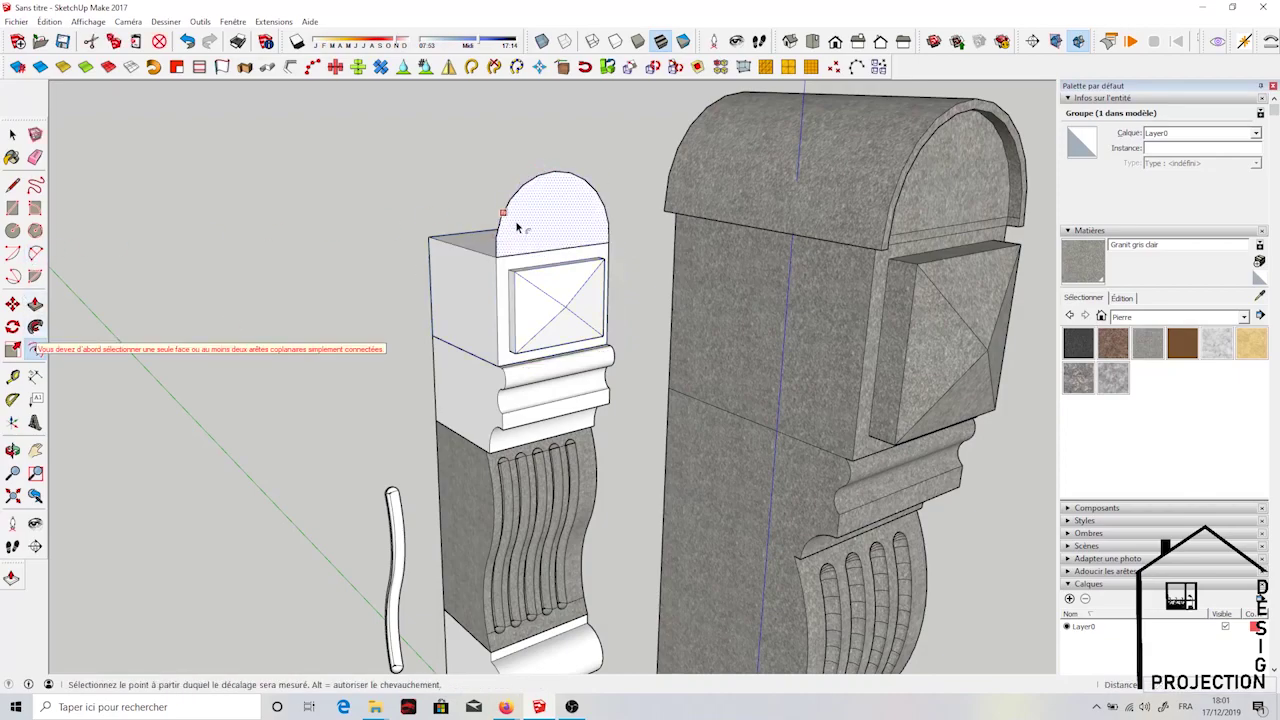
left_click(521, 220)
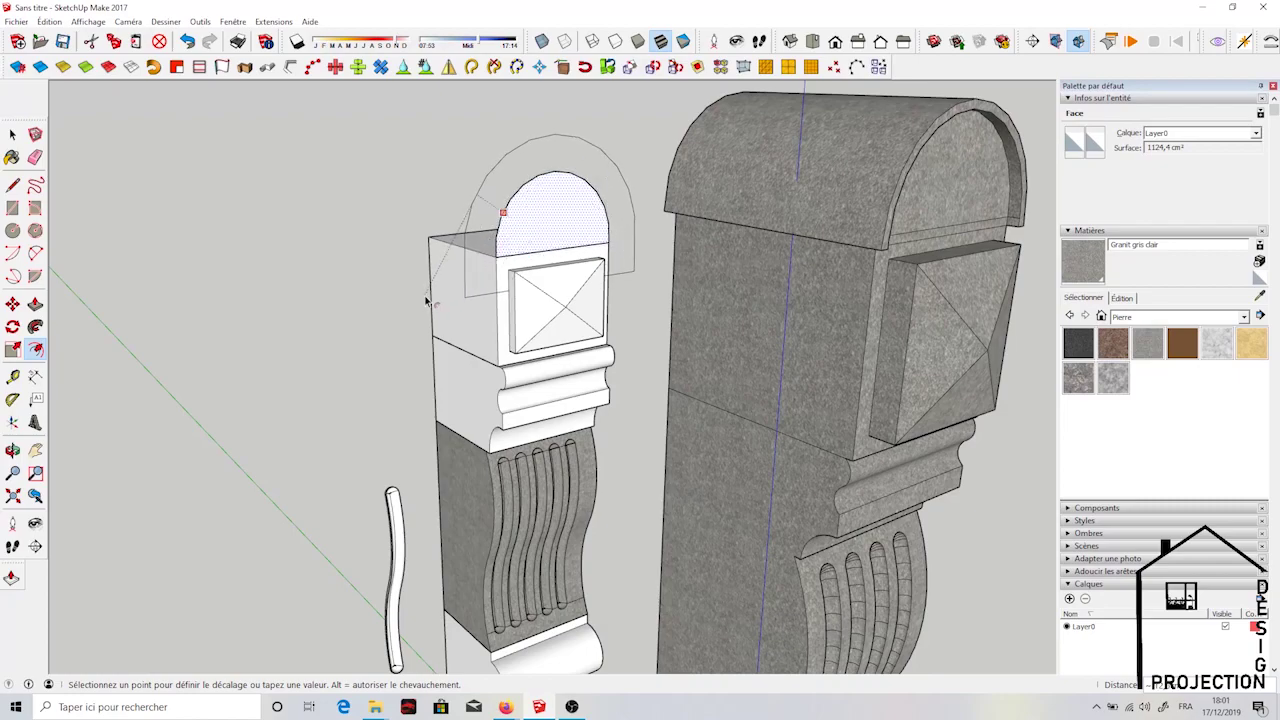
key("Return")
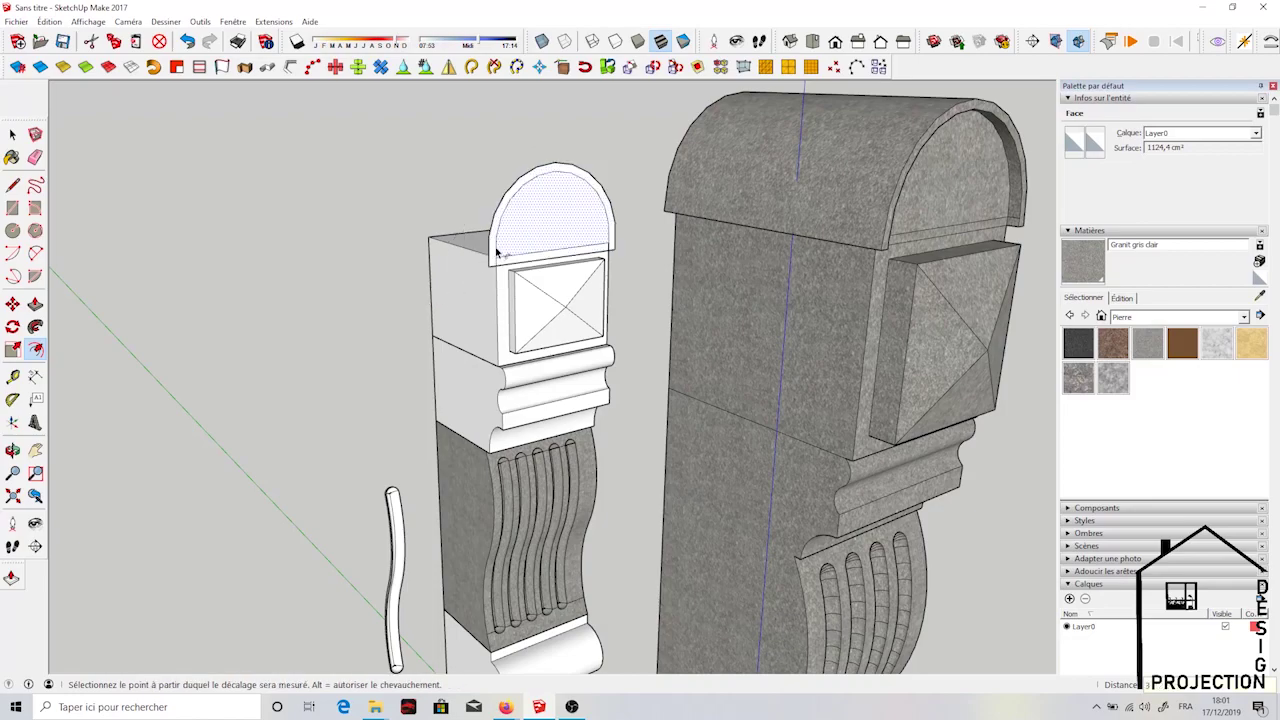
Erase the edge under the arch and draw a new edge across the arch base
key("e")
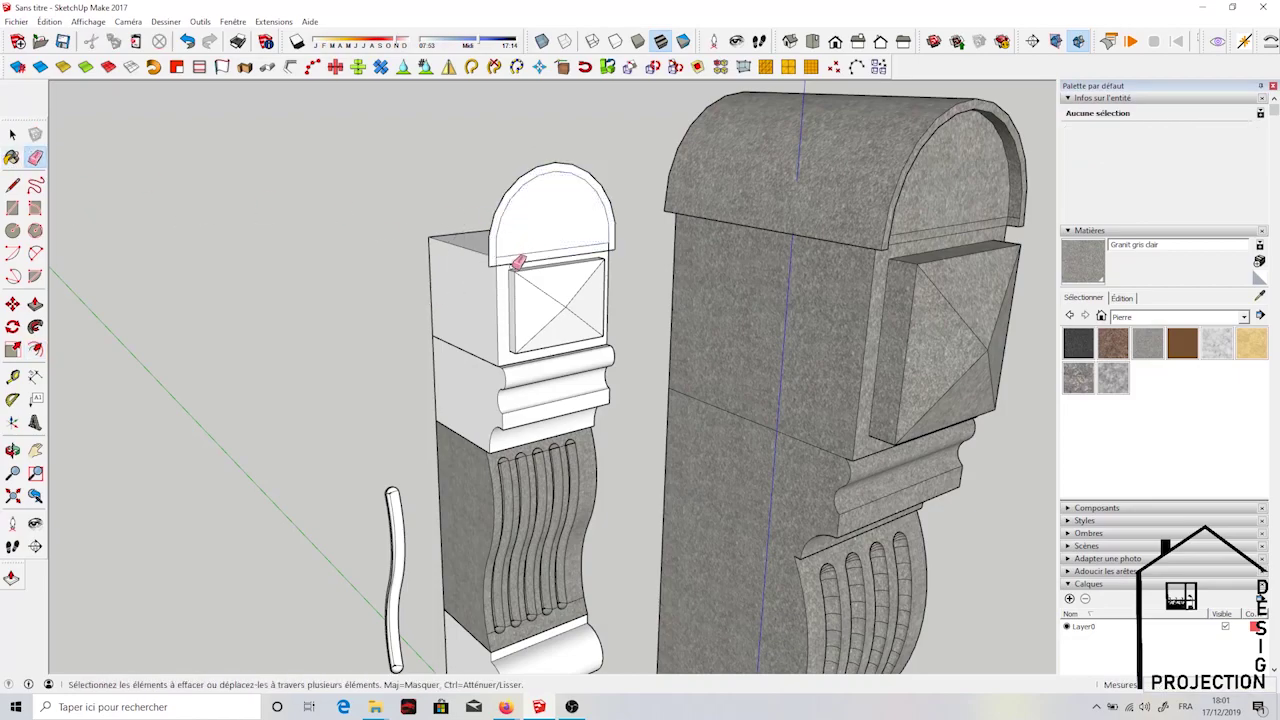
left_click(515, 260)
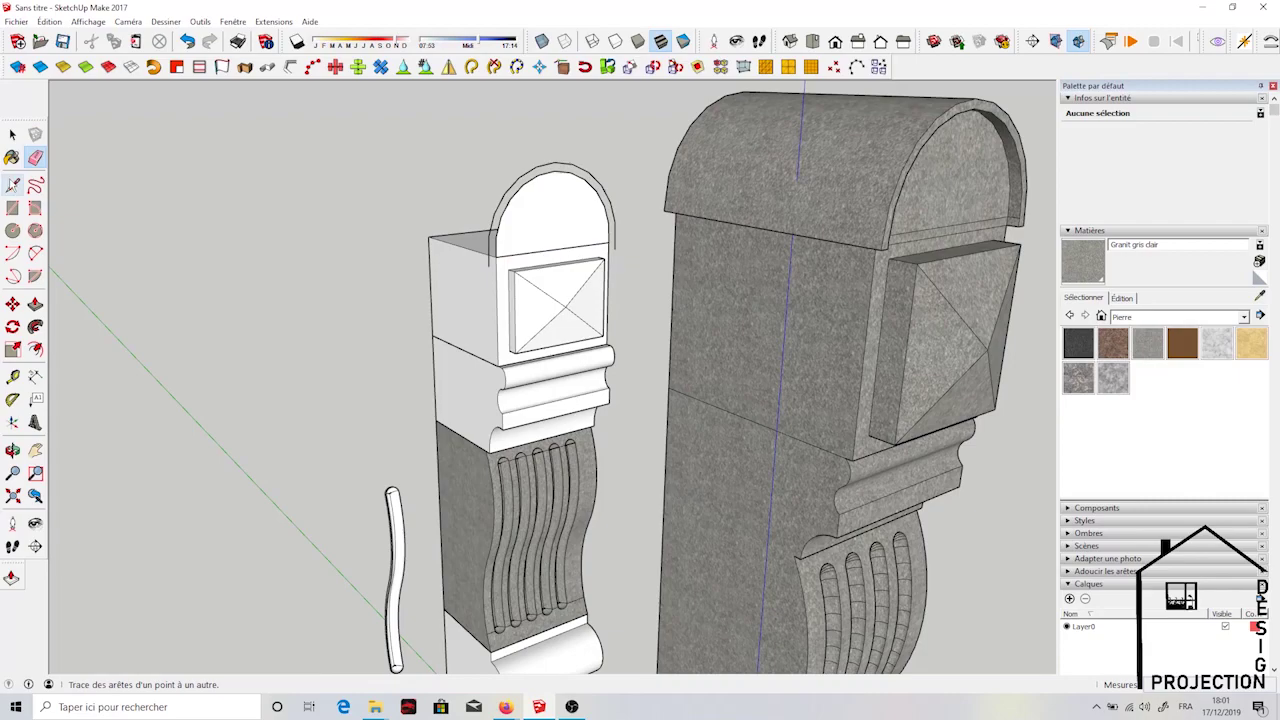
left_click(13, 186)
scroll(437, 237, "up", 3)
scroll(557, 260, "up", 2)
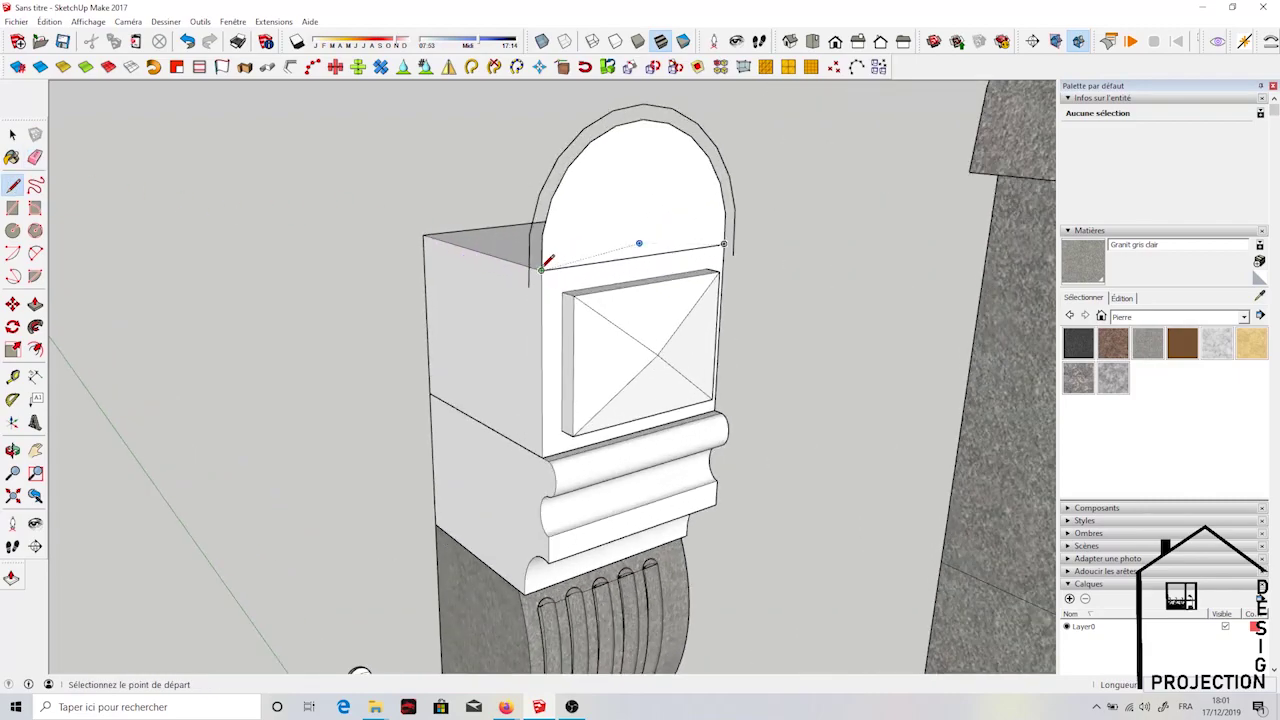
left_click(530, 271)
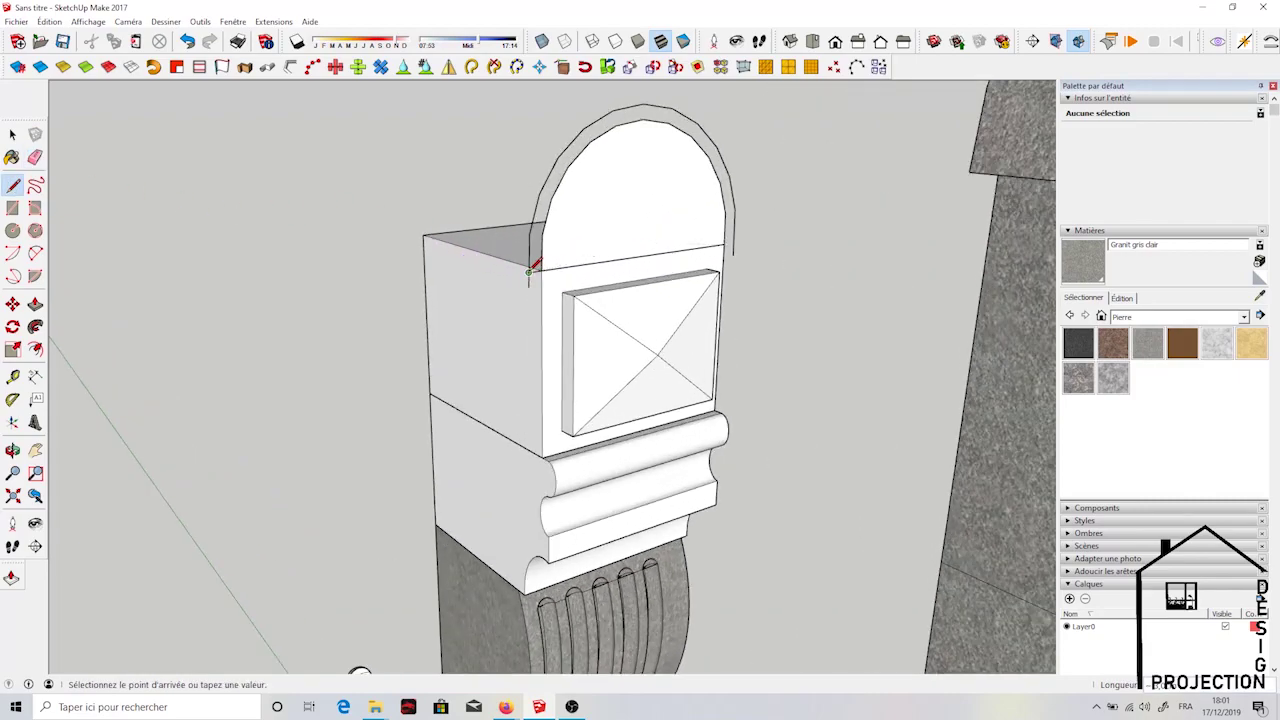
left_click(726, 243)
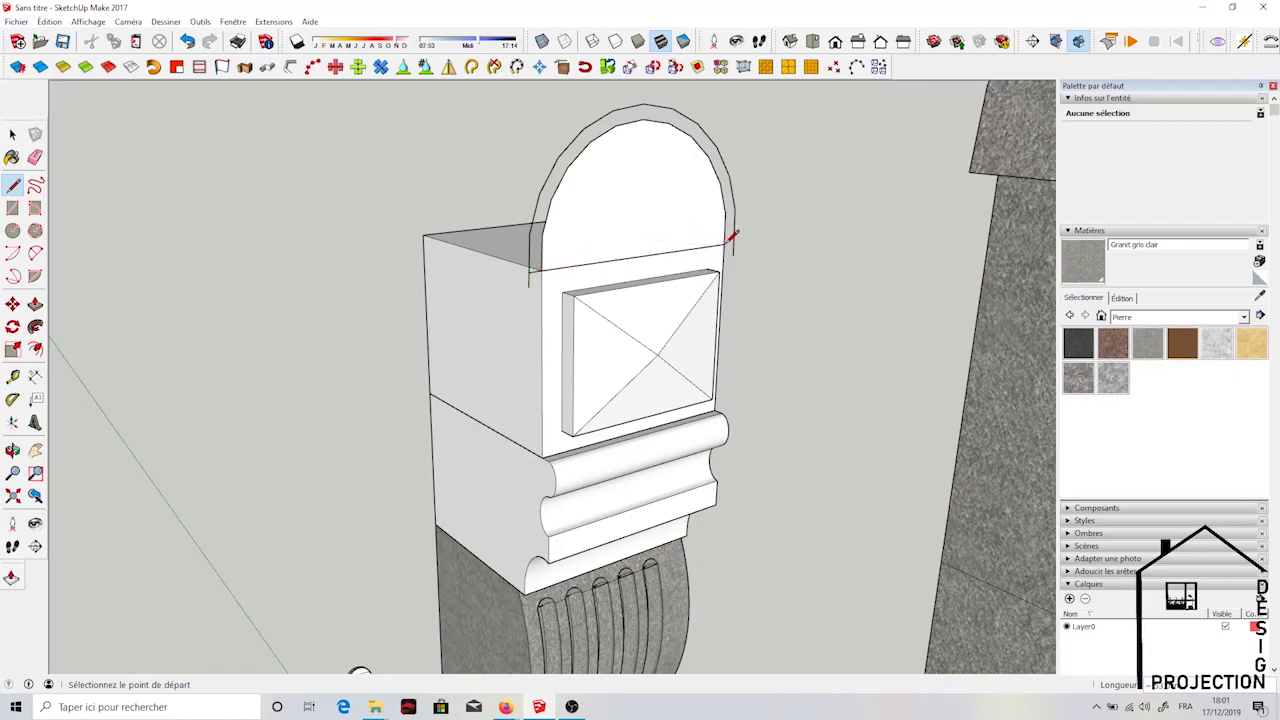
left_click(731, 243)
left_click(731, 243)
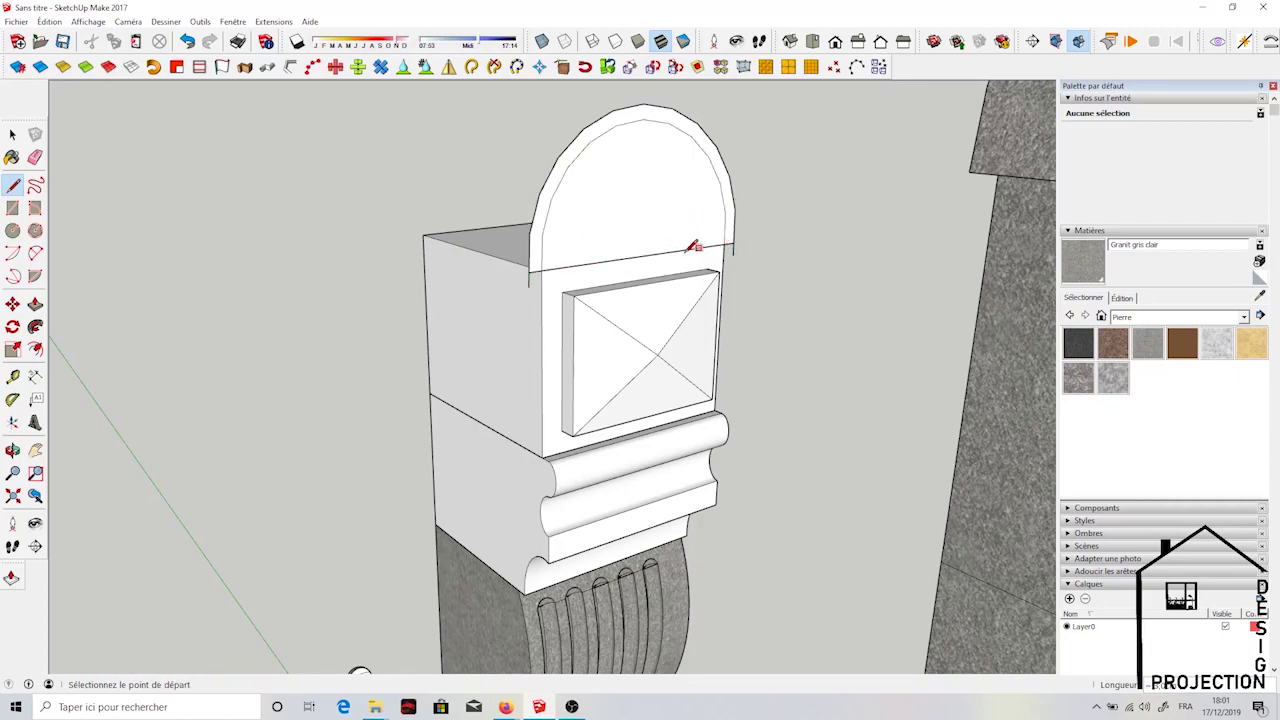
Add short edges closing the rim at the arch's left and right base ends
scroll(600, 247, "down", 2)
scroll(565, 258, "down", 2)
scroll(548, 268, "up", 2)
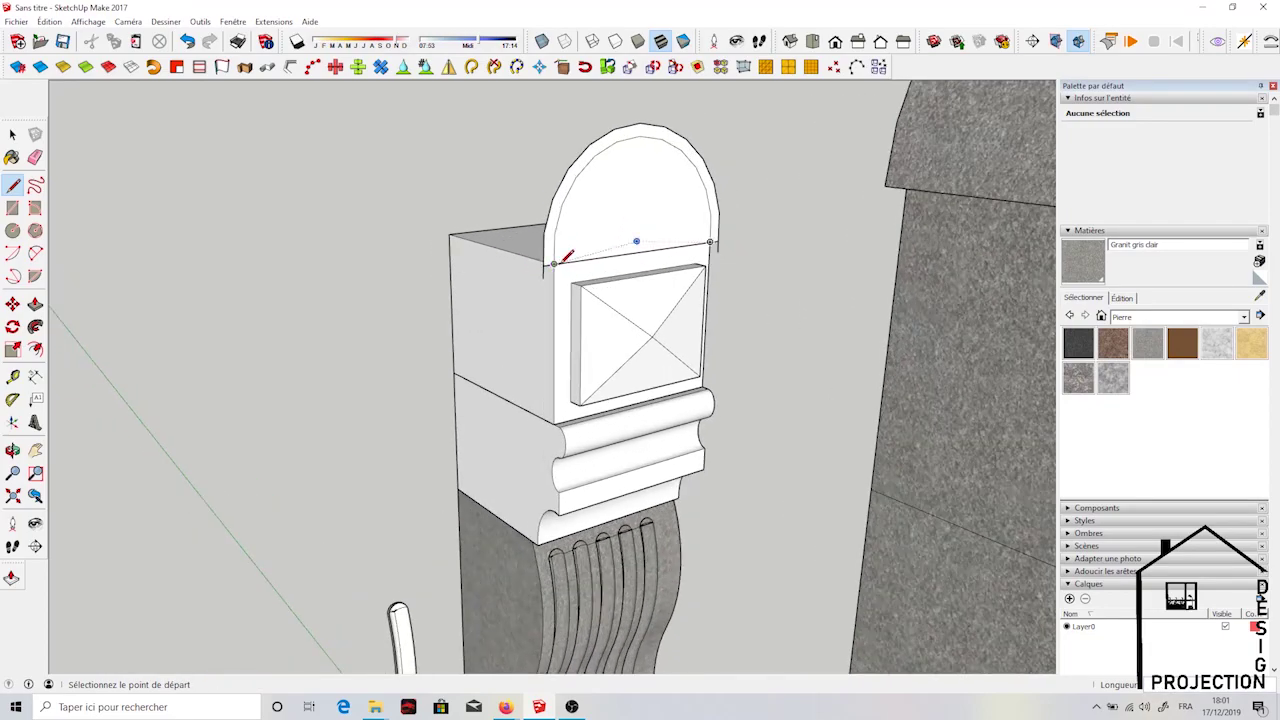
left_click(545, 265)
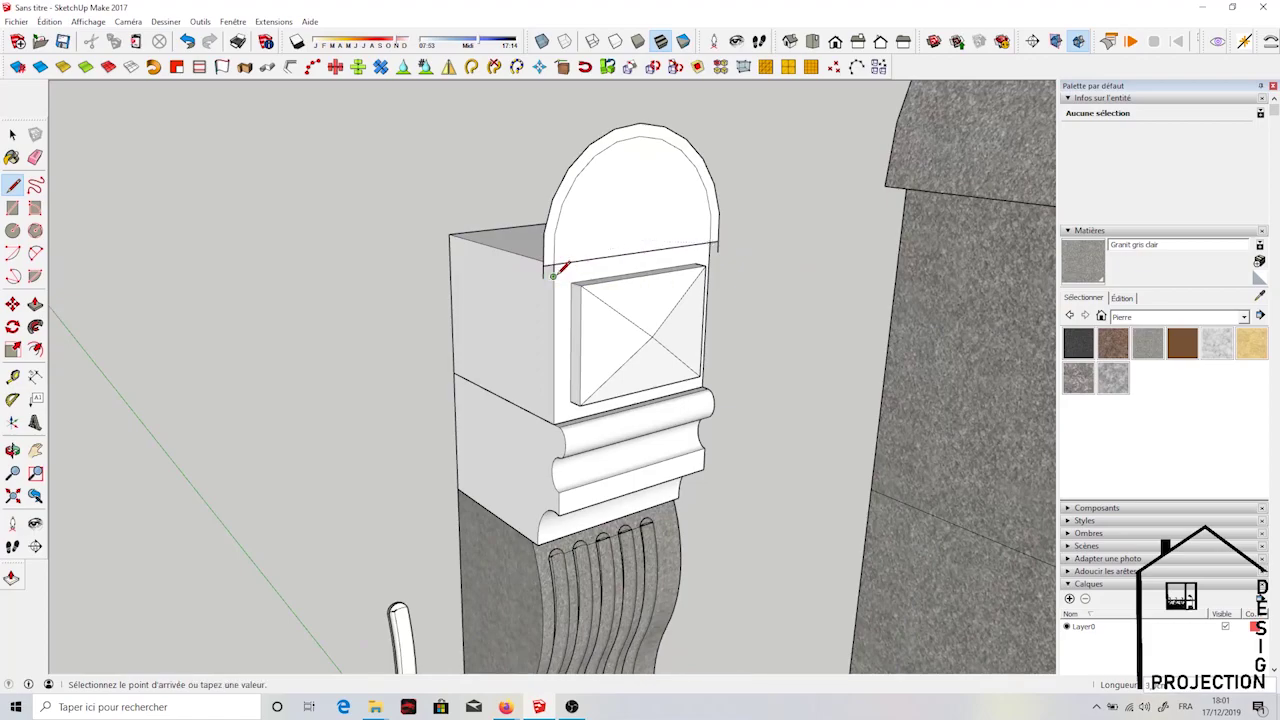
left_click(545, 276)
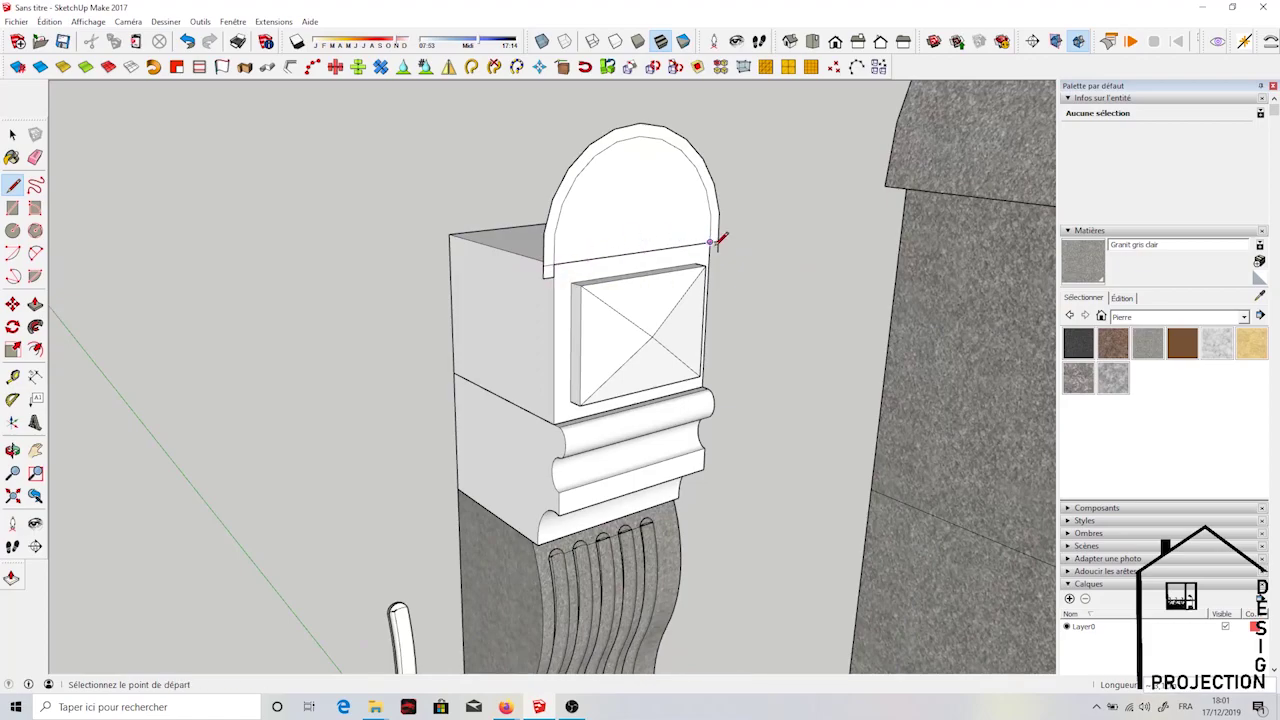
left_click(713, 249)
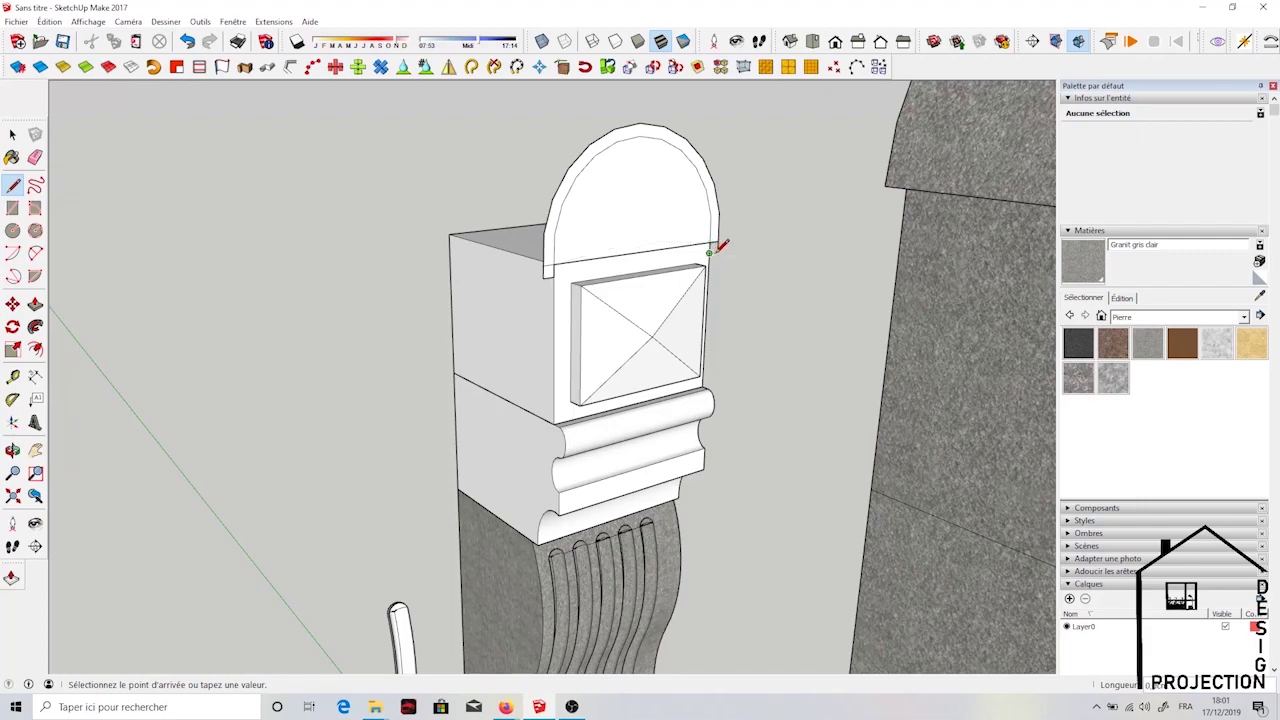
left_click(717, 249)
left_click(35, 157)
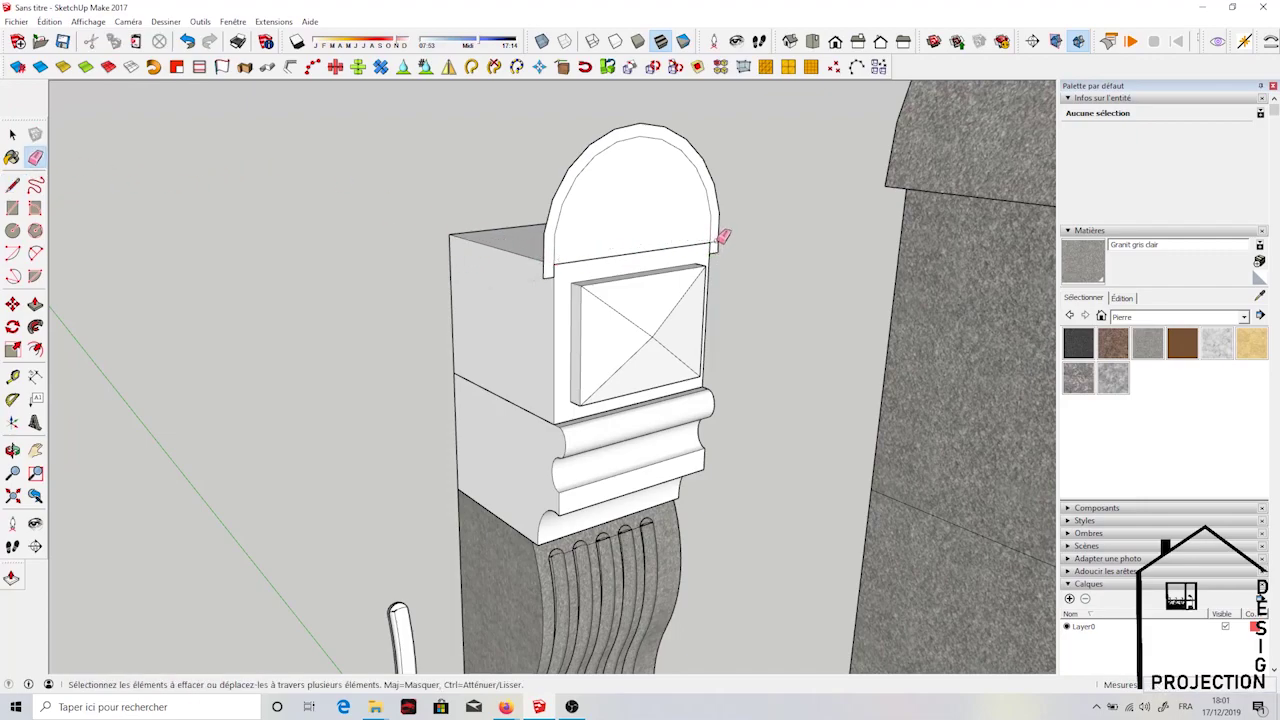
left_click(35, 303)
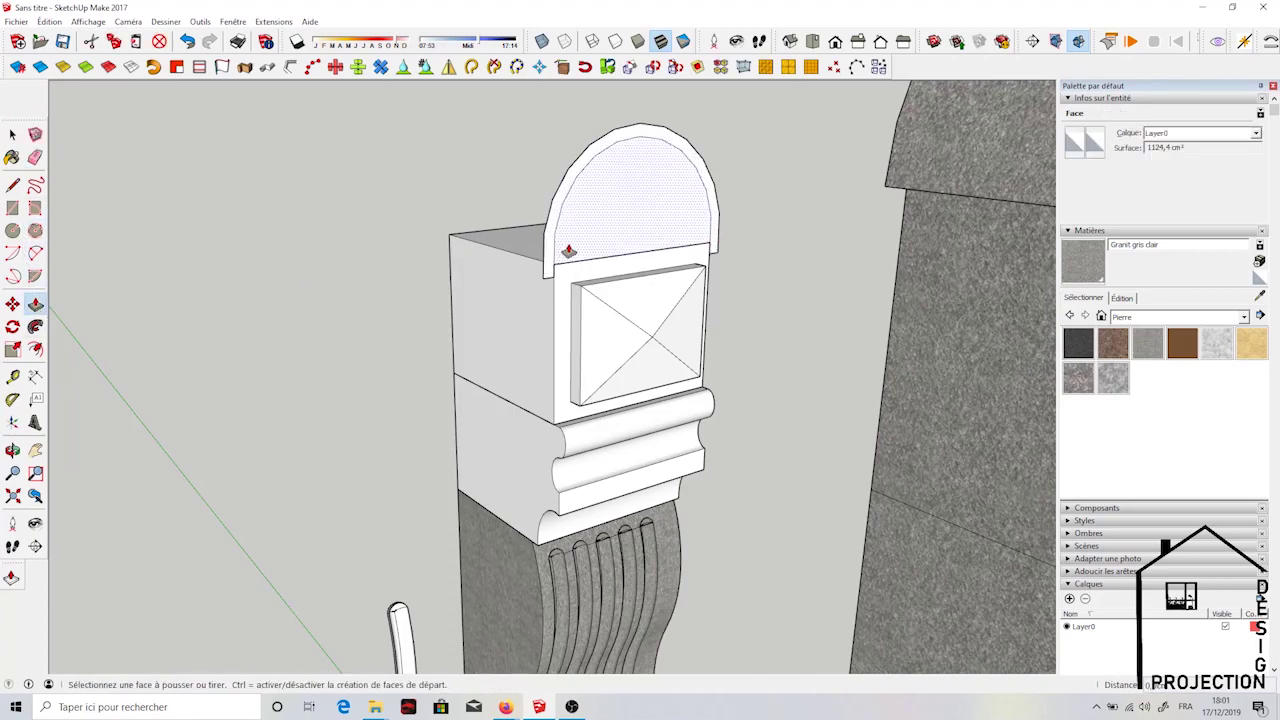
Push/Pull the half-round arch face back, then orbit to view the block's top
scroll(686, 286, "down", 3)
scroll(623, 271, "up", 3)
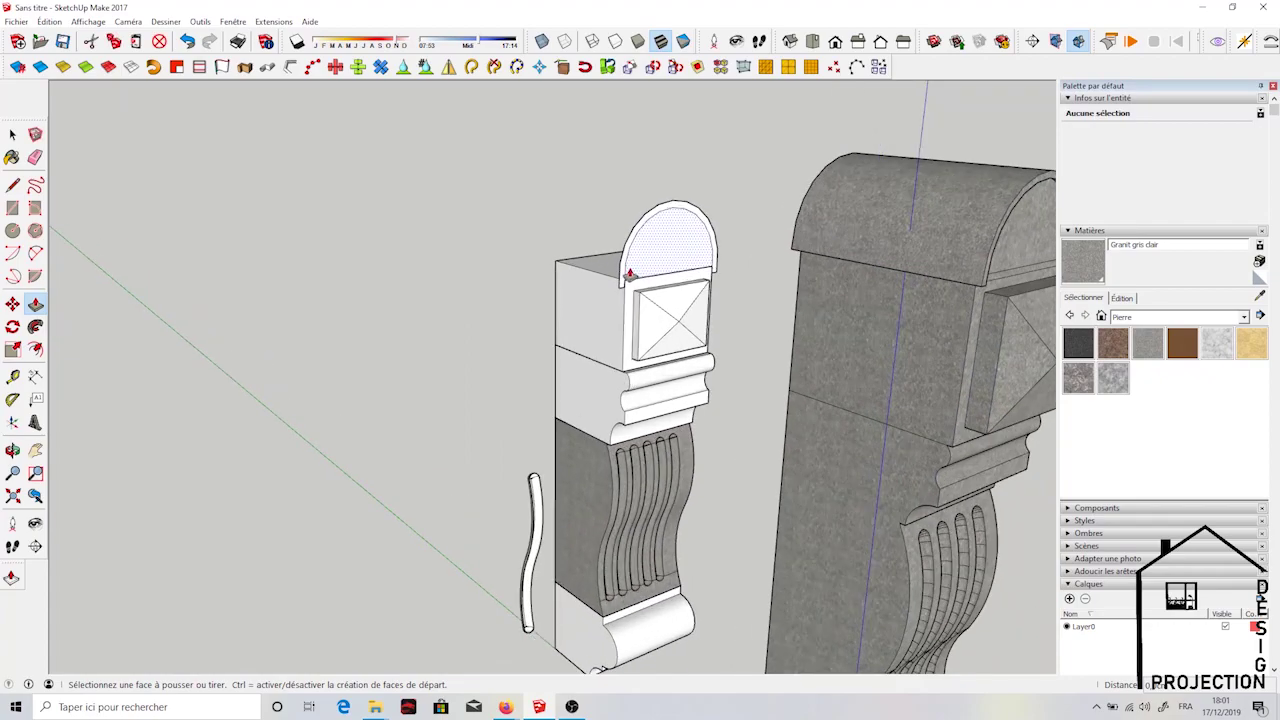
scroll(617, 286, "up", 2)
left_click(619, 288)
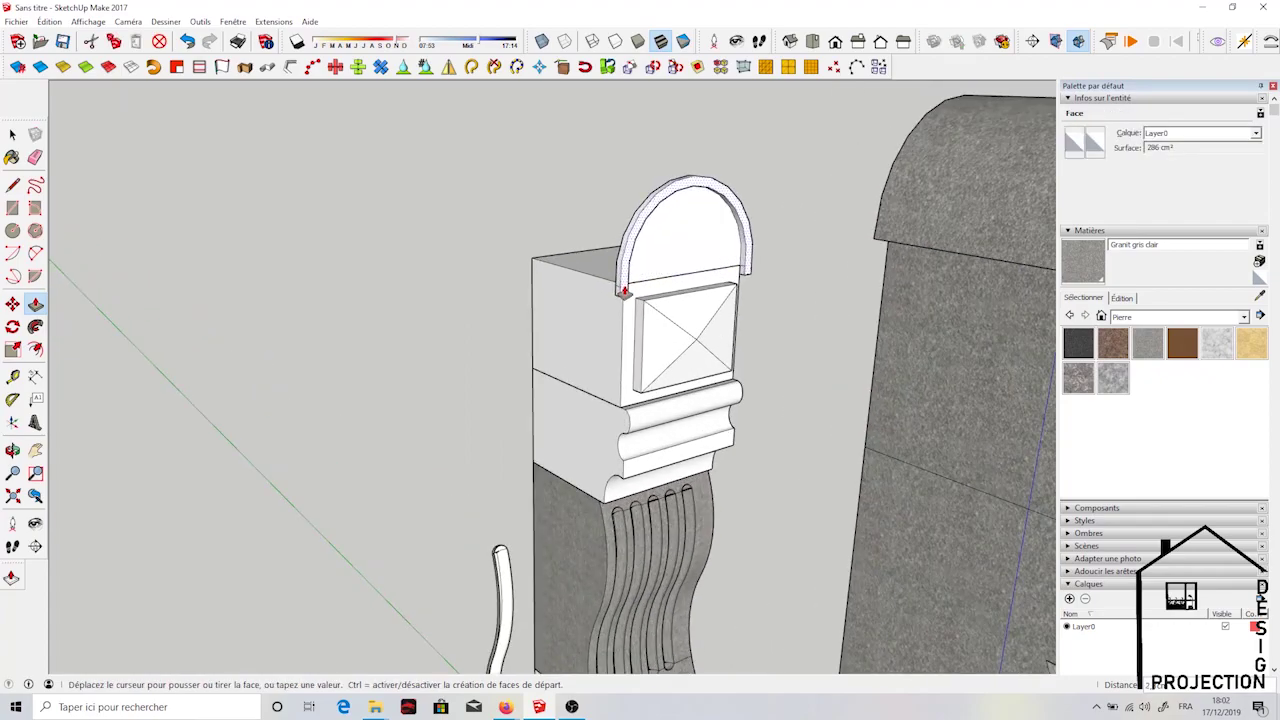
left_click(622, 289)
middle_click_drag(666, 260, 476, 232)
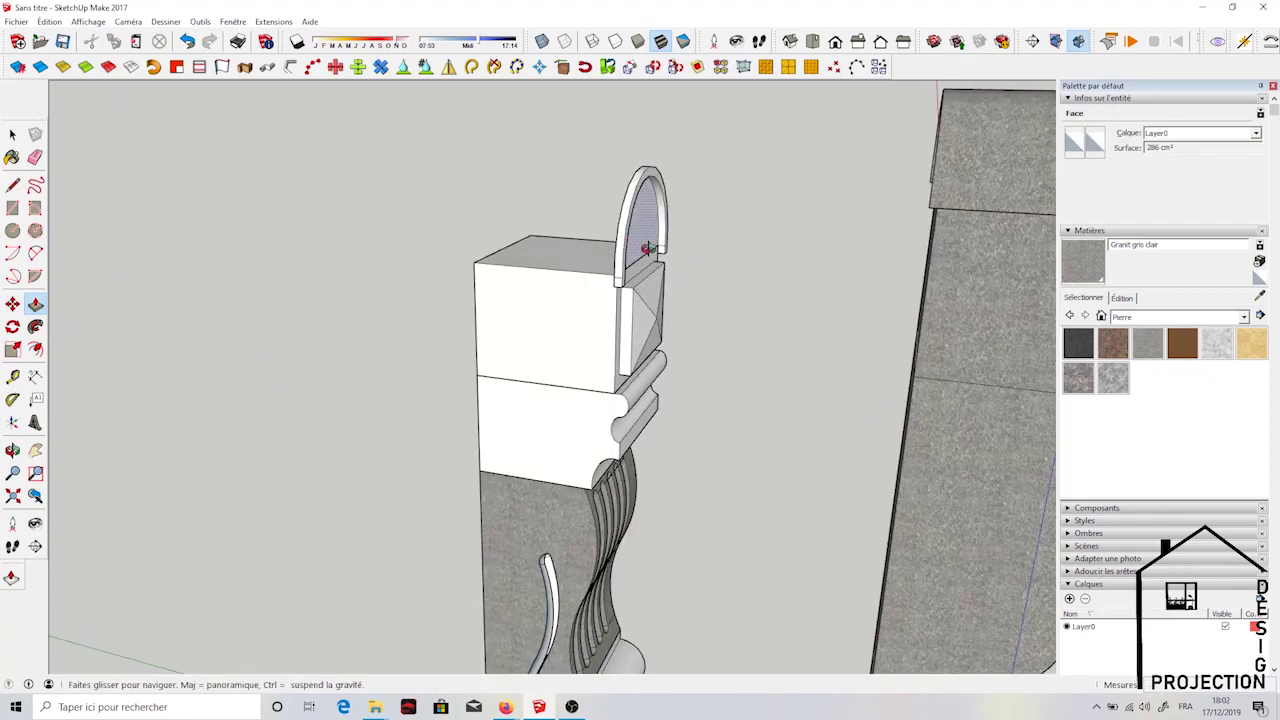
scroll(476, 232, "up", 2)
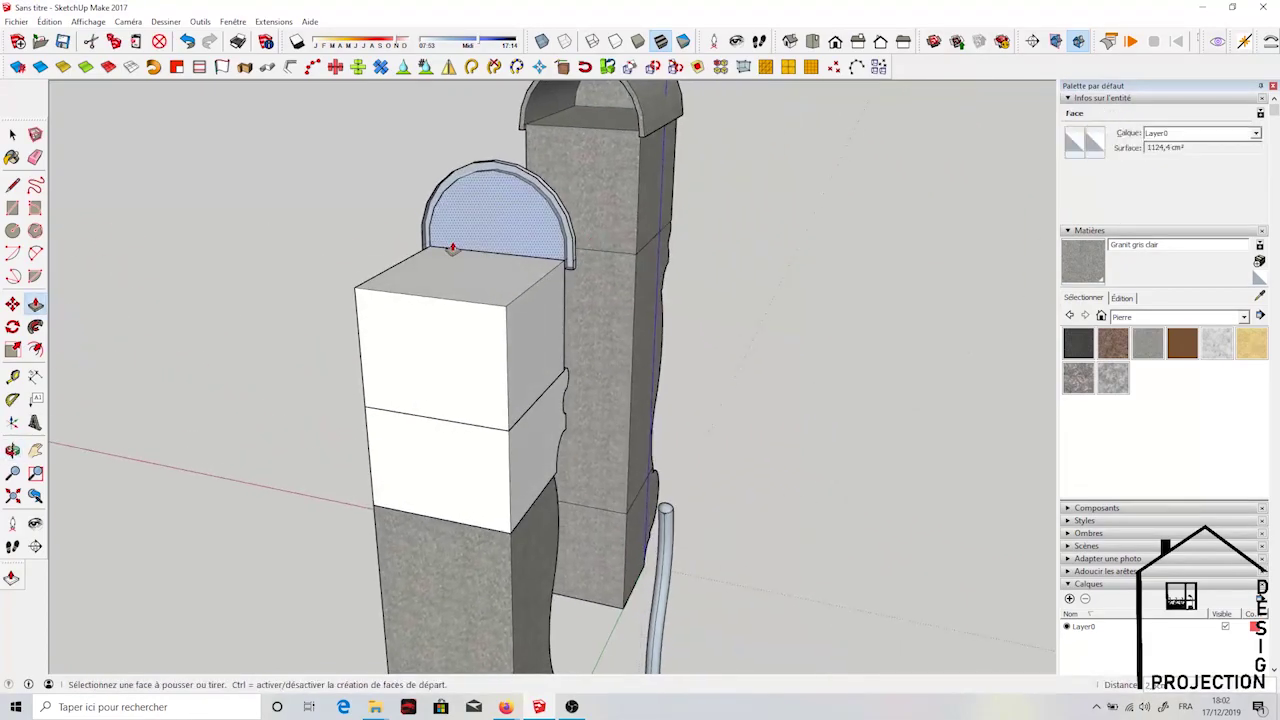
scroll(451, 249, "up", 3)
mouse_move(471, 251)
middle_mouse_down()
mouse_move(537, 220)
mouse_move(659, 291)
mouse_move(600, 288)
middle_mouse_up()
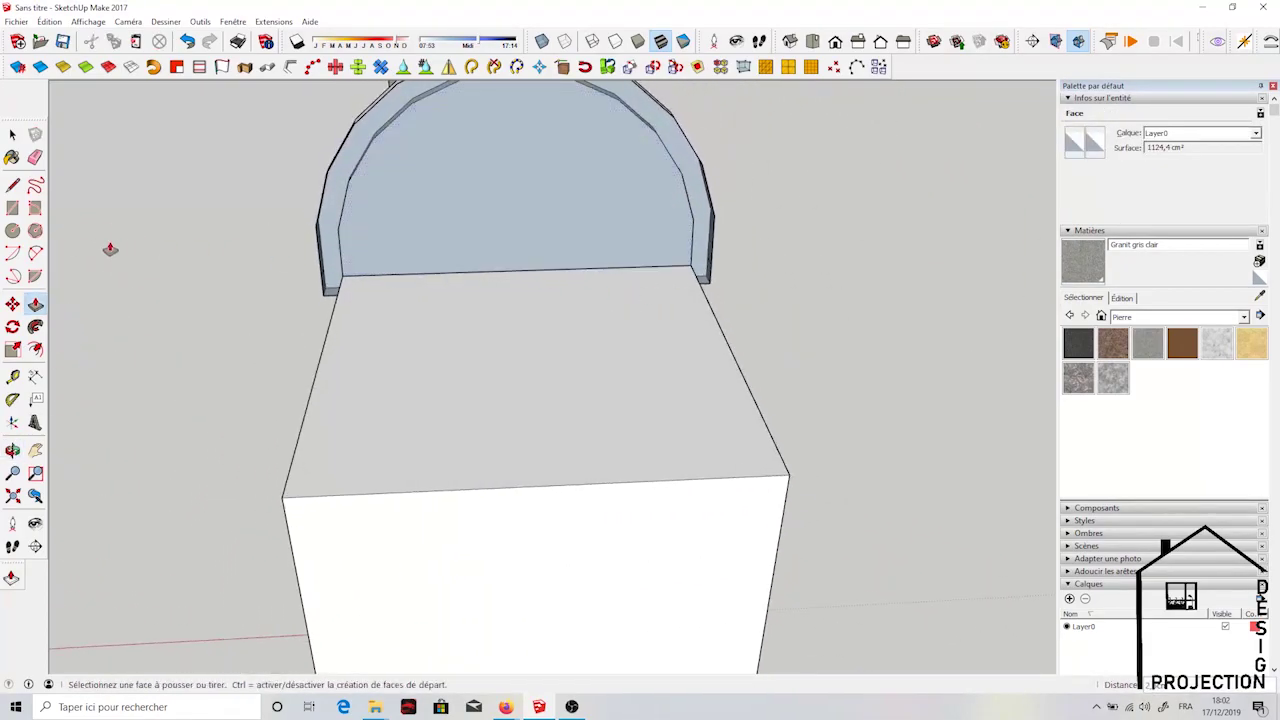
Close the arch ring's face with an edge and push/pull the ring forward into a hood
key("l")
left_click(343, 274)
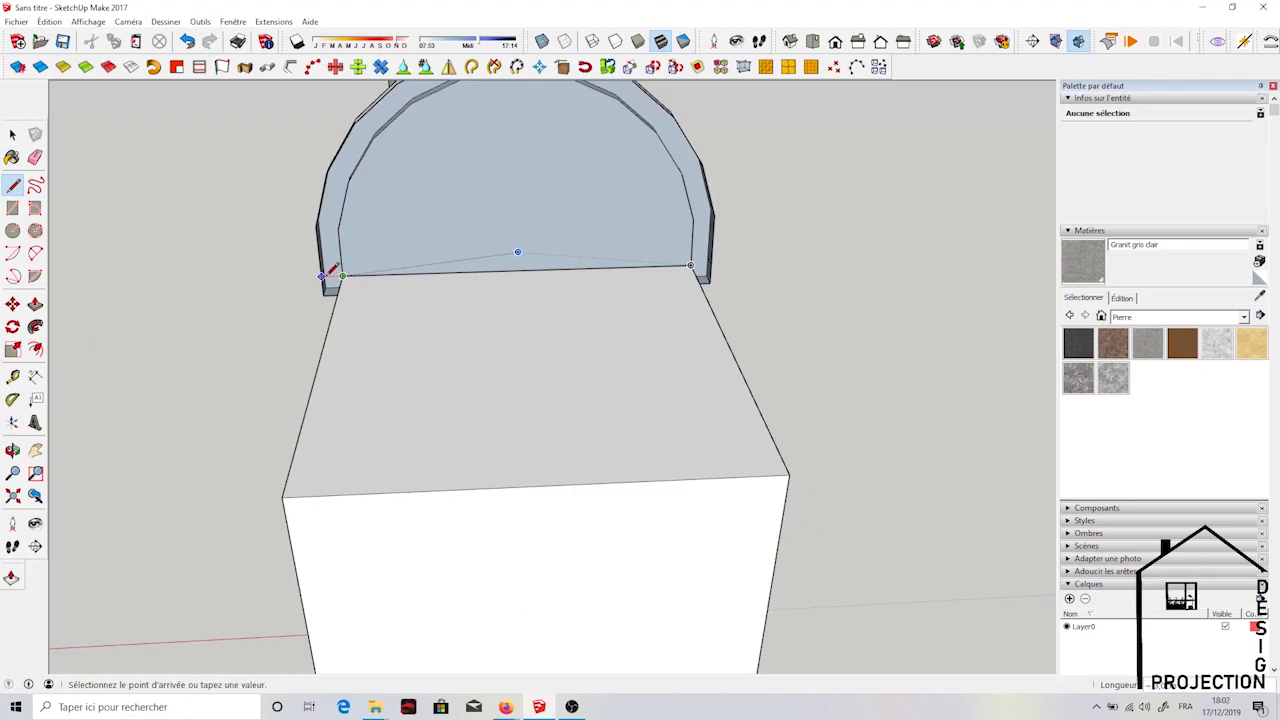
left_click(325, 274)
scroll(351, 228, "down", 3)
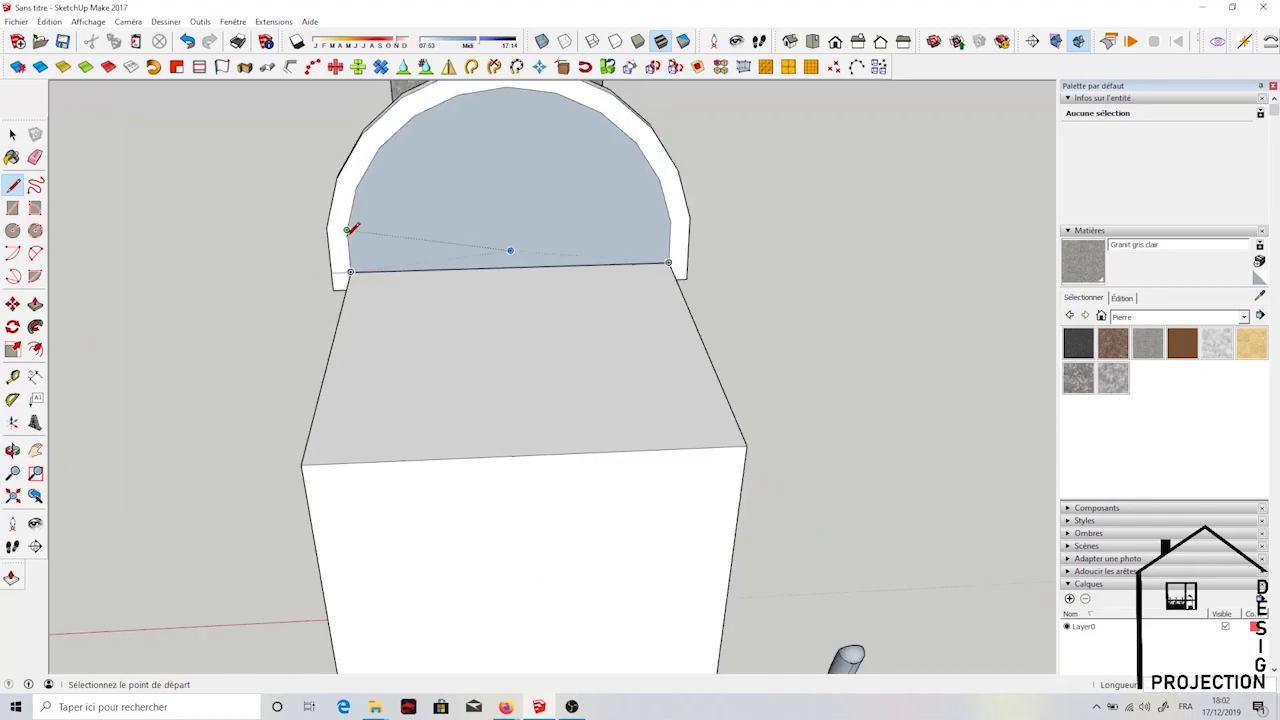
left_click(35, 303)
left_click(337, 251)
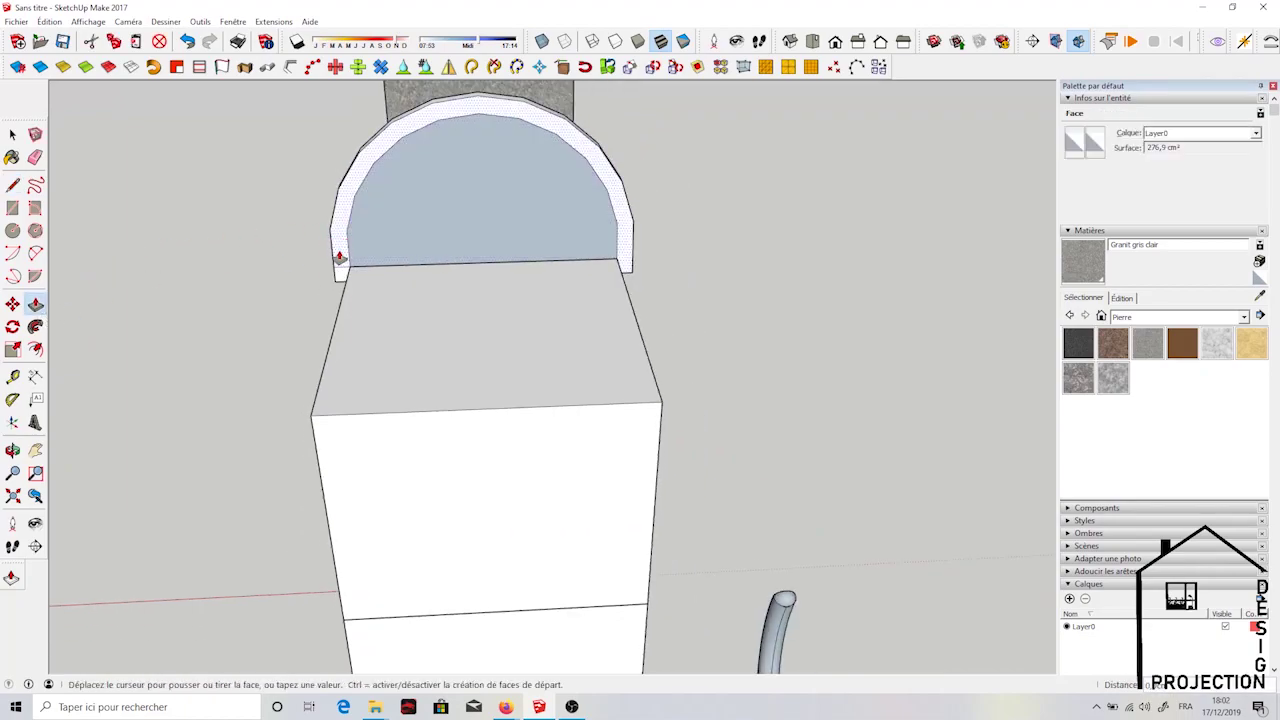
left_click(302, 430)
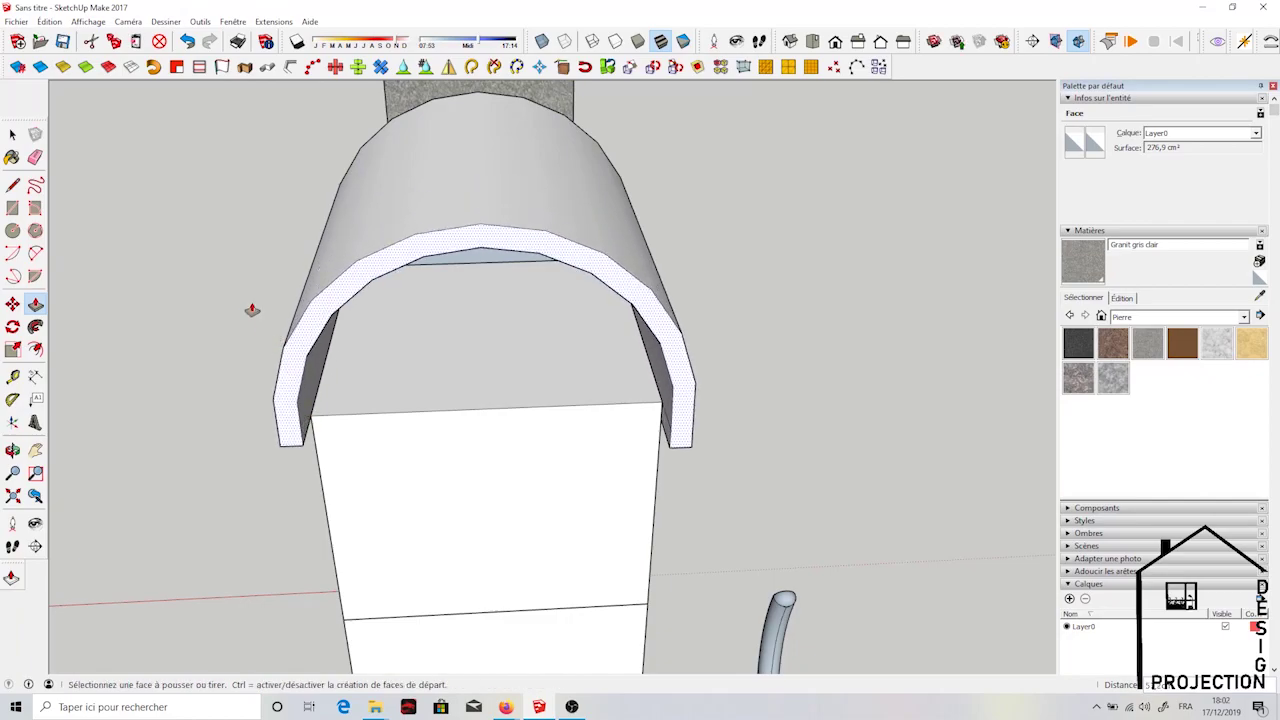
mouse_move(433, 275)
middle_mouse_down()
mouse_move(245, 232)
mouse_move(780, 208)
mouse_move(663, 220)
mouse_move(214, 186)
middle_mouse_up()
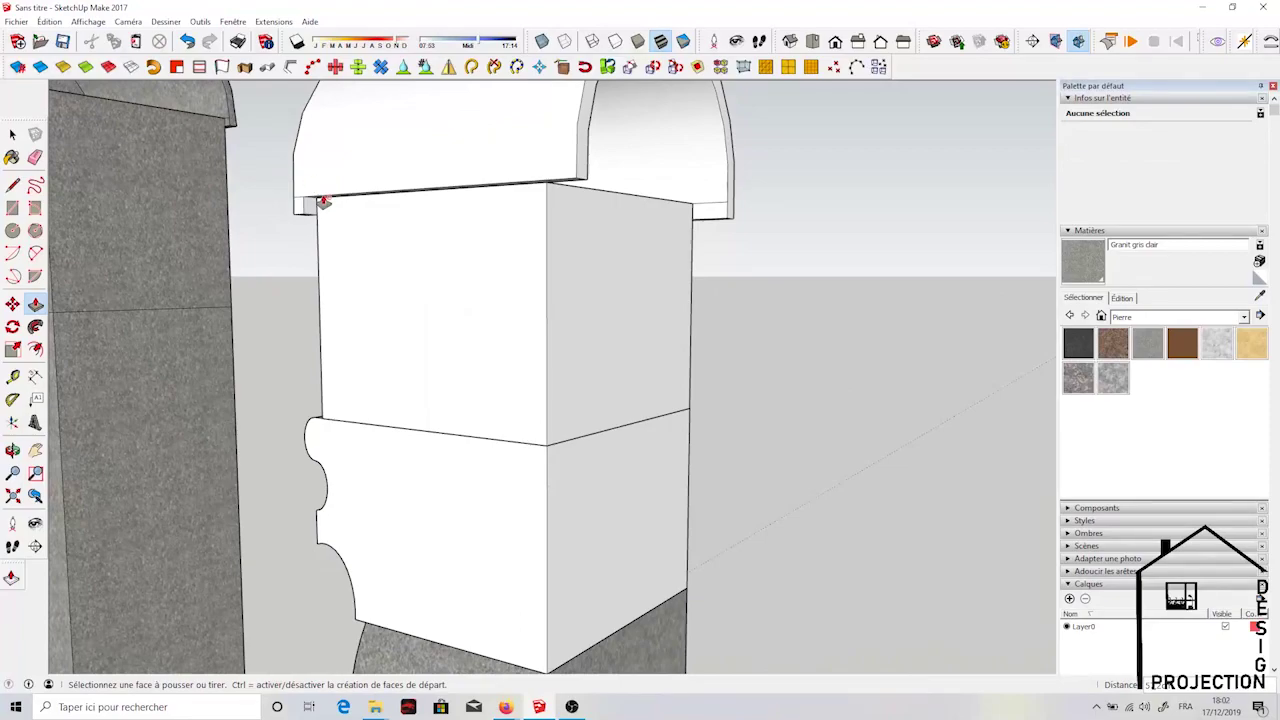
mouse_move(303, 217)
middle_mouse_down()
mouse_move(376, 184)
mouse_move(310, 185)
mouse_move(528, 209)
mouse_move(134, 177)
mouse_move(640, 197)
mouse_move(532, 169)
middle_mouse_up()
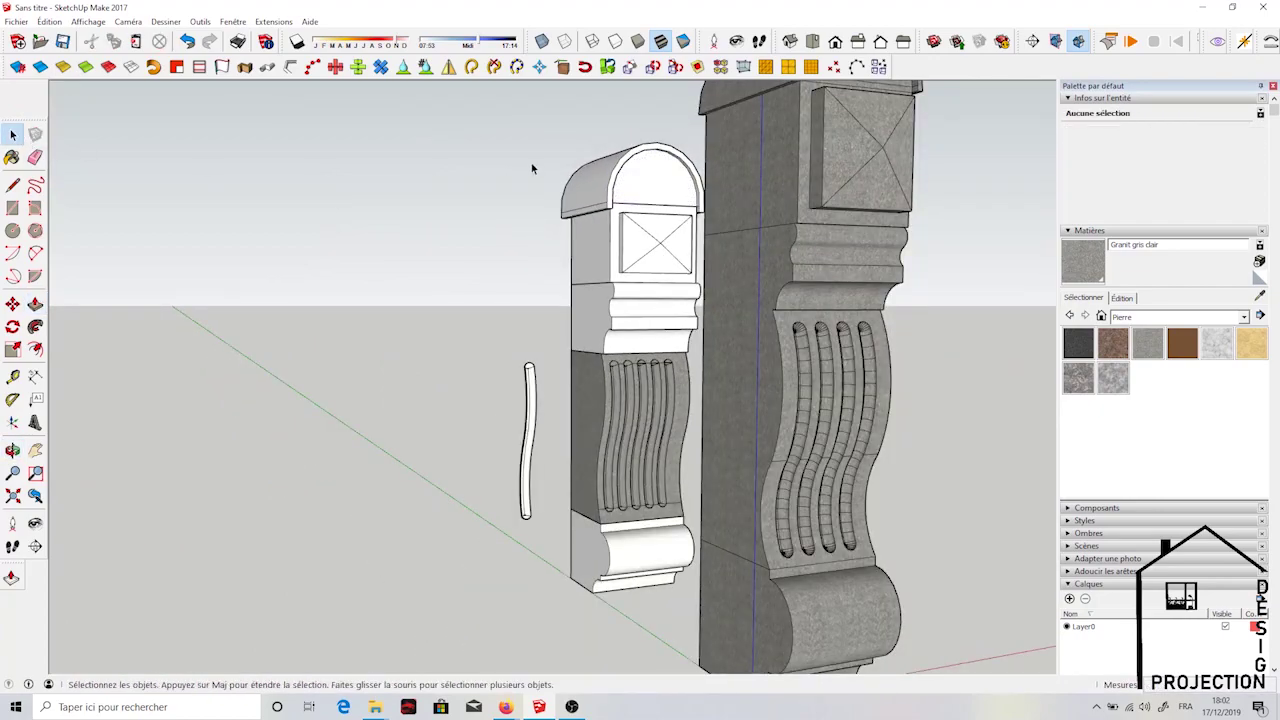
Group the arched cap's geometry and view it beside the granite reference pillar
triple_click(676, 185)
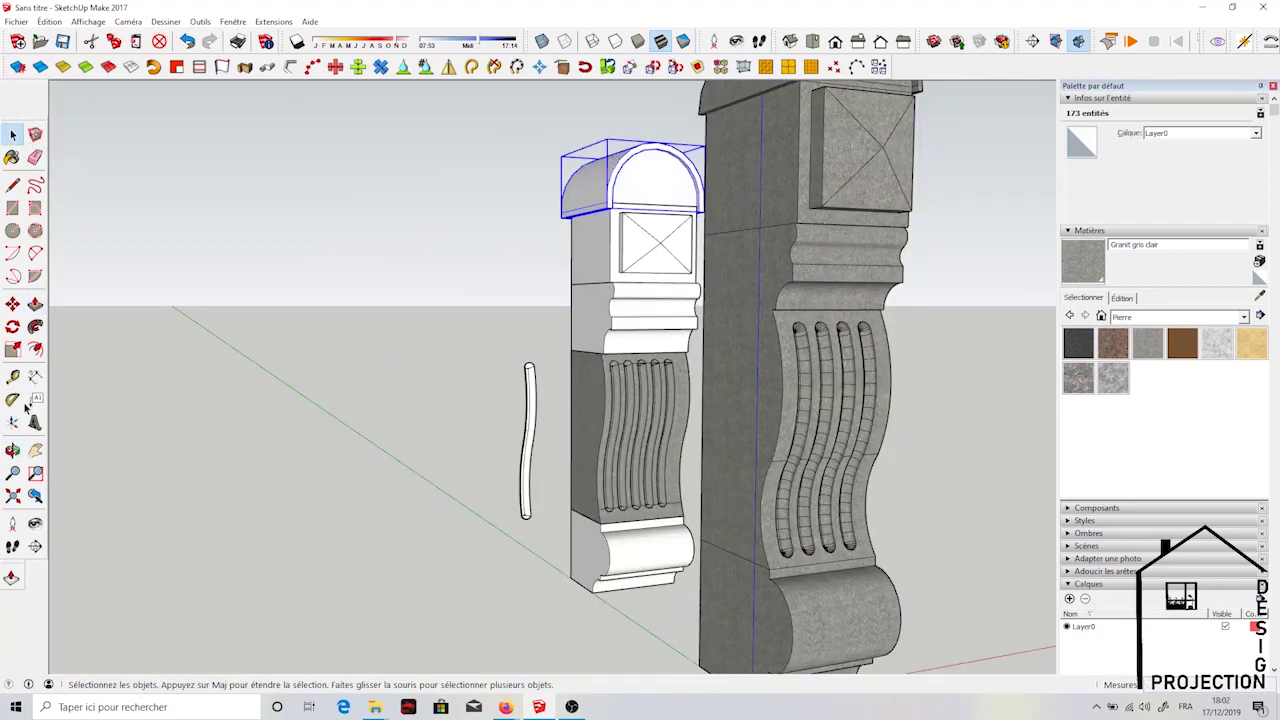
key("g")
mouse_move(400, 330)
middle_mouse_down()
mouse_move(480, 305)
mouse_move(514, 263)
mouse_move(598, 282)
mouse_move(594, 208)
mouse_move(552, 230)
mouse_move(400, 249)
mouse_move(594, 245)
middle_mouse_up()
scroll(590, 200, "up", 2)
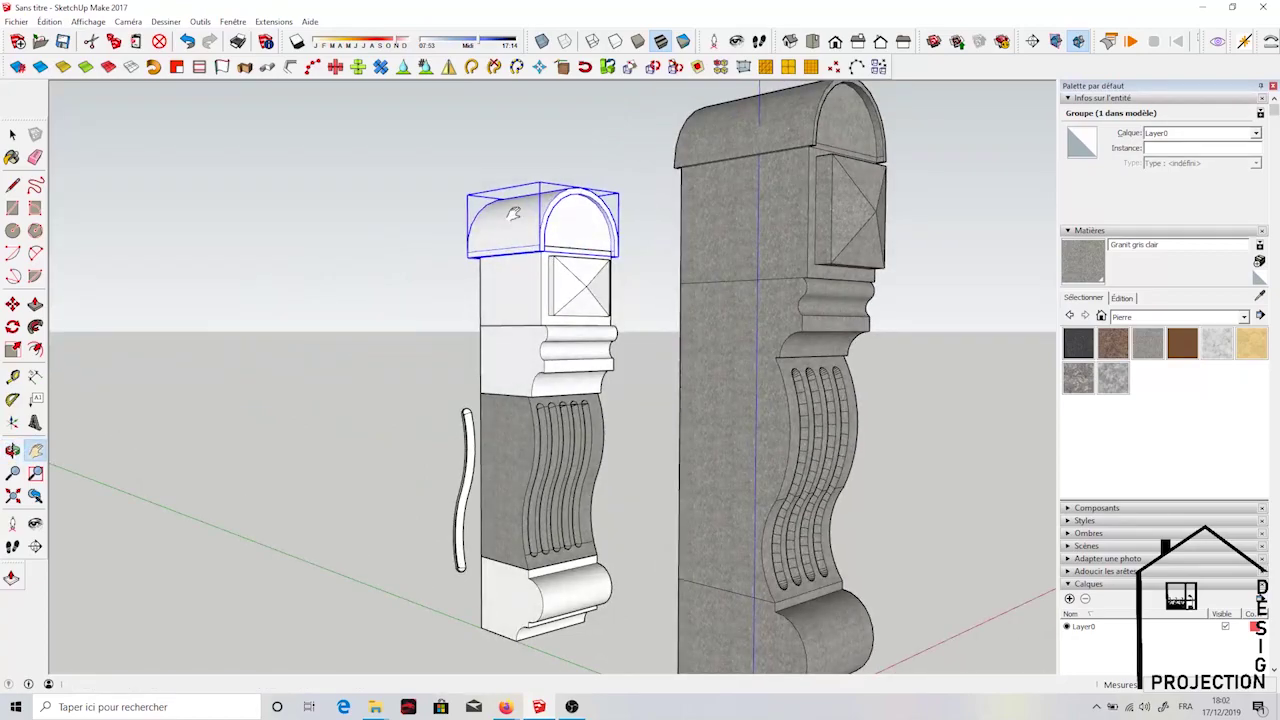